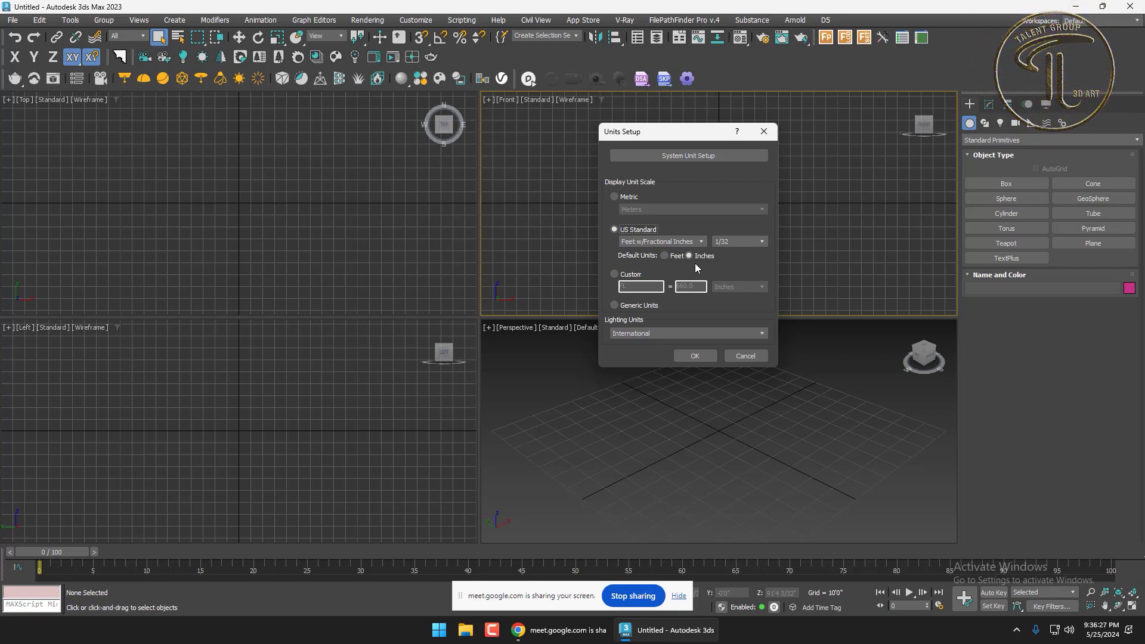
Set the display unit scale to Metric with Millimeters as the unit
left_click(618, 197)
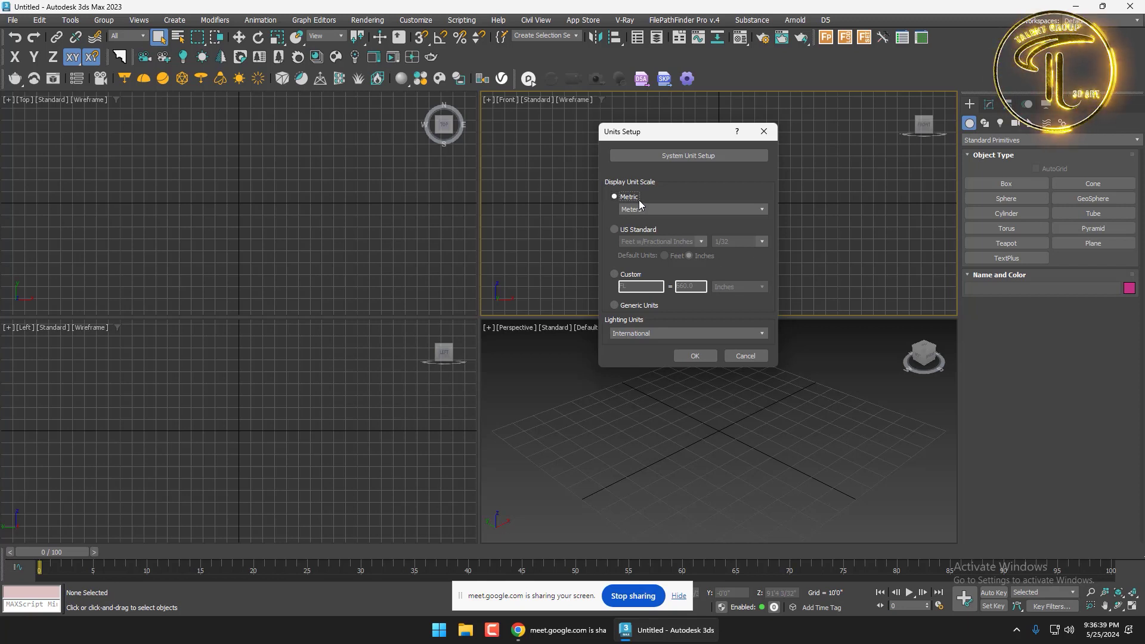
left_click(661, 209)
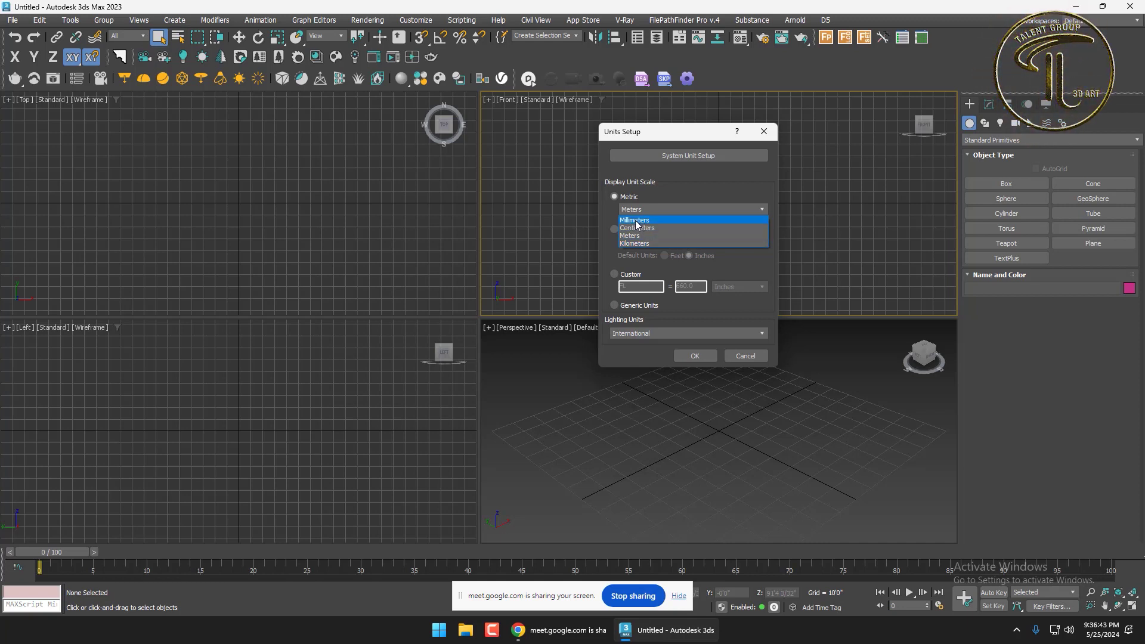
left_click(635, 221)
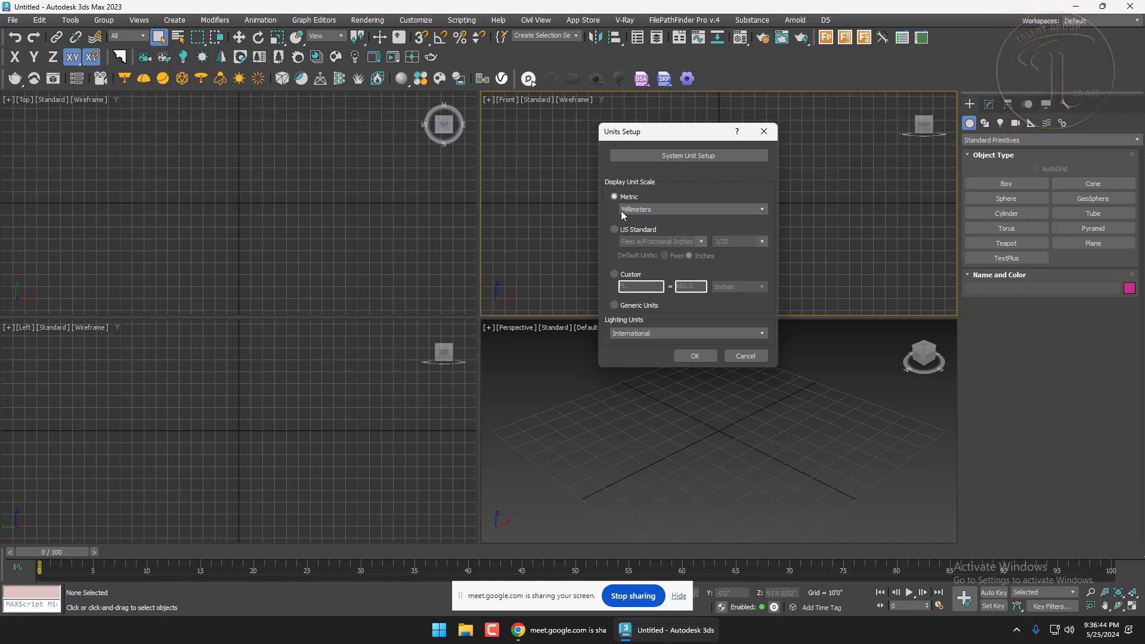
Set the system unit scale to 1 unit = 1.0 Millimeters and accept the units setup
left_click(654, 157)
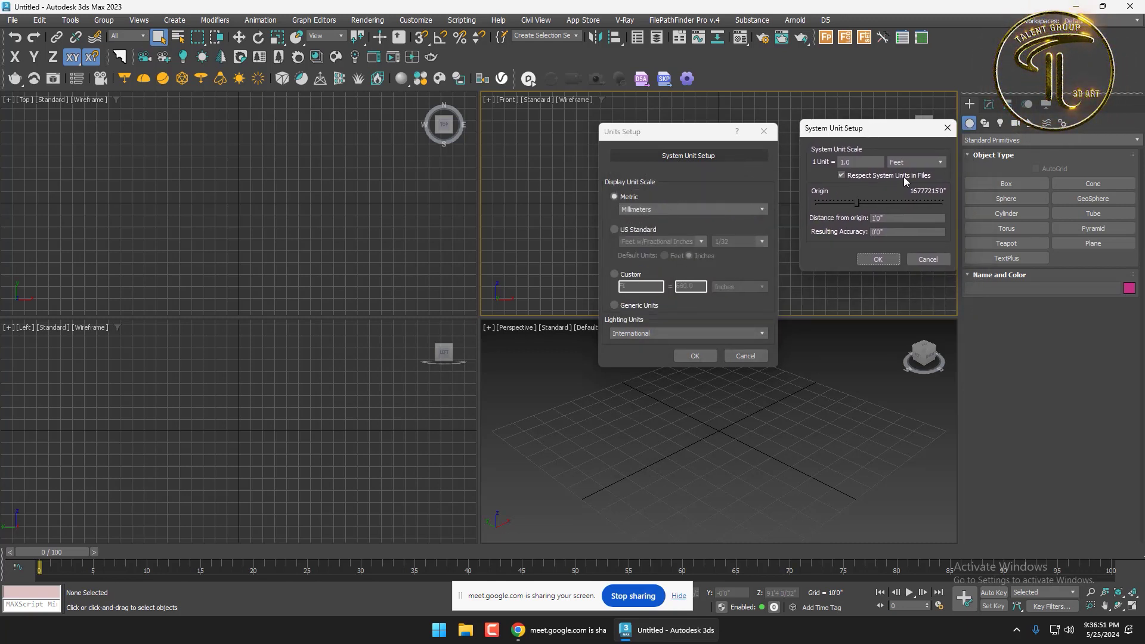
left_click(921, 163)
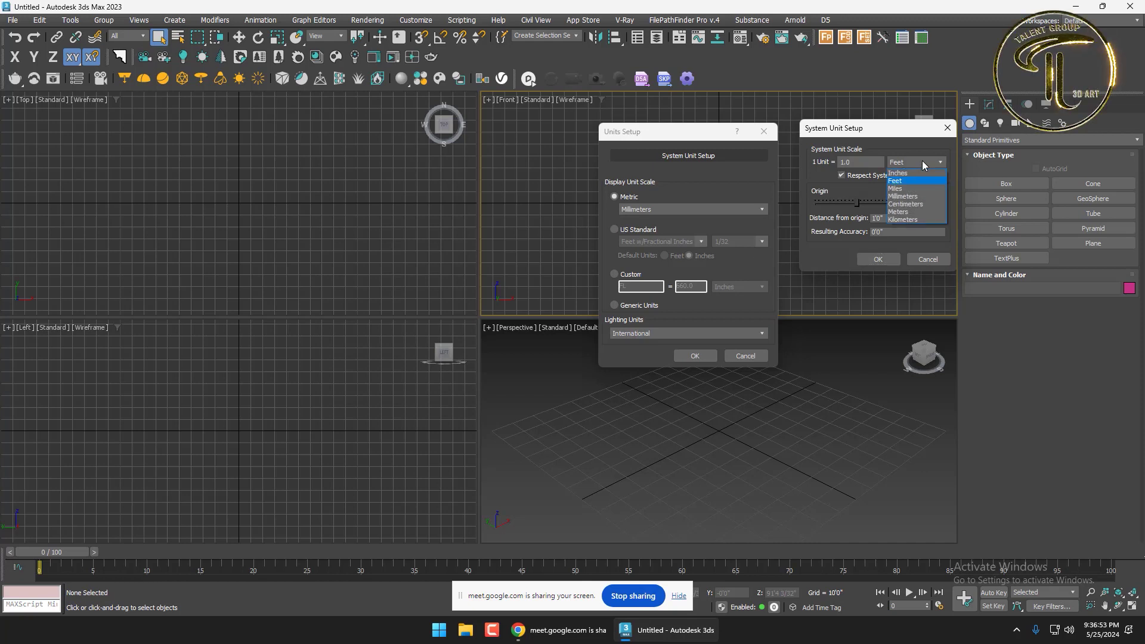
left_click(893, 198)
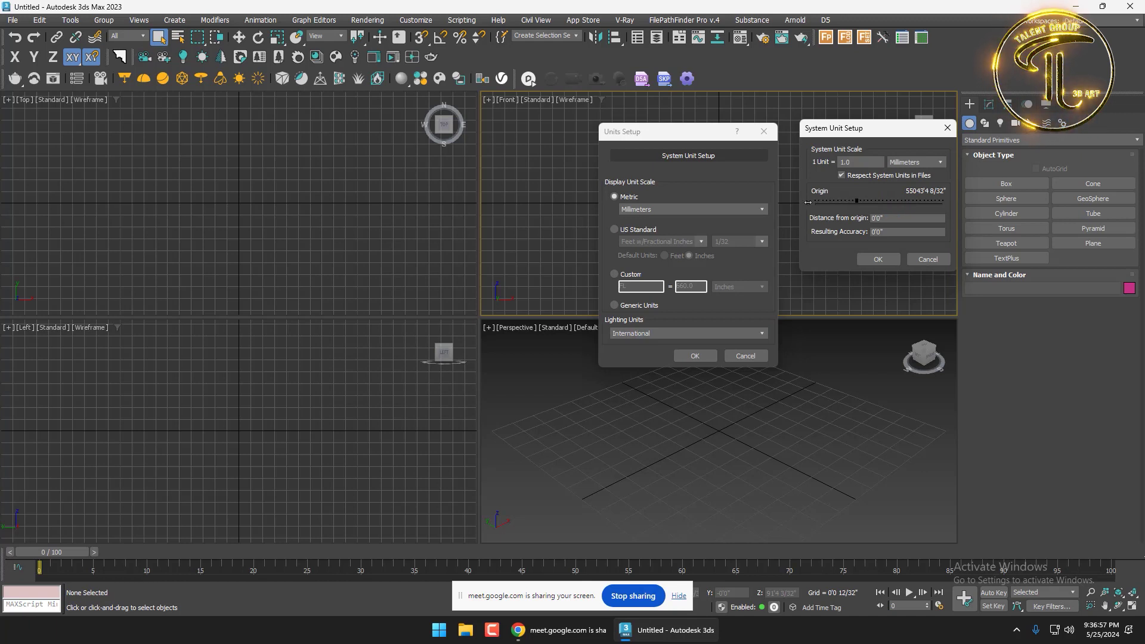
left_click_drag(858, 203, 815, 203)
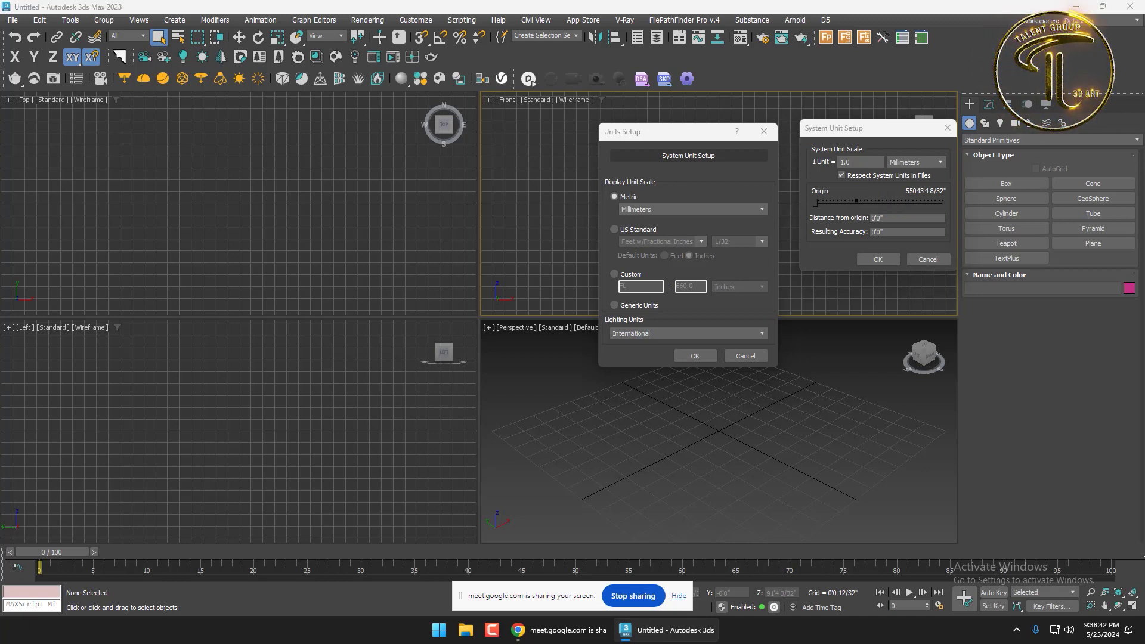
left_click(720, 135)
left_click(878, 260)
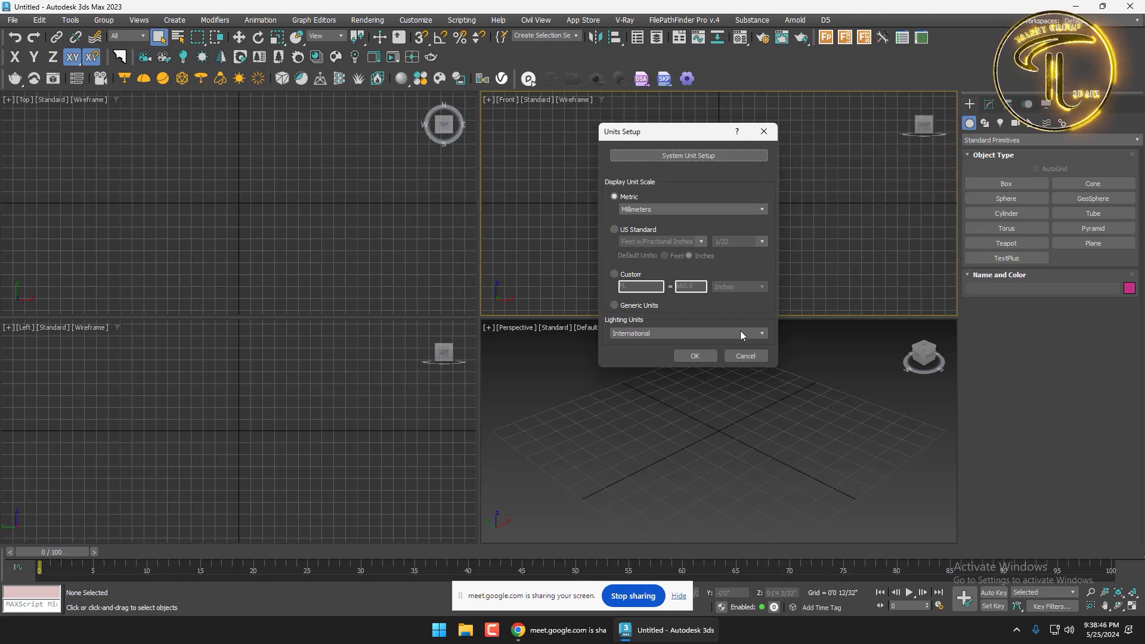
left_click(707, 355)
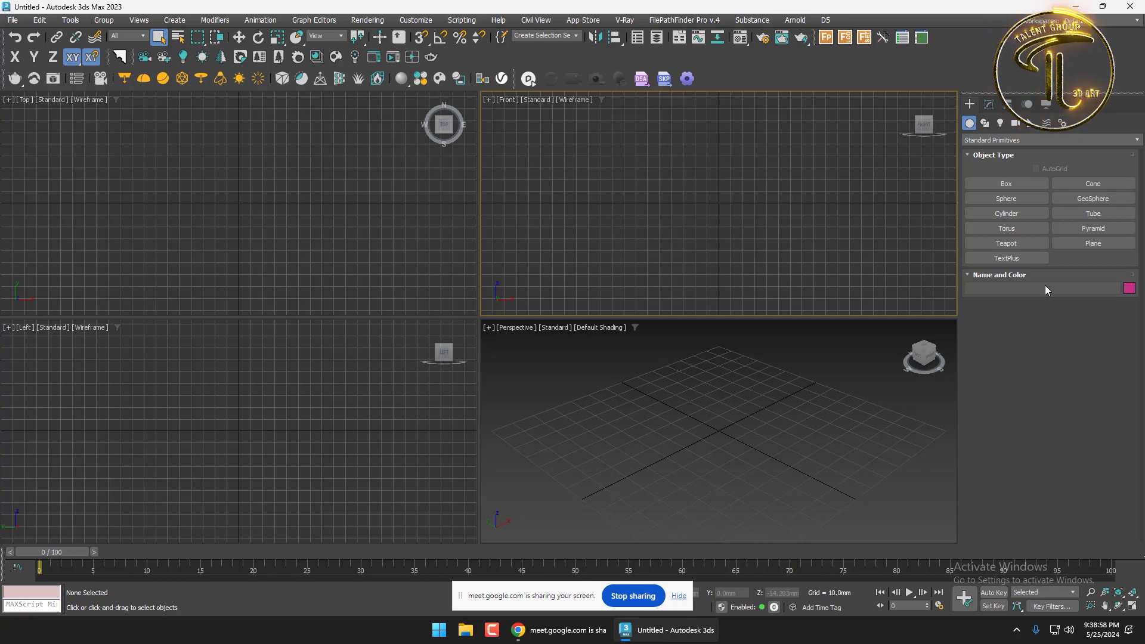
Make the Front viewport active and maximize it to fill the whole viewport area
left_click(765, 428)
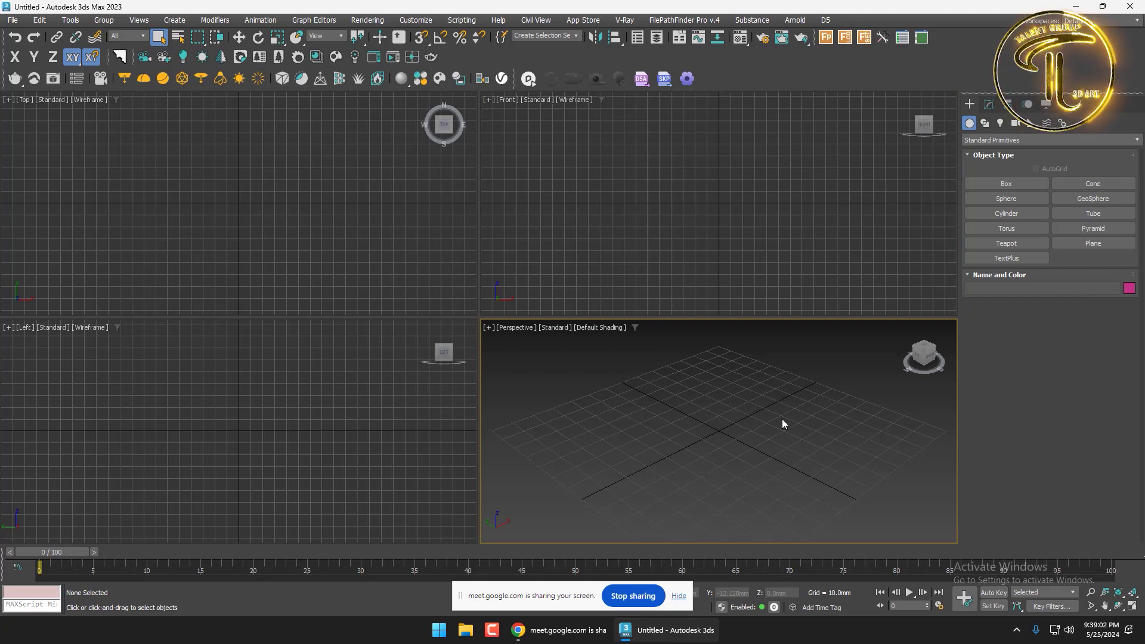
left_click(217, 164)
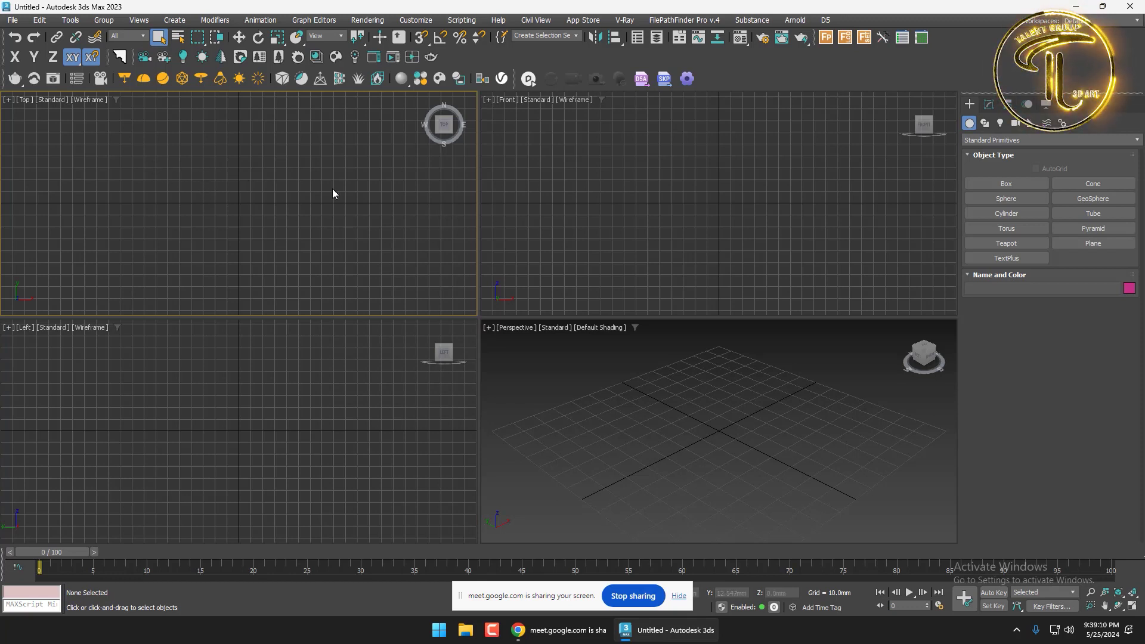
left_click(504, 195)
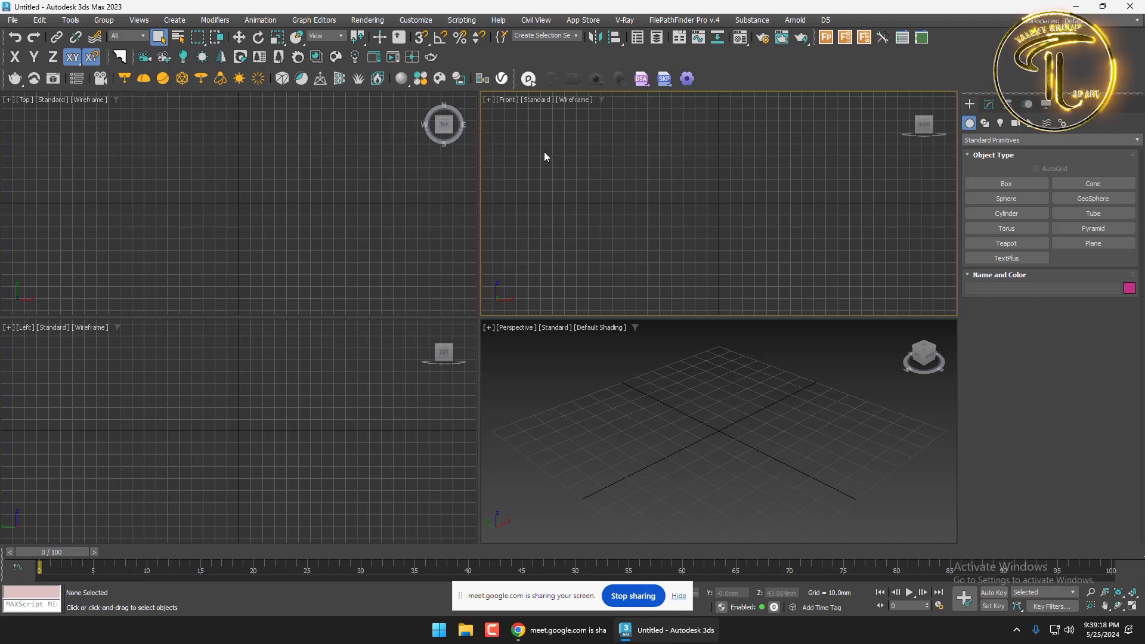
left_click(1130, 610)
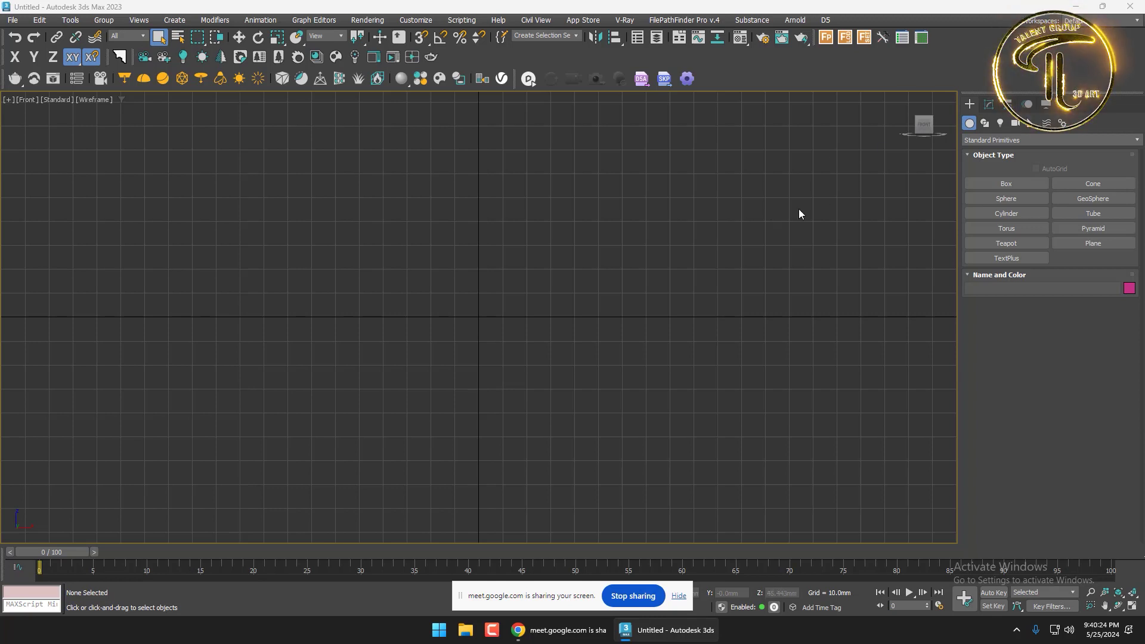
scroll(818, 205, "down", 2)
middle_click_drag(833, 199, 785, 193)
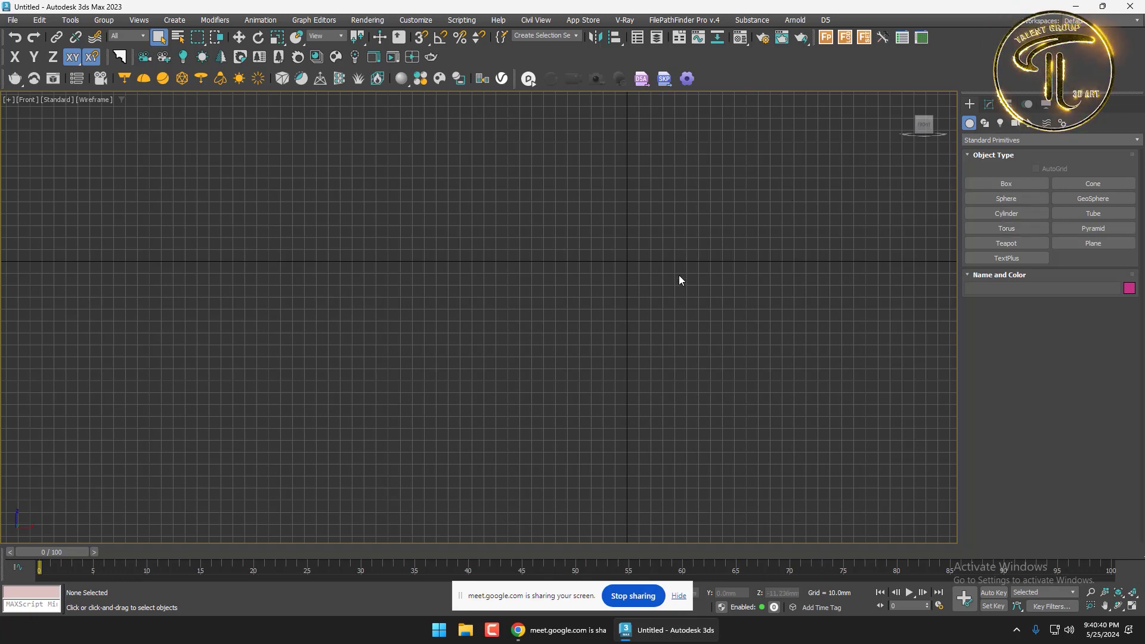
scroll(683, 294, "down", 2)
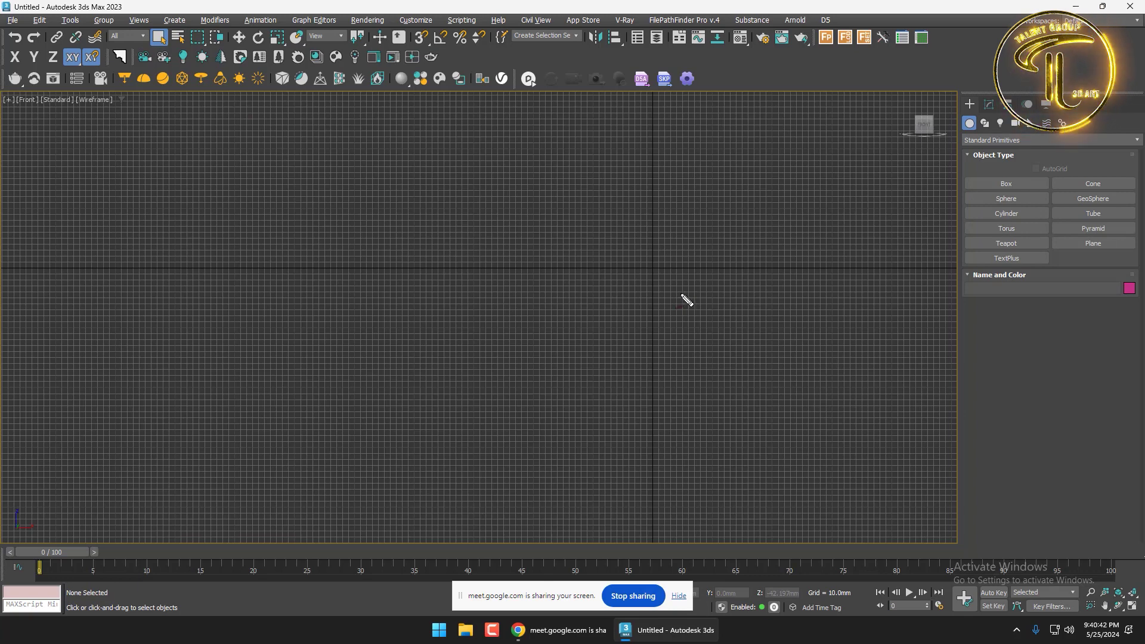
mouse_move(626, 194)
left_mouse_down()
mouse_move(624, 377)
mouse_move(704, 200)
mouse_move(704, 326)
mouse_move(636, 357)
left_mouse_up()
left_click_drag(660, 156, 679, 177)
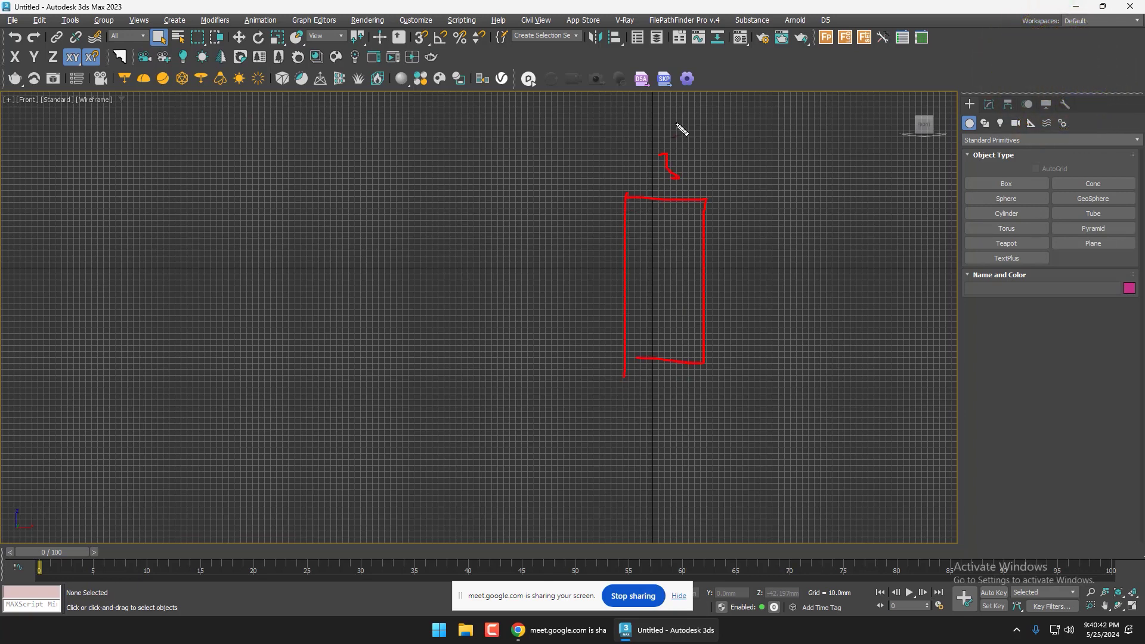
mouse_move(676, 123)
left_mouse_down()
mouse_move(675, 145)
mouse_move(718, 170)
mouse_move(732, 161)
left_mouse_up()
left_click_drag(732, 117, 732, 137)
left_click_drag(741, 122, 741, 143)
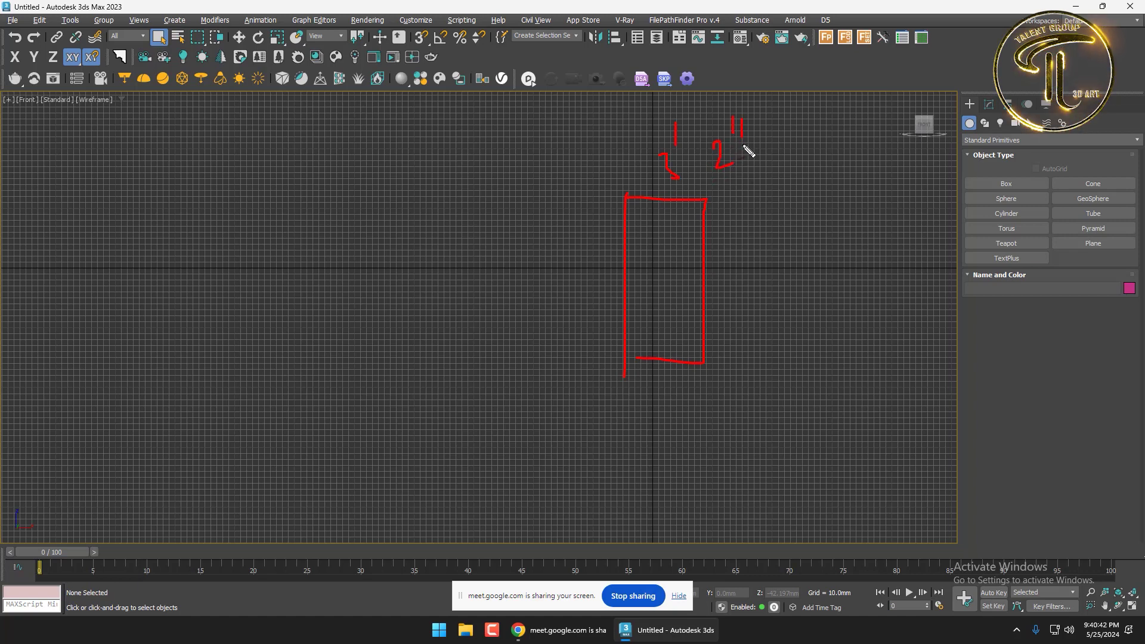
left_click_drag(632, 202, 630, 360)
mouse_move(404, 178)
left_mouse_down()
mouse_move(404, 310)
mouse_move(455, 180)
mouse_move(513, 195)
mouse_move(515, 327)
left_mouse_up()
mouse_move(397, 342)
left_mouse_down()
mouse_move(421, 199)
mouse_move(451, 194)
mouse_move(494, 204)
mouse_move(521, 331)
left_mouse_up()
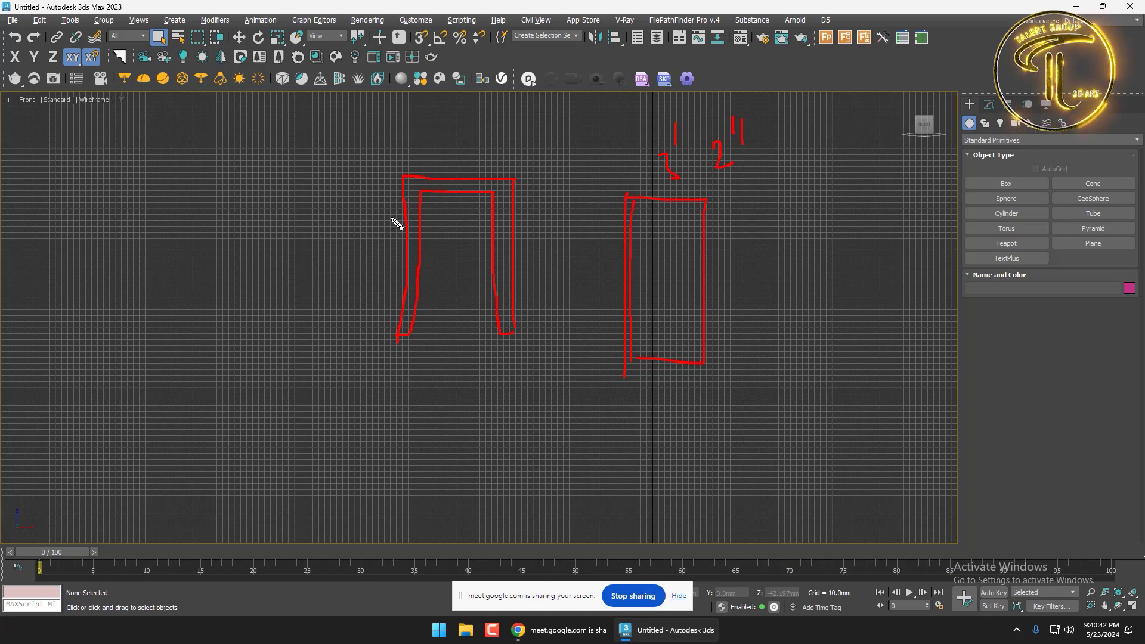
mouse_move(192, 317)
left_mouse_down()
mouse_move(204, 184)
mouse_move(243, 178)
mouse_move(296, 286)
mouse_move(289, 328)
left_mouse_up()
left_click_drag(192, 321, 290, 327)
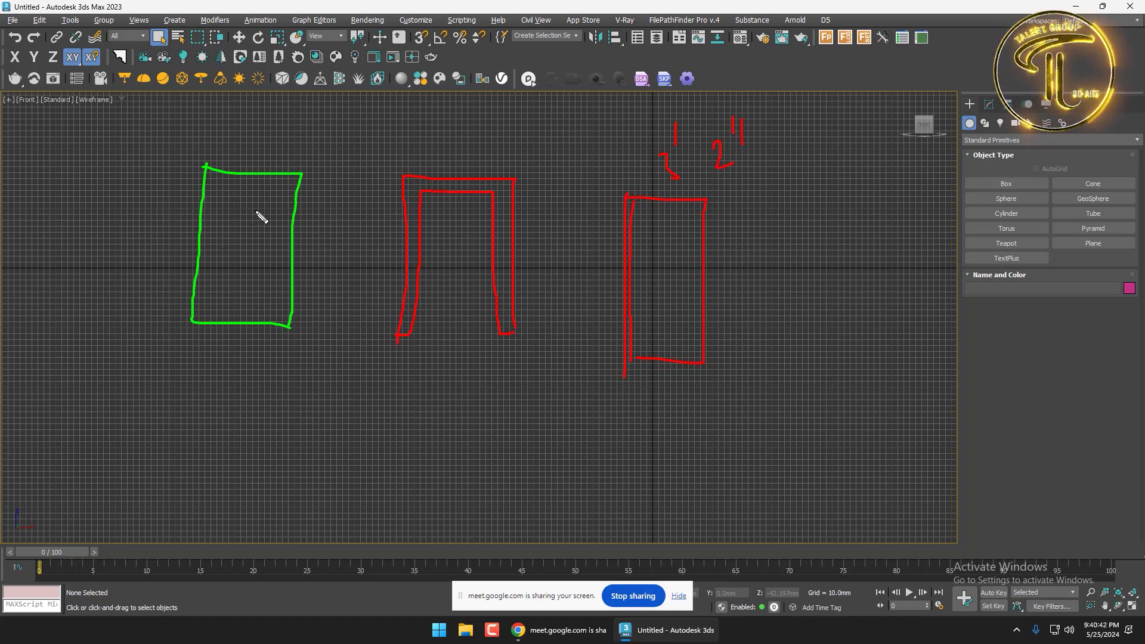
left_click_drag(449, 128, 450, 152)
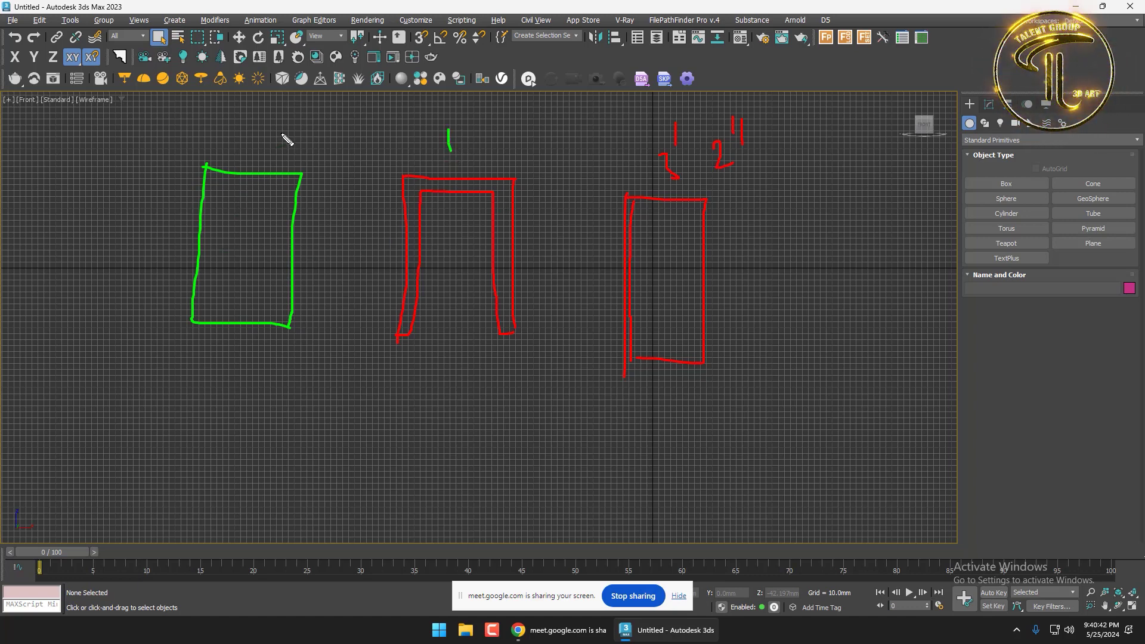
left_click_drag(281, 132, 305, 151)
mouse_move(65, 214)
left_mouse_down()
mouse_move(79, 230)
mouse_move(52, 233)
left_mouse_up()
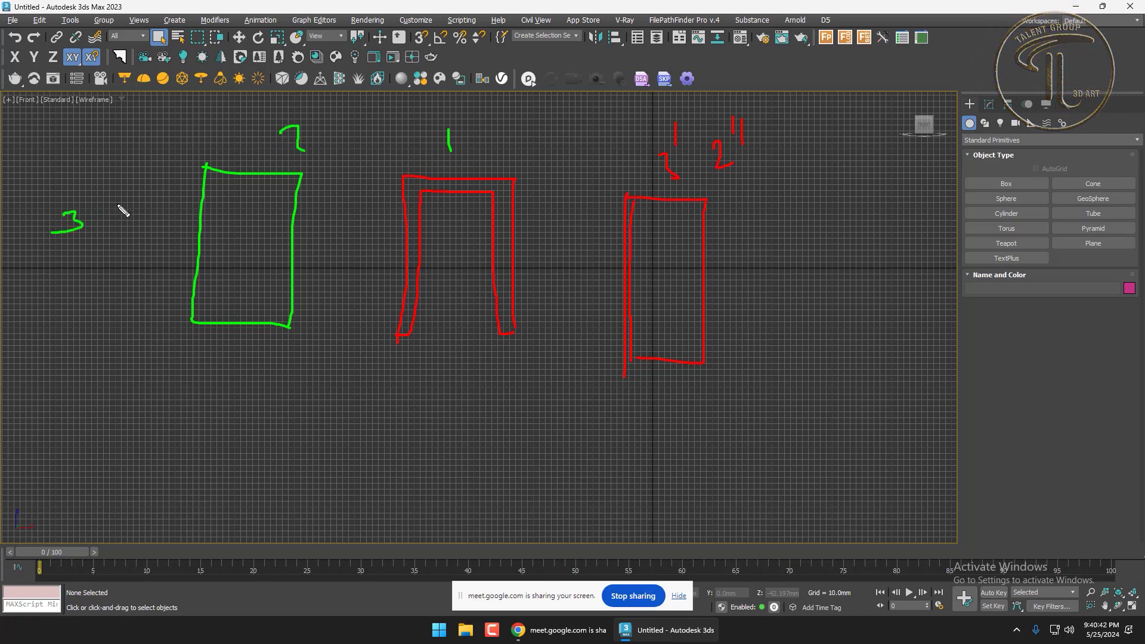
mouse_move(417, 219)
left_mouse_down()
mouse_move(420, 209)
mouse_move(413, 228)
left_mouse_up()
mouse_move(291, 234)
left_mouse_down()
mouse_move(275, 245)
mouse_move(284, 257)
left_mouse_up()
mouse_move(279, 370)
left_mouse_down()
mouse_move(337, 370)
mouse_move(312, 380)
mouse_move(317, 417)
left_mouse_up()
left_click_drag(281, 426, 350, 426)
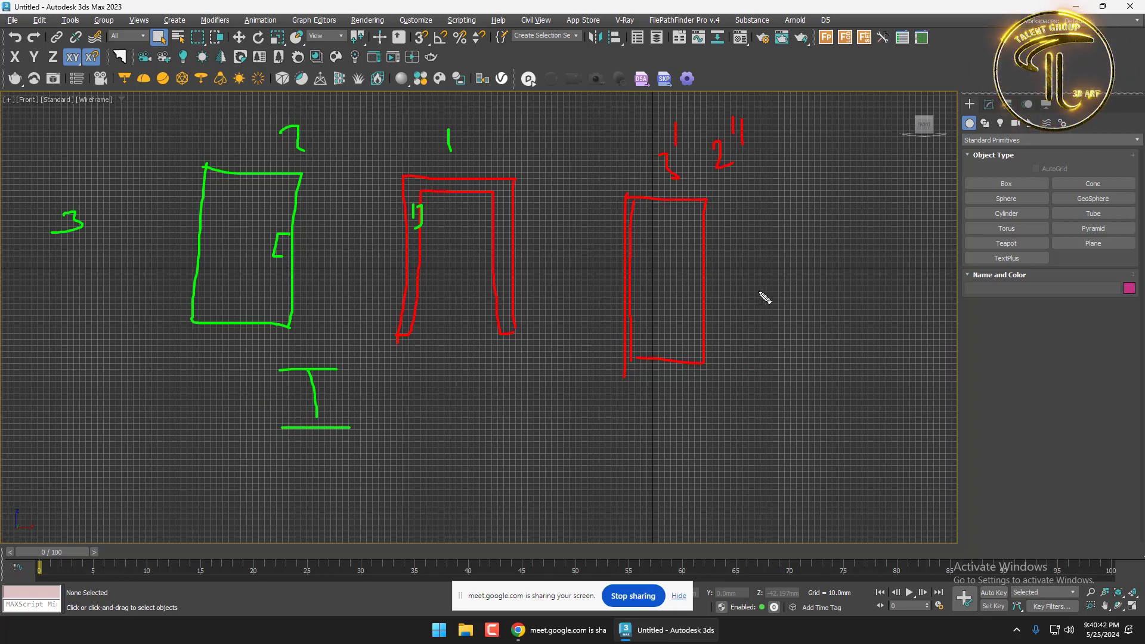
mouse_move(757, 287)
left_mouse_down()
mouse_move(791, 288)
mouse_move(796, 319)
mouse_move(813, 319)
mouse_move(810, 363)
mouse_move(765, 370)
left_mouse_up()
mouse_move(787, 300)
left_mouse_down()
mouse_move(795, 338)
mouse_move(768, 352)
mouse_move(797, 333)
left_mouse_up()
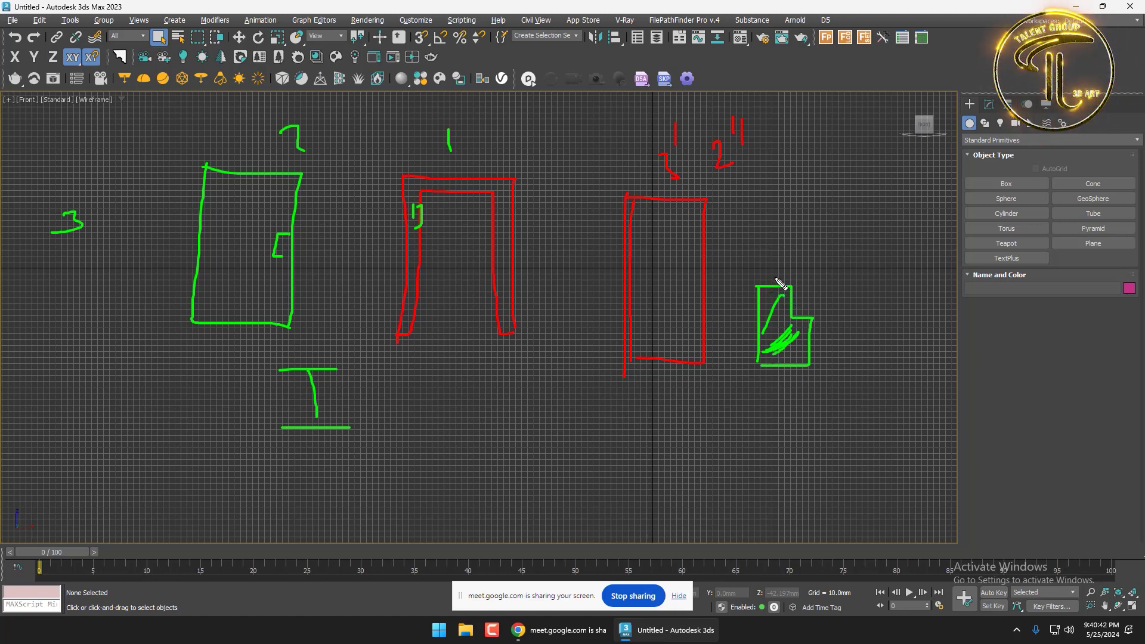
left_click_drag(788, 241, 767, 284)
left_click_drag(829, 246, 825, 279)
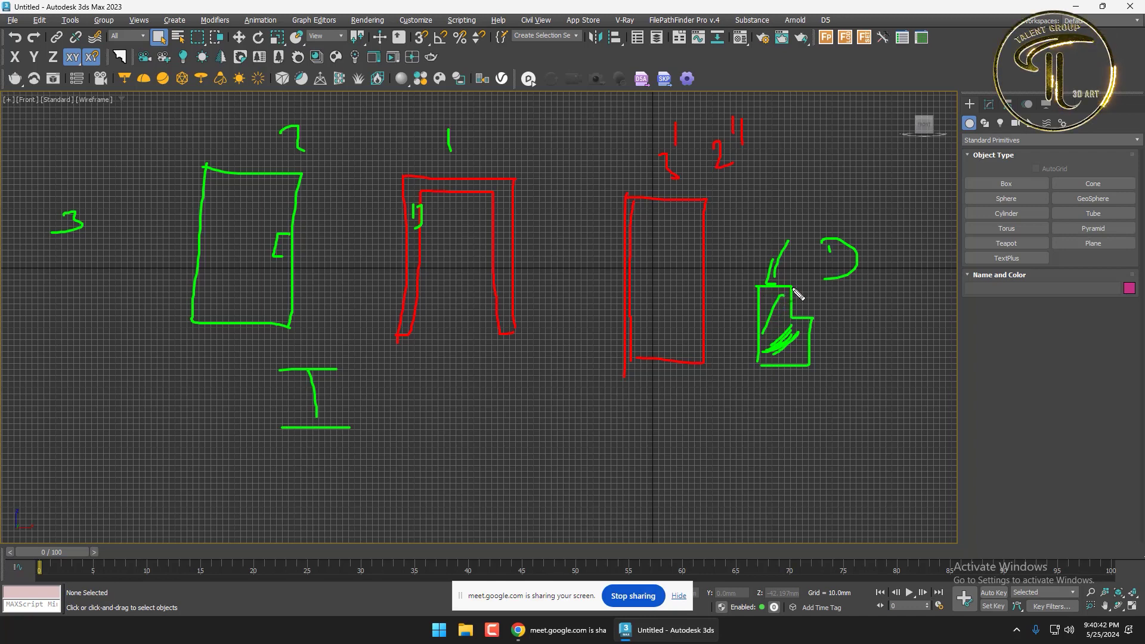
mouse_move(768, 462)
left_mouse_down()
mouse_move(768, 399)
mouse_move(789, 383)
mouse_move(802, 422)
mouse_move(766, 460)
mouse_move(803, 428)
mouse_move(900, 429)
left_mouse_up()
mouse_move(799, 429)
left_mouse_down()
mouse_move(800, 447)
mouse_move(817, 448)
mouse_move(912, 447)
mouse_move(927, 430)
mouse_move(928, 450)
left_mouse_up()
left_click_drag(928, 370, 928, 447)
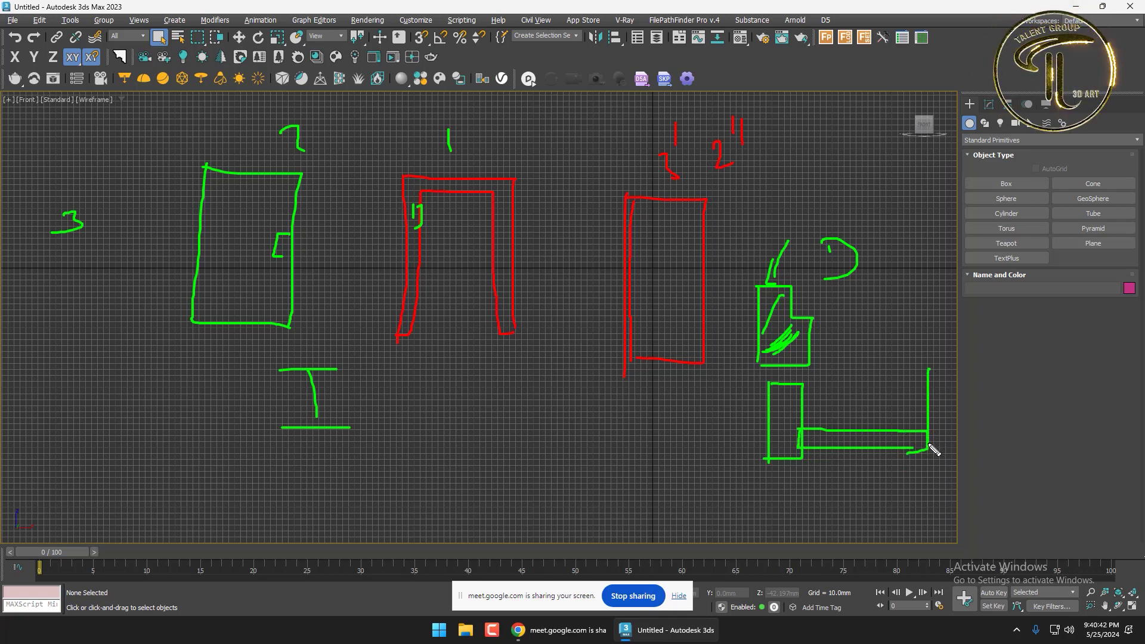
mouse_move(926, 370)
left_mouse_down()
mouse_move(952, 370)
mouse_move(954, 452)
mouse_move(906, 452)
left_mouse_up()
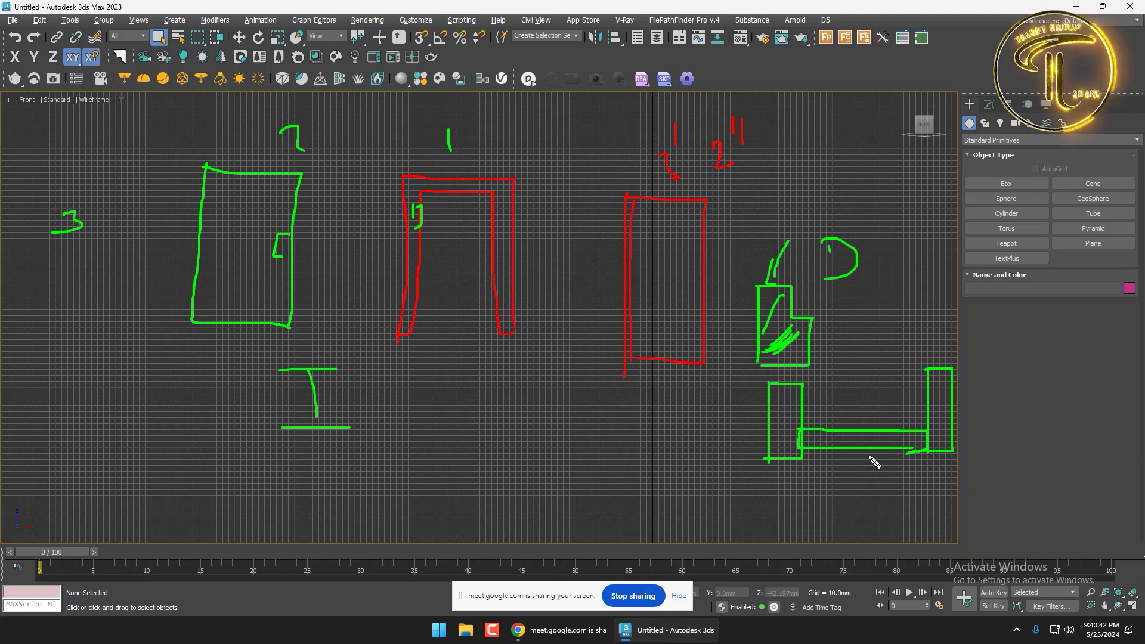
mouse_move(811, 450)
left_mouse_down()
mouse_move(811, 420)
mouse_move(825, 418)
mouse_move(822, 428)
left_mouse_up()
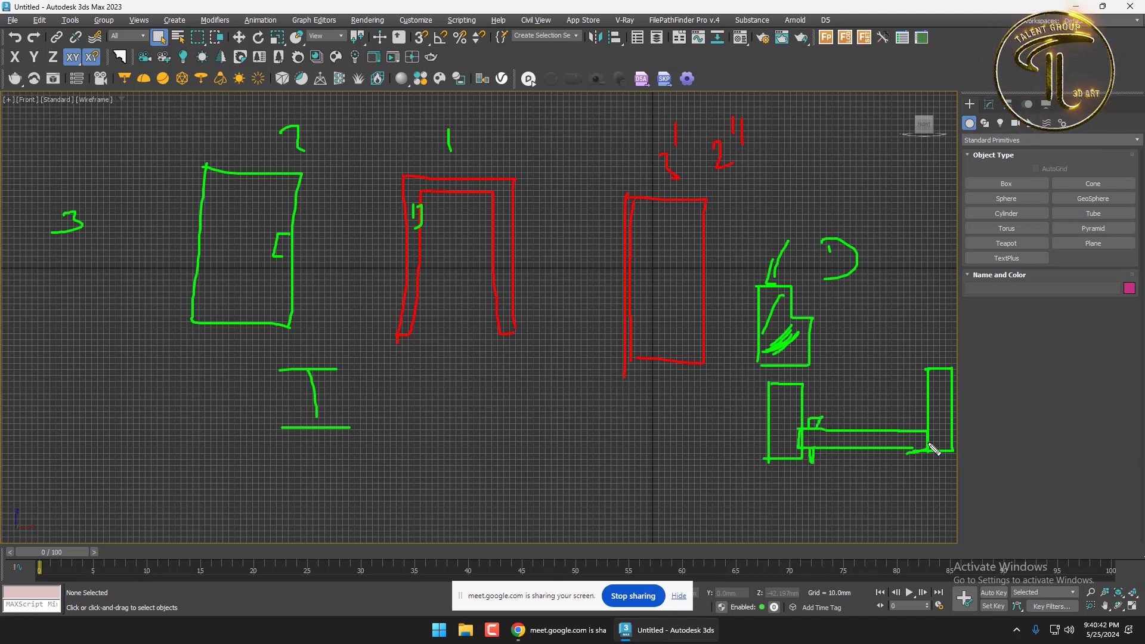
mouse_move(928, 449)
left_mouse_down()
mouse_move(917, 452)
mouse_move(922, 441)
mouse_move(930, 462)
left_mouse_up()
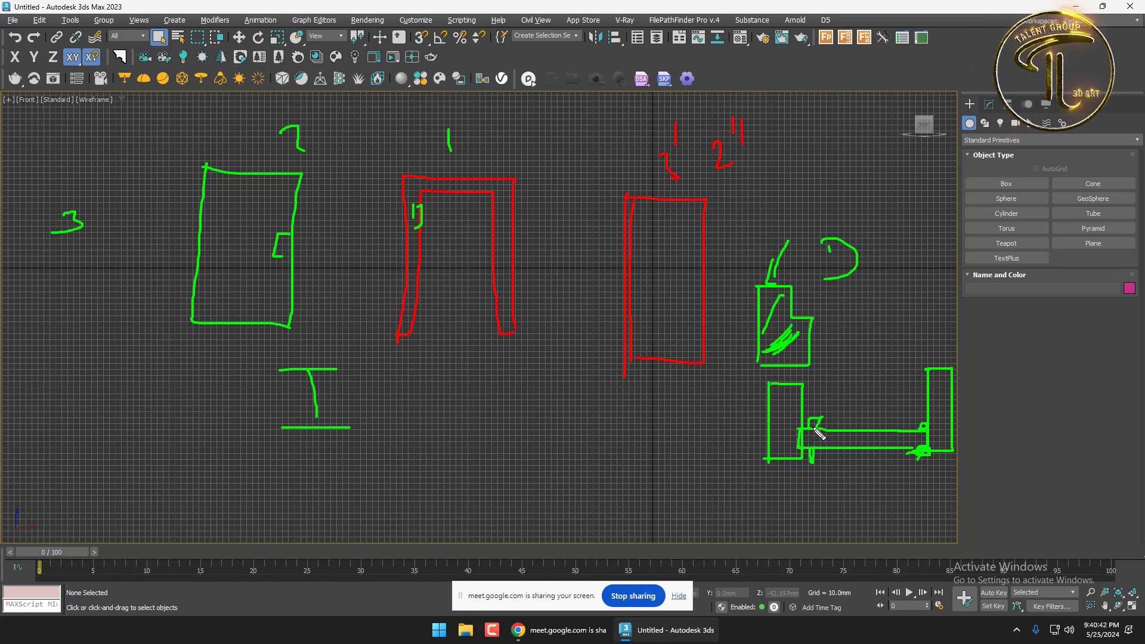
left_click_drag(812, 427, 825, 398)
left_click_drag(924, 430, 898, 376)
left_click_drag(821, 401, 846, 408)
left_click_drag(925, 459, 898, 473)
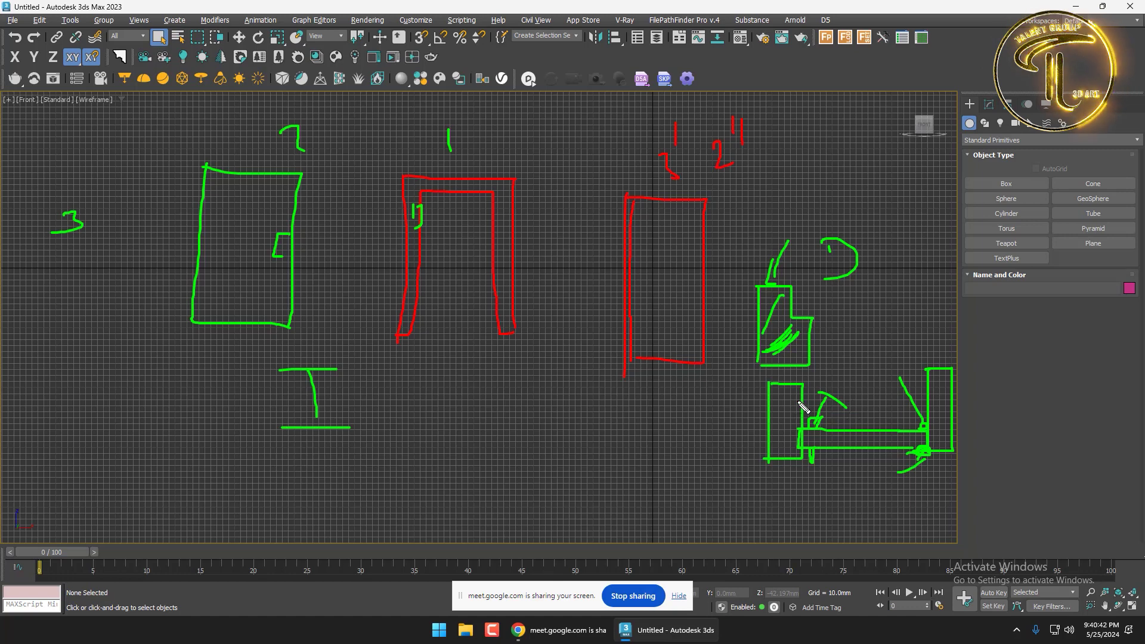
mouse_move(493, 398)
left_mouse_down()
mouse_move(487, 474)
mouse_move(505, 397)
mouse_move(508, 466)
mouse_move(489, 467)
left_mouse_up()
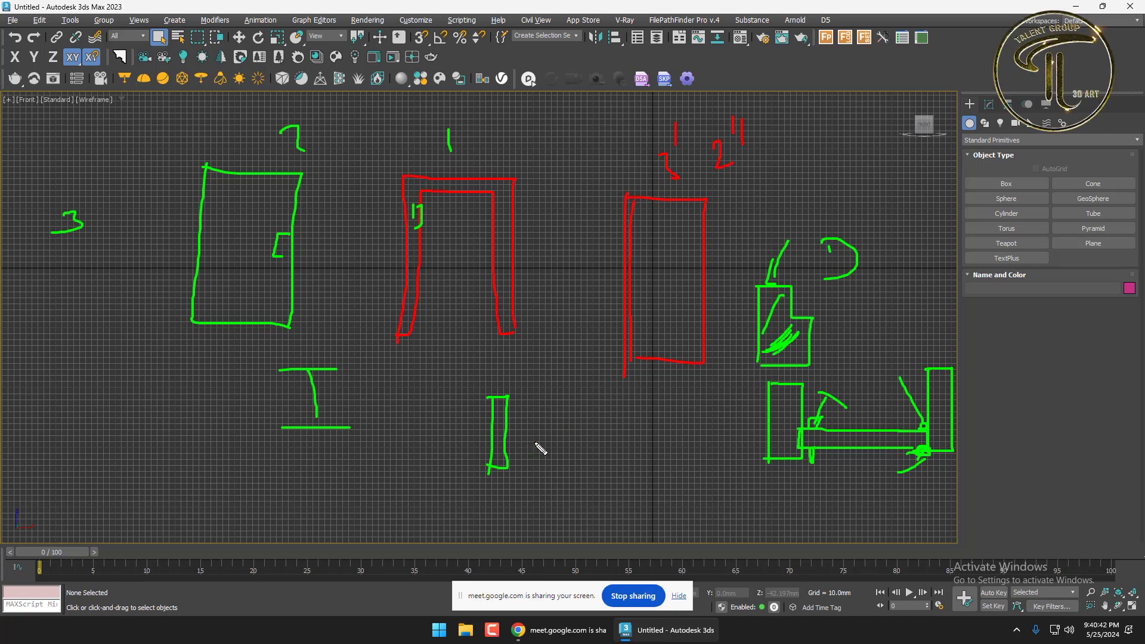
mouse_move(504, 442)
left_mouse_down()
mouse_move(621, 444)
mouse_move(625, 456)
mouse_move(512, 463)
left_mouse_up()
mouse_move(620, 401)
left_mouse_down()
mouse_move(623, 469)
mouse_move(621, 407)
mouse_move(633, 407)
mouse_move(636, 434)
mouse_move(612, 475)
left_mouse_up()
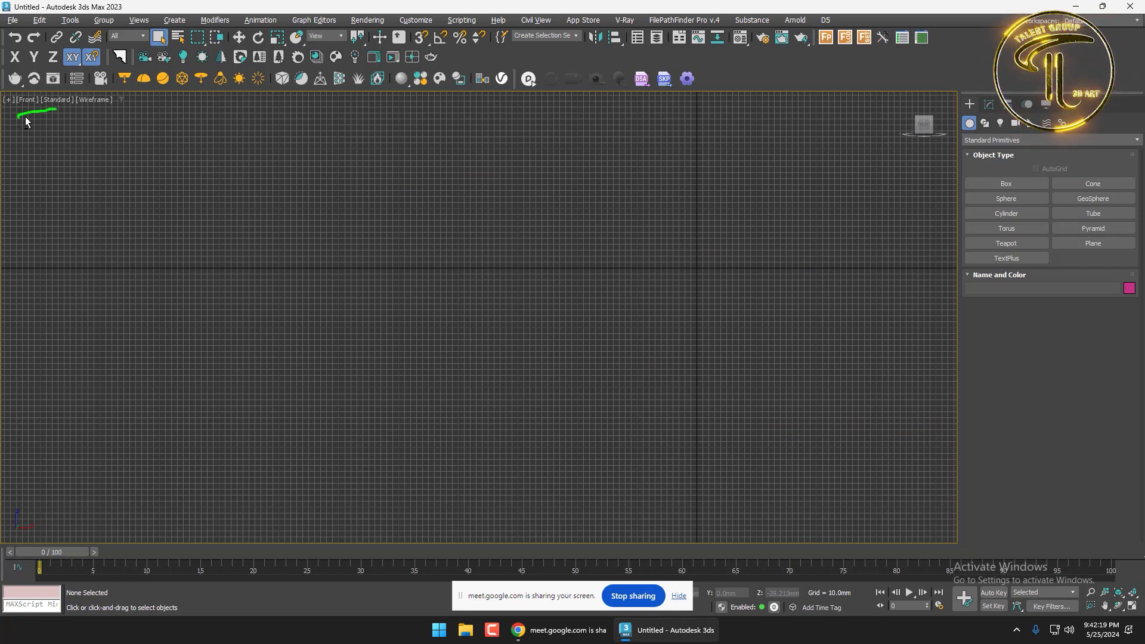
left_click_drag(19, 119, 97, 124)
mouse_move(525, 214)
left_mouse_down()
mouse_move(522, 362)
mouse_move(526, 192)
mouse_move(686, 191)
mouse_move(684, 356)
left_mouse_up()
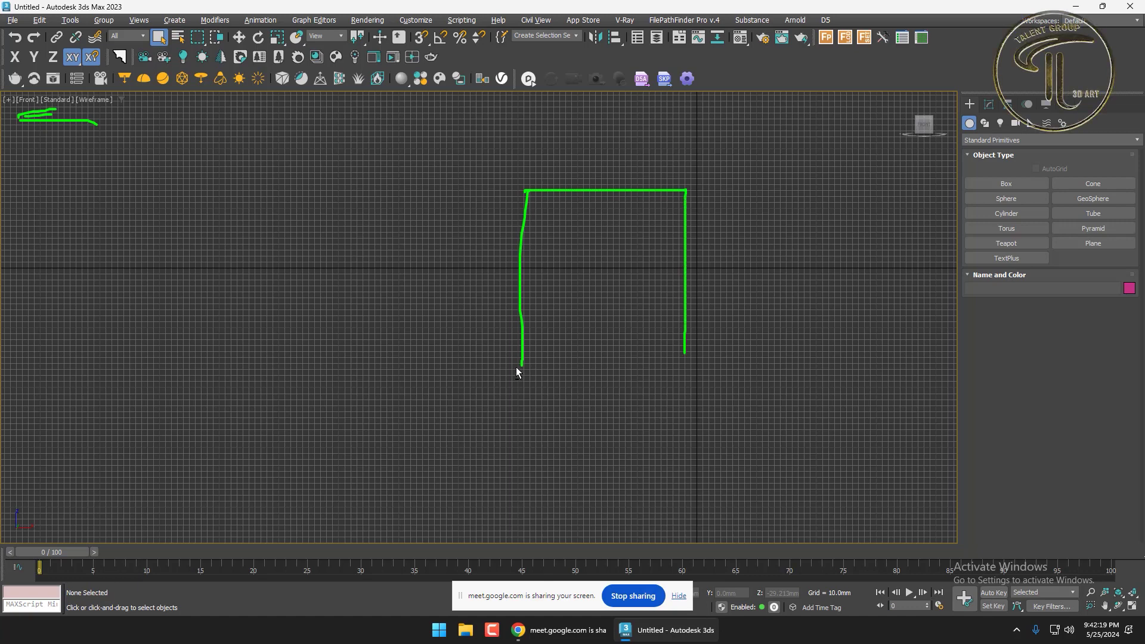
mouse_move(518, 365)
left_mouse_down()
mouse_move(546, 211)
mouse_move(568, 205)
mouse_move(655, 205)
mouse_move(658, 377)
mouse_move(680, 374)
mouse_move(690, 351)
left_mouse_up()
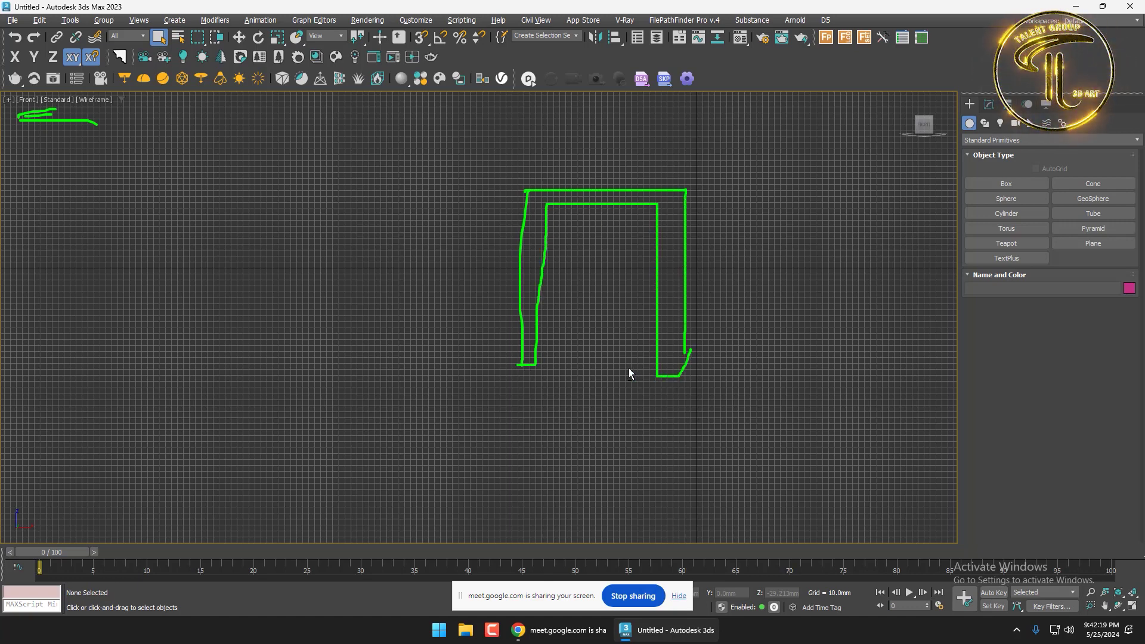
mouse_move(605, 357)
left_mouse_down()
mouse_move(580, 384)
mouse_move(611, 383)
left_mouse_up()
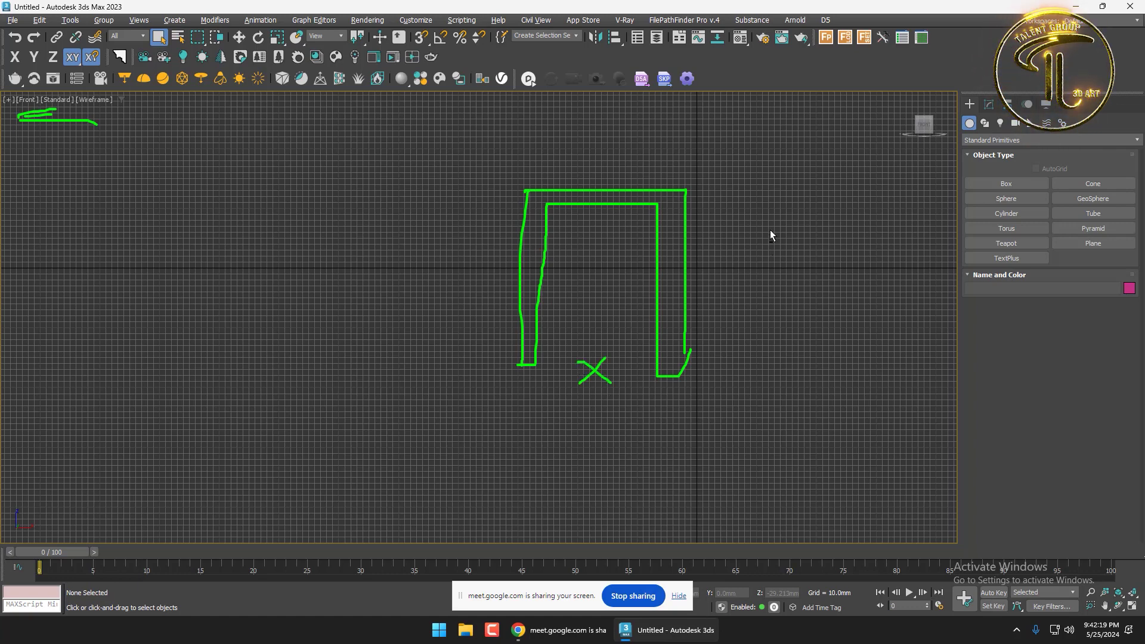
mouse_move(758, 192)
left_mouse_down()
mouse_move(765, 333)
mouse_move(836, 198)
mouse_move(850, 327)
mouse_move(775, 328)
left_mouse_up()
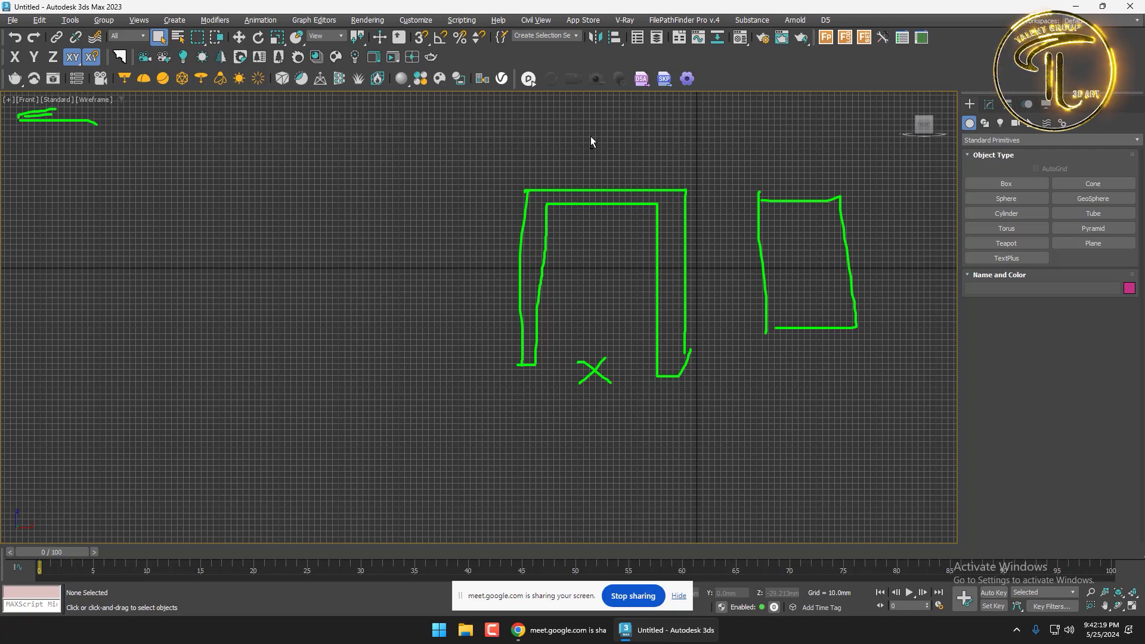
left_click_drag(590, 131, 598, 164)
mouse_move(768, 152)
left_mouse_down()
mouse_move(792, 147)
mouse_move(806, 166)
left_mouse_up()
key("Escape")
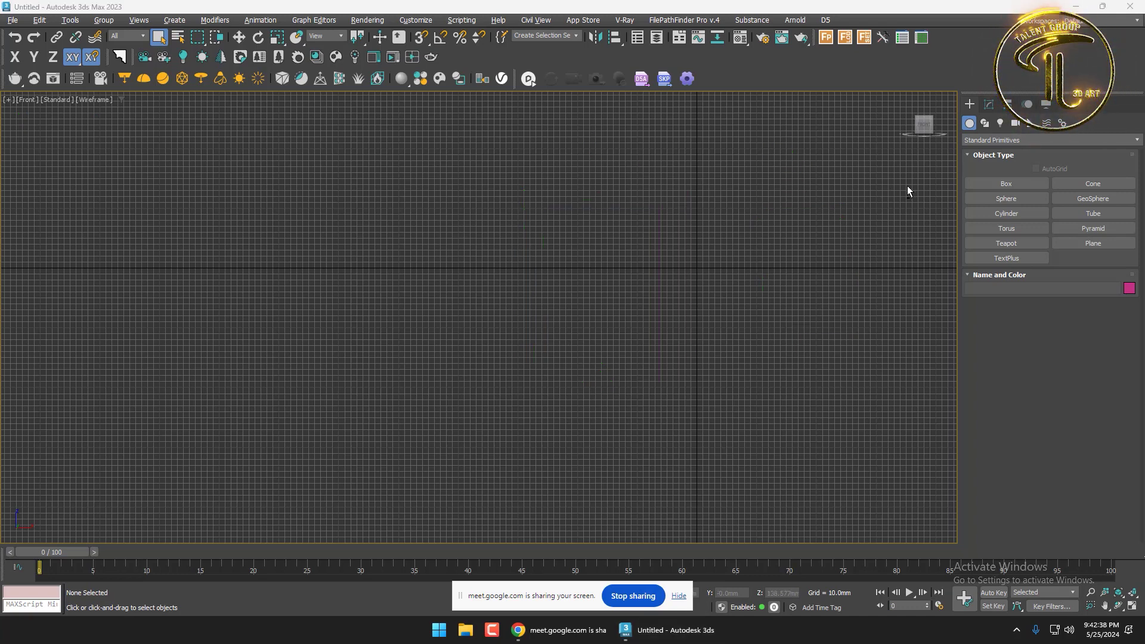
Draw a rectangle spline about 360 mm long and 229 mm wide in the Front viewport
left_click(984, 128)
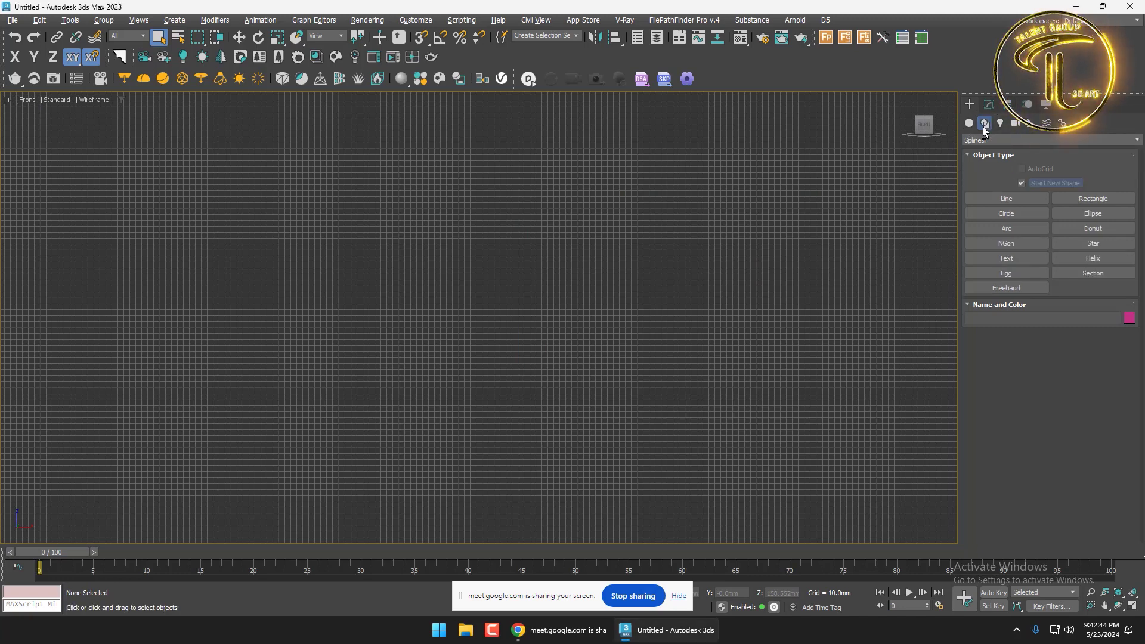
left_click(1067, 200)
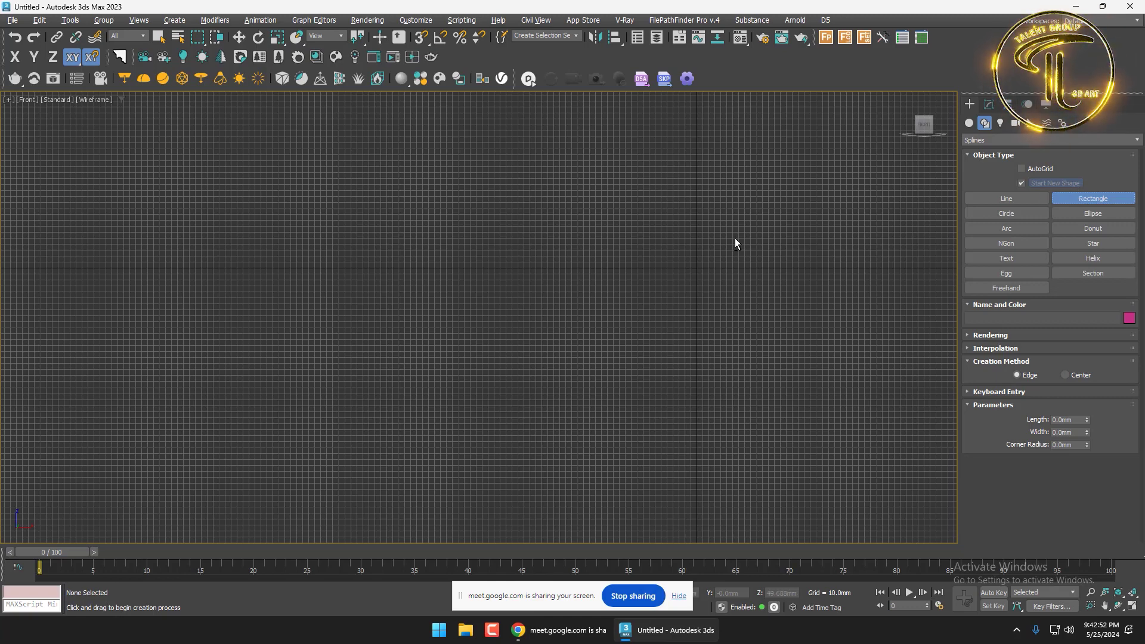
left_click_drag(497, 162, 633, 377)
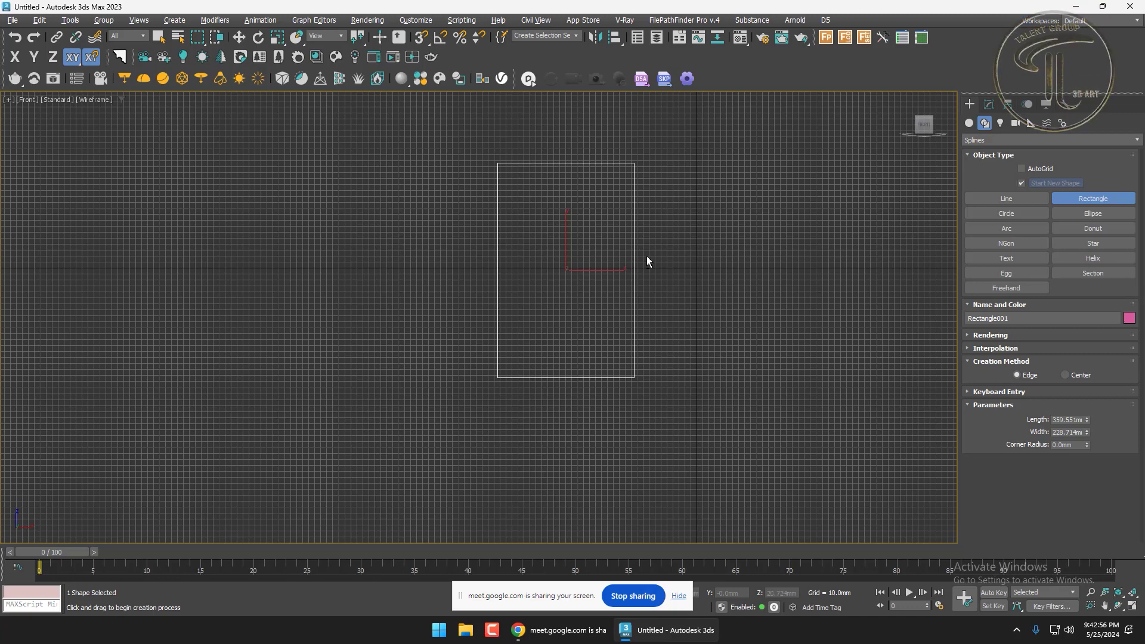
Set the rectangle's length to 2150 mm
left_click(988, 105)
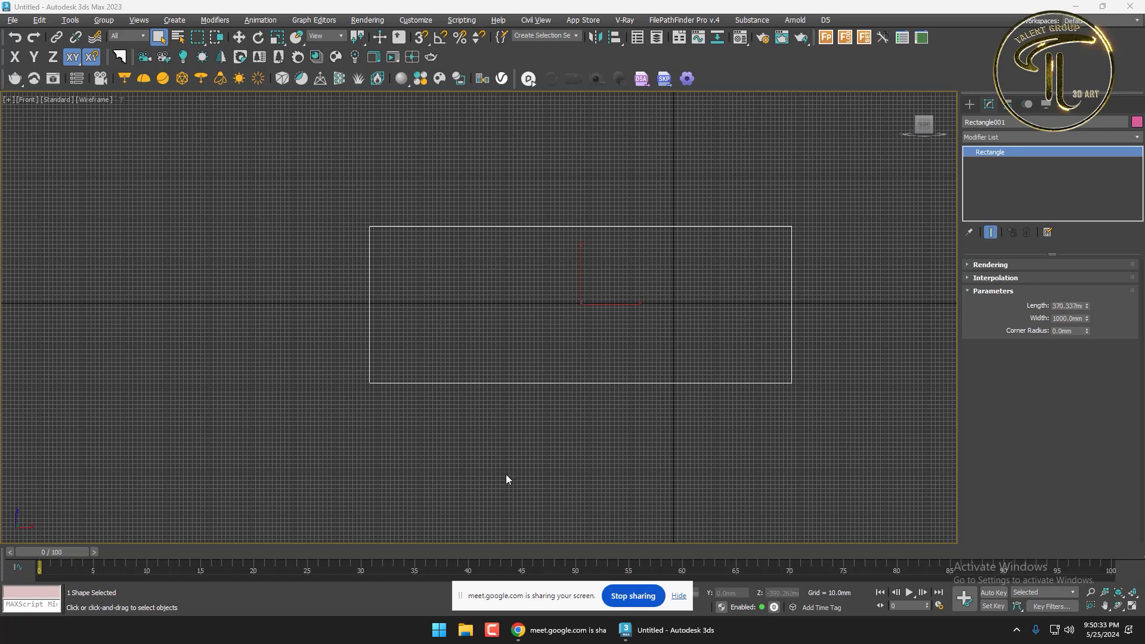
right_click(1086, 308)
left_click(1067, 305)
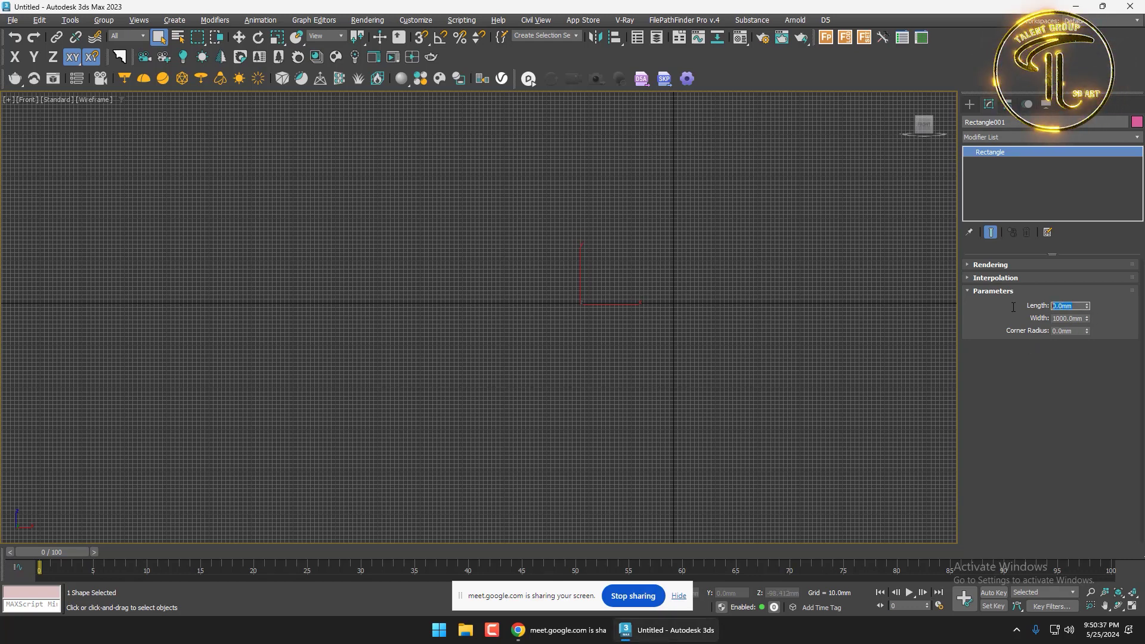
type("2150")
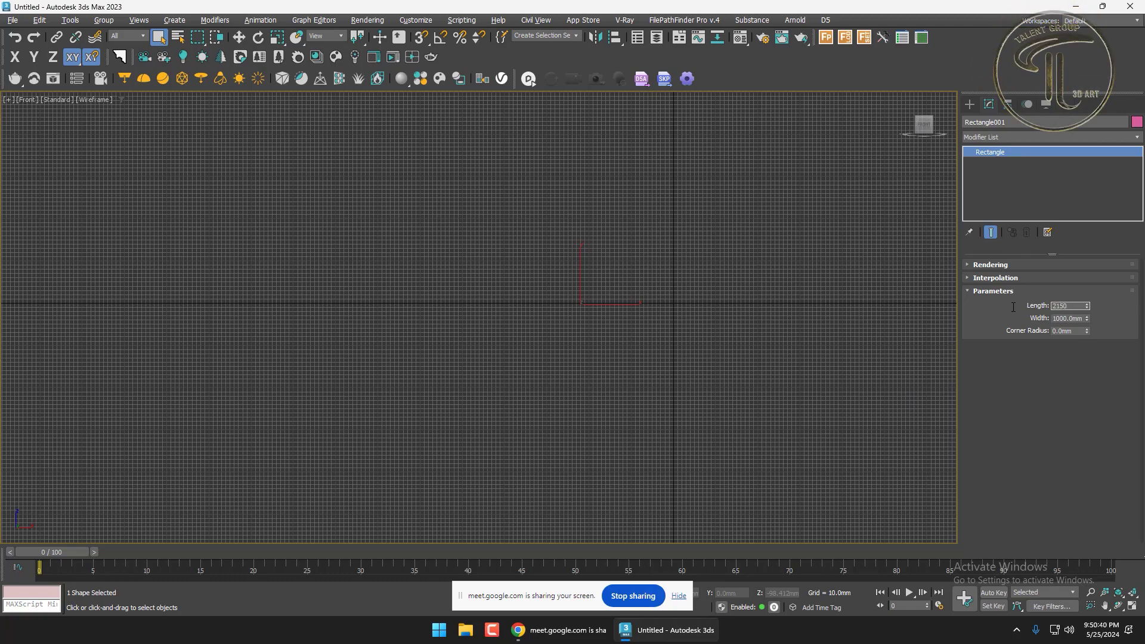
key("Return")
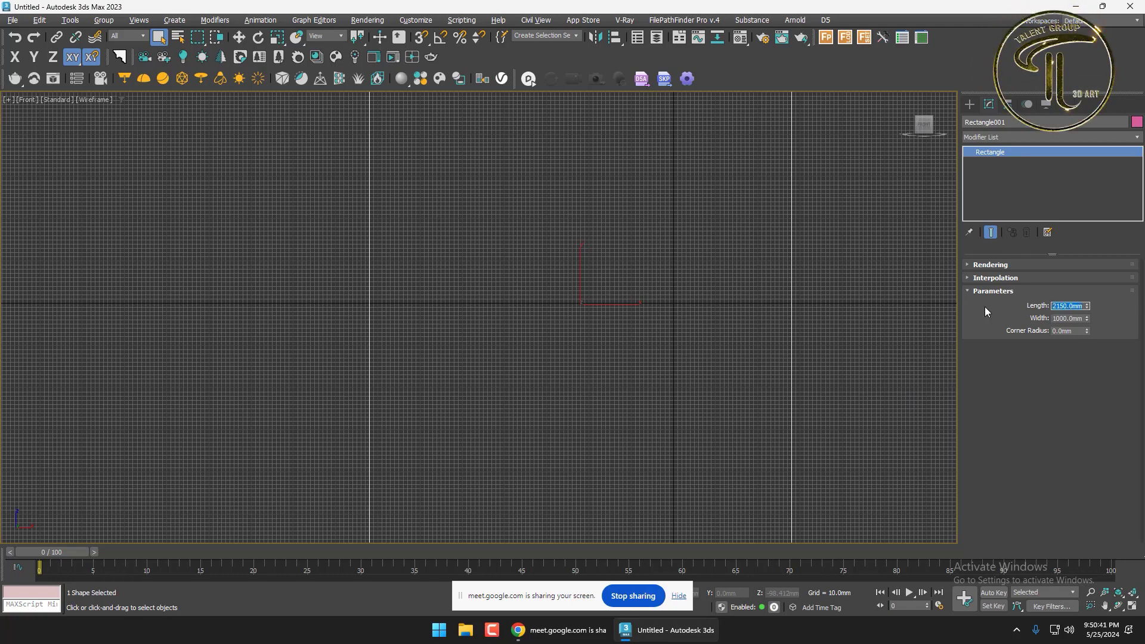
scroll(797, 351, "down", 5)
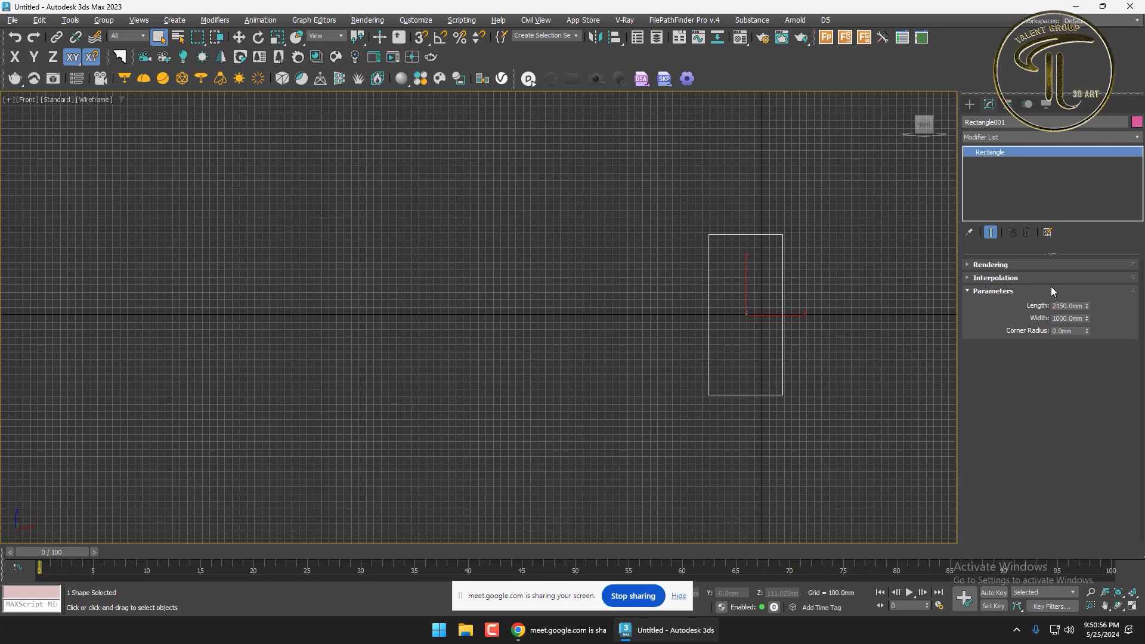
middle_click_drag(813, 331, 742, 322)
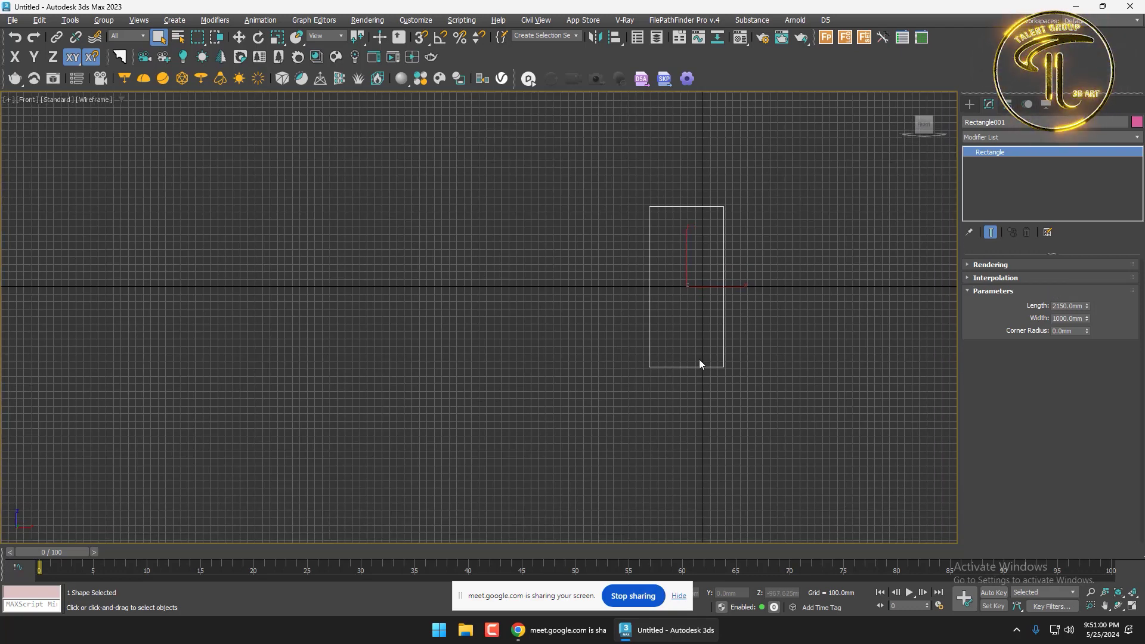
left_click_drag(693, 354, 683, 378)
mouse_move(676, 365)
left_mouse_down()
mouse_move(688, 374)
mouse_move(659, 276)
mouse_move(668, 215)
mouse_move(713, 218)
mouse_move(722, 368)
left_mouse_up()
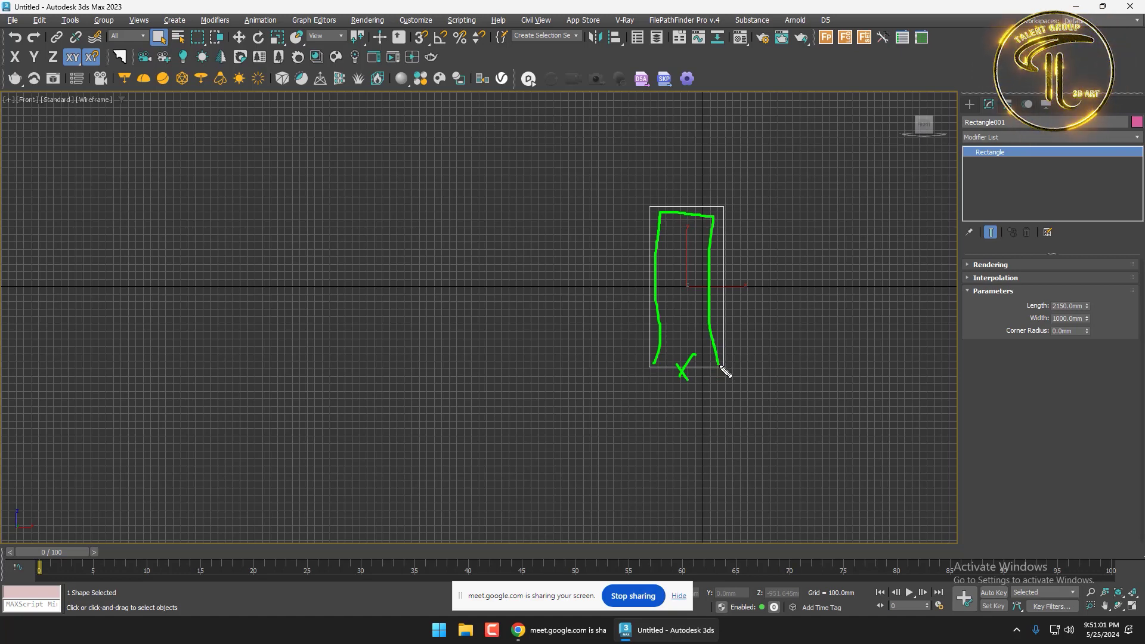
key("Escape")
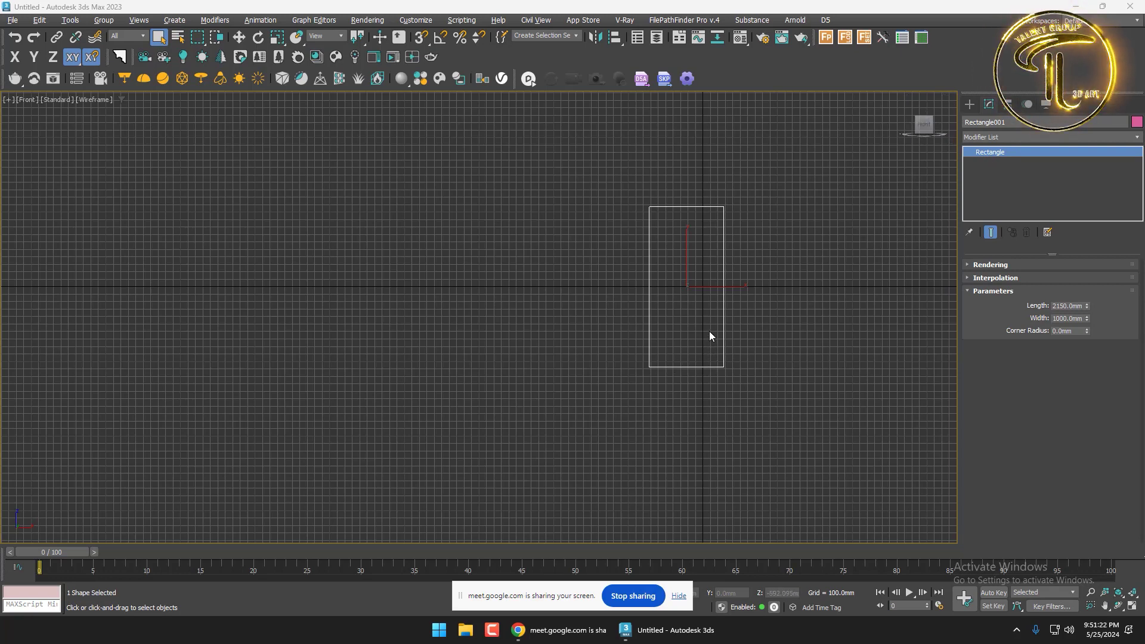
Add an Edit Spline modifier to the rectangle and switch between it and the base Rectangle level
left_click(991, 137)
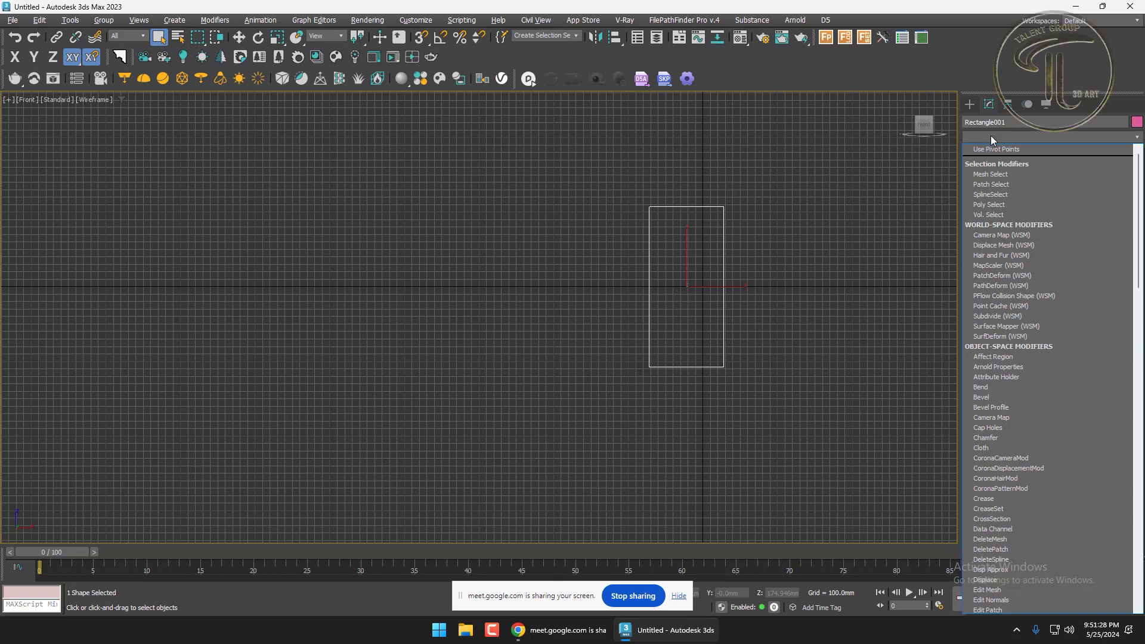
scroll(1001, 287, "down", 2)
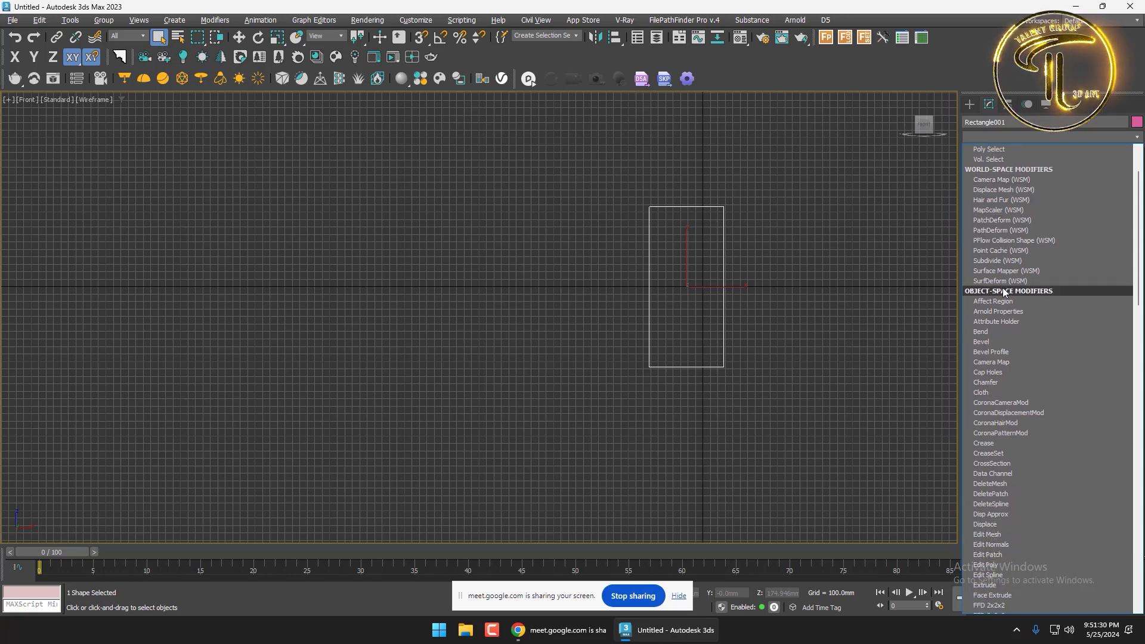
scroll(1003, 287, "down", 2)
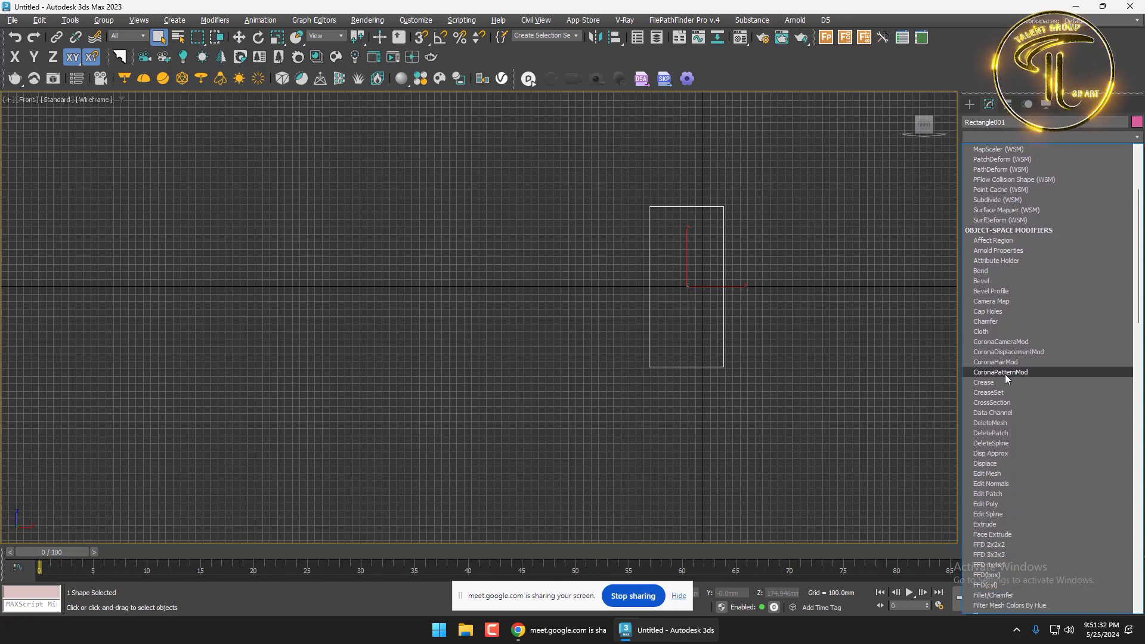
left_click(995, 134)
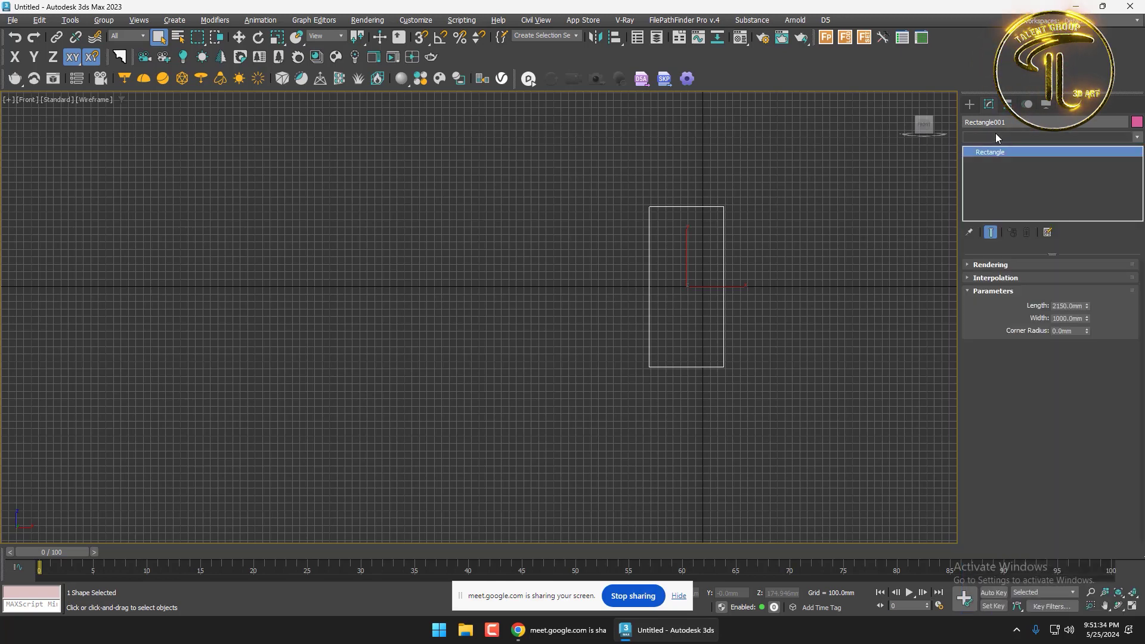
left_click(995, 135)
key("e")
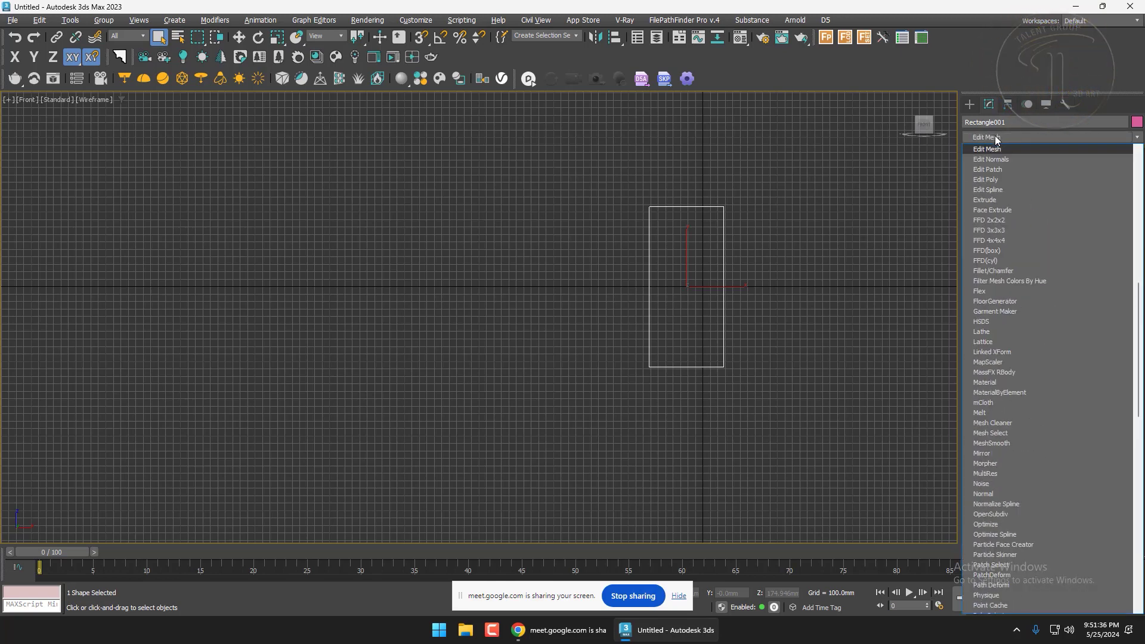
left_click(999, 191)
left_click(999, 191)
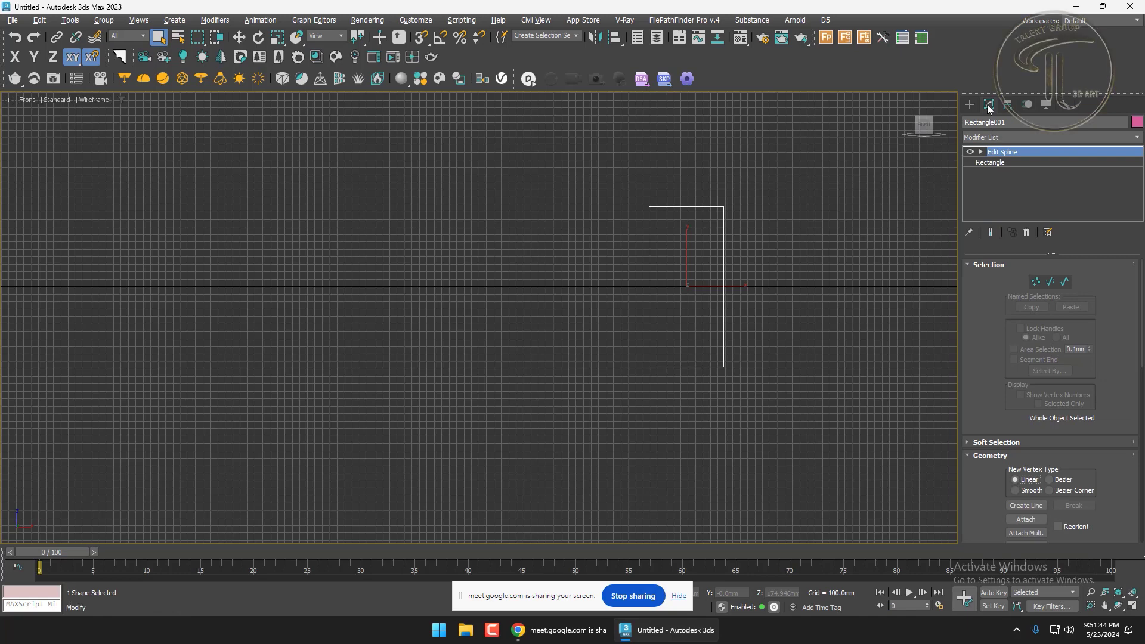
left_click(990, 163)
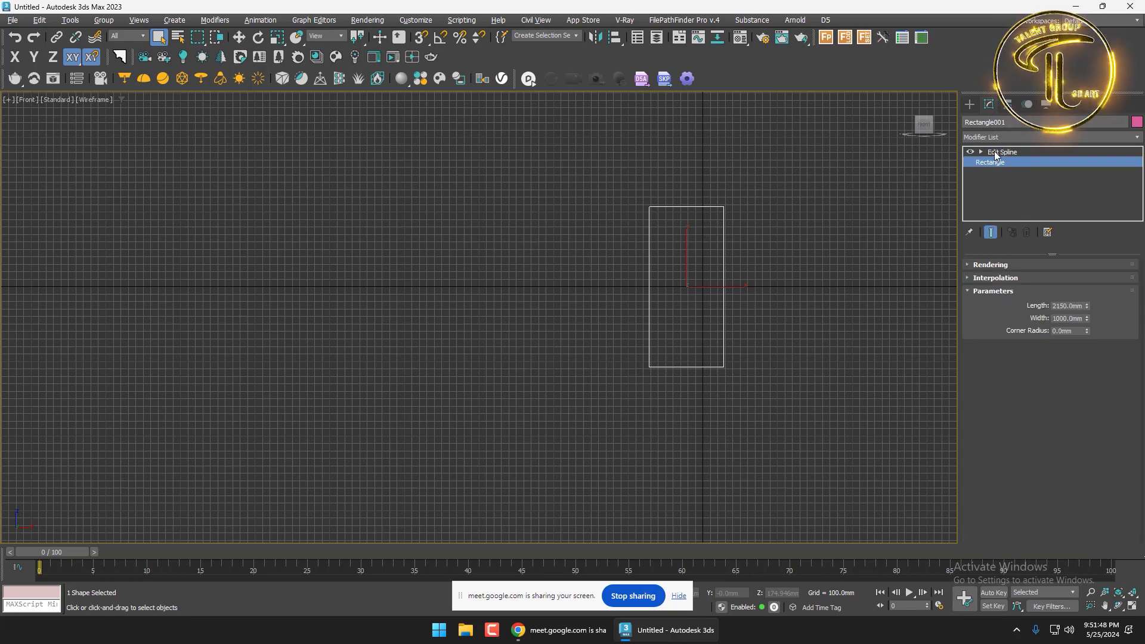
left_click(995, 152)
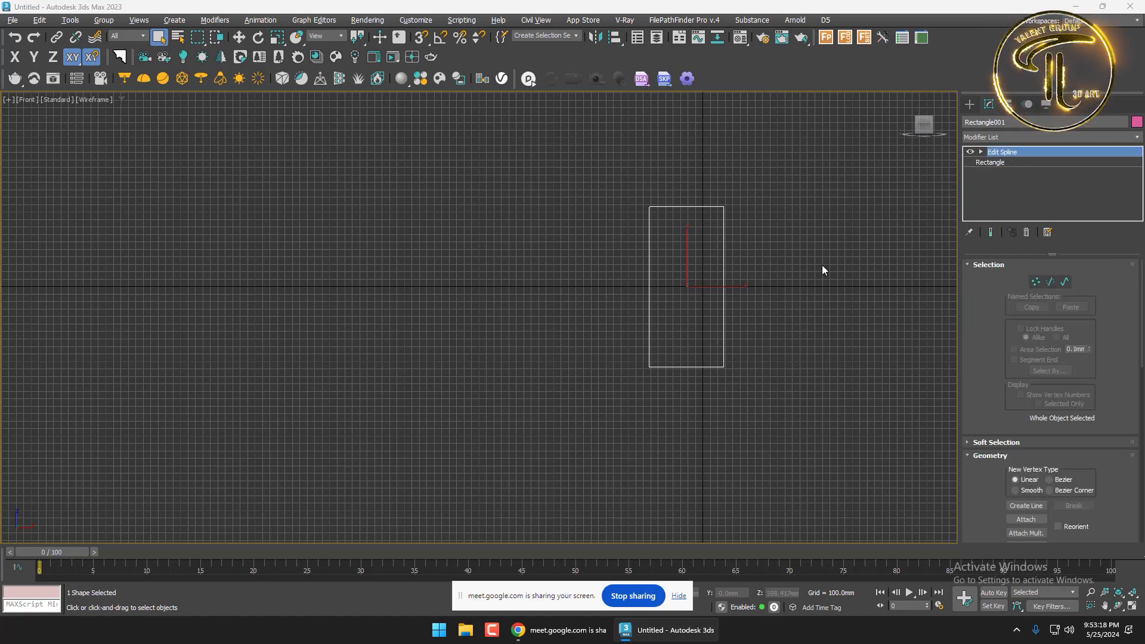
Remove the Edit Spline modifier from the rectangle
right_click(693, 304)
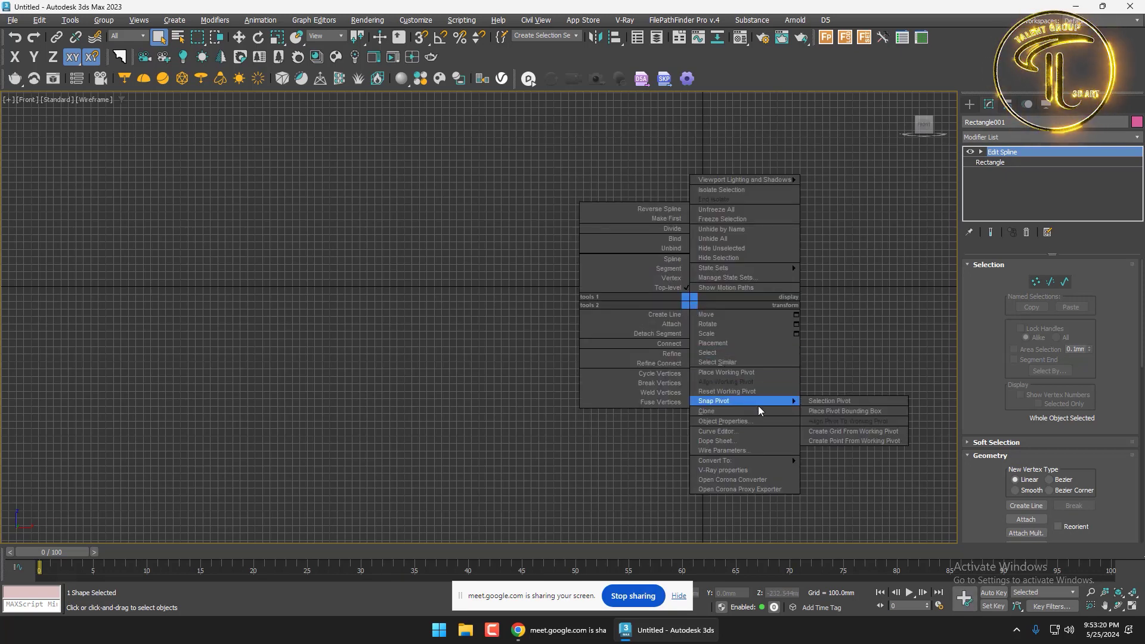
mouse_move(781, 463)
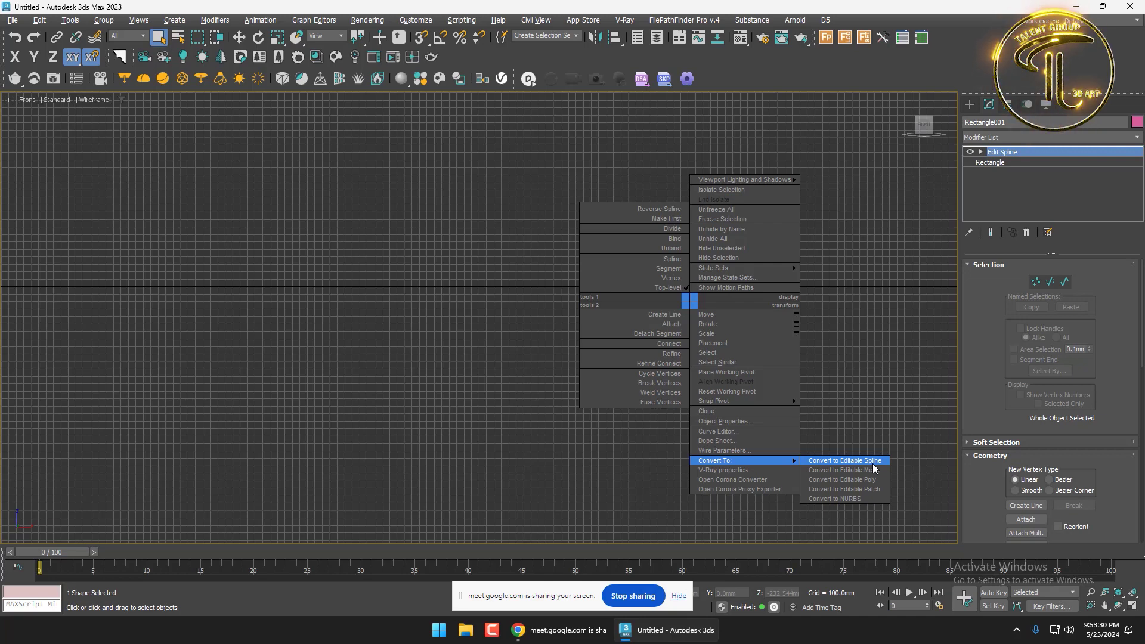
left_click(878, 383)
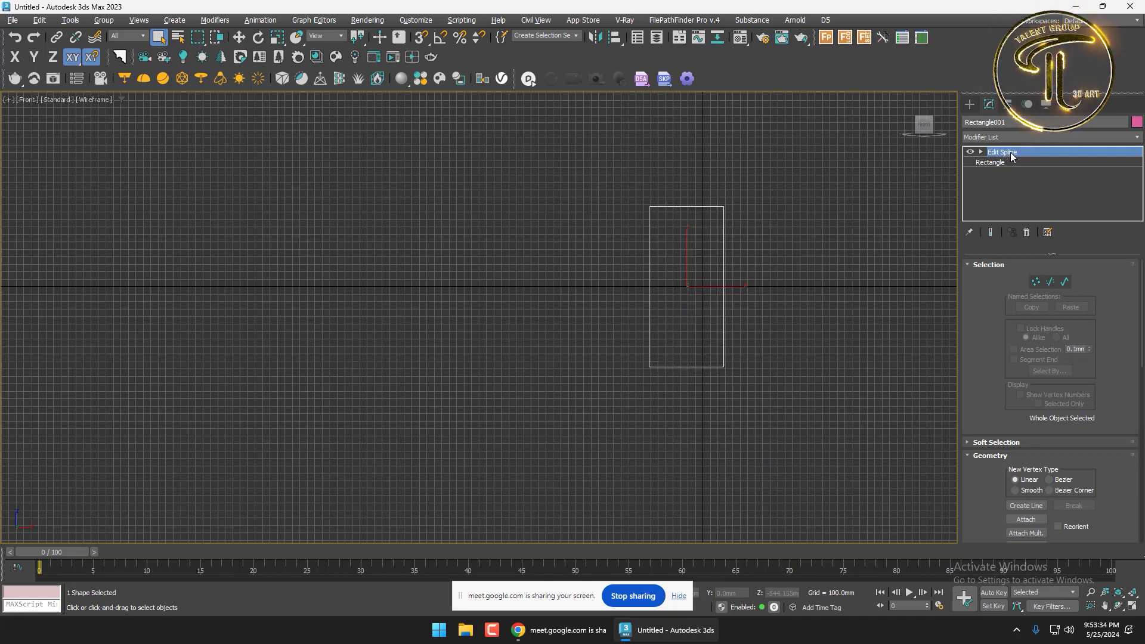
left_click(1028, 233)
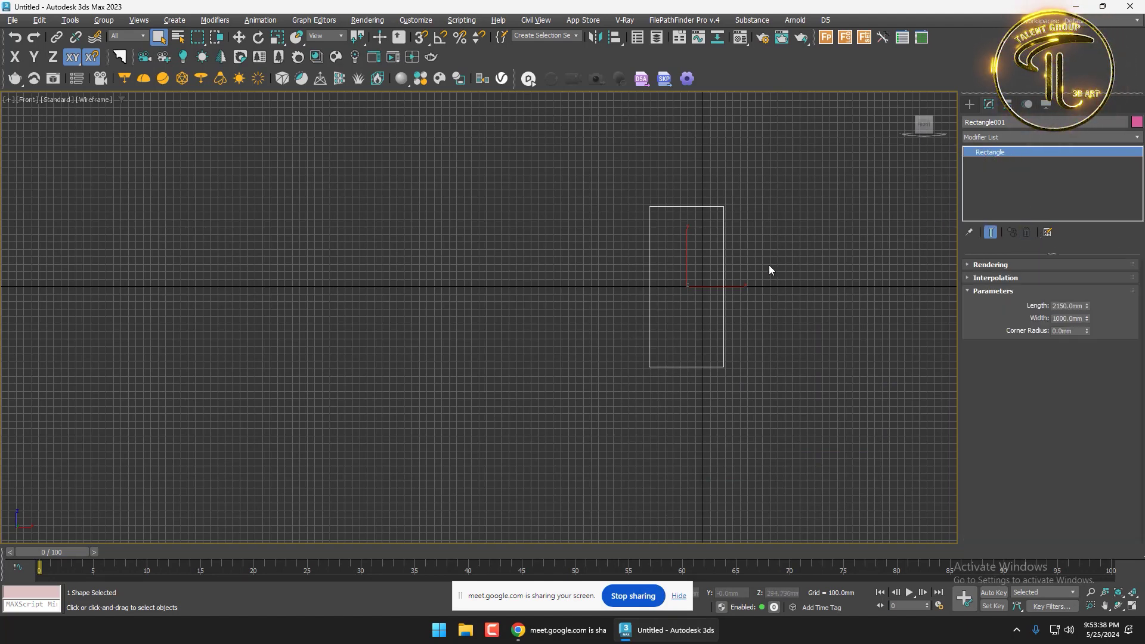
Clone the rectangle once as a Copy to its right along the X axis and convert the copy to an Editable Spline
key("w")
middle_click_drag(763, 303, 760, 303)
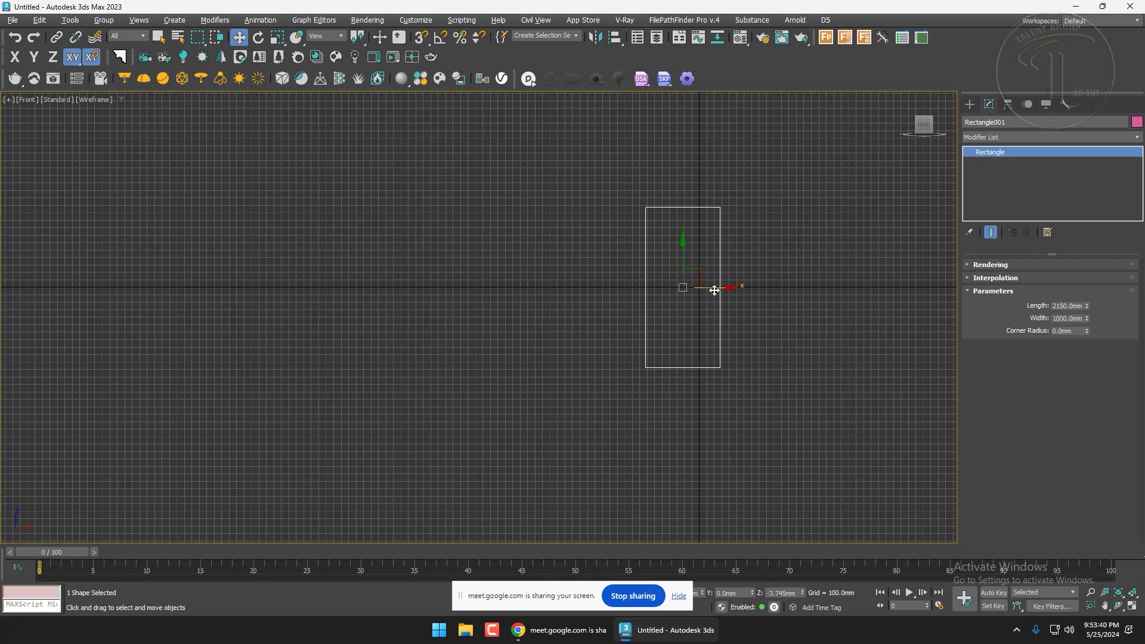
left_click_drag(714, 290, 813, 290, "shift")
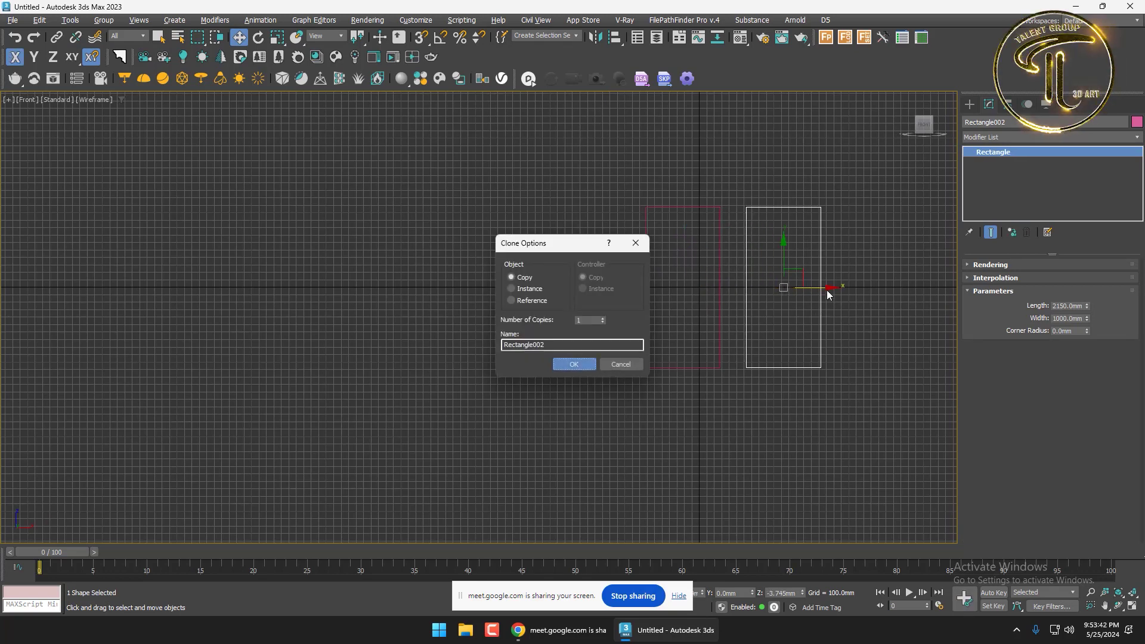
key("Return")
right_click(809, 254)
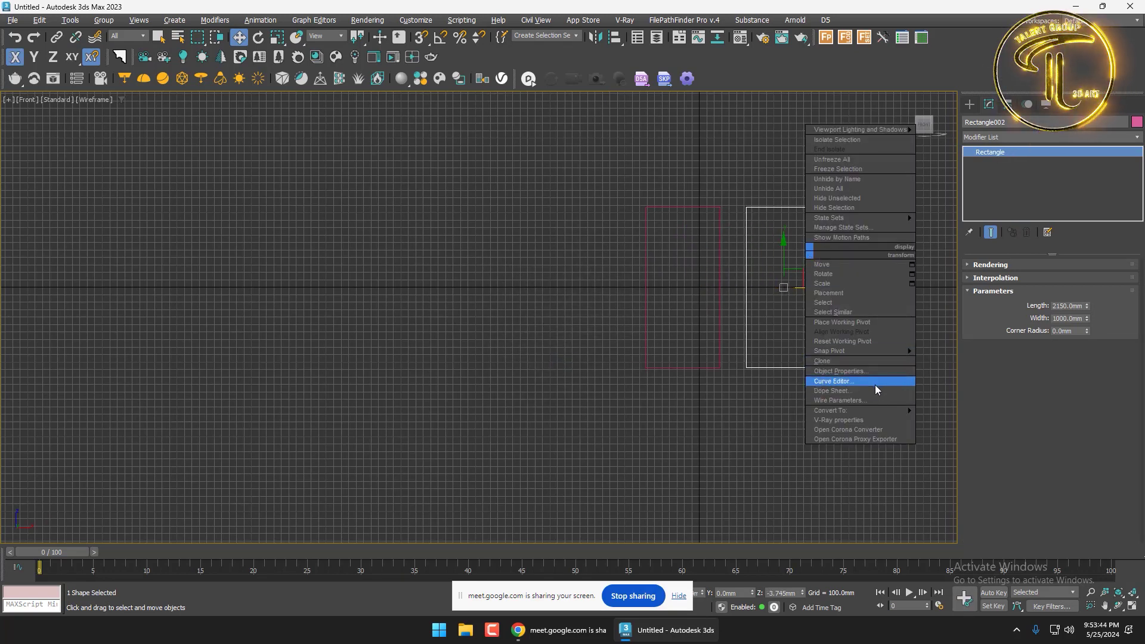
mouse_move(874, 409)
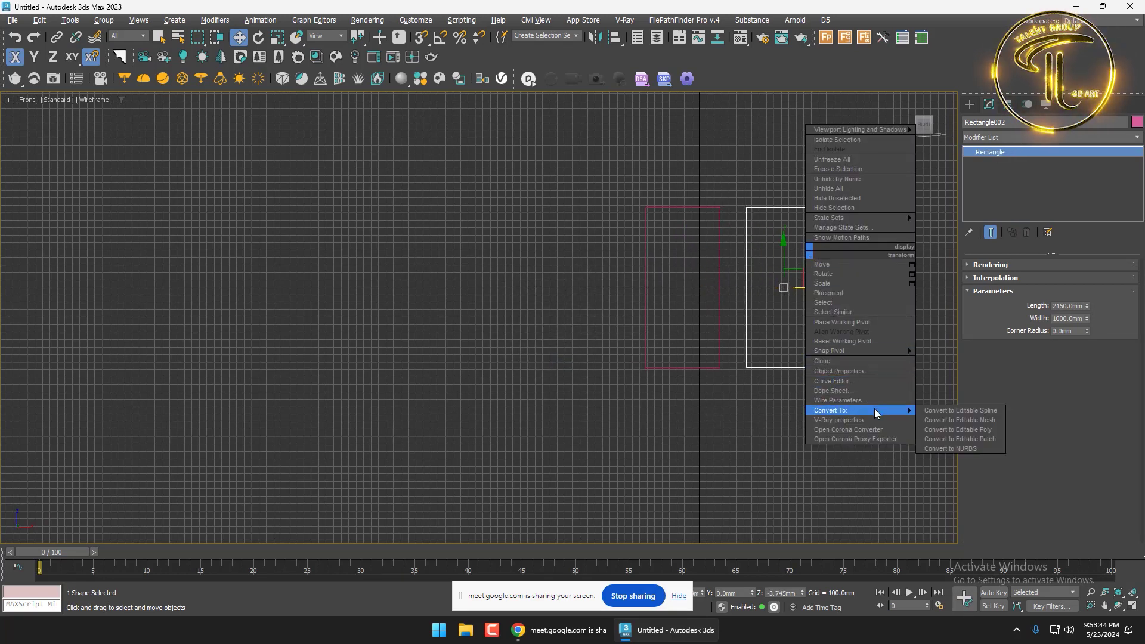
left_click(953, 412)
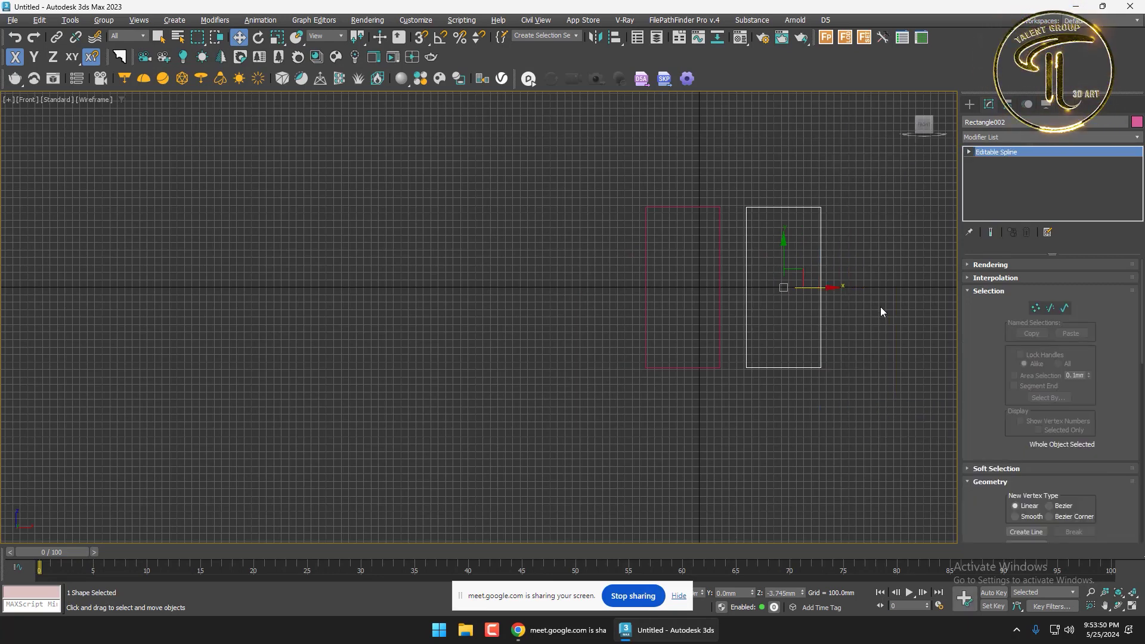
Delete the lower-right corner vertex of the copied rectangle, and delete the whole copy
left_click(1036, 307)
left_click_drag(845, 411, 838, 332)
key("Delete")
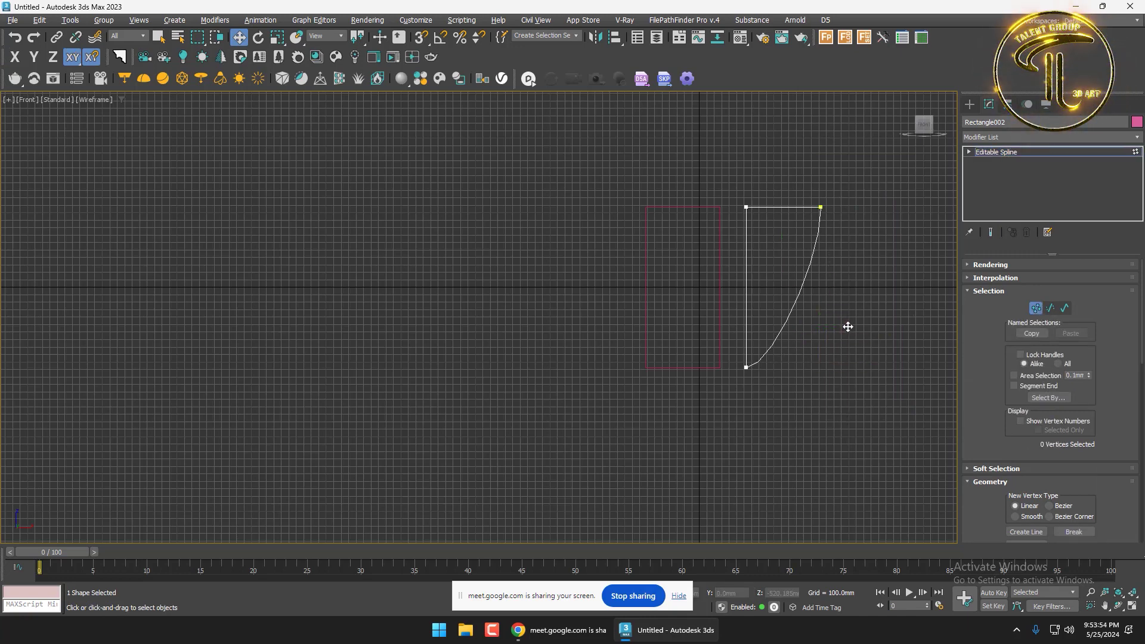
left_click(1036, 307)
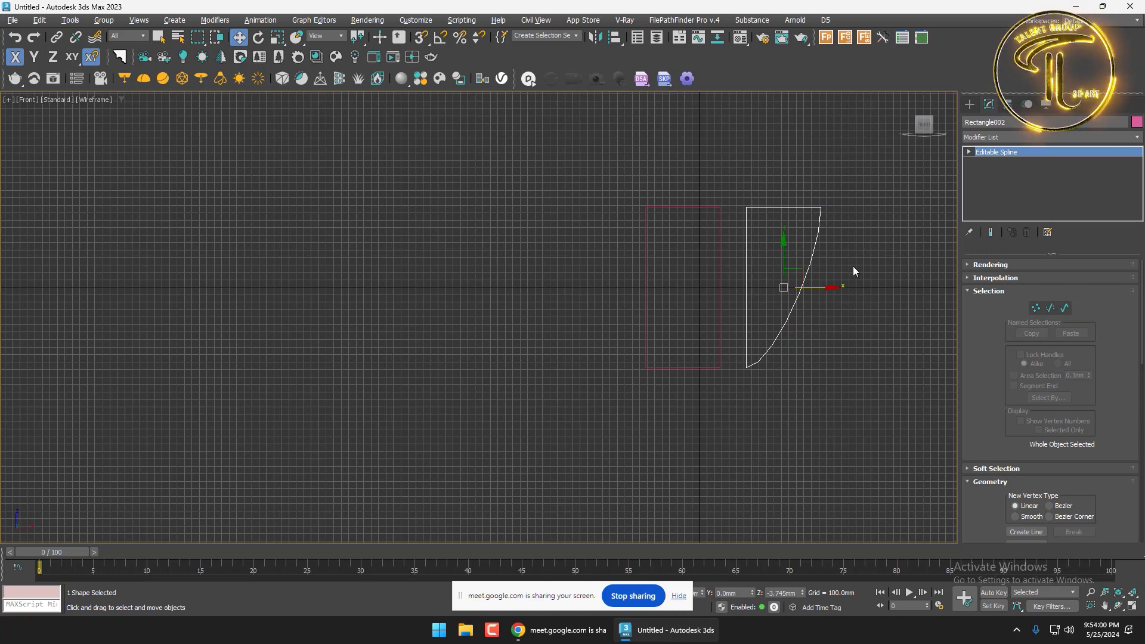
key("Delete")
Select the original rectangle and add an Edit Spline modifier to it
left_click(720, 223)
right_click(752, 229)
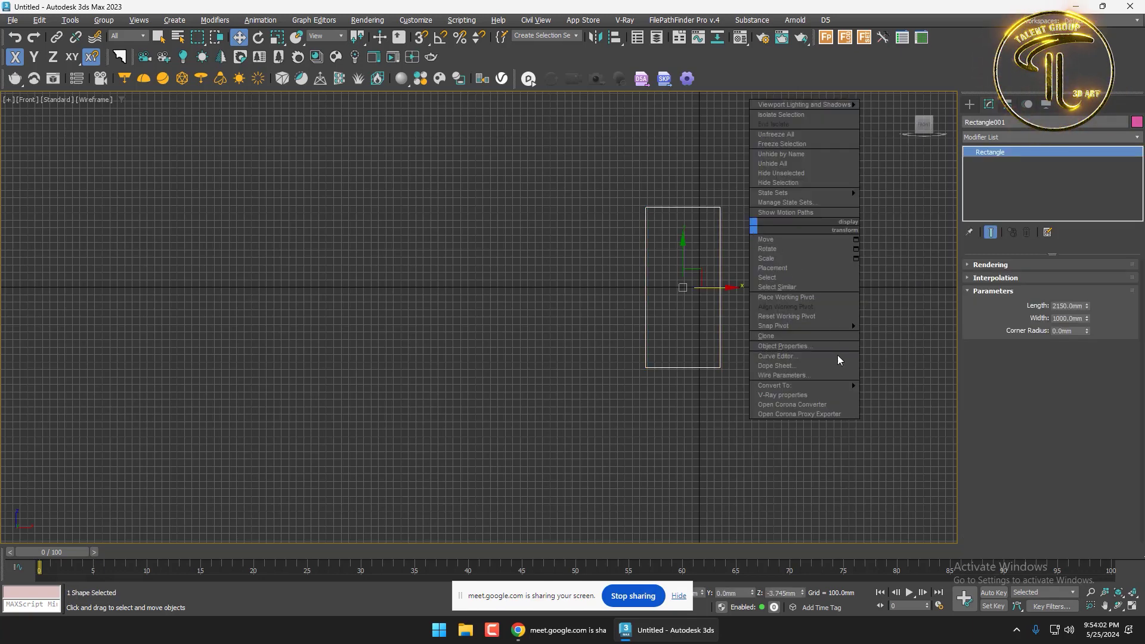
mouse_move(840, 385)
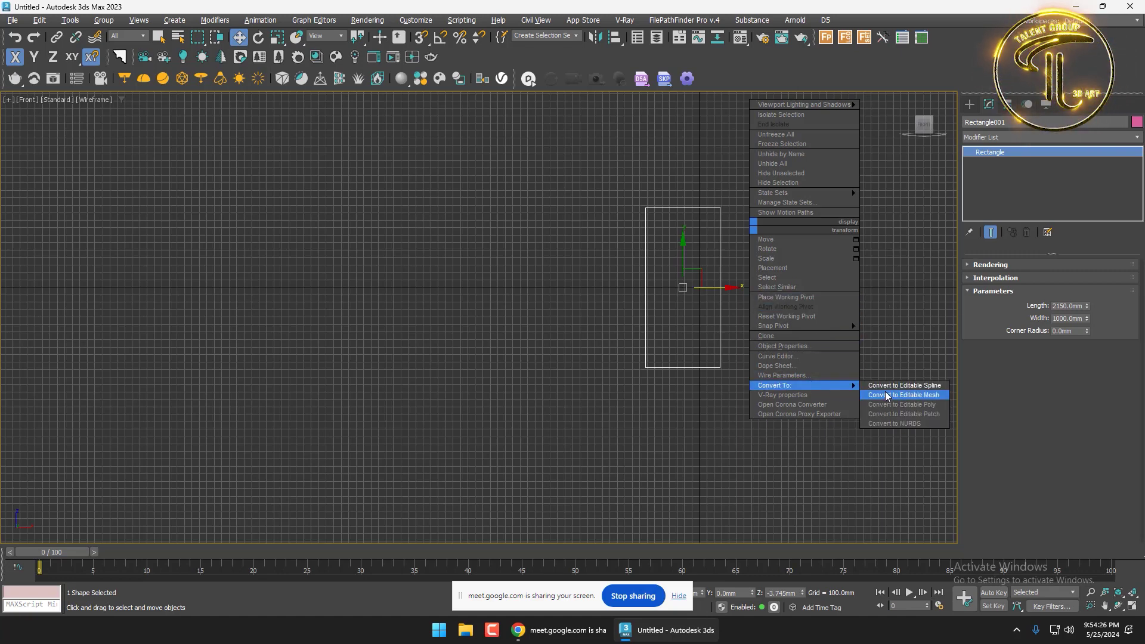
left_click(991, 139)
left_click(991, 139)
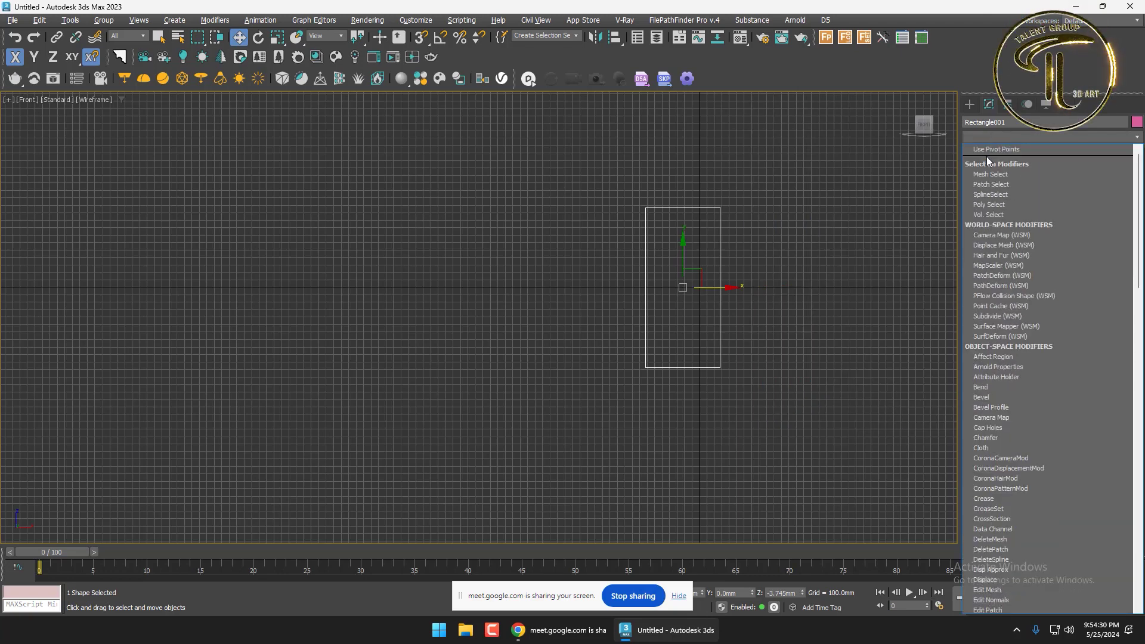
key("e")
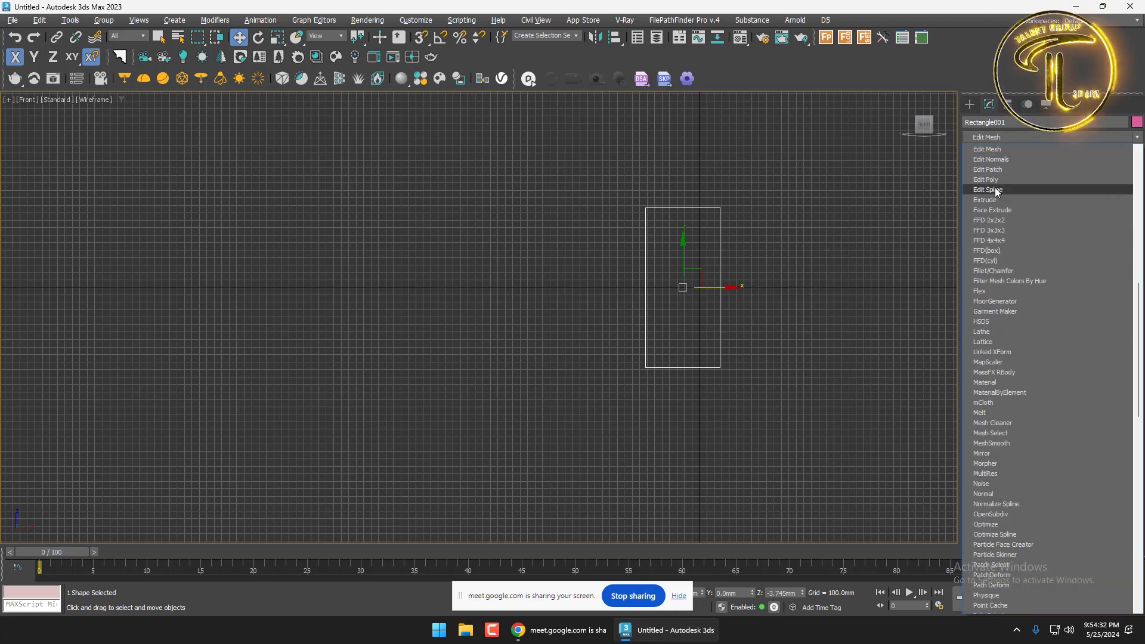
left_click(996, 191)
middle_click_drag(810, 325, 880, 325)
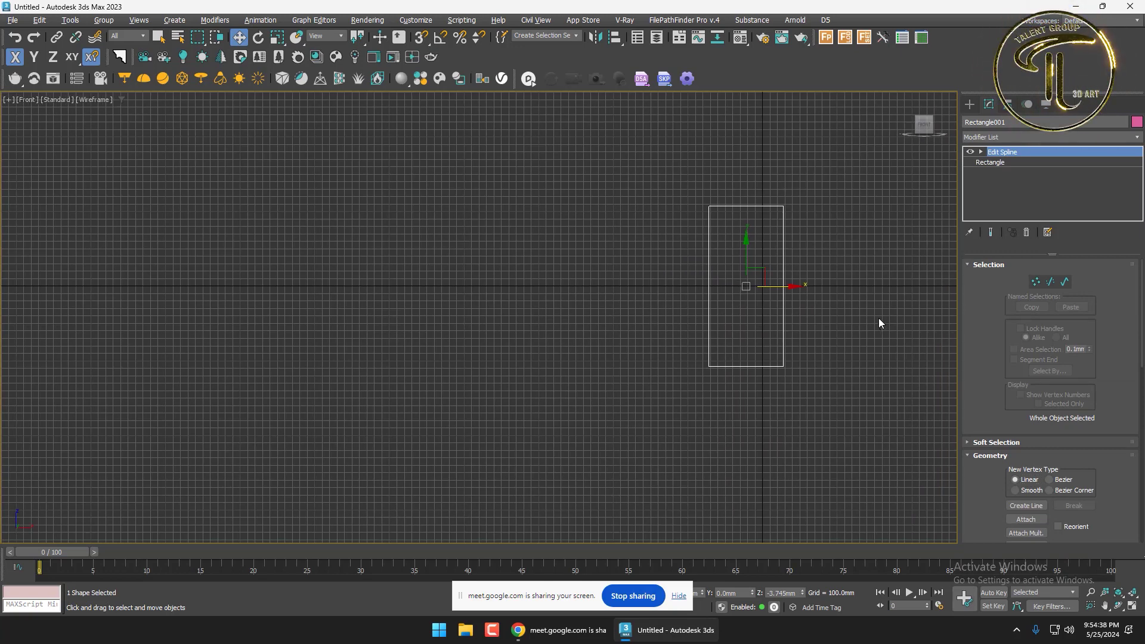
Examine the Vertex, Segment and Spline sub-object levels of the rectangle's Edit Spline modifier
left_click(980, 151)
left_click(1005, 162)
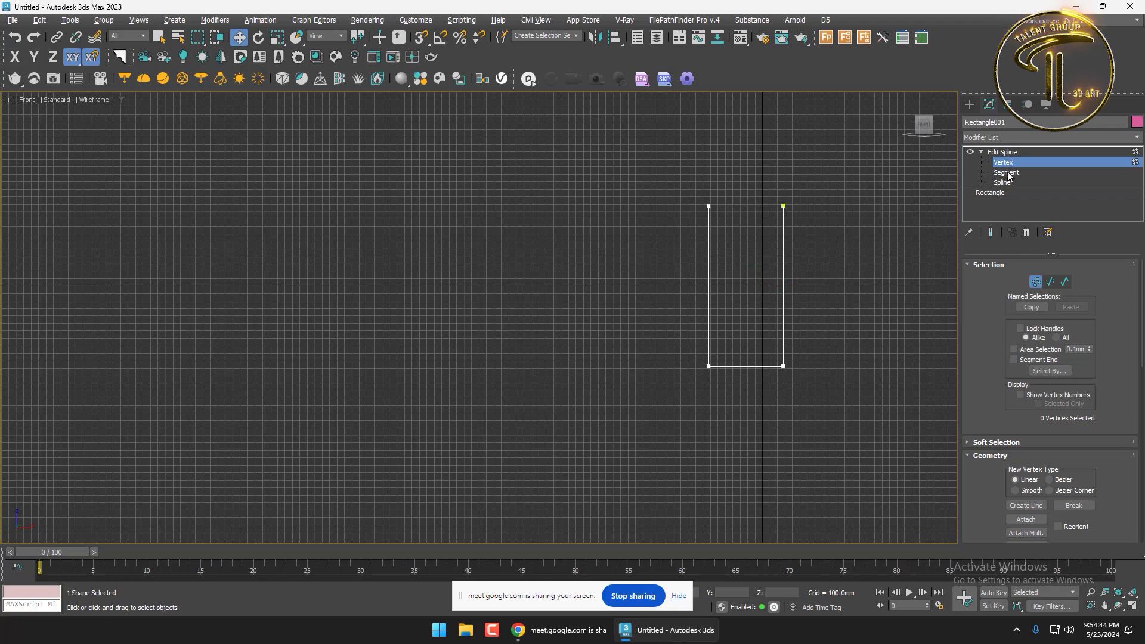
left_click(1006, 172)
left_click(1002, 183)
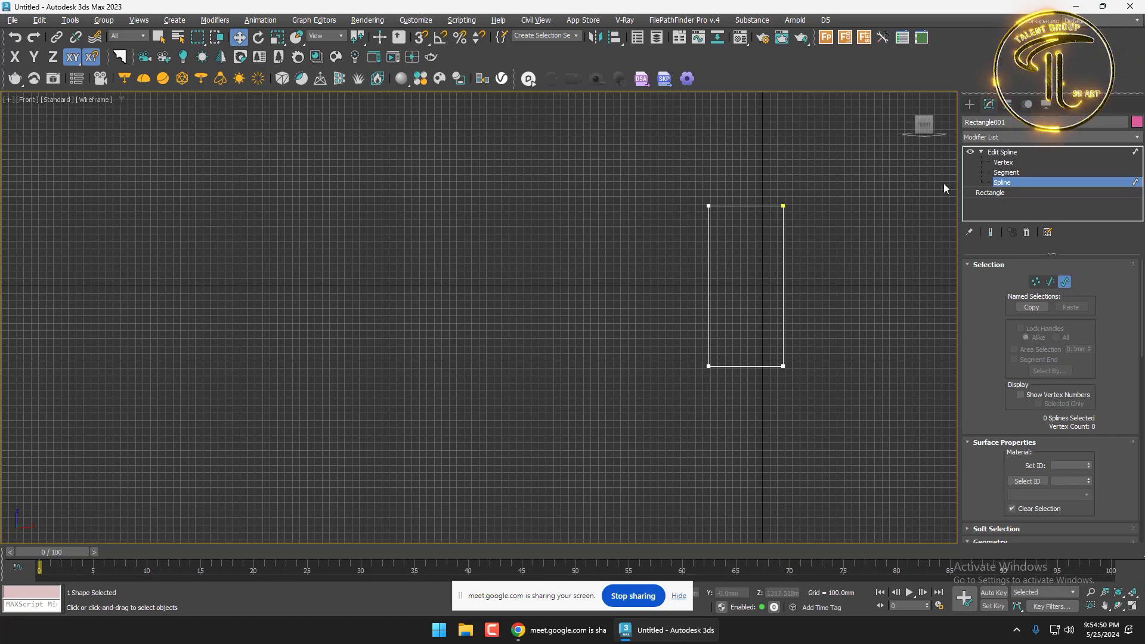
left_click(998, 152)
left_click(981, 152)
left_click(981, 153)
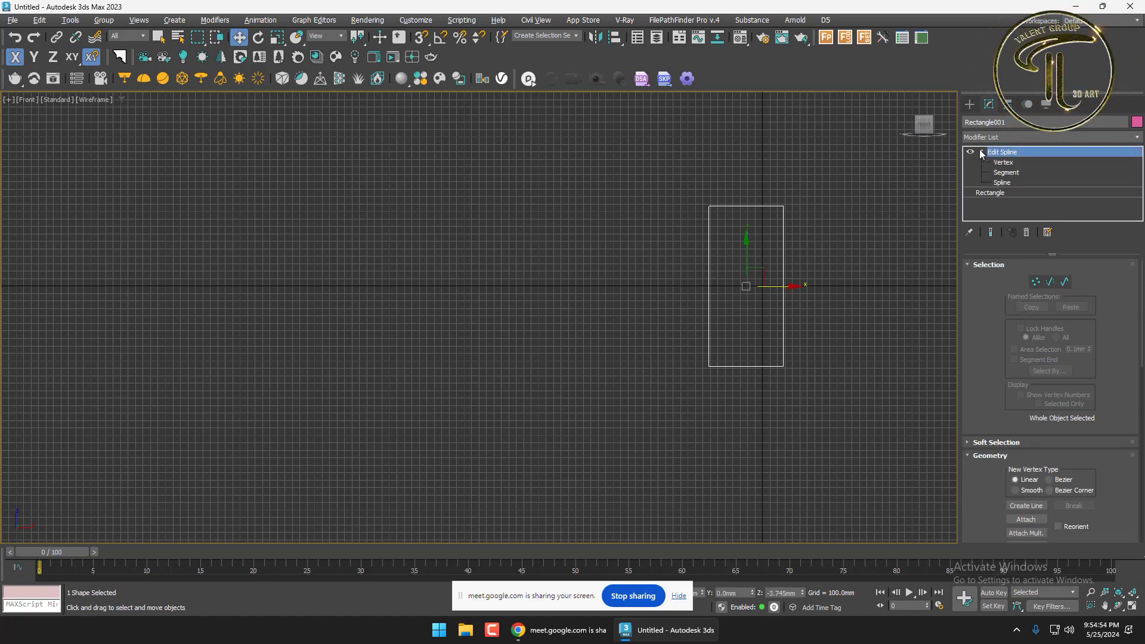
left_click(1003, 162)
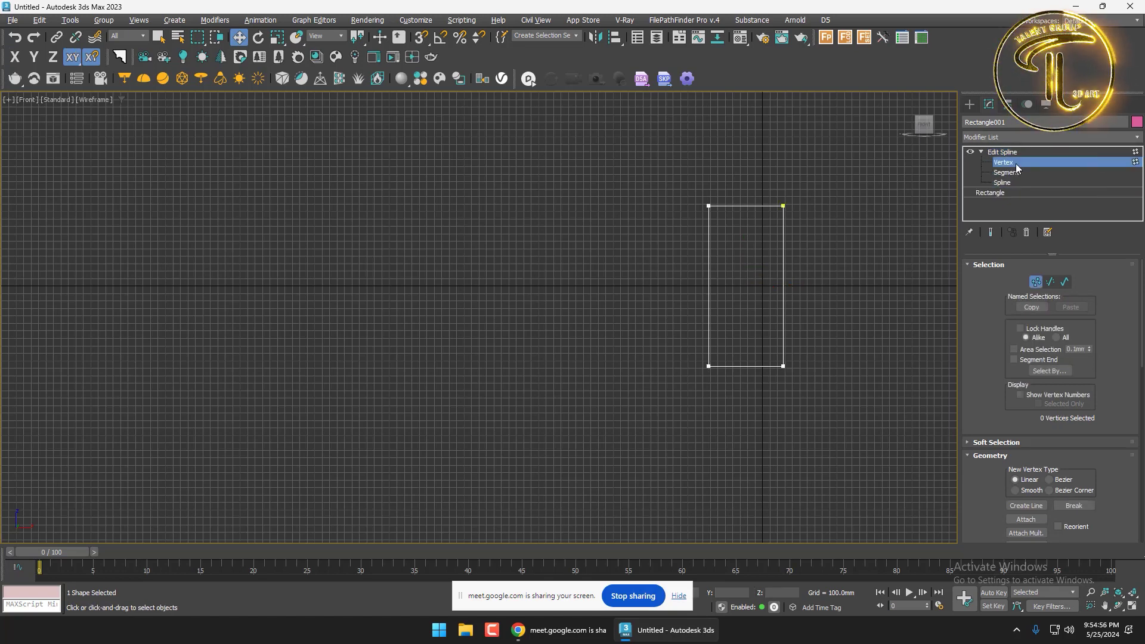
left_click(1024, 173)
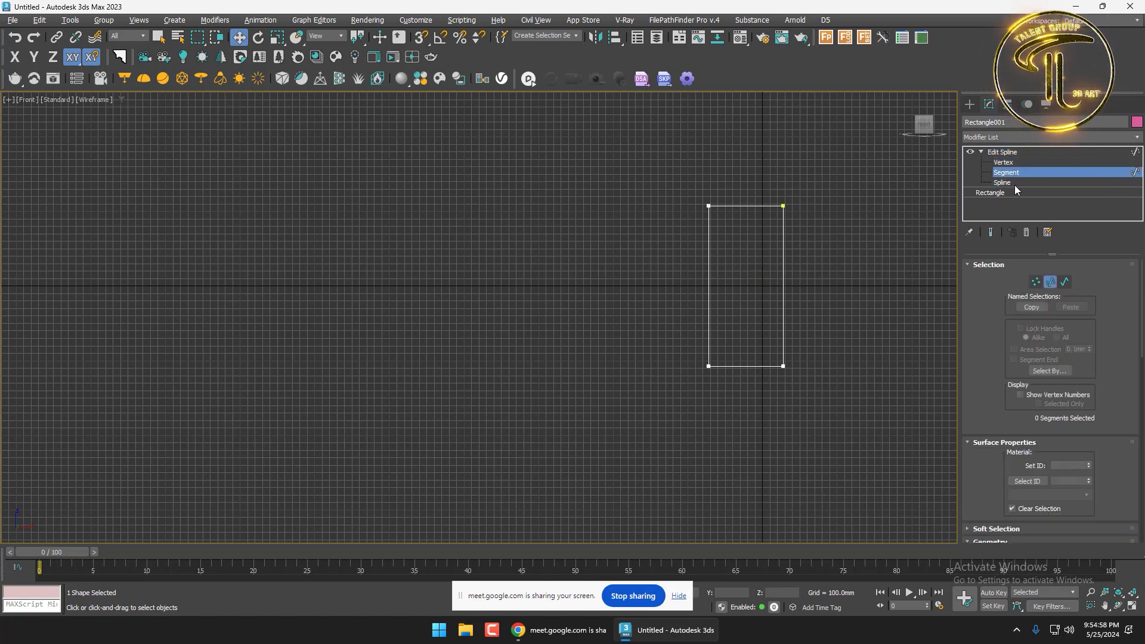
left_click(1014, 185)
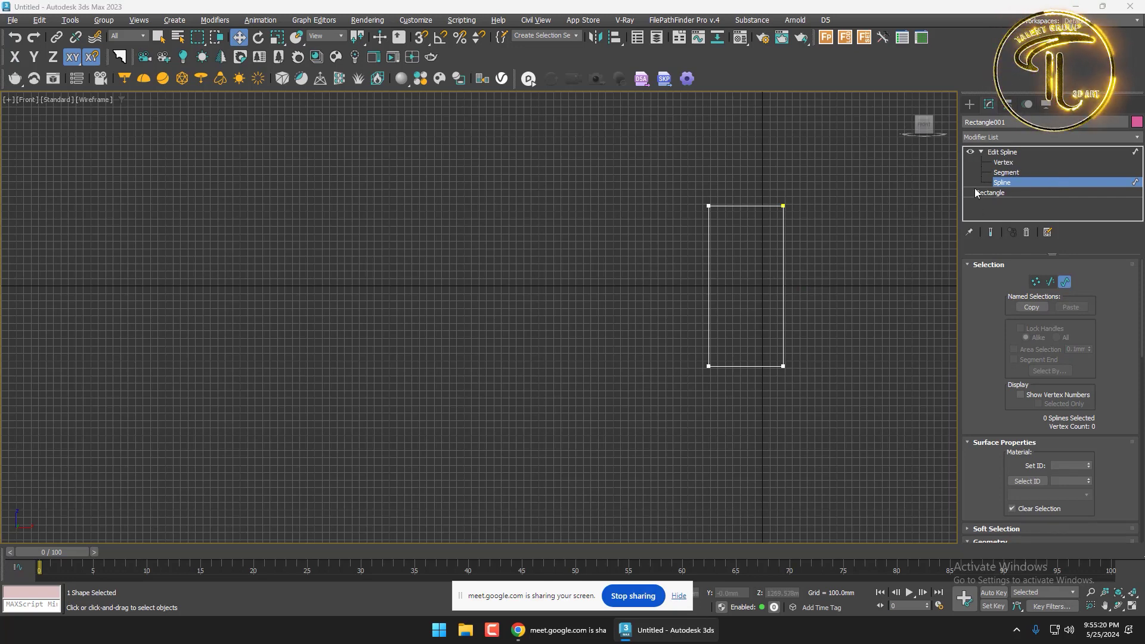
Enter the Vertex level of Edit Spline and select all four corner vertices of the rectangle
left_click(1001, 162)
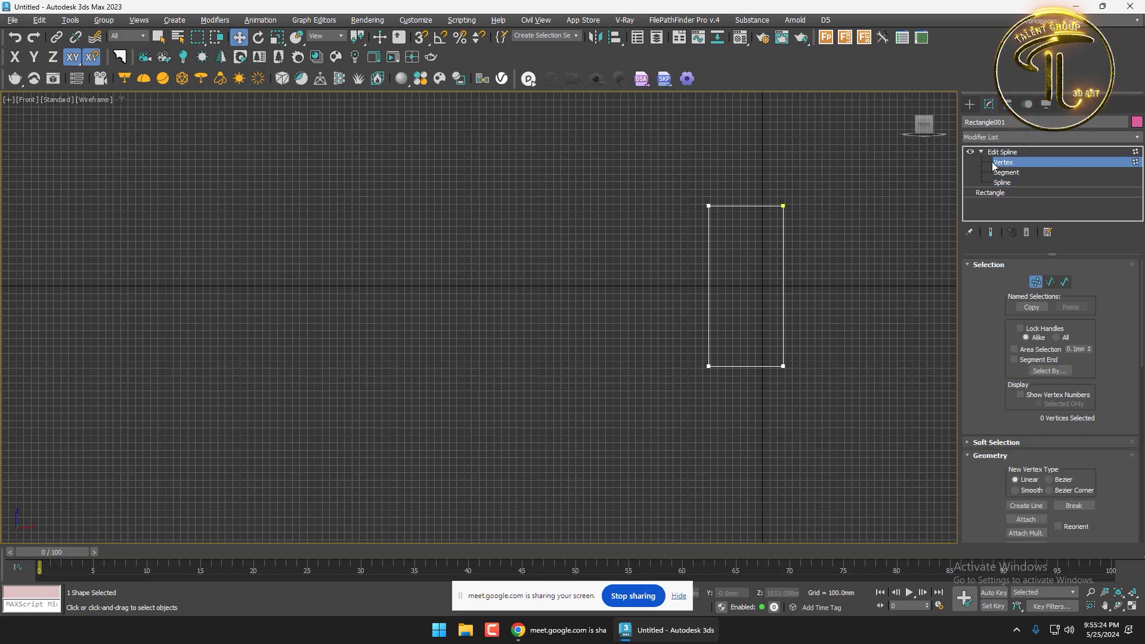
left_click_drag(663, 344, 620, 376)
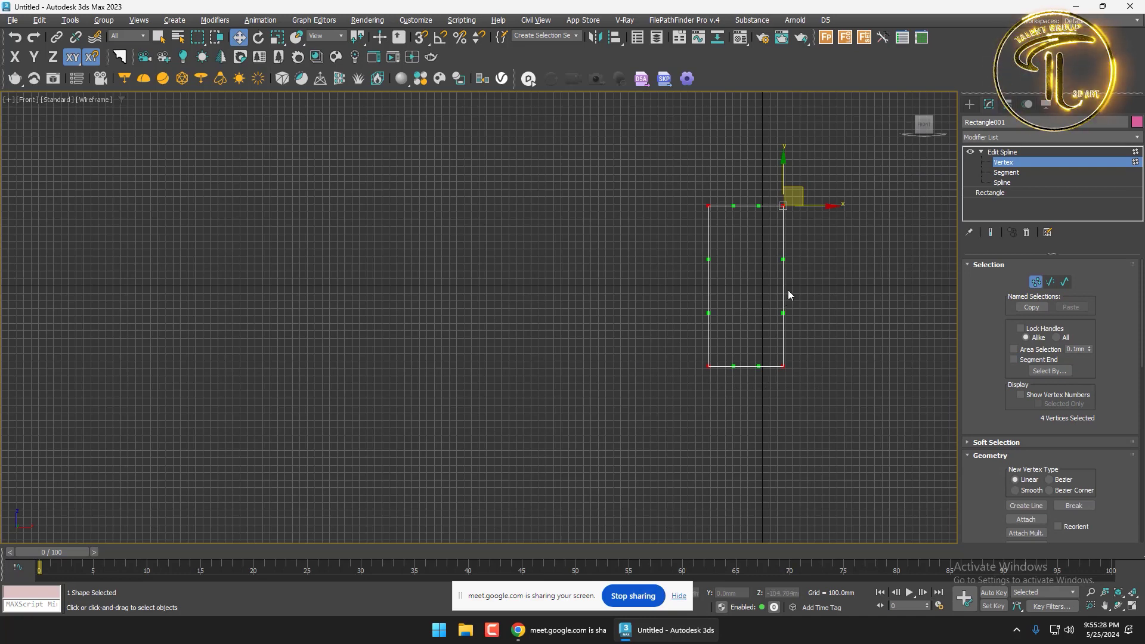
scroll(787, 244, "up", 3)
mouse_move(717, 160)
left_mouse_down()
mouse_move(718, 182)
mouse_move(718, 161)
left_mouse_up()
scroll(712, 224, "up", 2)
Examine the vertex type options for the selected corners with the screen magnified to 300%, and close the Magnifier
right_click(708, 229)
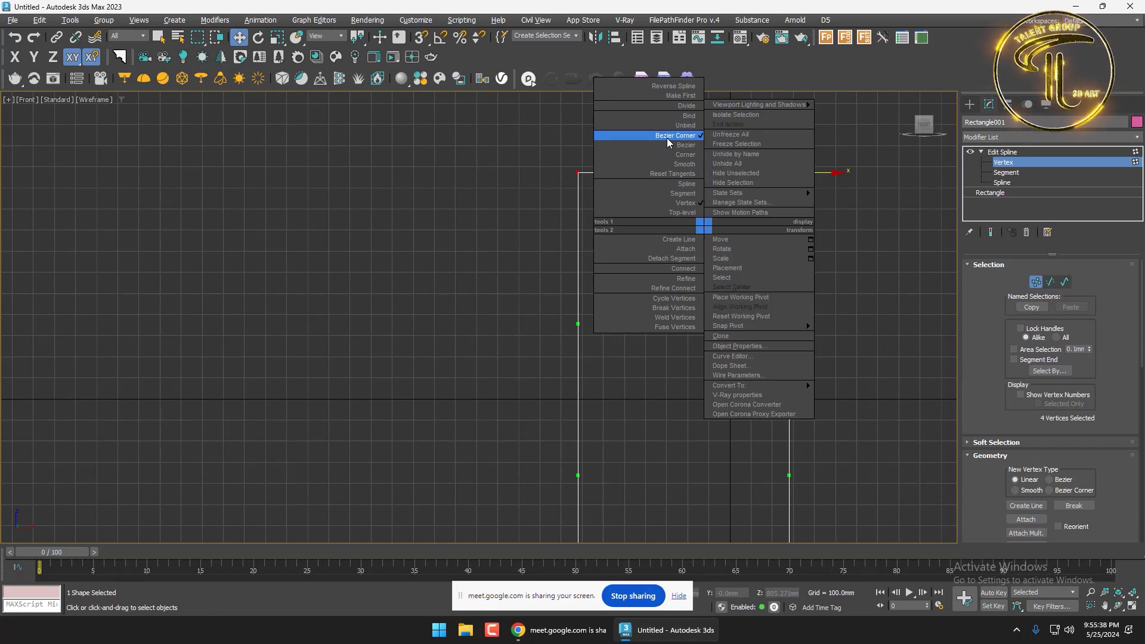
key("super+plus")
key("super+plus")
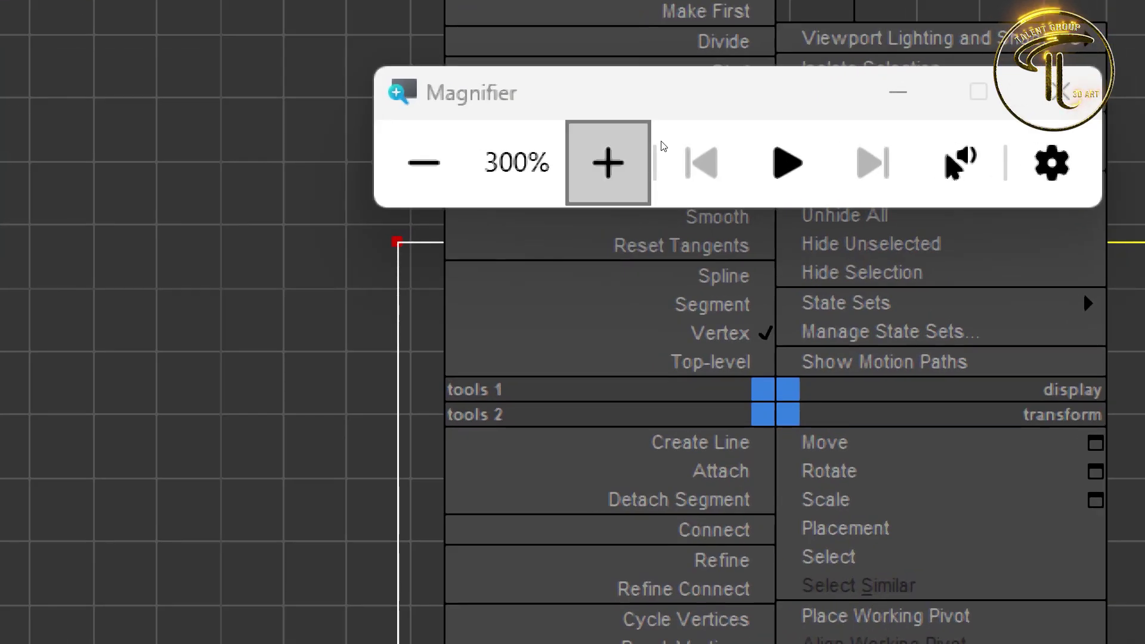
left_click(716, 129)
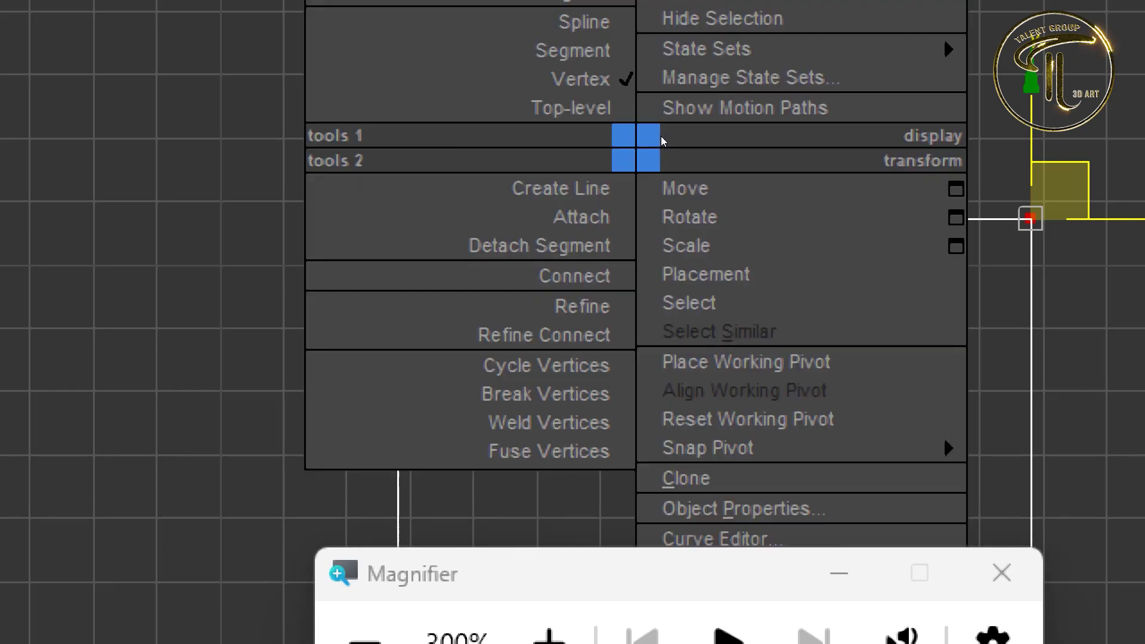
right_click(635, 148)
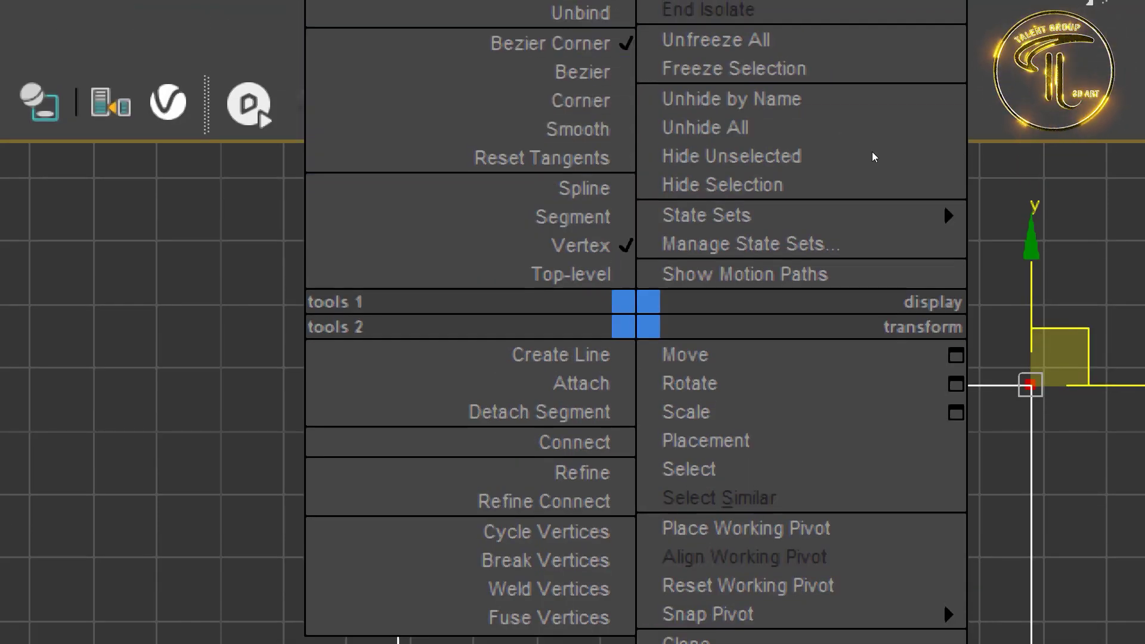
left_click(778, 122)
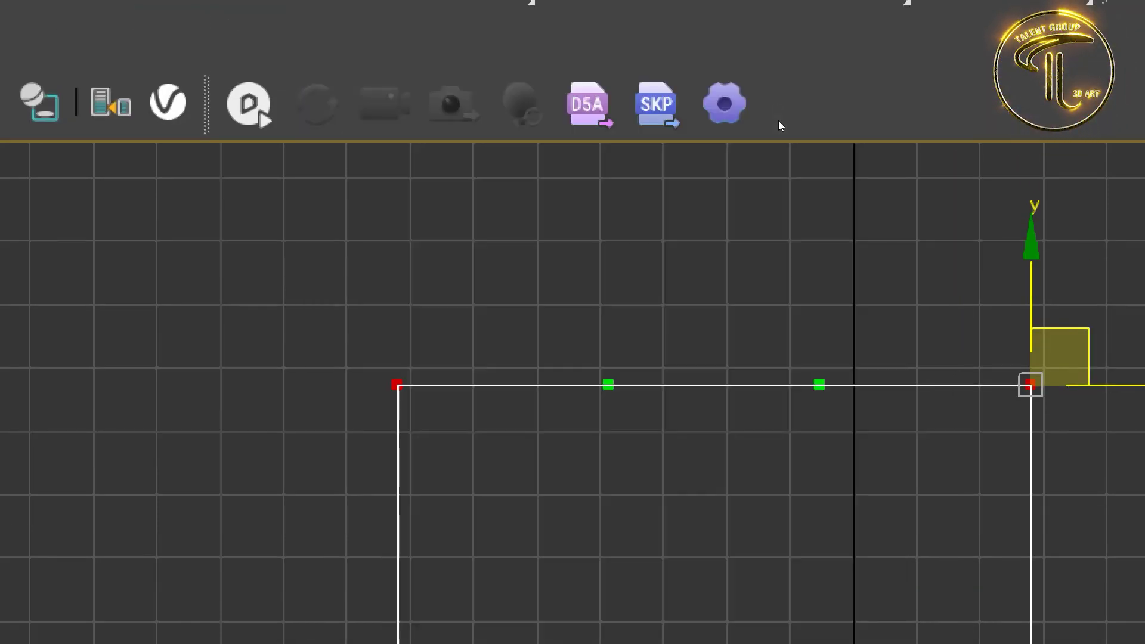
right_click(718, 154)
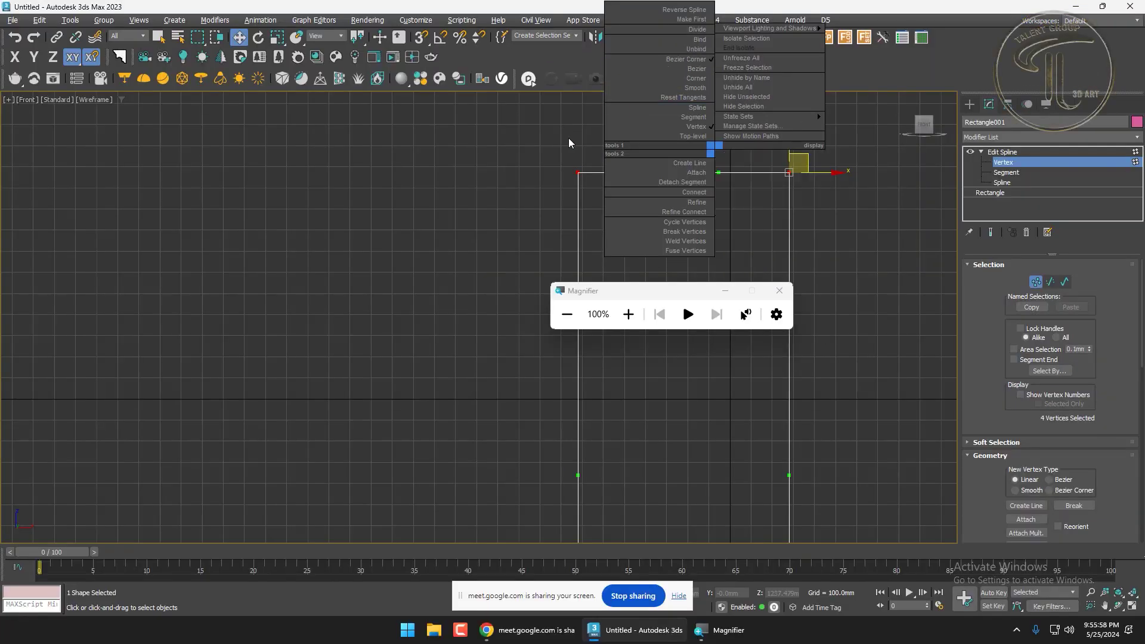
left_click(569, 142)
left_click_drag(761, 145, 824, 189)
scroll(735, 187, "down", 5)
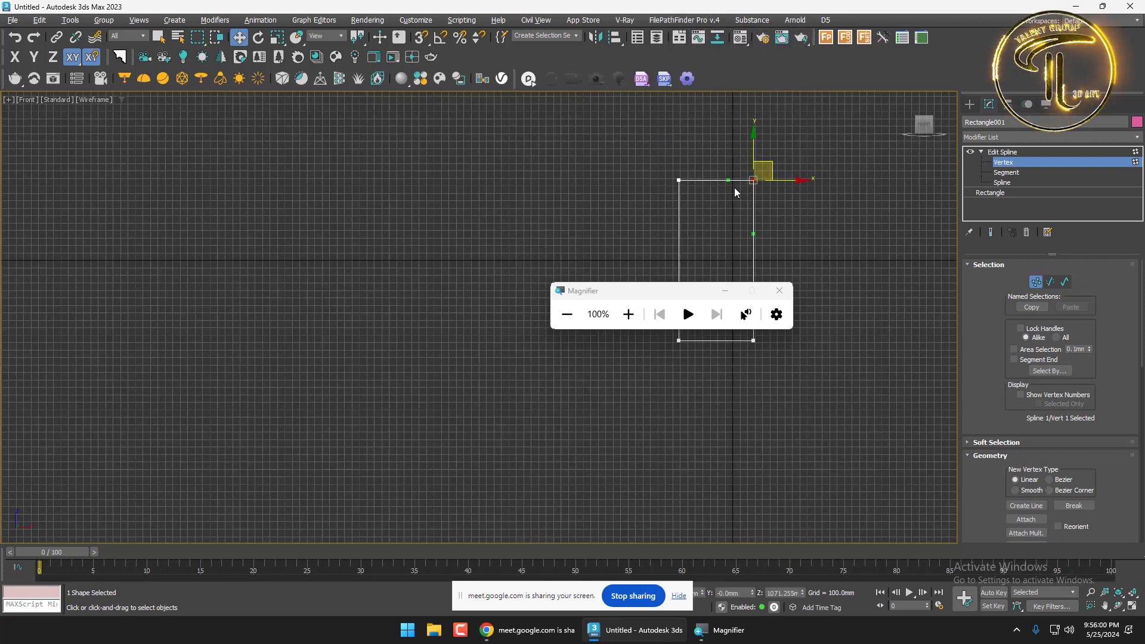
left_click(779, 291)
Select all four vertices of the rectangle and change their type to Corner
left_click_drag(628, 150, 799, 379)
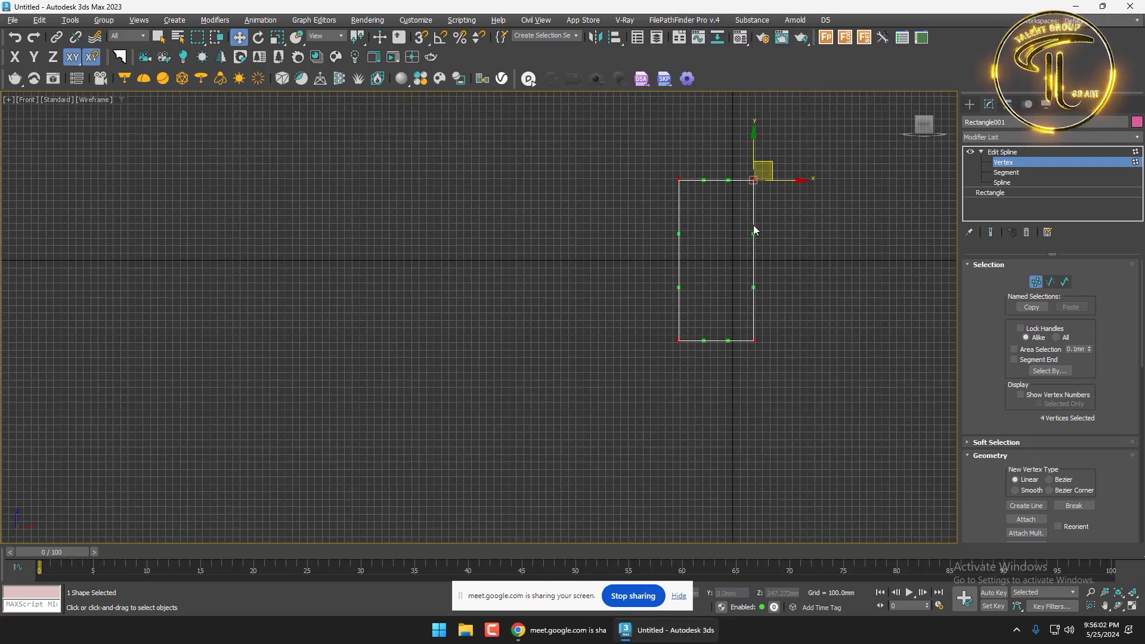
scroll(738, 191, "up", 2)
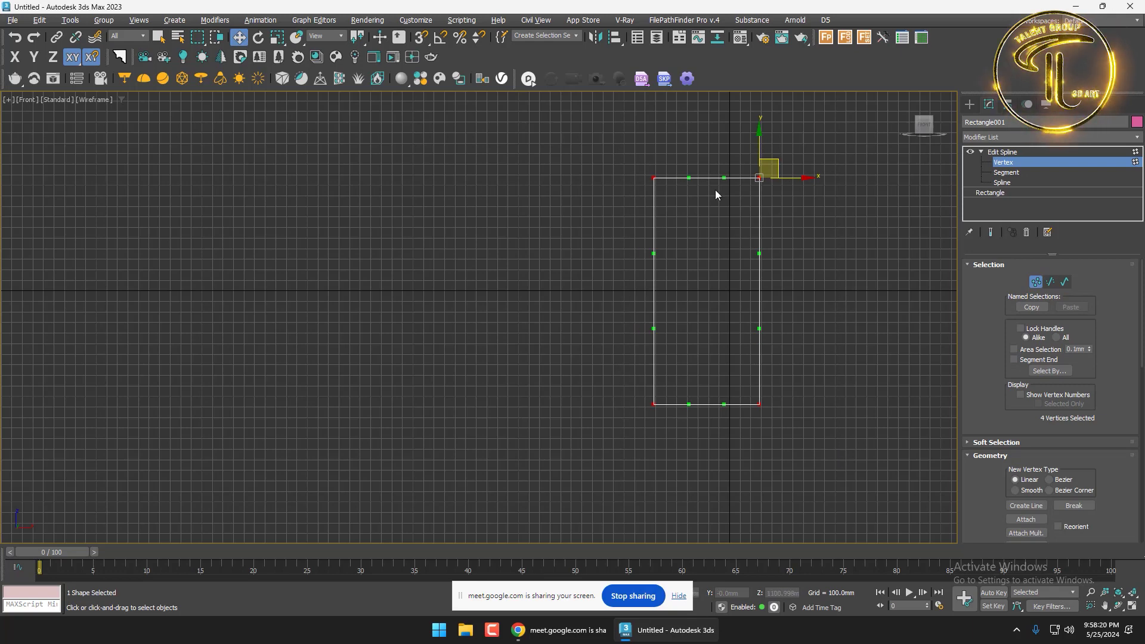
middle_click_drag(715, 194, 667, 283)
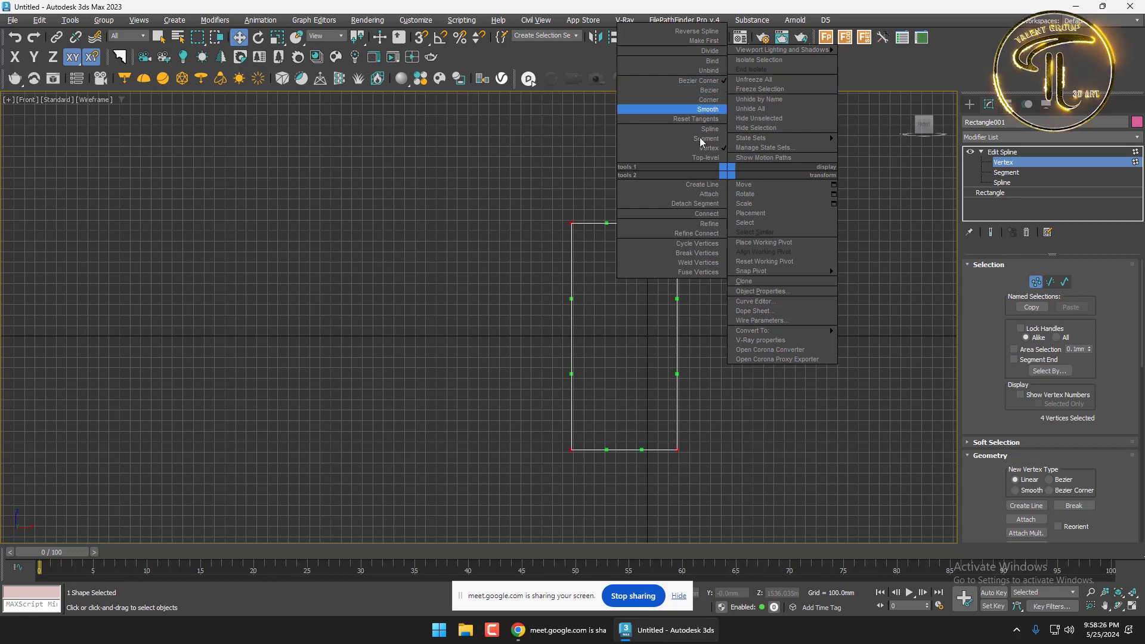
left_click(566, 205)
left_click_drag(545, 177, 749, 479)
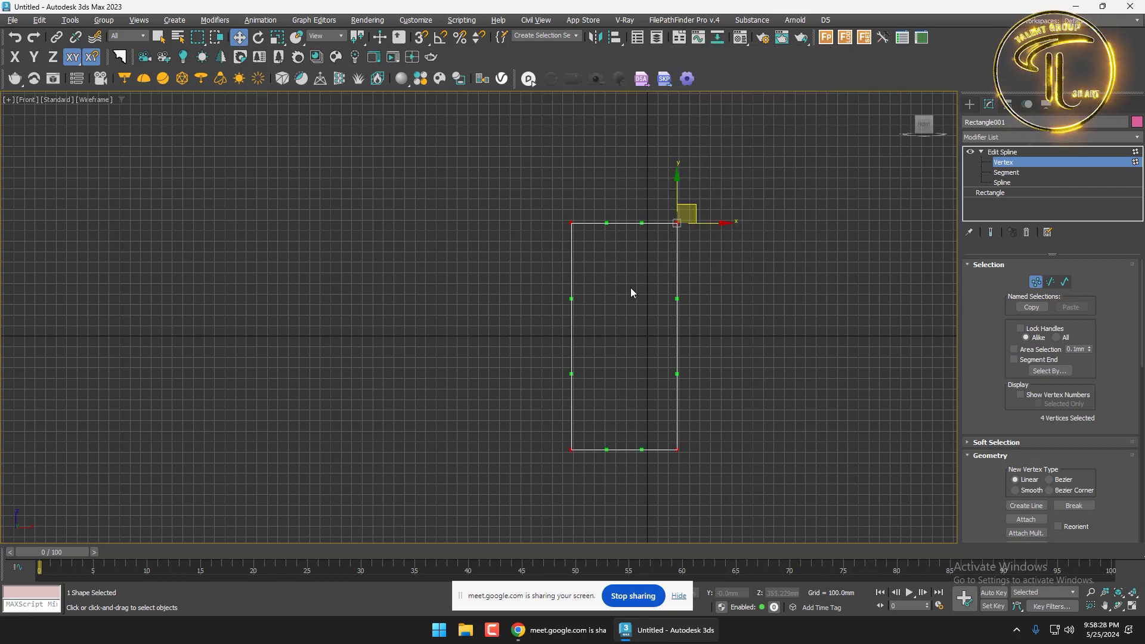
right_click(721, 193)
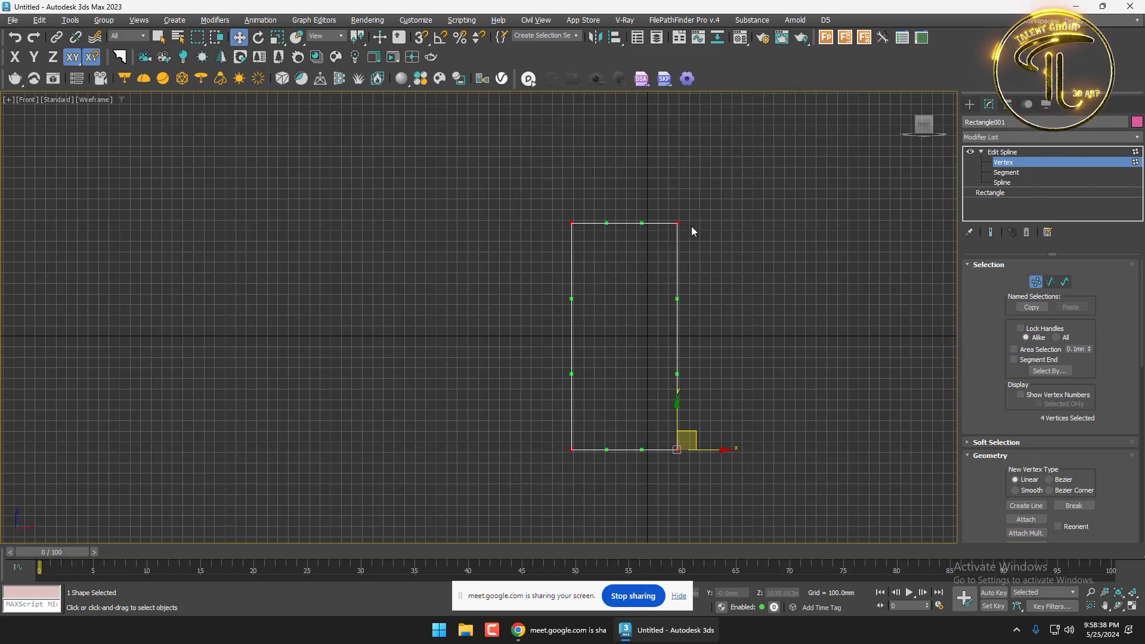
scroll(567, 330, "down", 2)
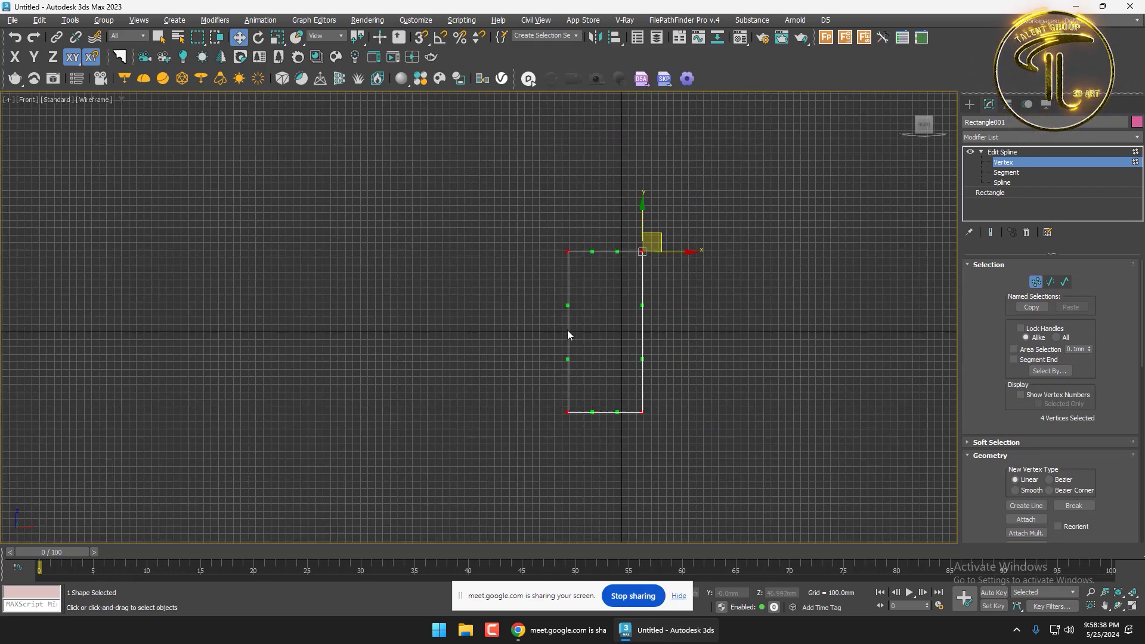
right_click(660, 202)
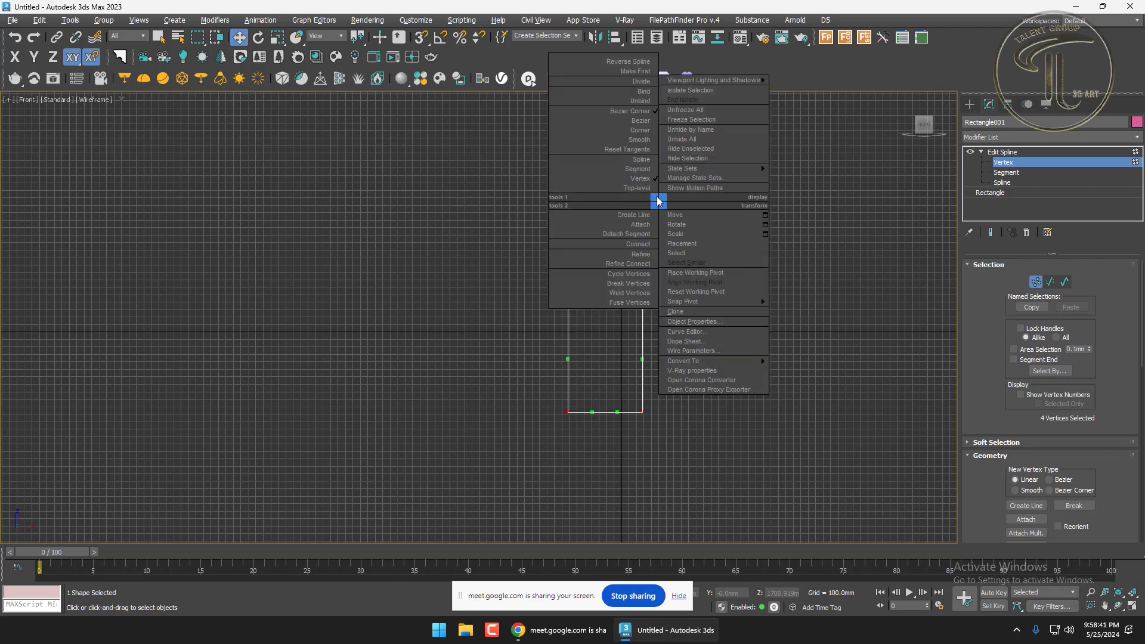
left_click(639, 130)
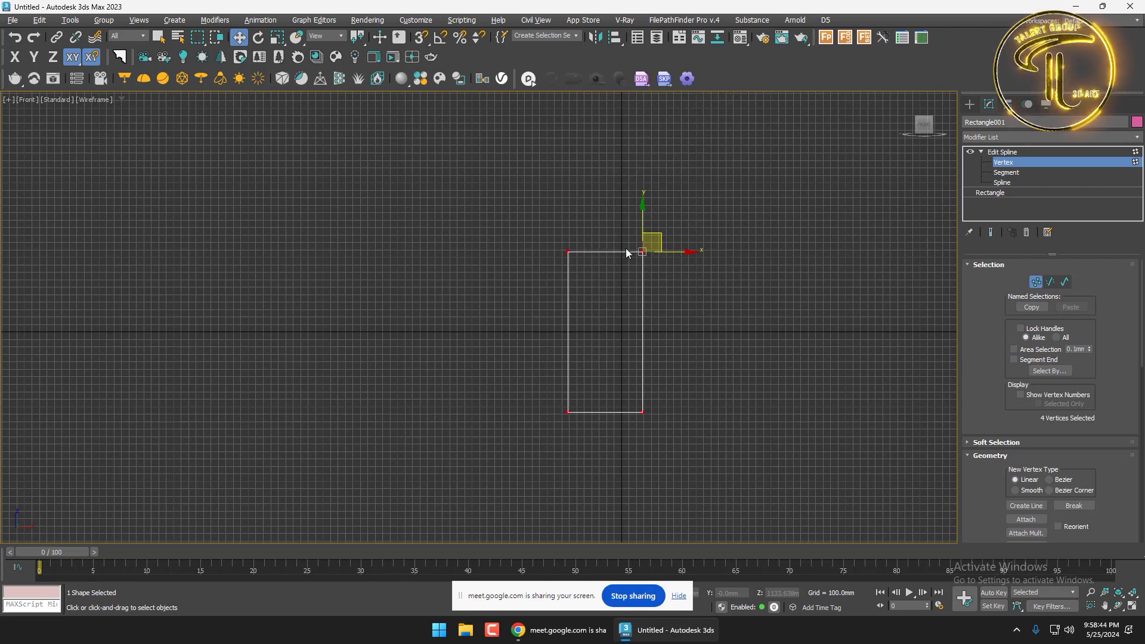
Select all four rectangle vertices again and check which vertex type is assigned to them
middle_click_drag(651, 350, 670, 311)
scroll(670, 312, "up", 2)
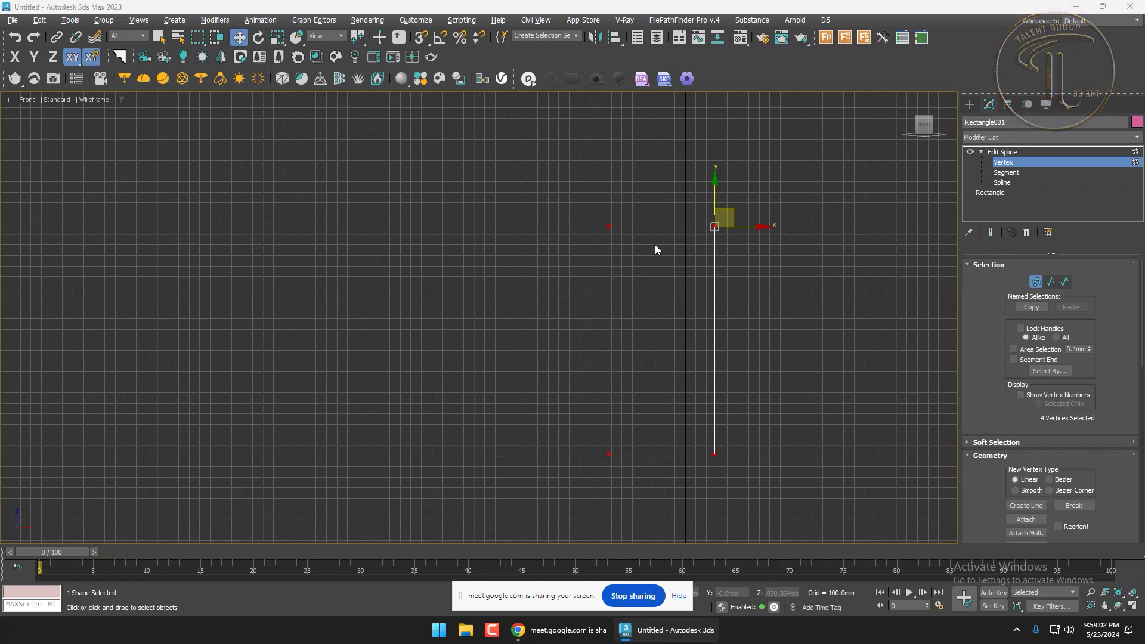
left_click_drag(521, 163, 825, 473)
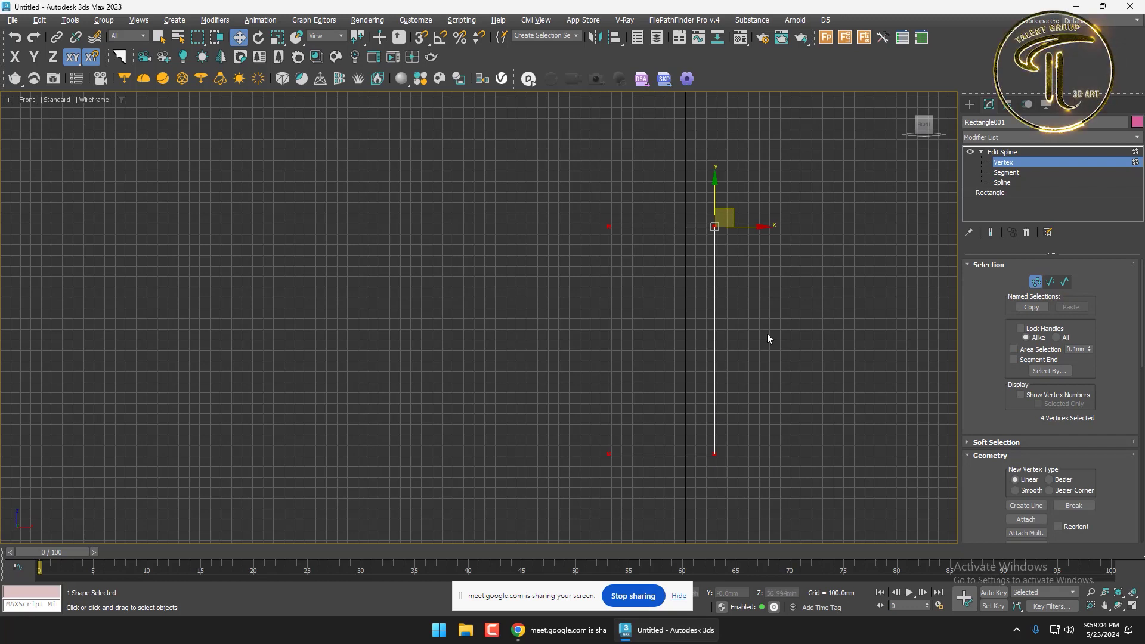
right_click(771, 329)
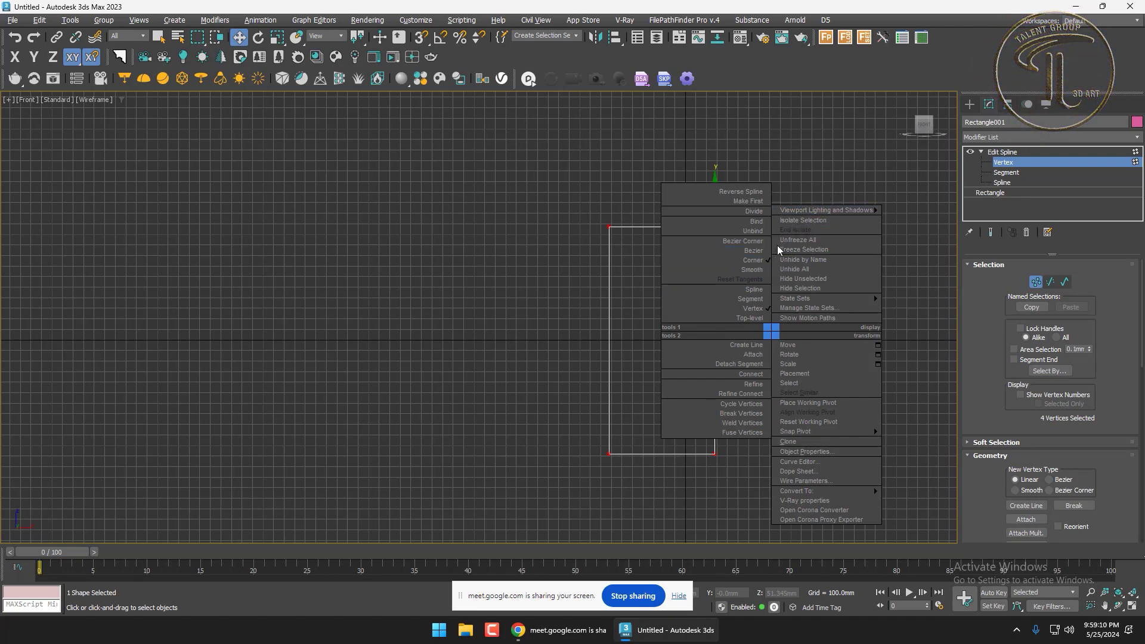
left_click(785, 185)
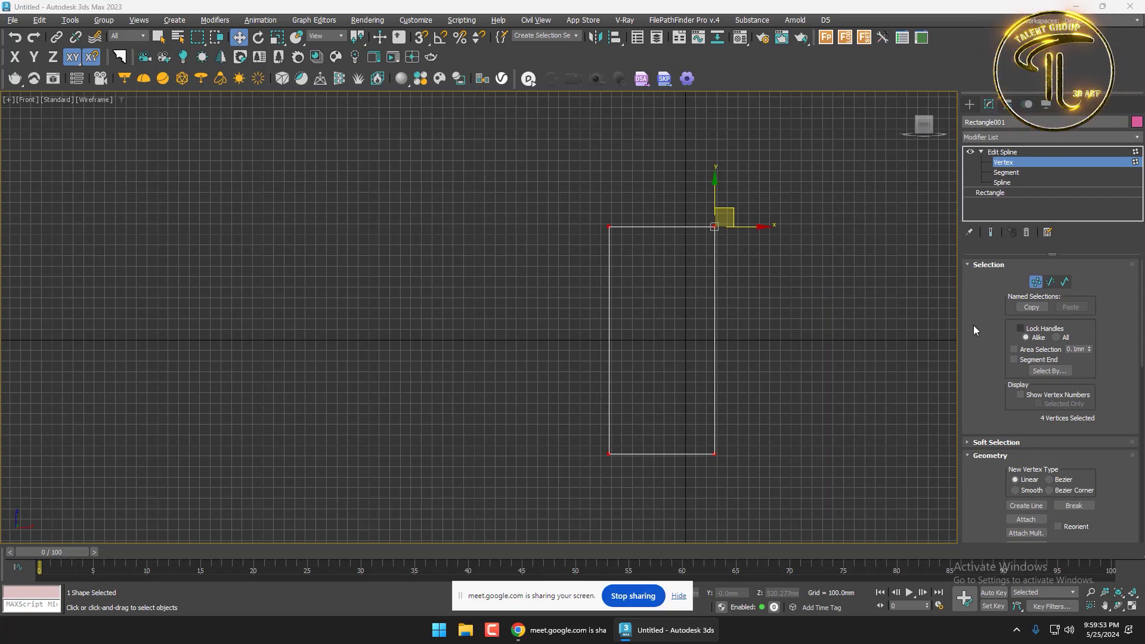
middle_click_drag(915, 313, 924, 300)
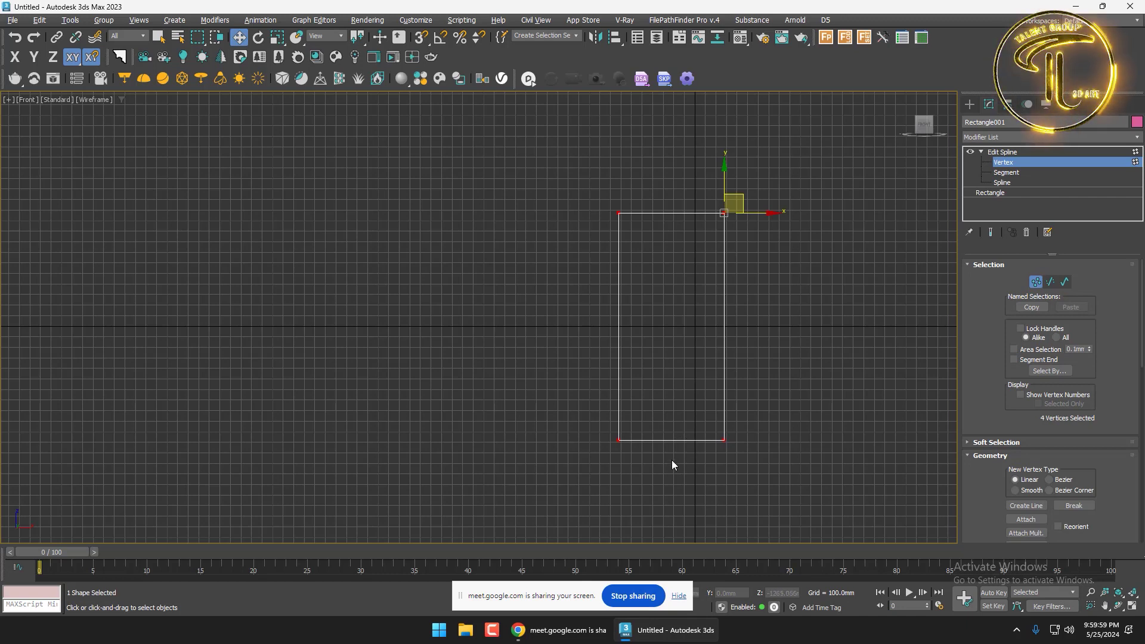
left_click(724, 440)
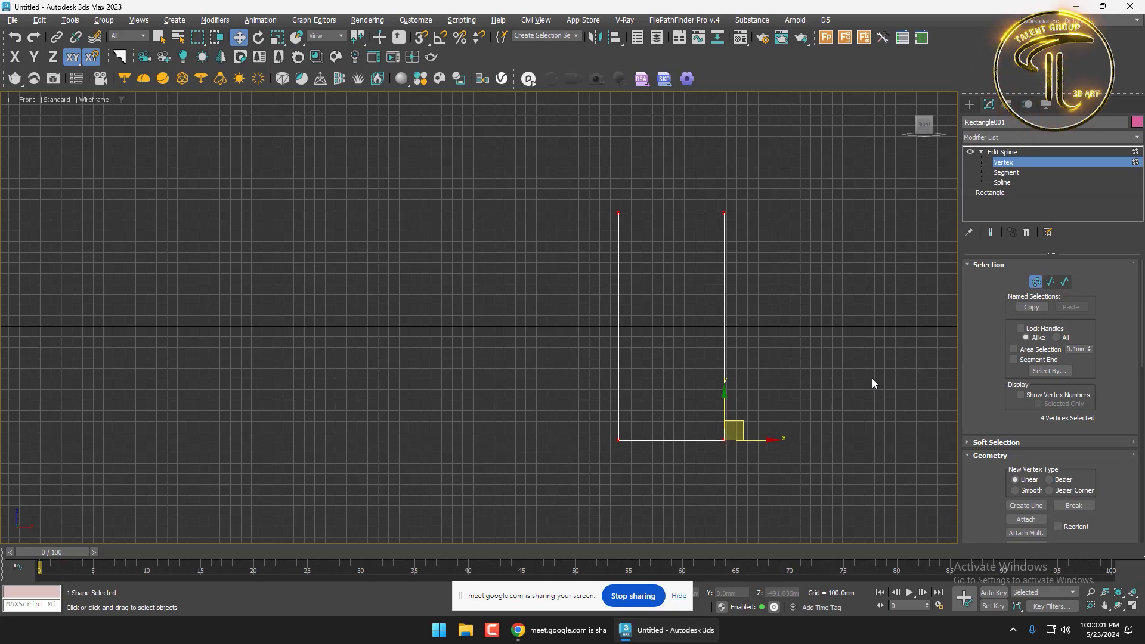
middle_click_drag(872, 383, 912, 367)
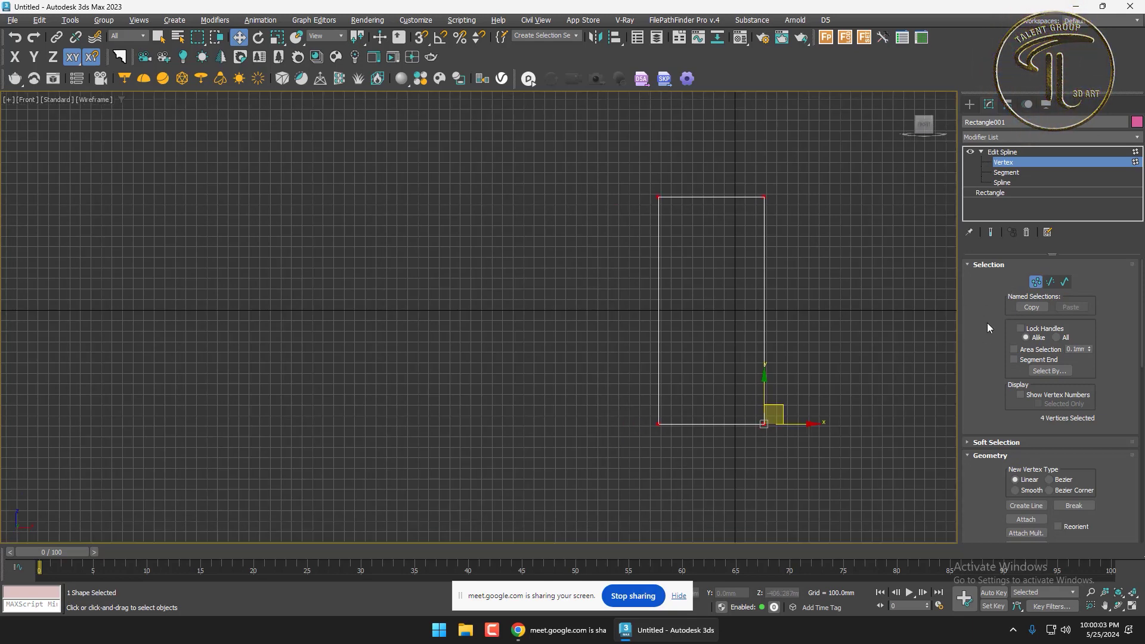
Examine the Vertex, Segment and Spline sub-object levels of the Edit Spline modifier by switching between them
left_click(980, 153)
left_click(980, 153)
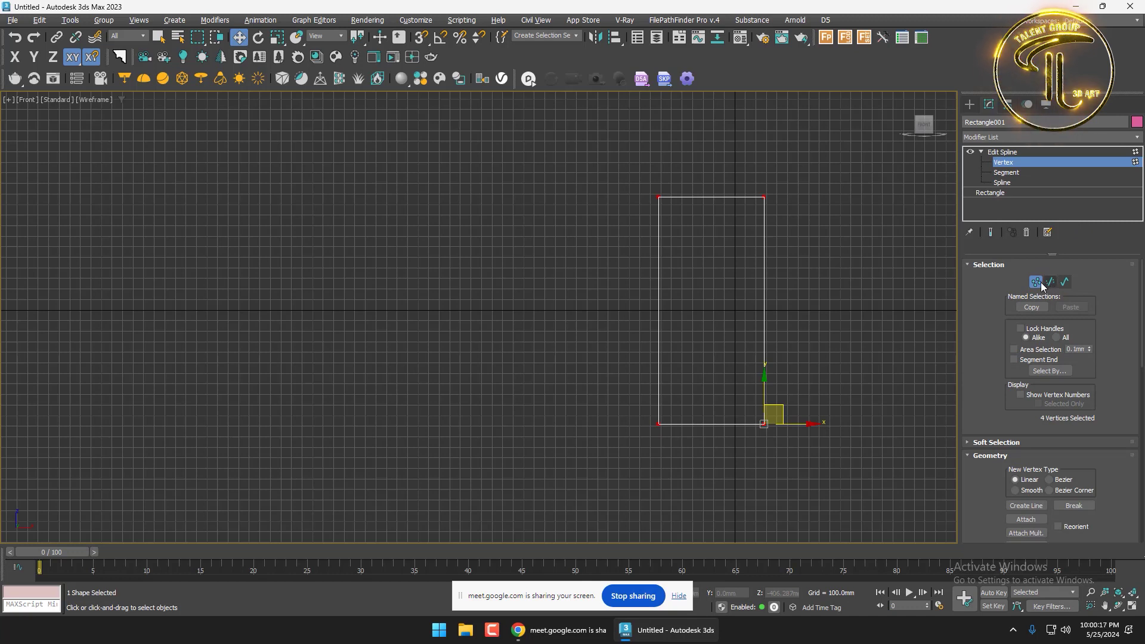
left_click(1019, 172)
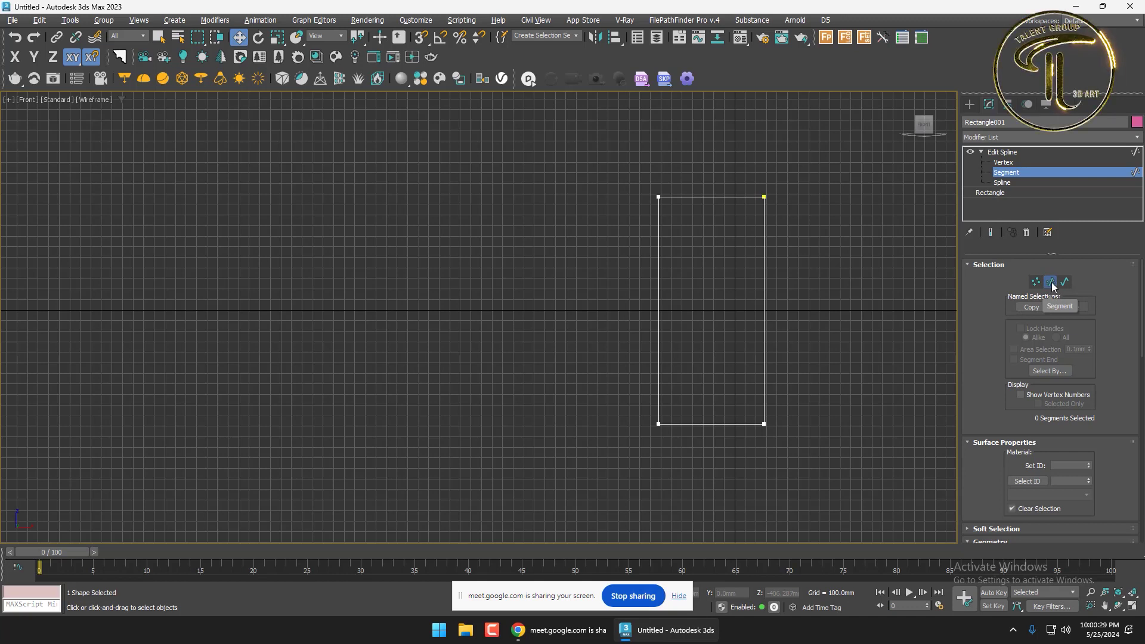
left_click(1057, 286)
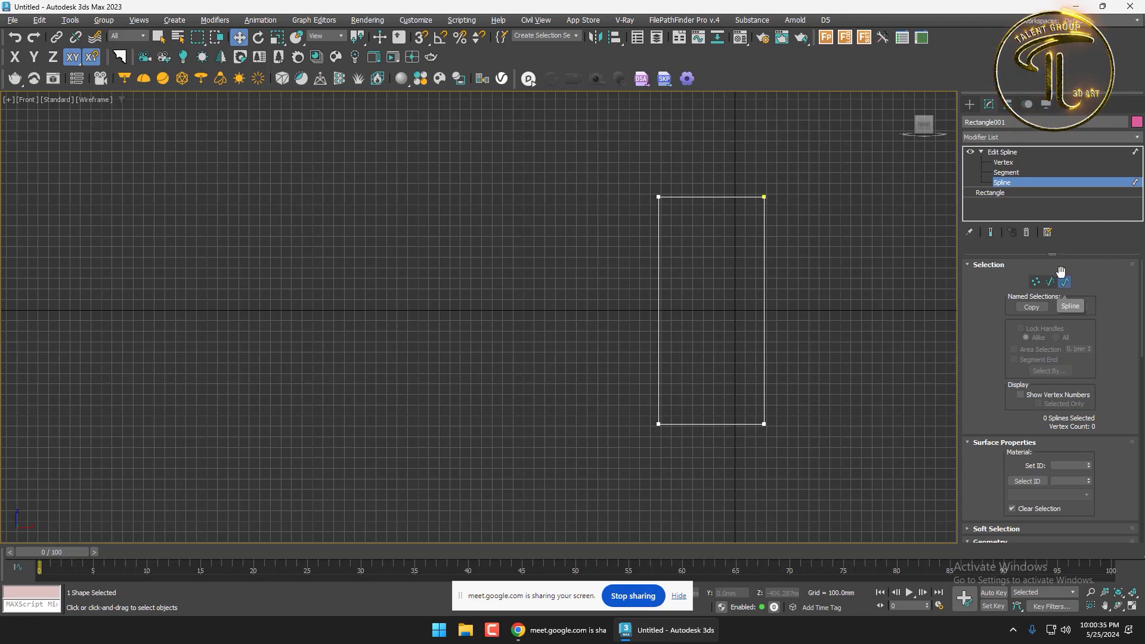
left_click(1003, 162)
left_click(1008, 172)
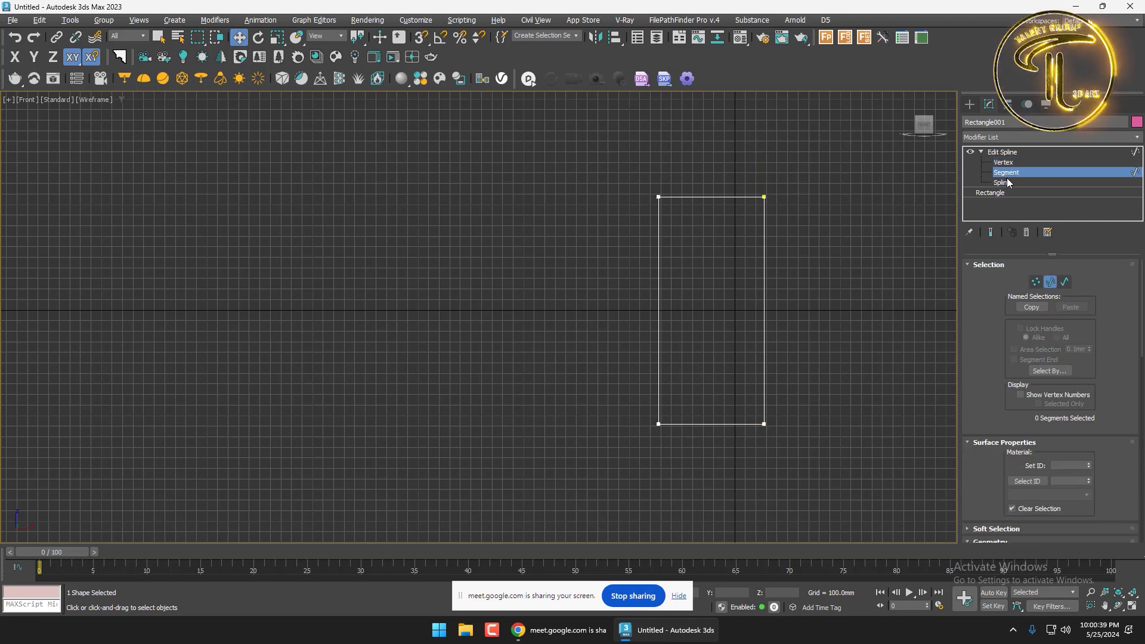
left_click(1006, 182)
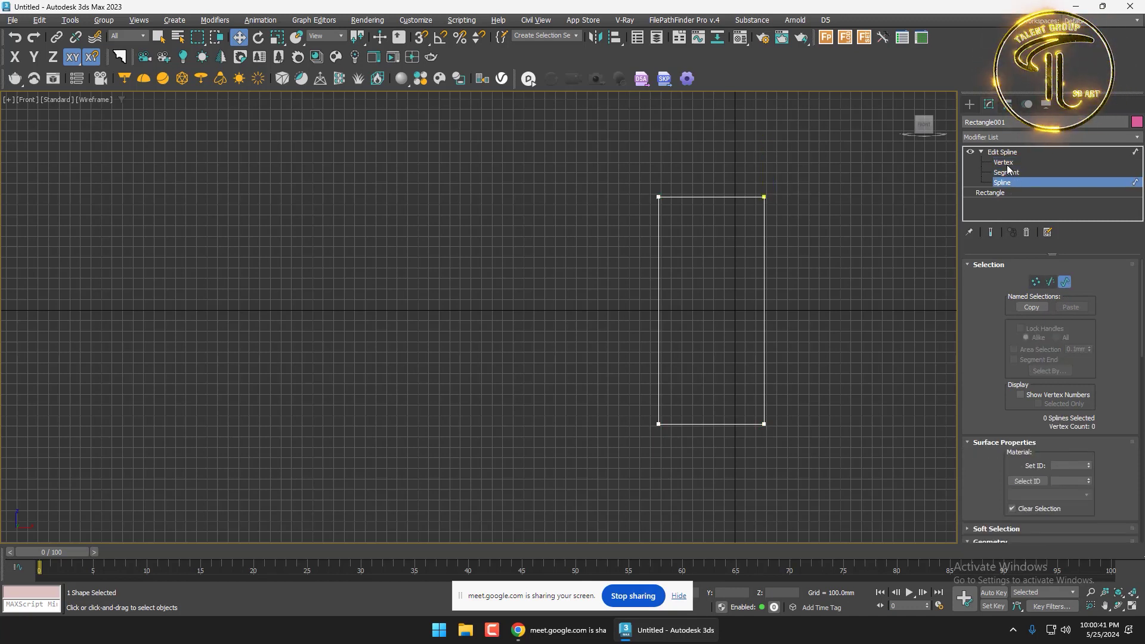
left_click(1004, 163)
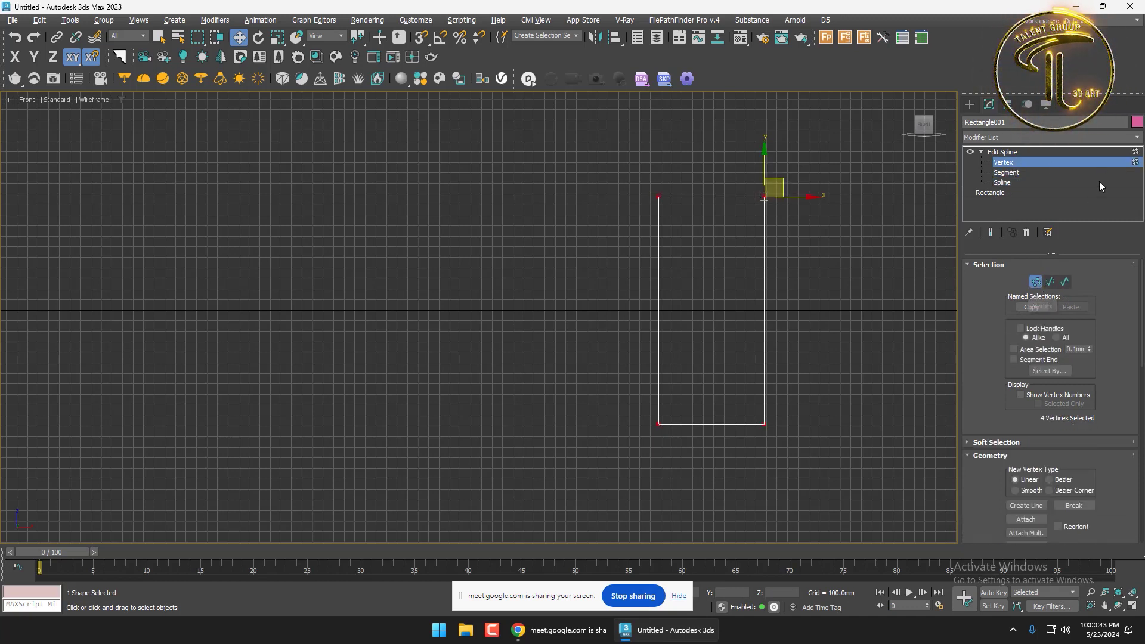
left_click(1021, 173)
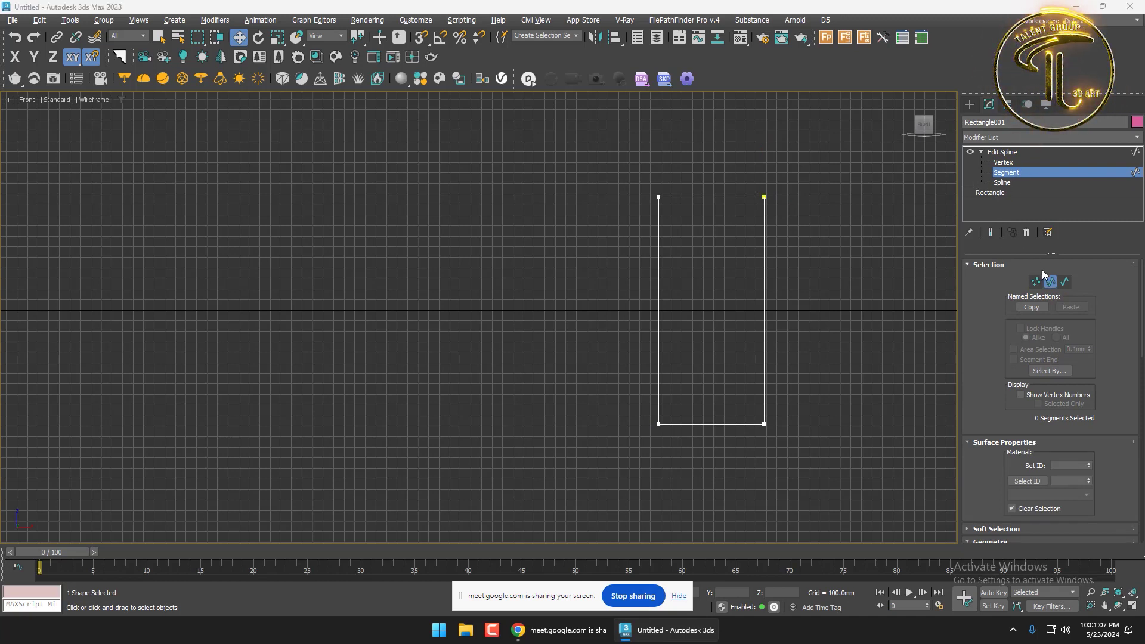
left_click(1133, 182)
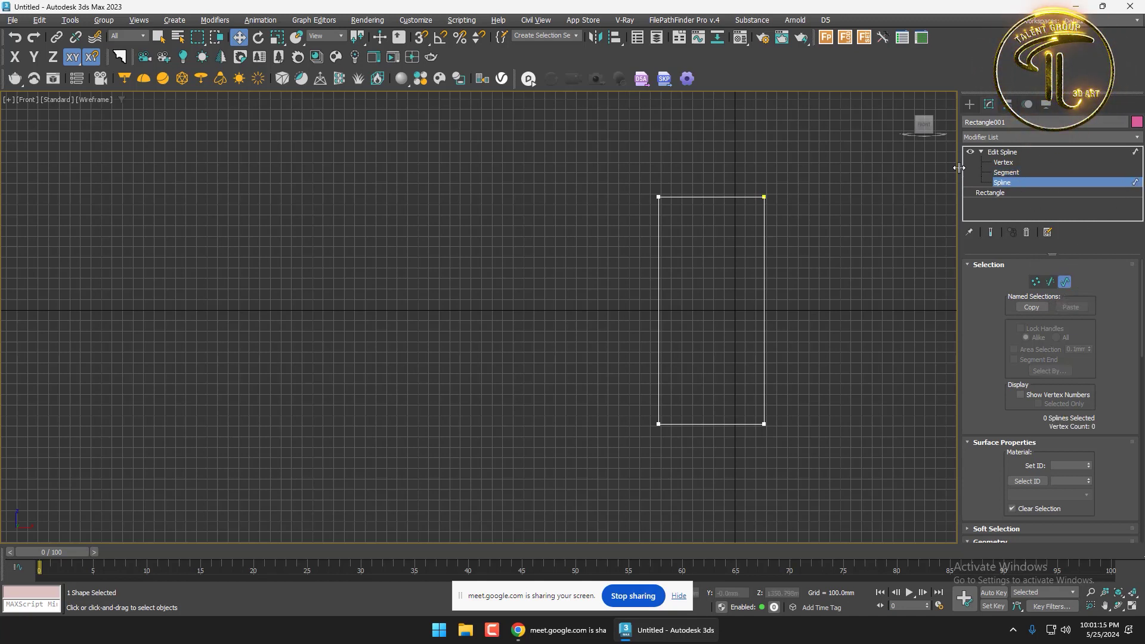
Widen the command panel to two columns and go through Edit Spline's Vertex, Segment and Spline levels
left_click_drag(958, 168, 936, 173)
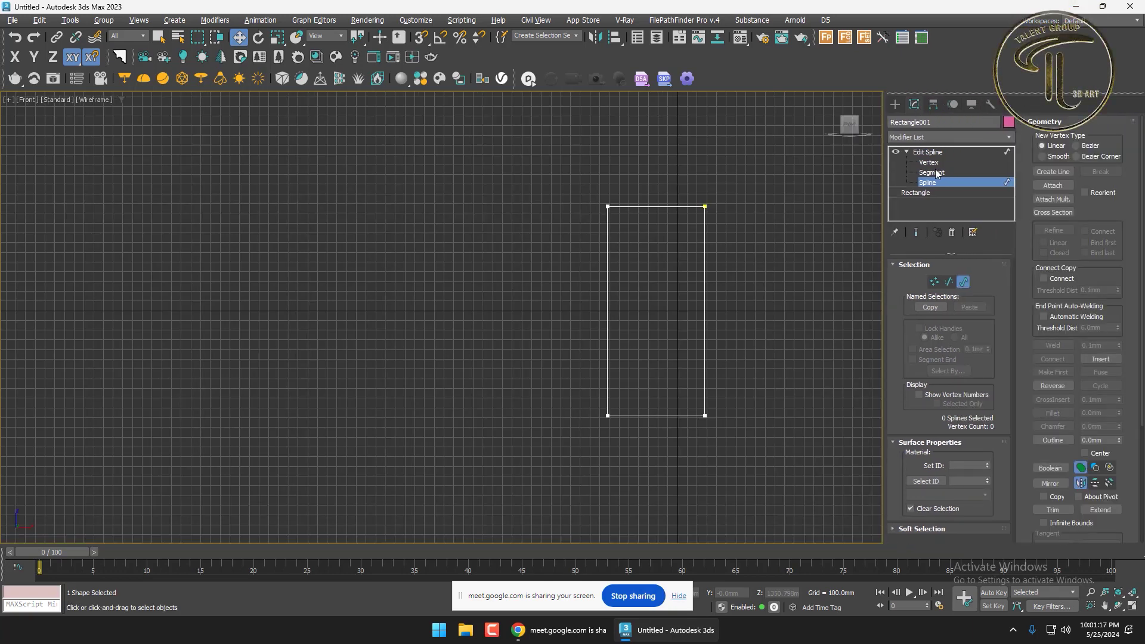
left_click(1005, 153)
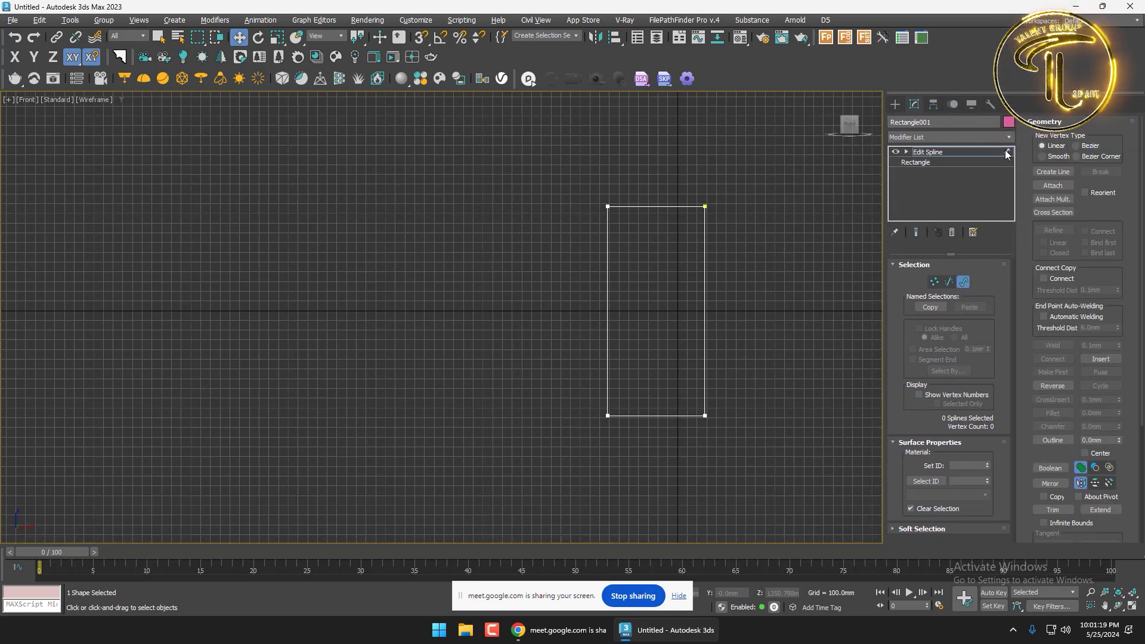
left_click(906, 152)
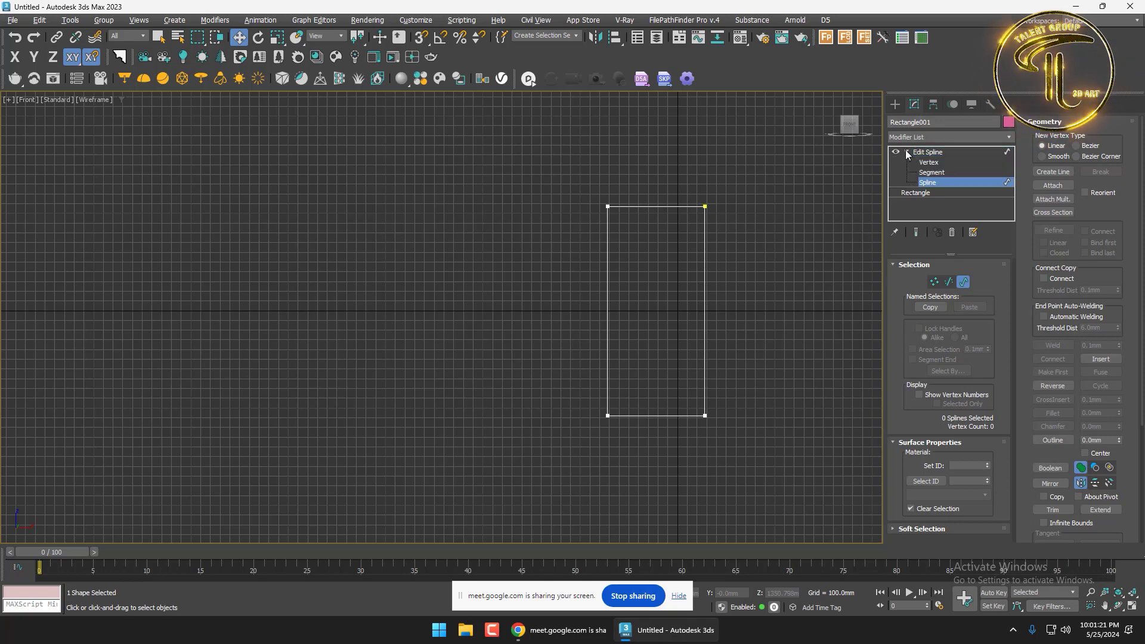
left_click(927, 162)
left_click(930, 172)
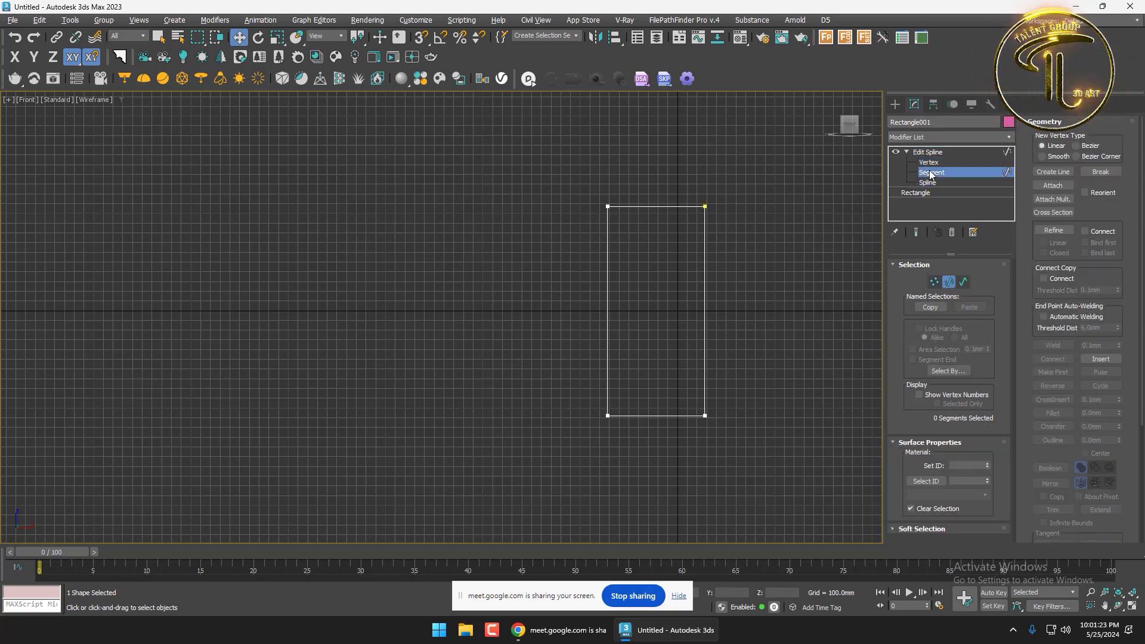
left_click(936, 182)
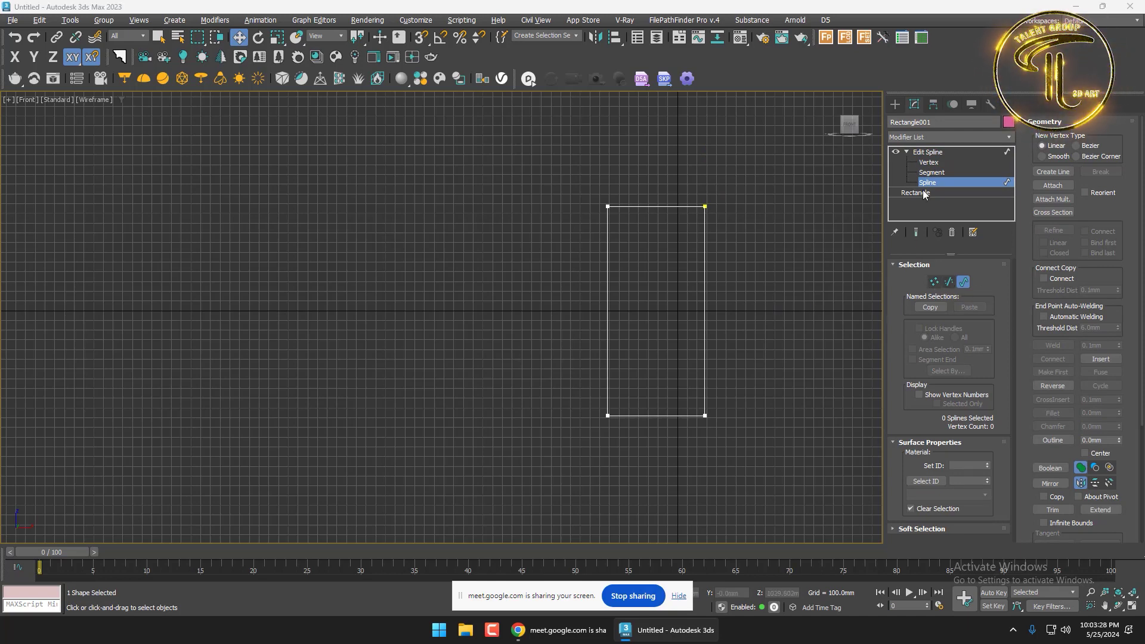
Enter the Vertex level of Edit Spline and select the rectangle's corner vertices one at a time
left_click(928, 162)
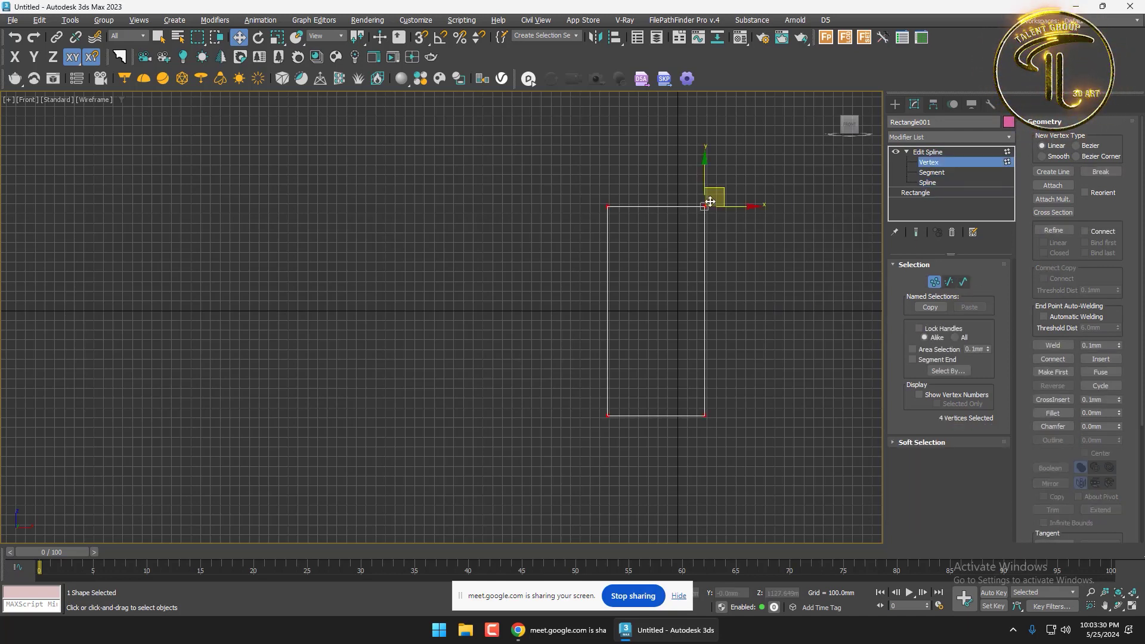
left_click(680, 187)
left_click_drag(718, 192, 664, 224)
left_click_drag(596, 195, 618, 227)
left_click_drag(659, 325, 745, 437)
left_click(705, 206)
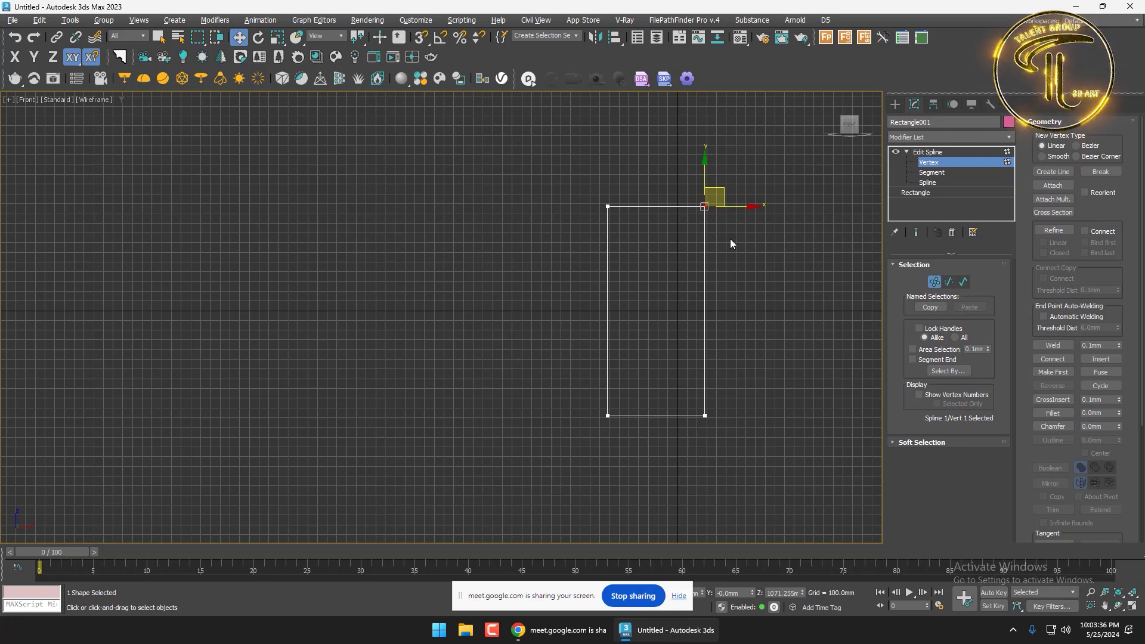
left_click(639, 218)
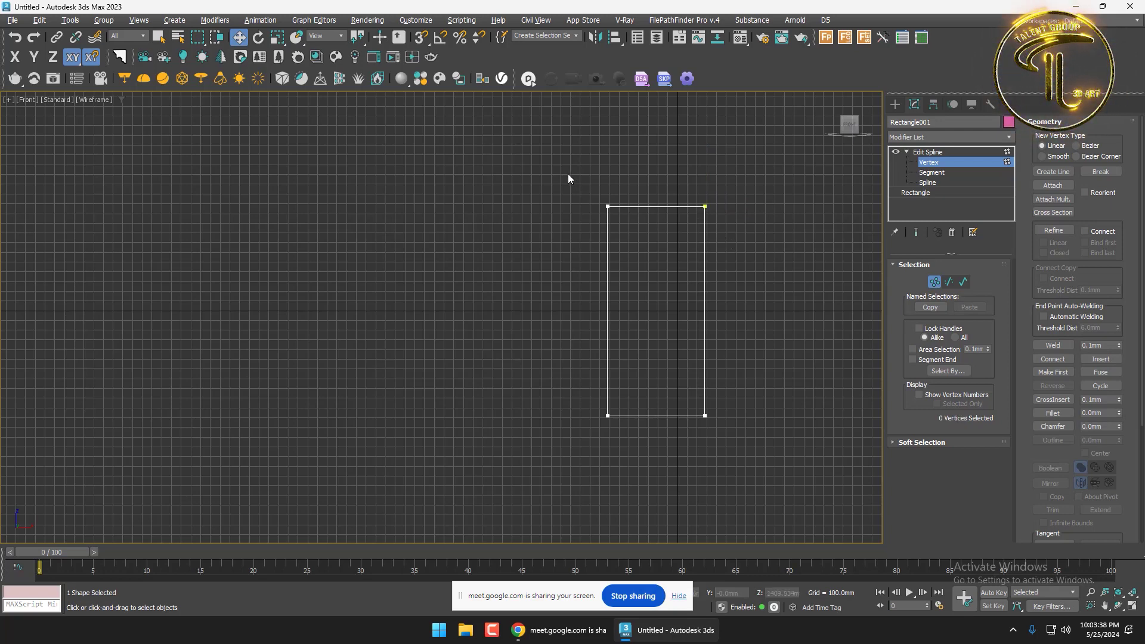
left_click(607, 206)
left_click(704, 206)
left_click(705, 416)
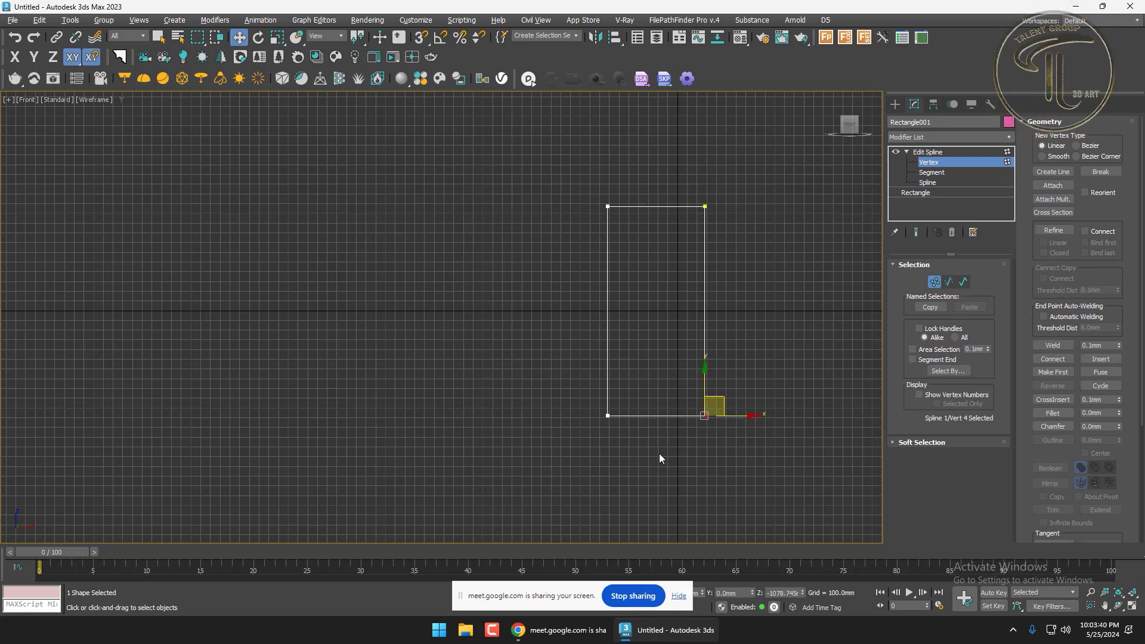
left_click(607, 416)
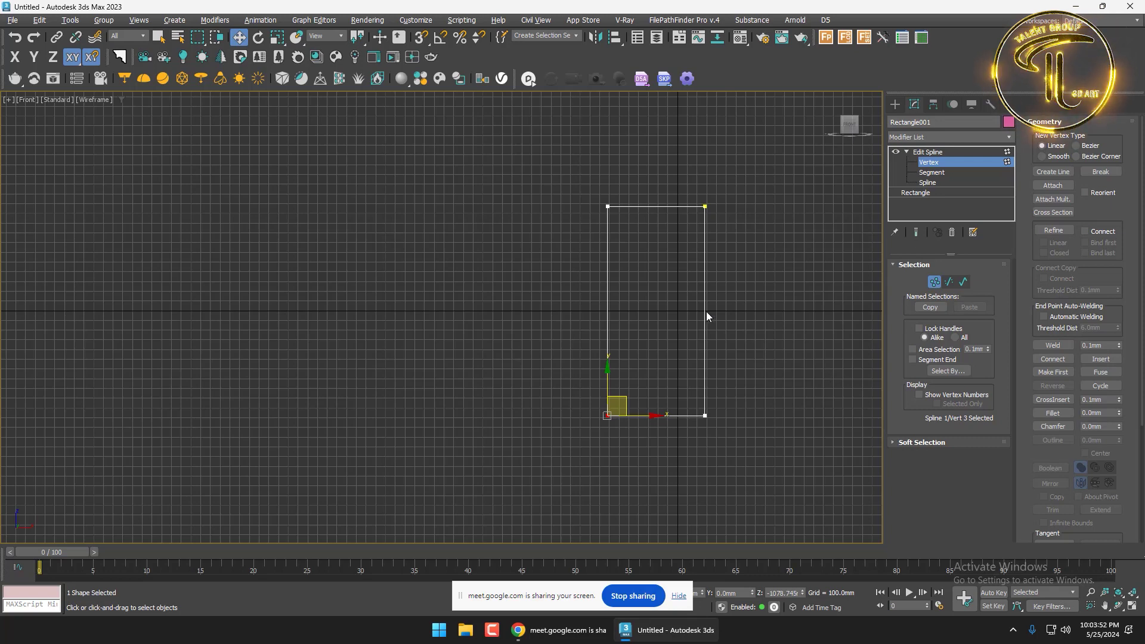
left_click(607, 206)
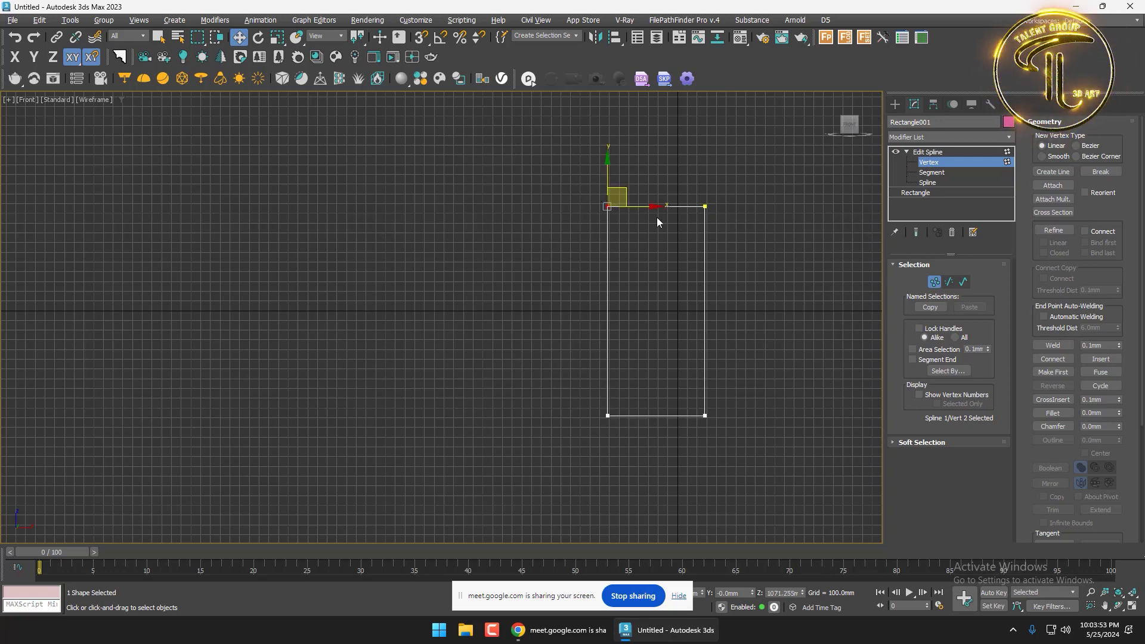
Enter the Segment level and select the rectangle's upper and side segments individually
left_click(950, 282)
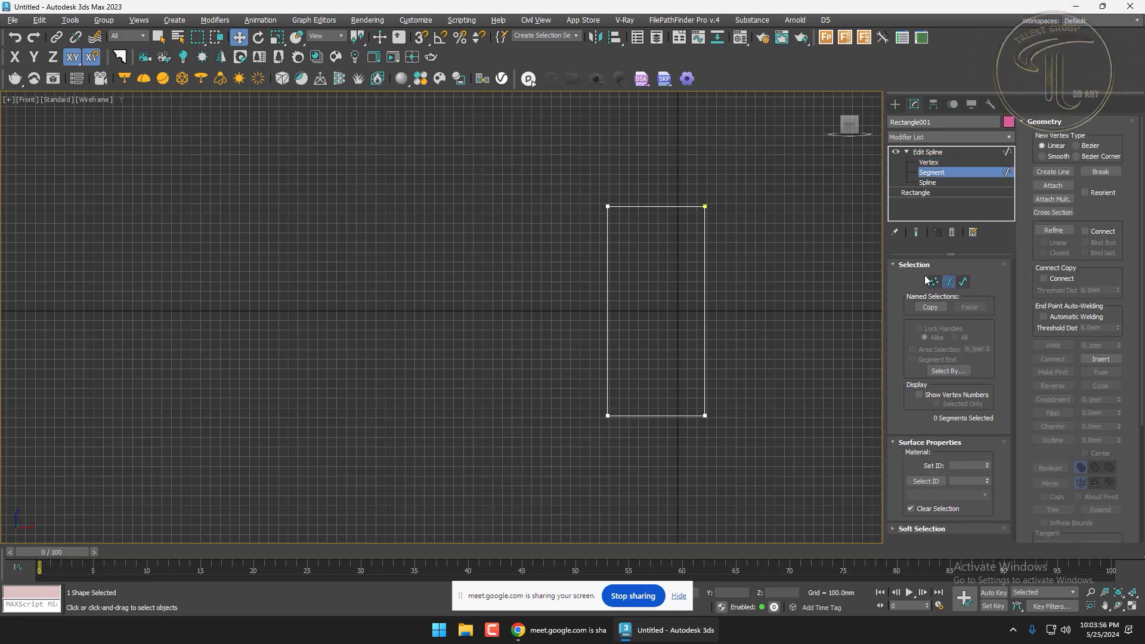
left_click(657, 207)
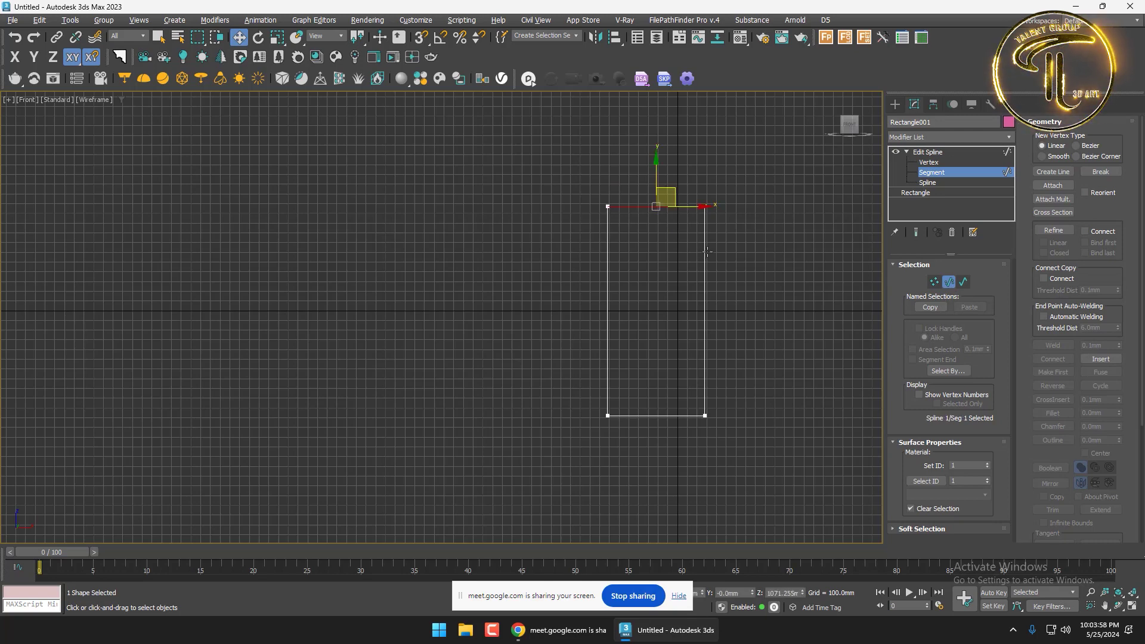
left_click(701, 251)
left_click(705, 250)
left_click(608, 241)
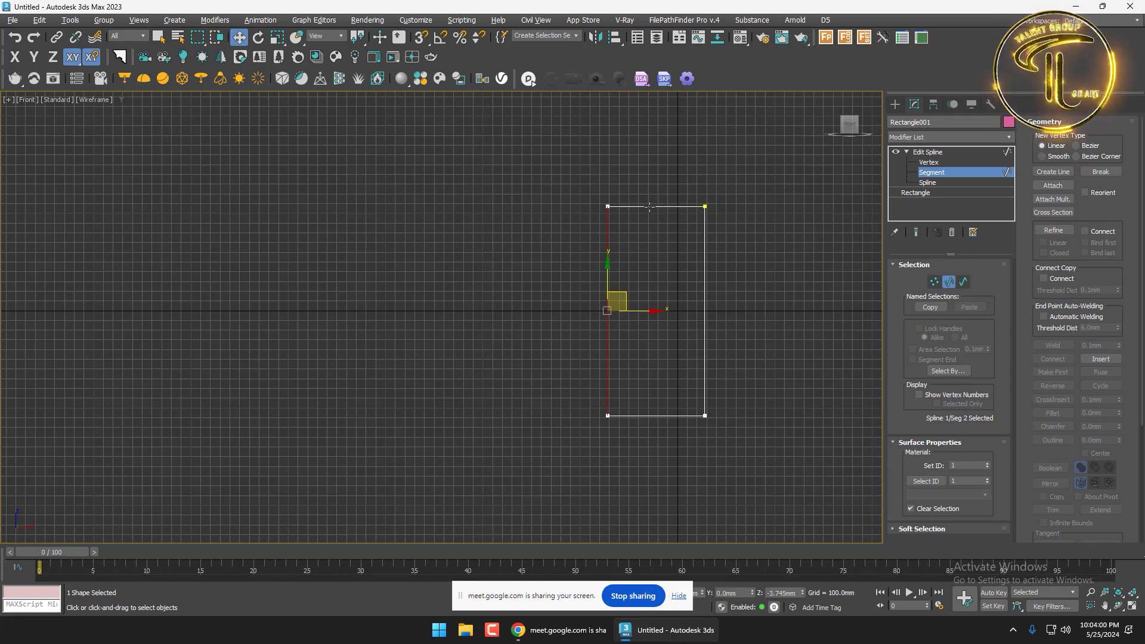
left_click(652, 205)
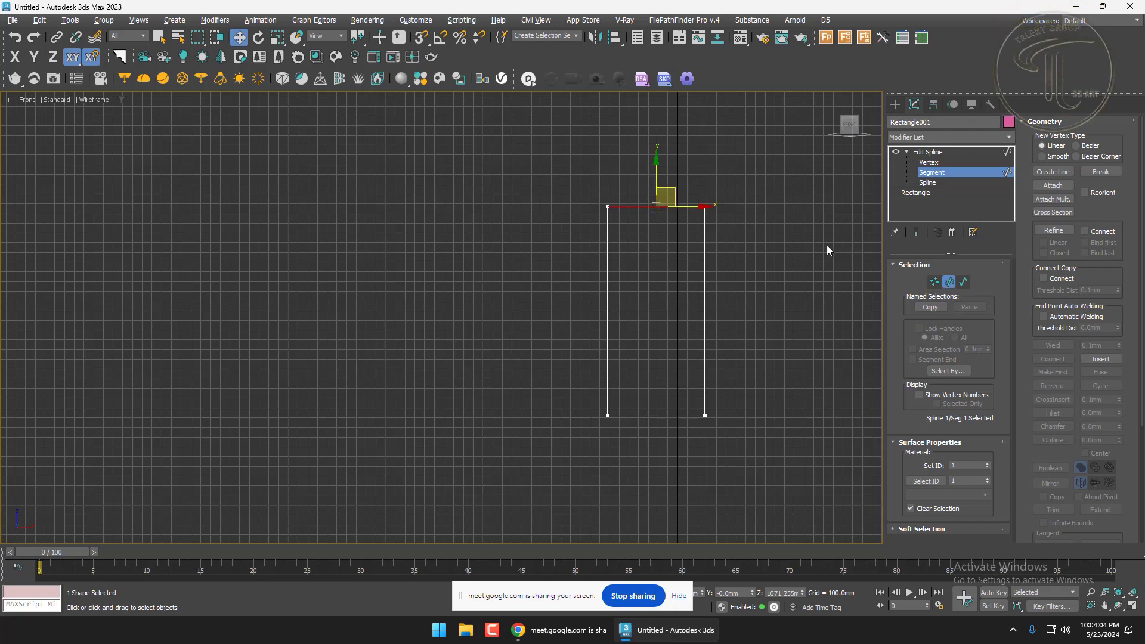
Enter the Spline level, select the whole rectangle spline and clear the selection
left_click(963, 281)
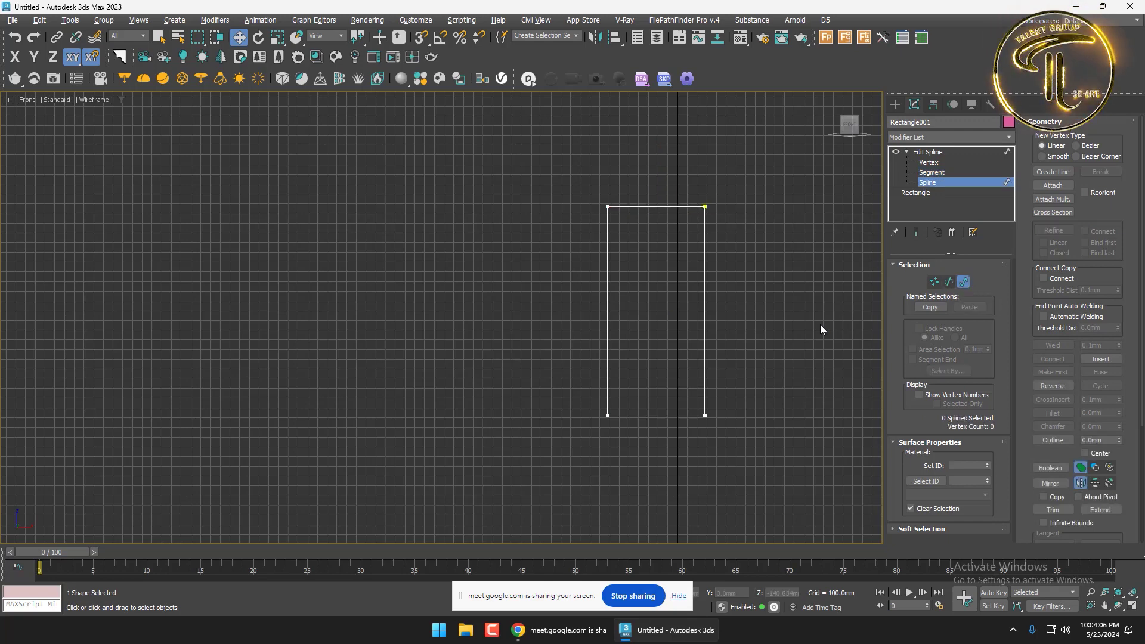
left_click(704, 244)
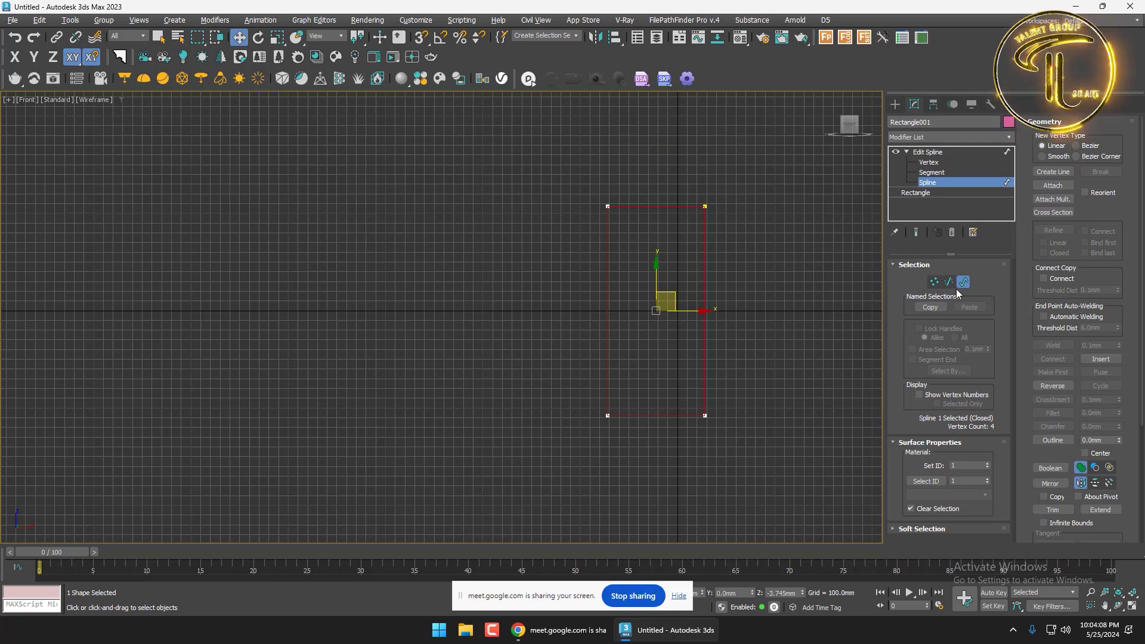
left_click(814, 247)
Return to the Vertex level and select each of the rectangle's two upper corner vertices in turn
left_click(933, 281)
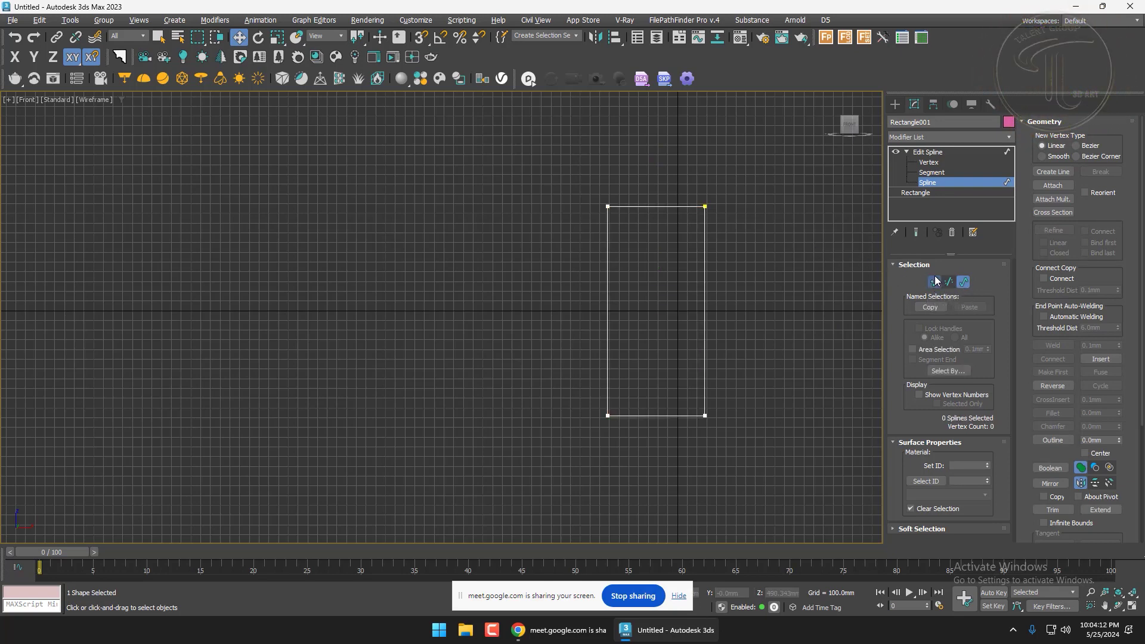
left_click(704, 206)
left_click_drag(645, 177, 560, 226)
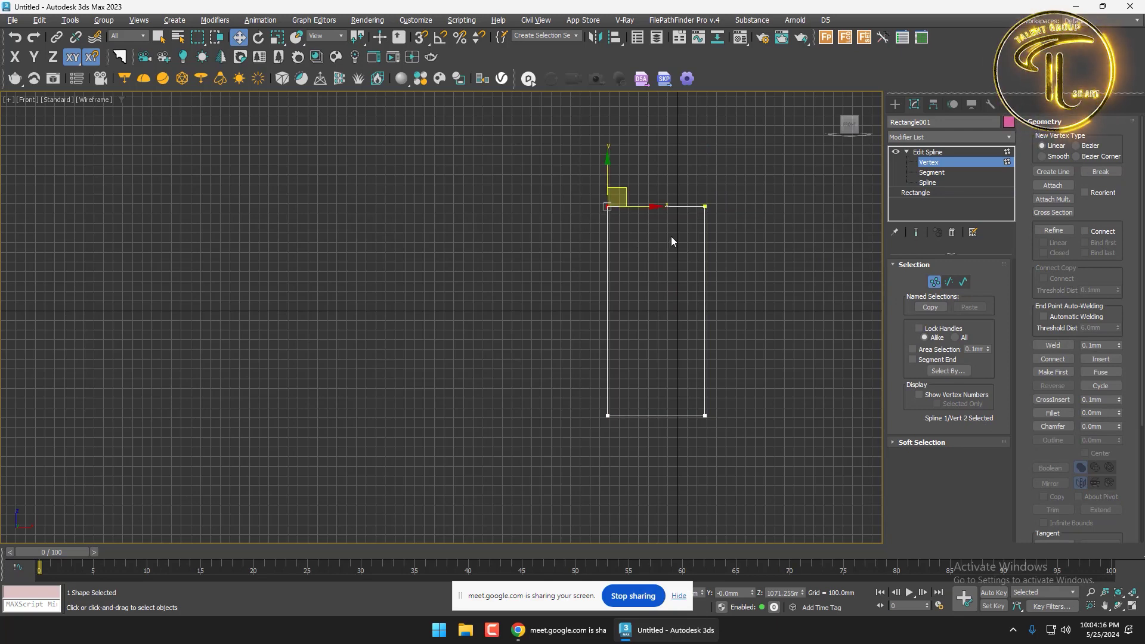
left_click_drag(671, 236, 739, 163)
Return to the Segment level and select the rectangle's right, bottom and left segments in turn
left_click(949, 281)
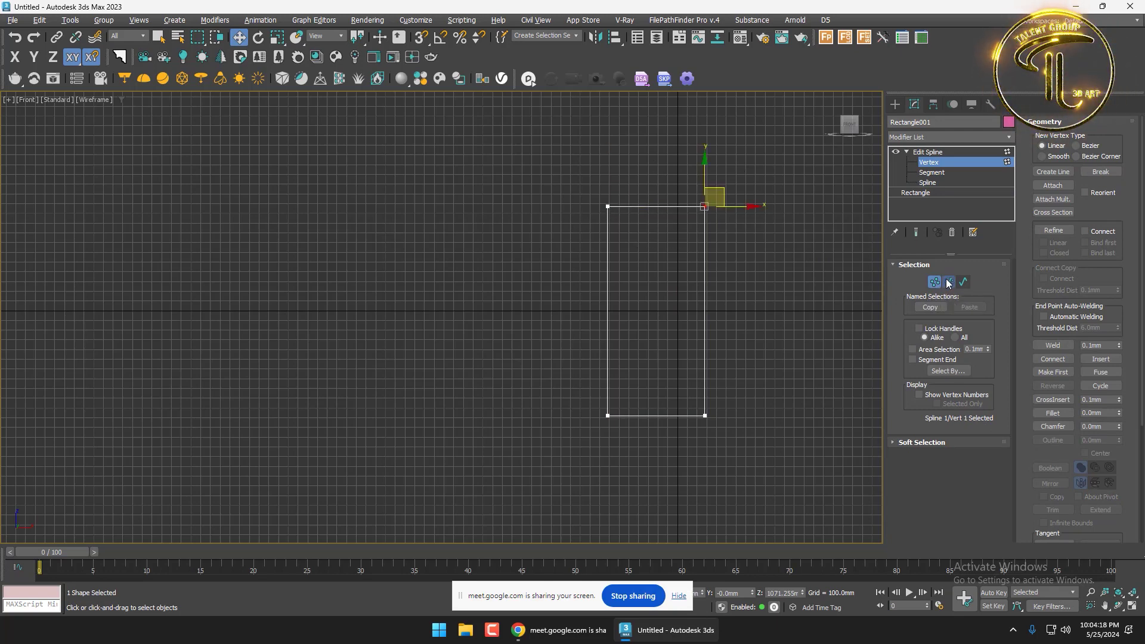
left_click(704, 334)
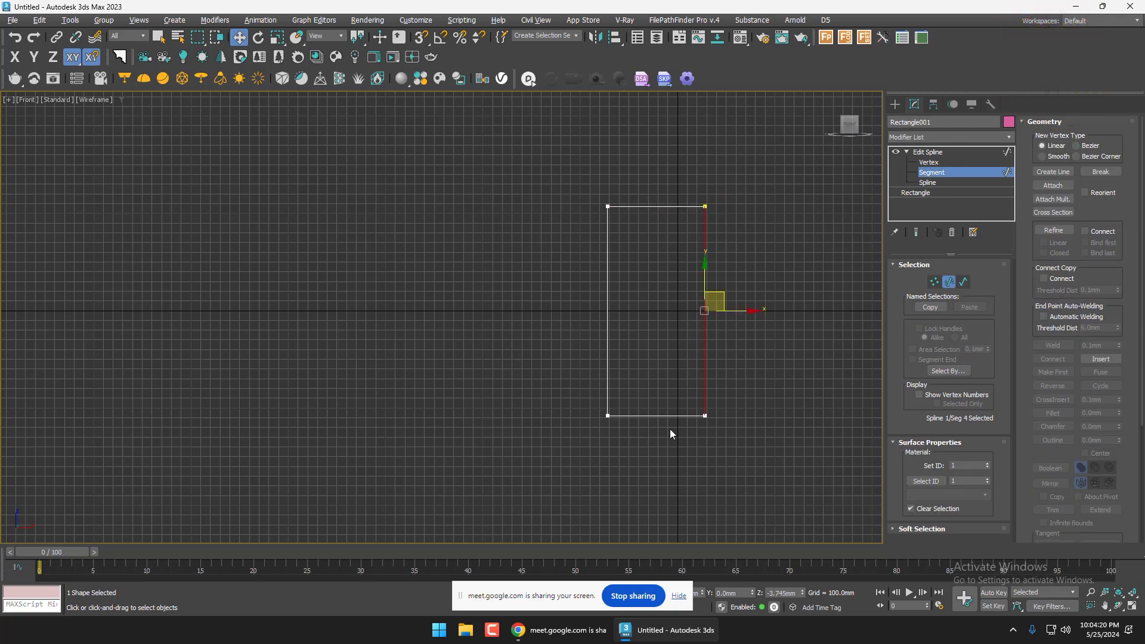
left_click(662, 415)
left_click(607, 322)
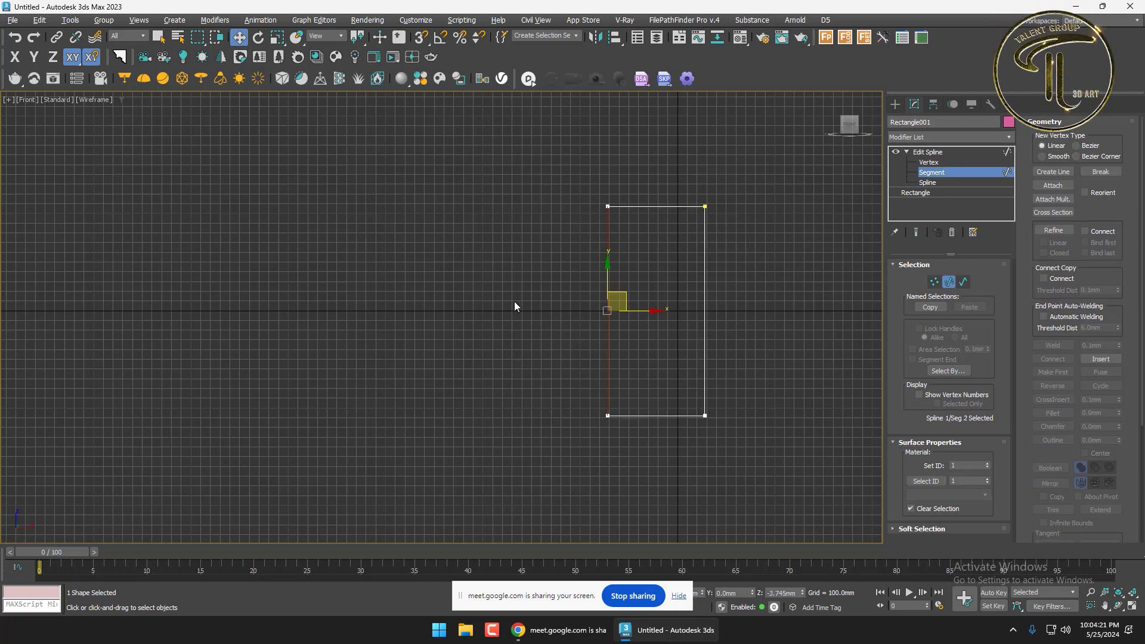
Switch to the Spline level and select the entire rectangle spline, clear it and select it again
left_click(963, 282)
left_click(704, 261)
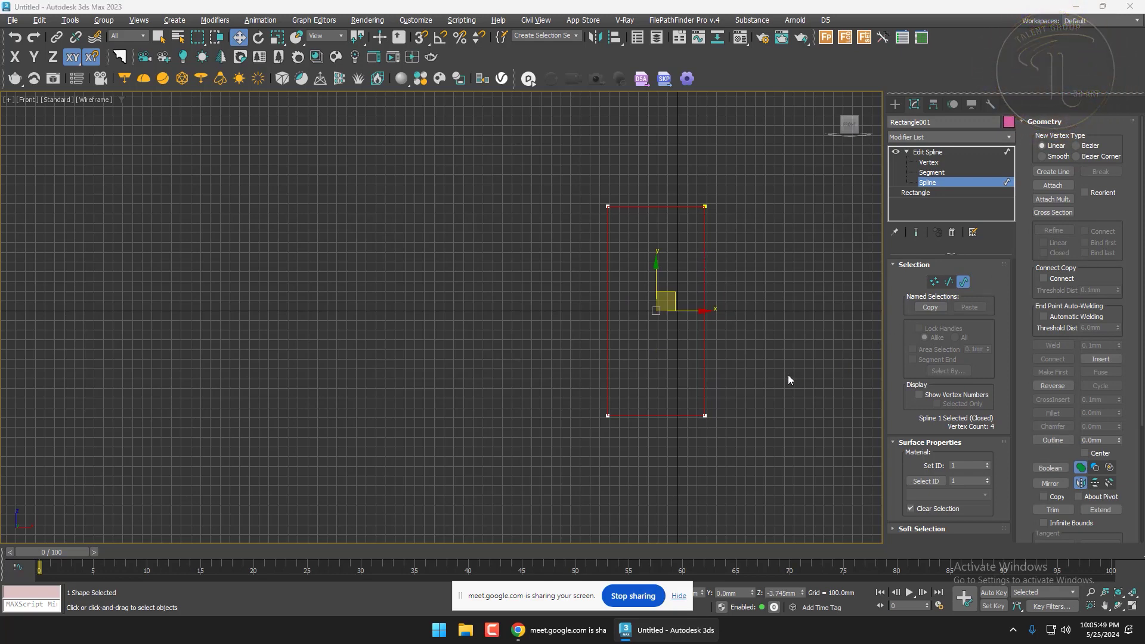
middle_click_drag(788, 375, 783, 356)
left_click(655, 385)
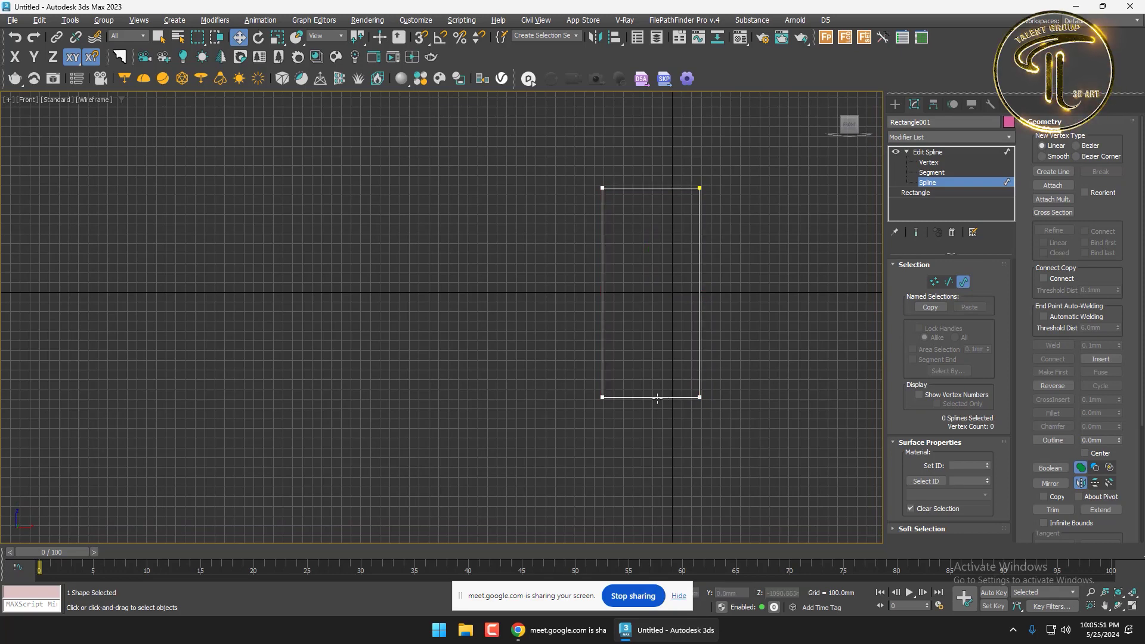
left_click(656, 397)
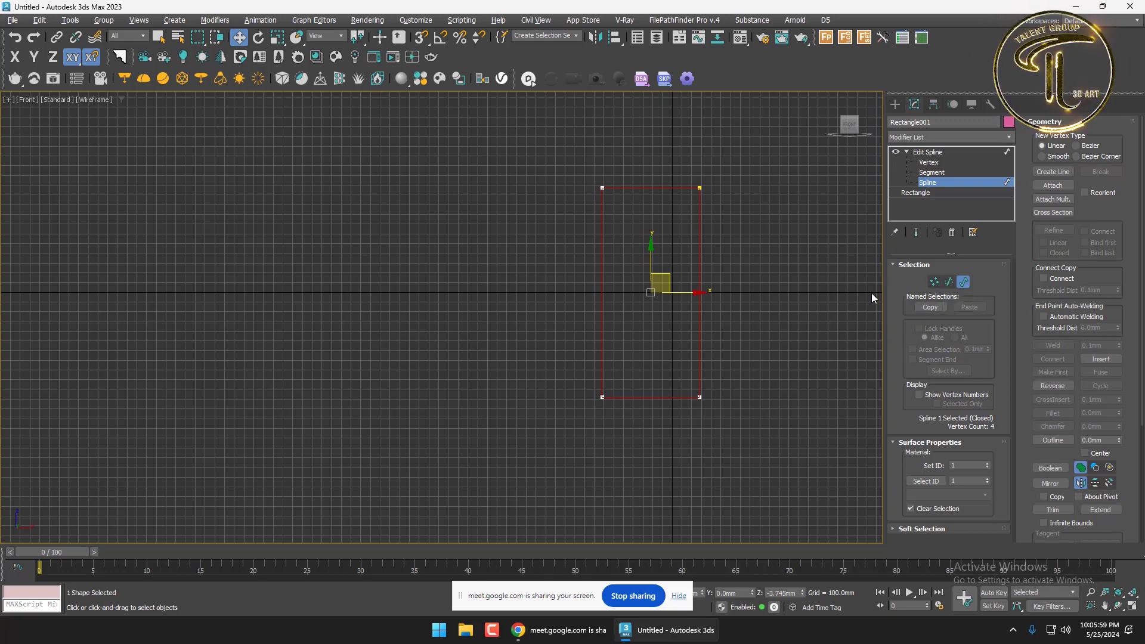
Switch to the Segment level and delete the rectangle's bottom segment
key("2")
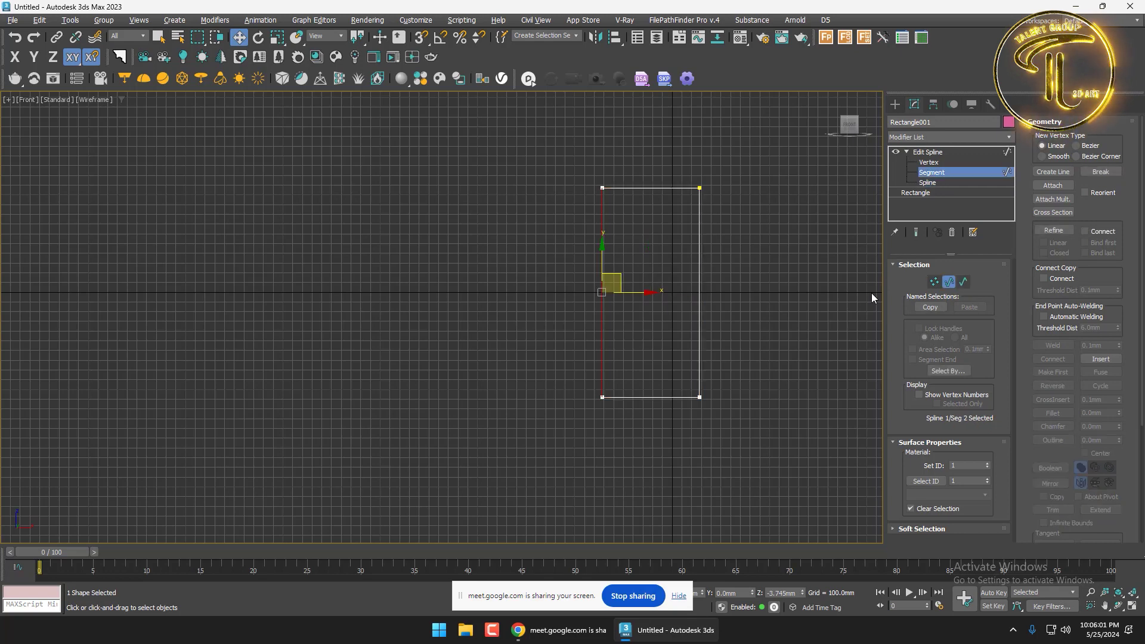
left_click(661, 397)
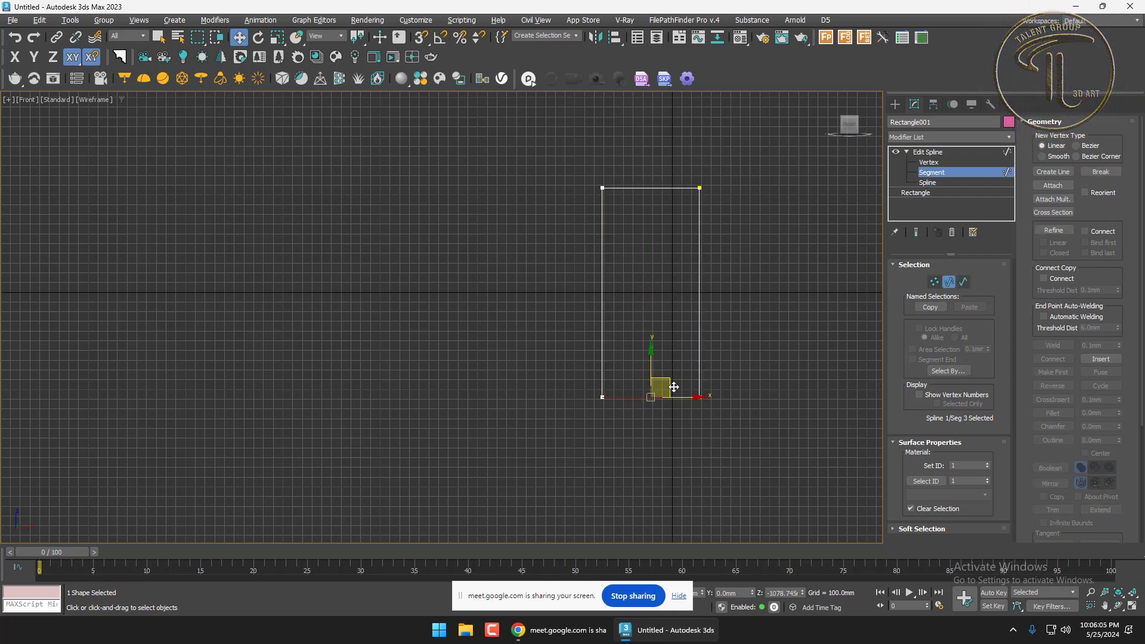
key("Delete")
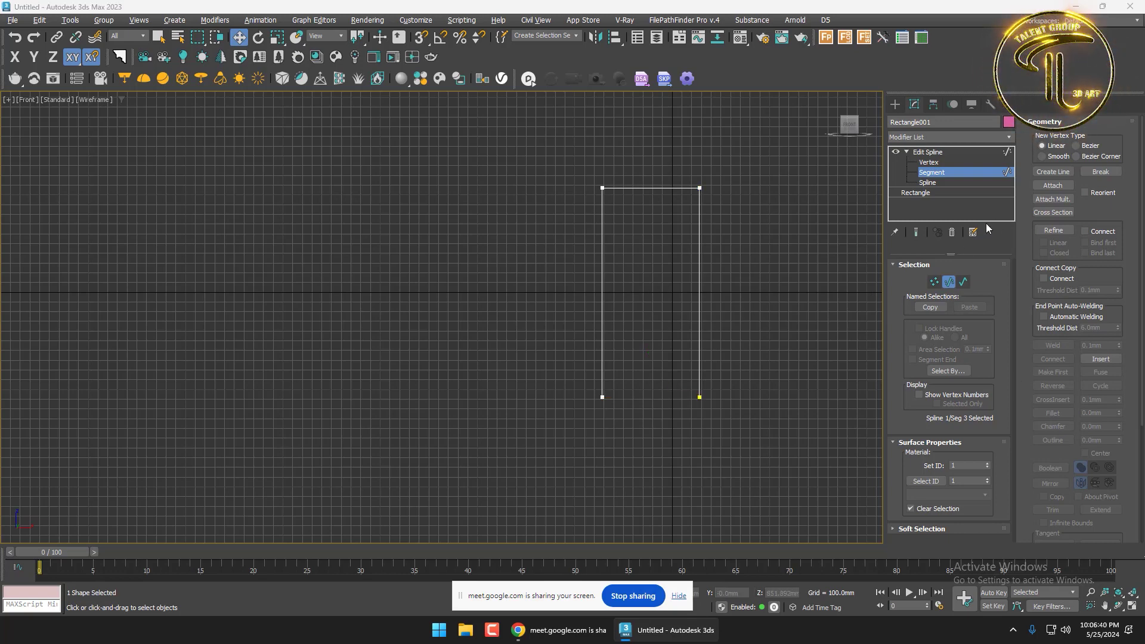
Try to delete the rectangle's top segment
left_click(634, 188)
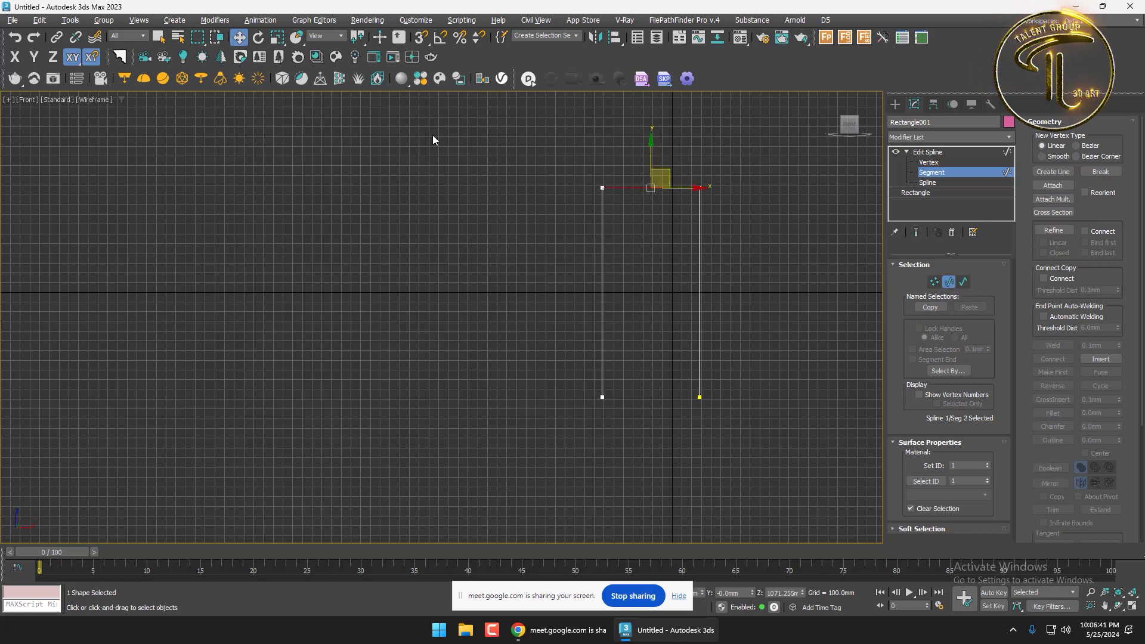
left_click(40, 20)
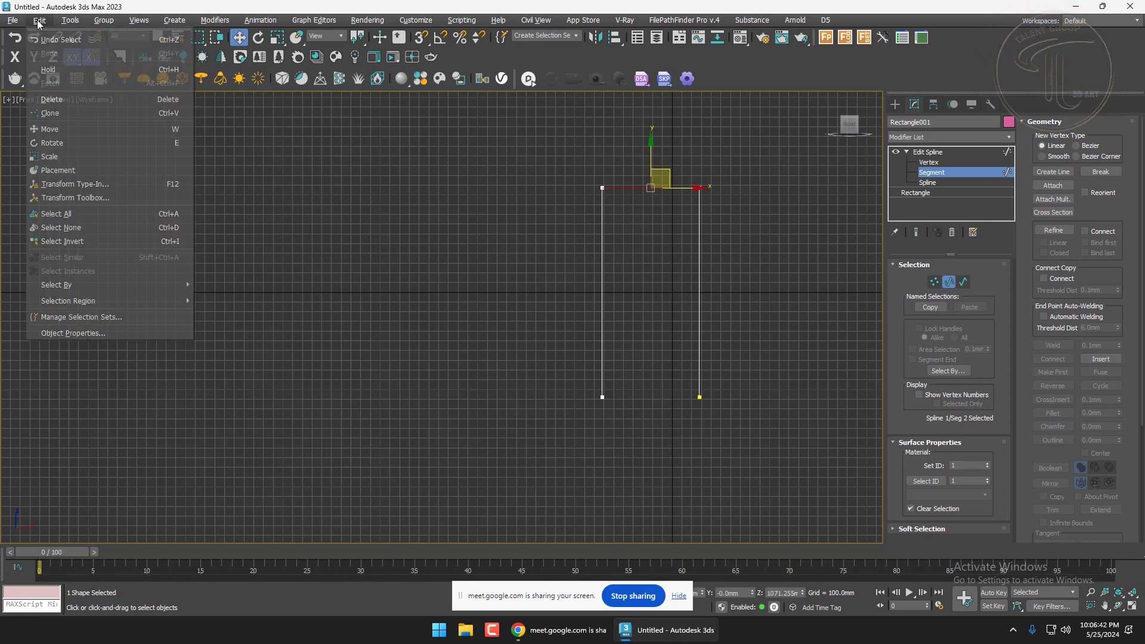
left_click(67, 100)
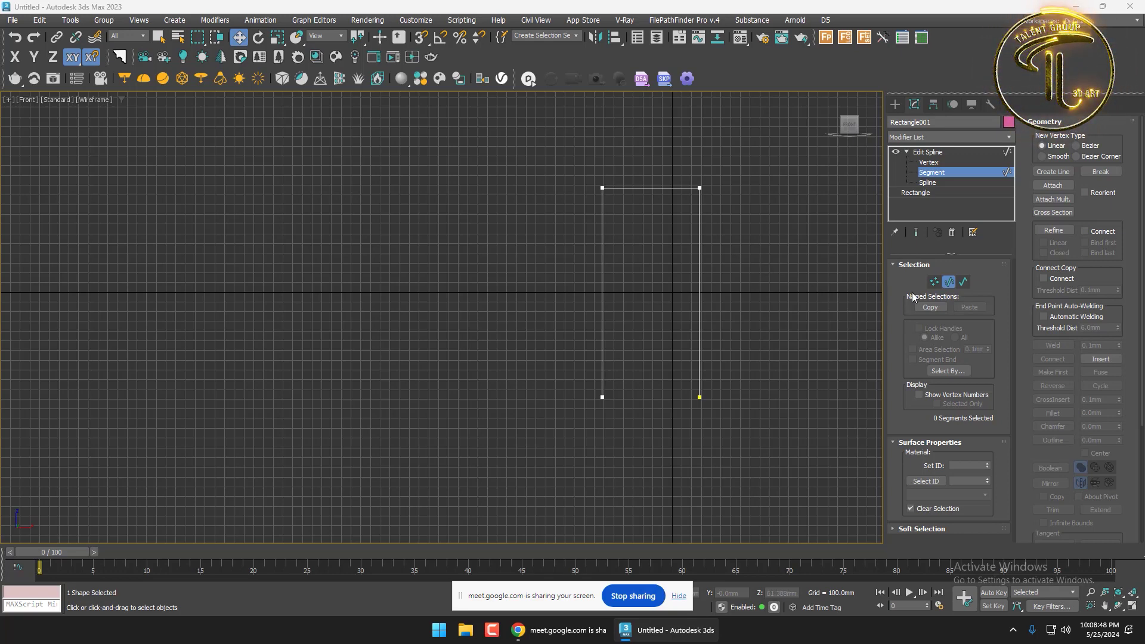
Select the upper-right vertex at the Vertex level, and the top and right segments in turn at the Segment level
left_click(934, 284)
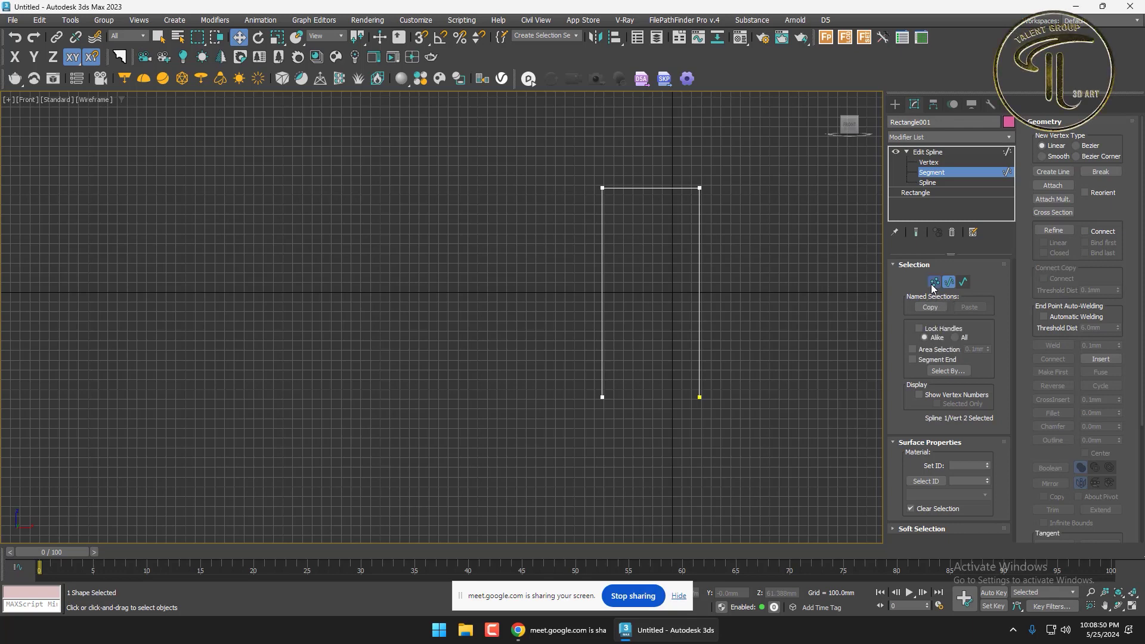
left_click(698, 188)
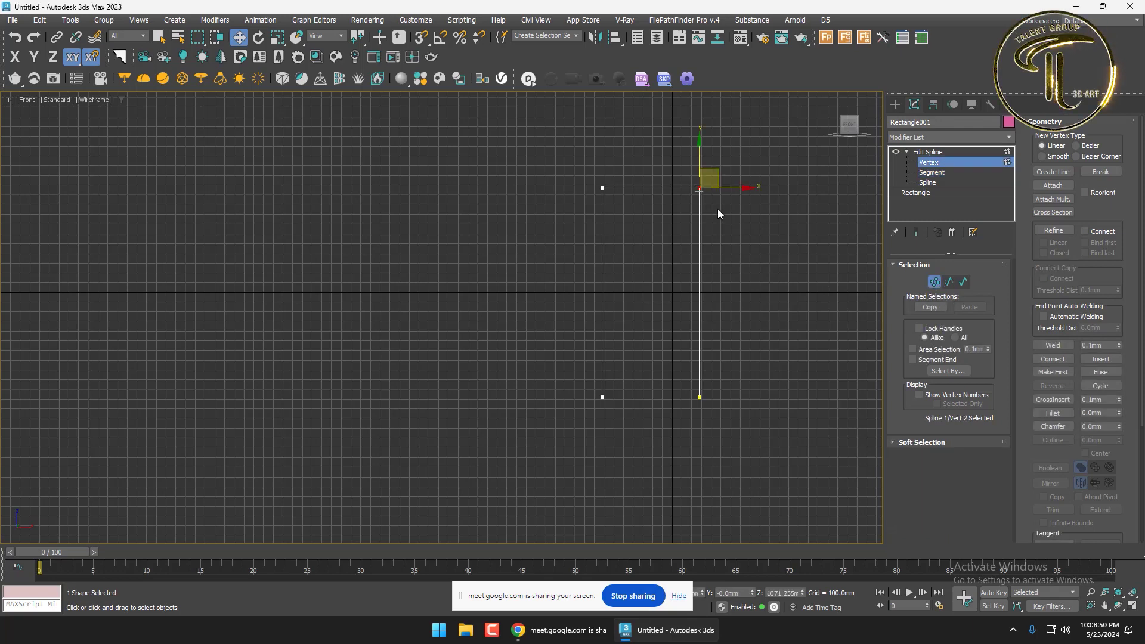
left_click(948, 281)
left_click_drag(653, 213, 620, 163)
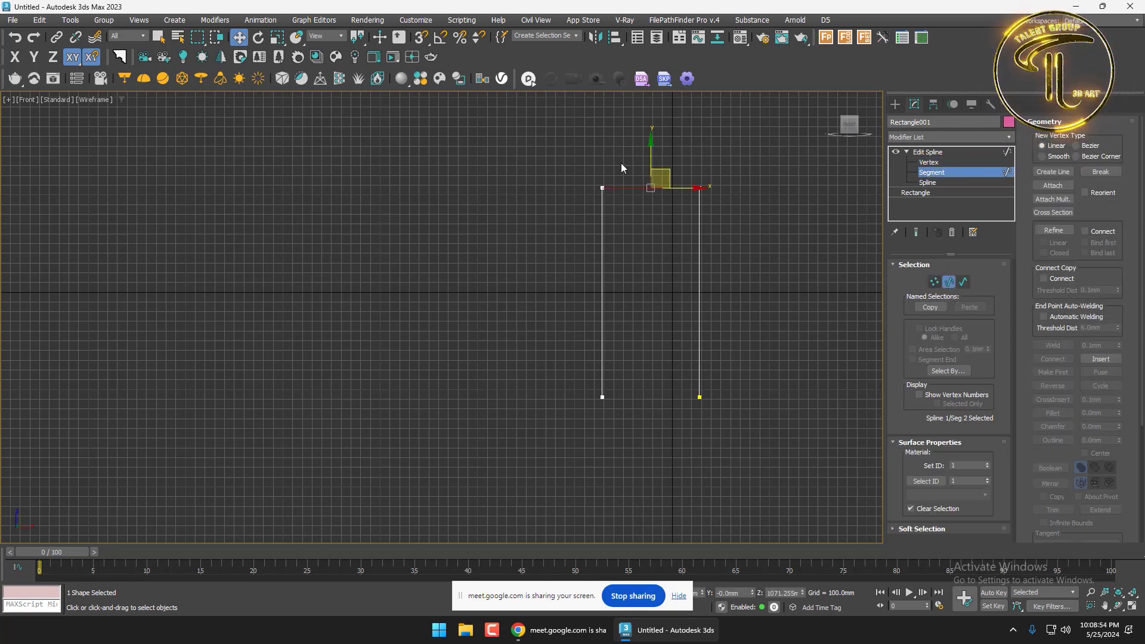
left_click(727, 250)
left_click(668, 189)
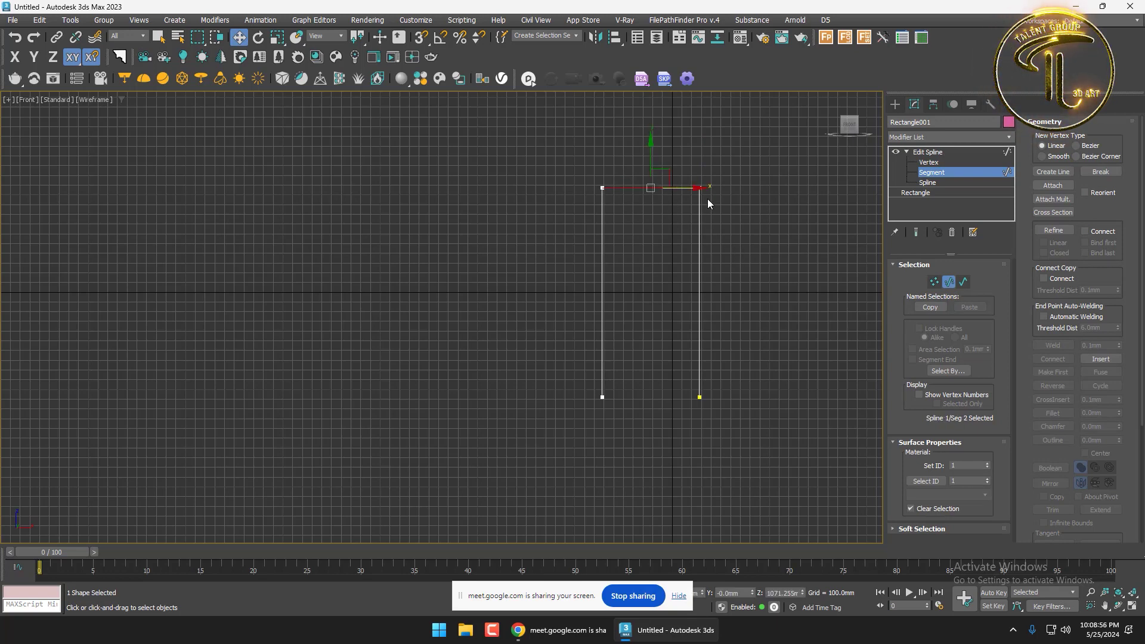
left_click(757, 246)
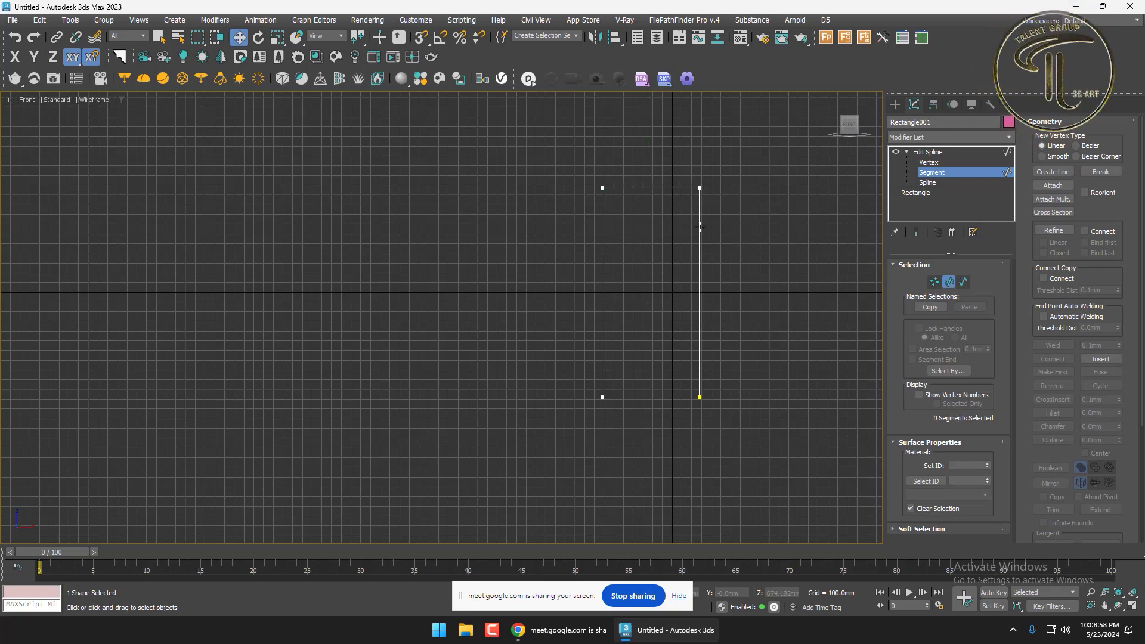
left_click(703, 233)
Switch between the Spline, Vertex and Segment levels, clear the spline selection and stay at the Spline level
left_click(962, 282)
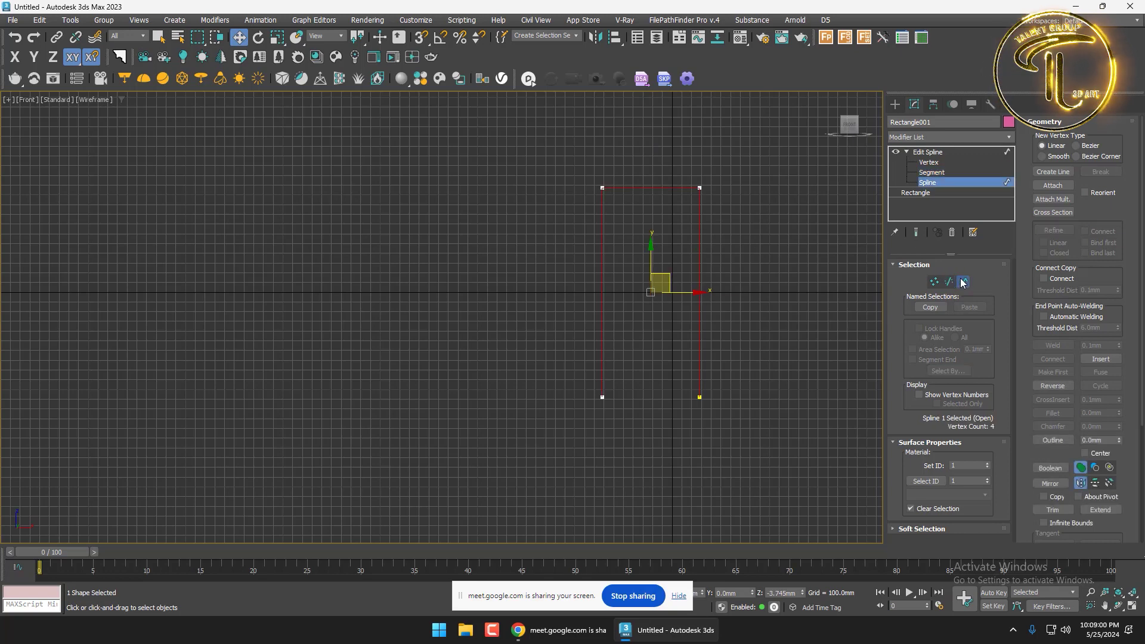
left_click(936, 282)
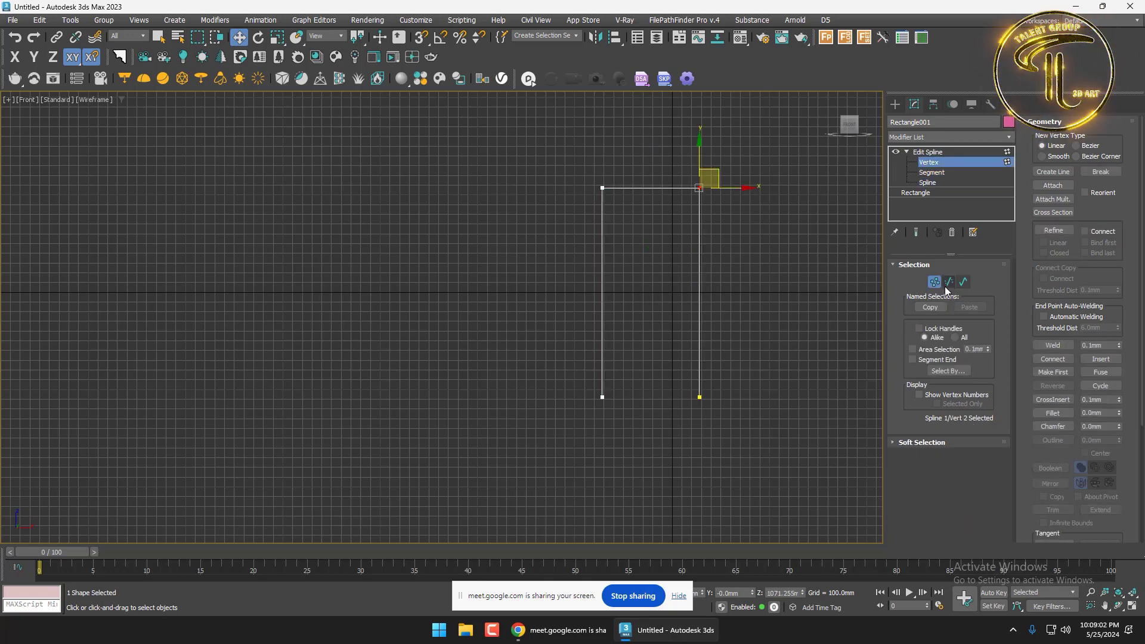
left_click(949, 283)
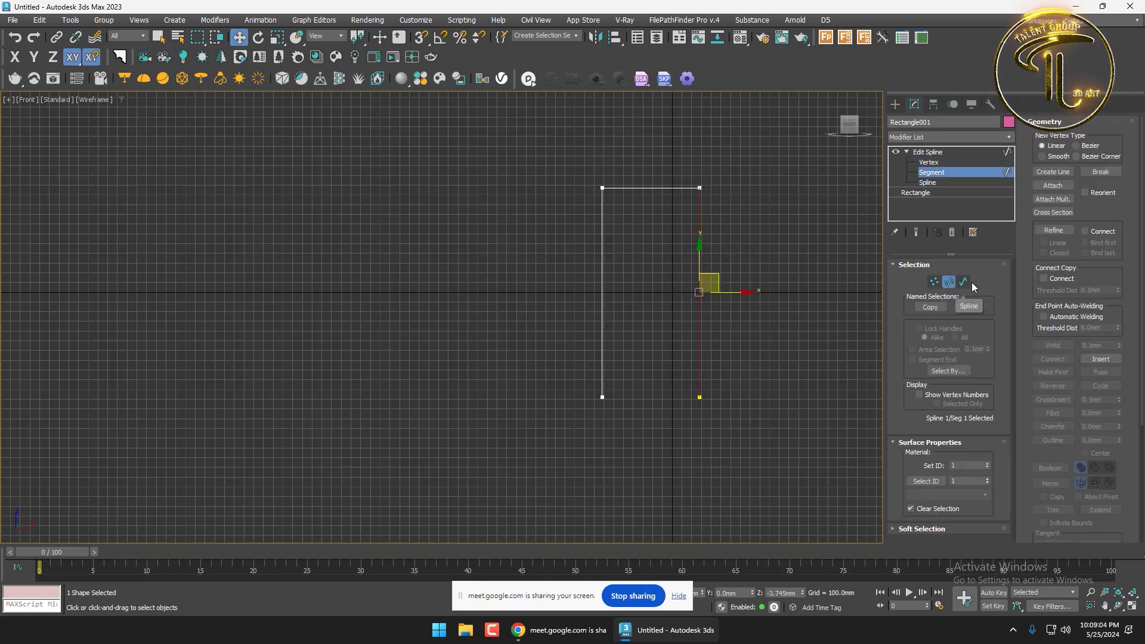
left_click(963, 282)
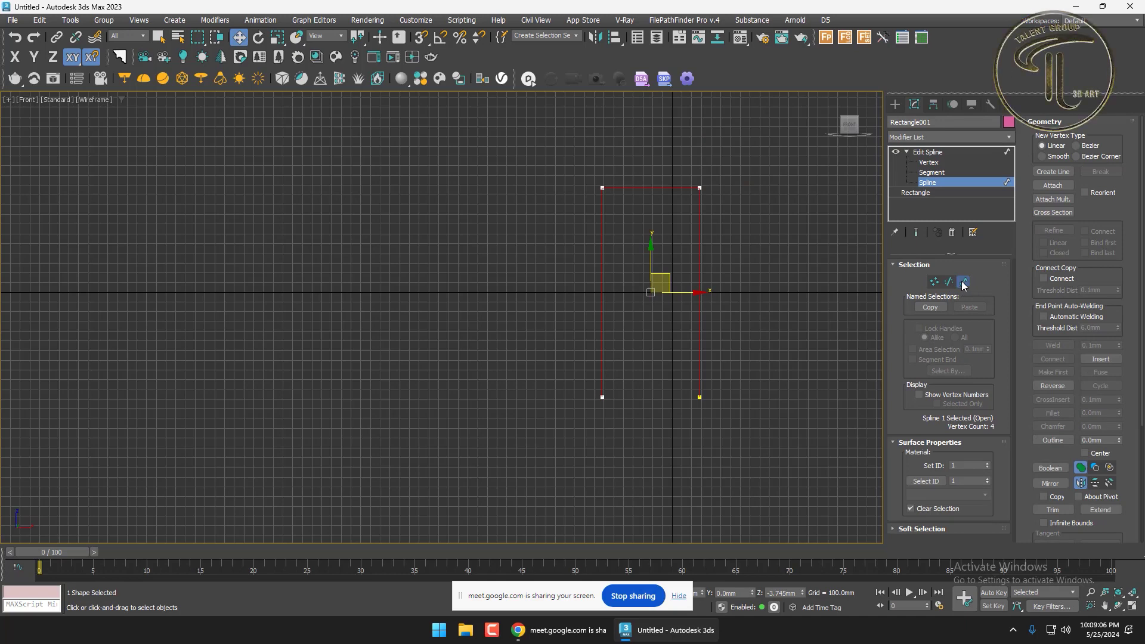
left_click(831, 249)
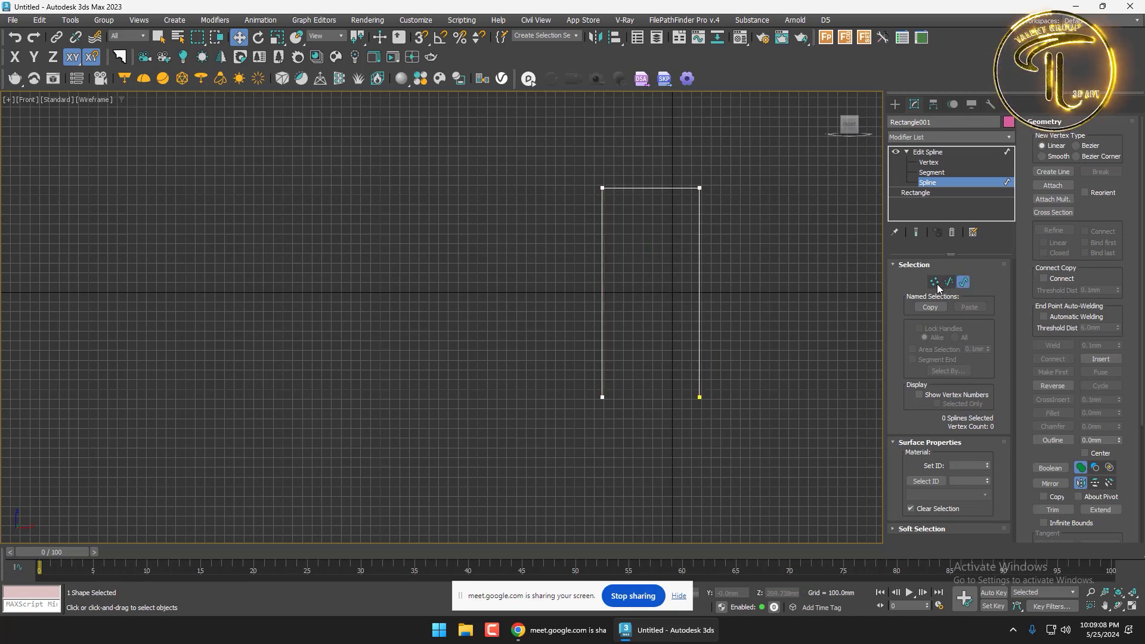
left_click(963, 283)
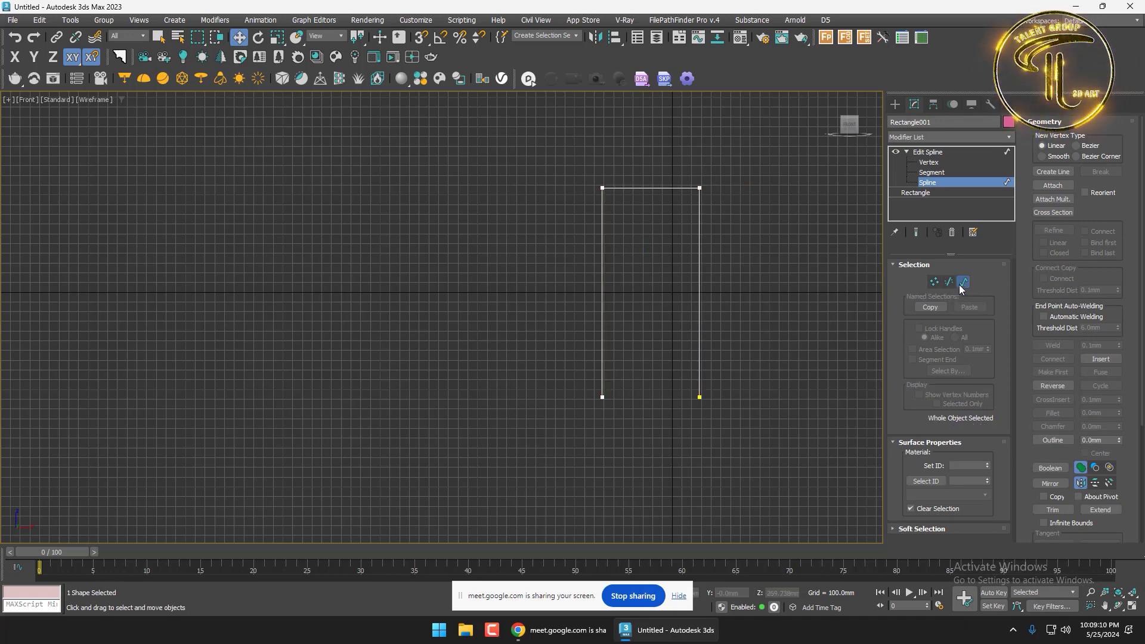
left_click(963, 286)
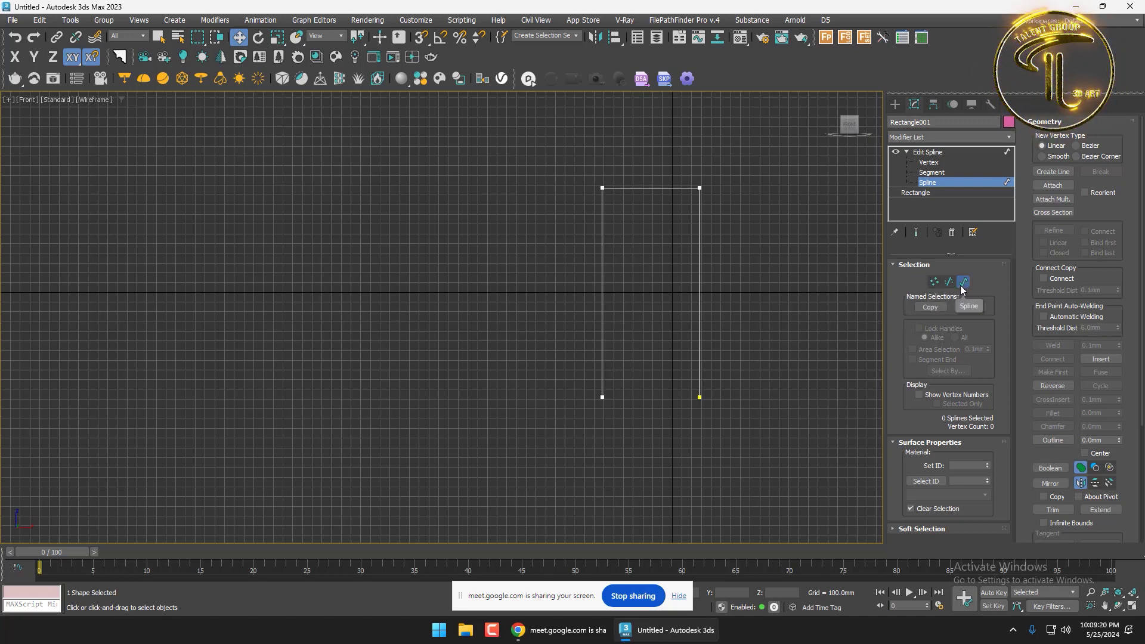
Revisit the Vertex and Segment levels, return to the Spline level and select the whole open spline
left_click(934, 283)
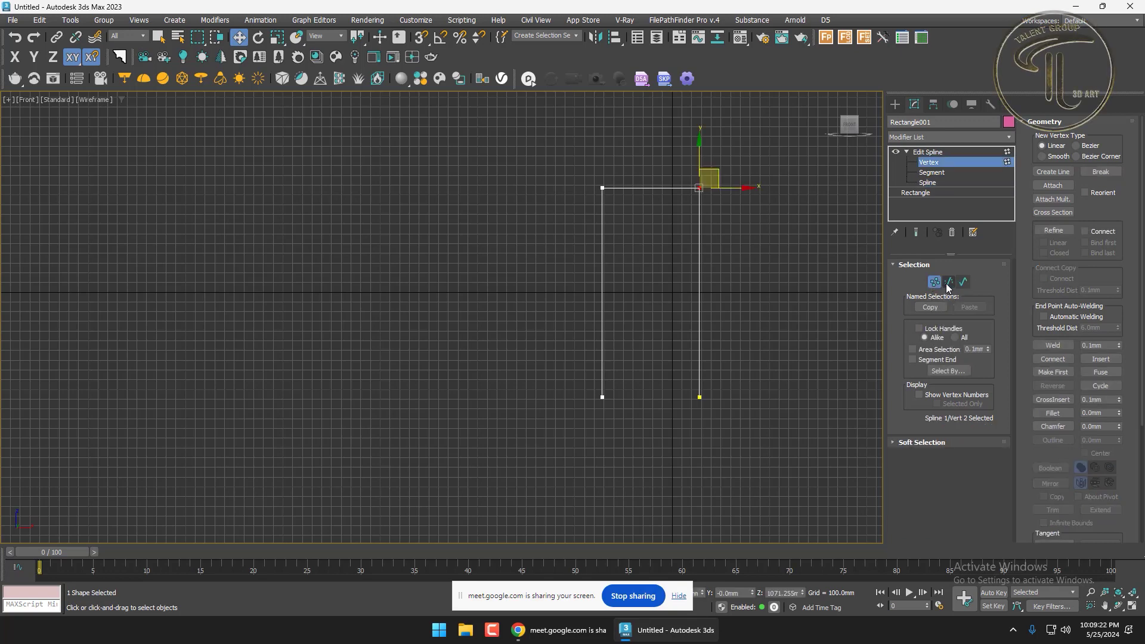
left_click(948, 283)
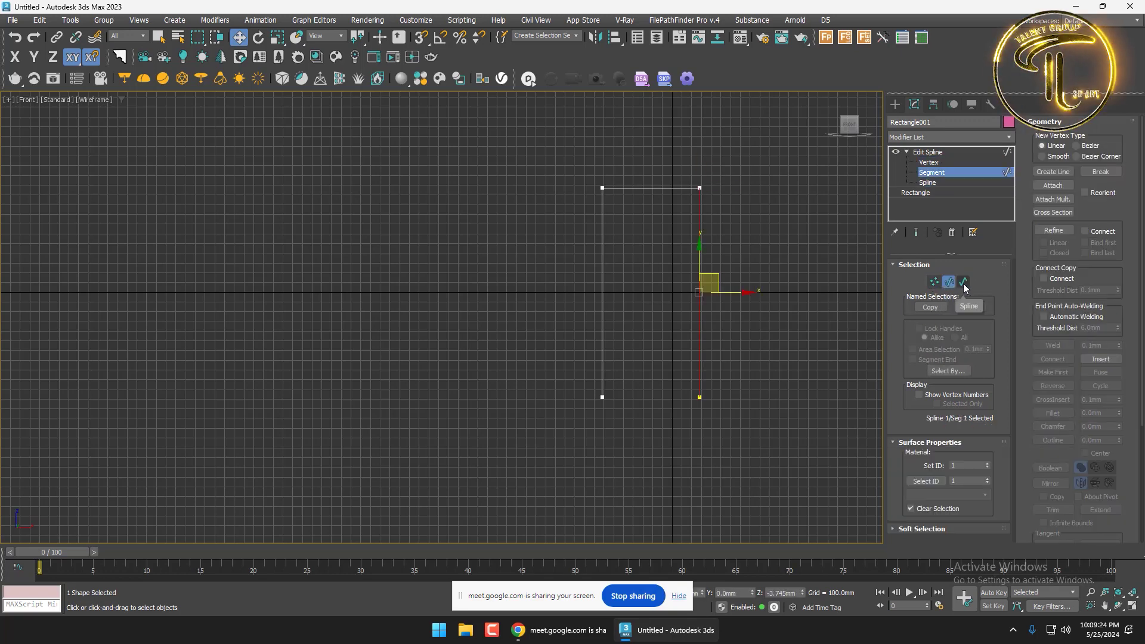
left_click(964, 285)
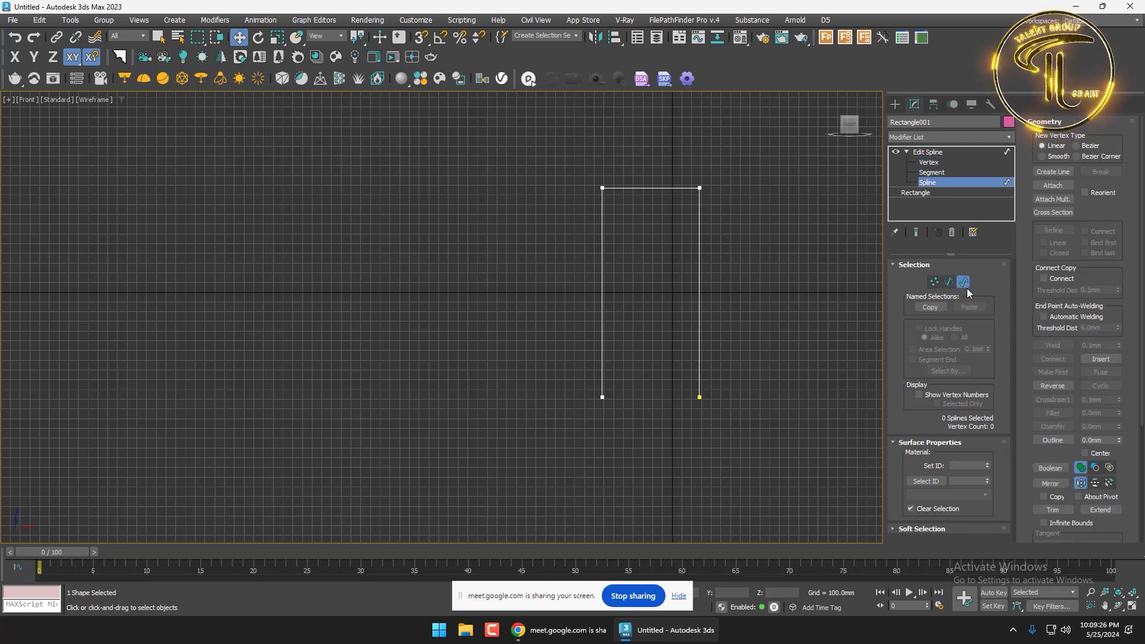
left_click(679, 188)
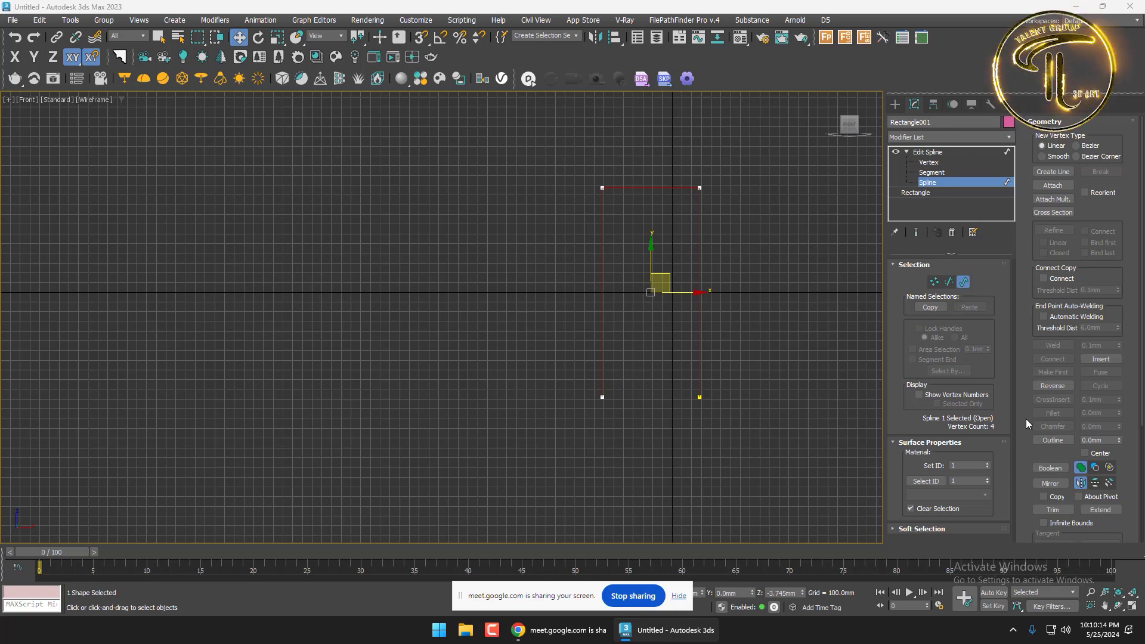
Collapse the Selection and Surface Properties settings, and collapse and reopen the Geometry settings
mouse_move(1025, 418)
left_mouse_down()
mouse_move(1028, 365)
mouse_move(1028, 409)
left_mouse_up()
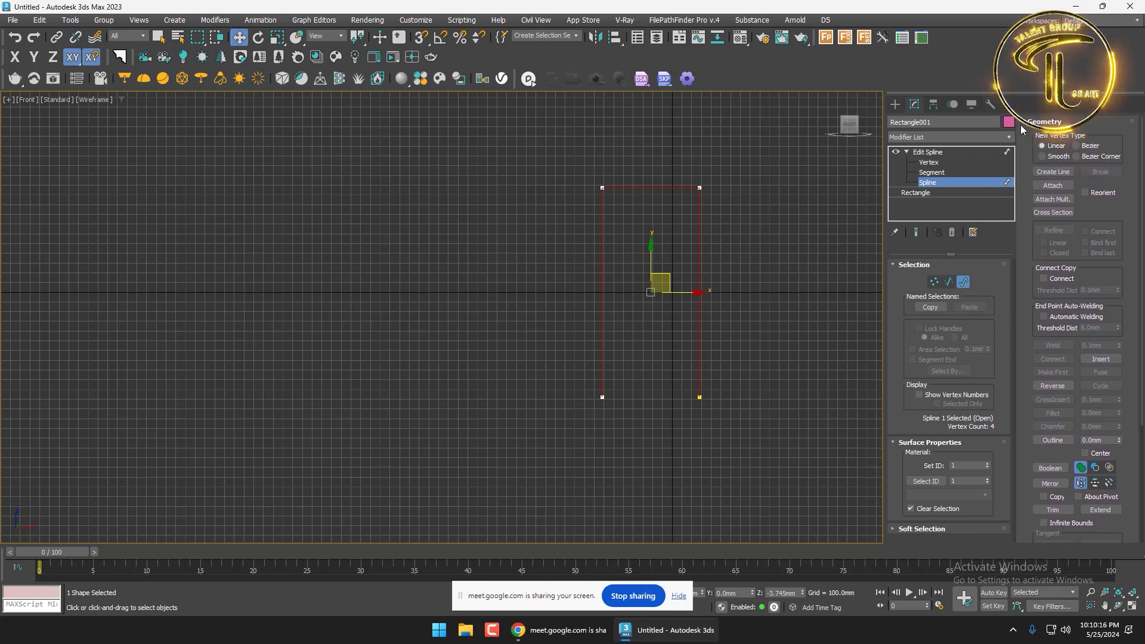
left_click(890, 262)
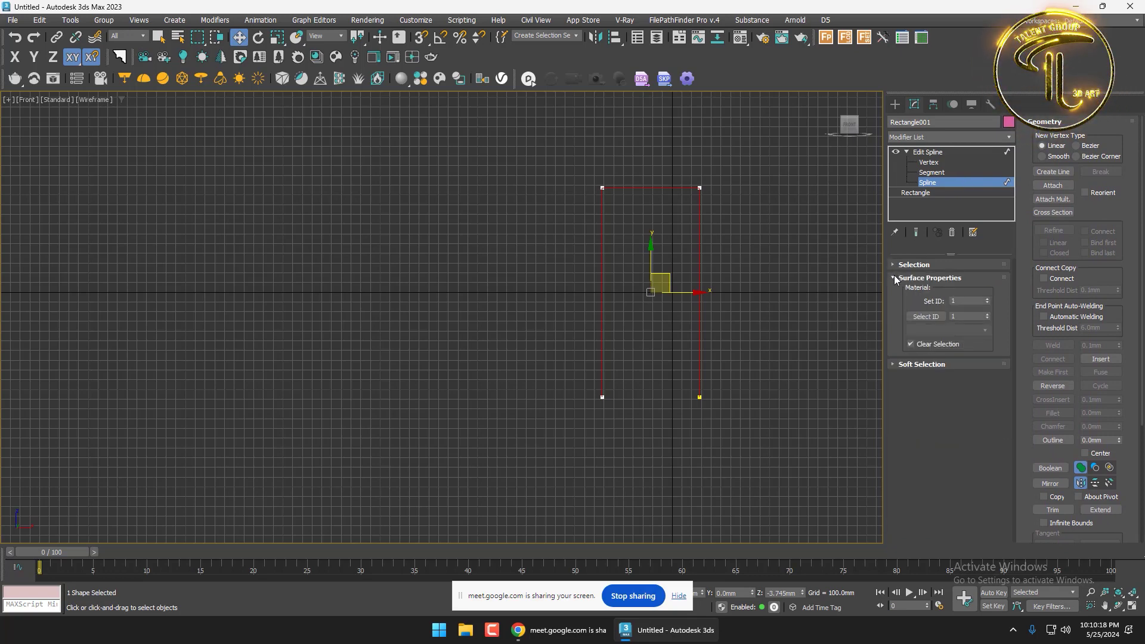
left_click(893, 276)
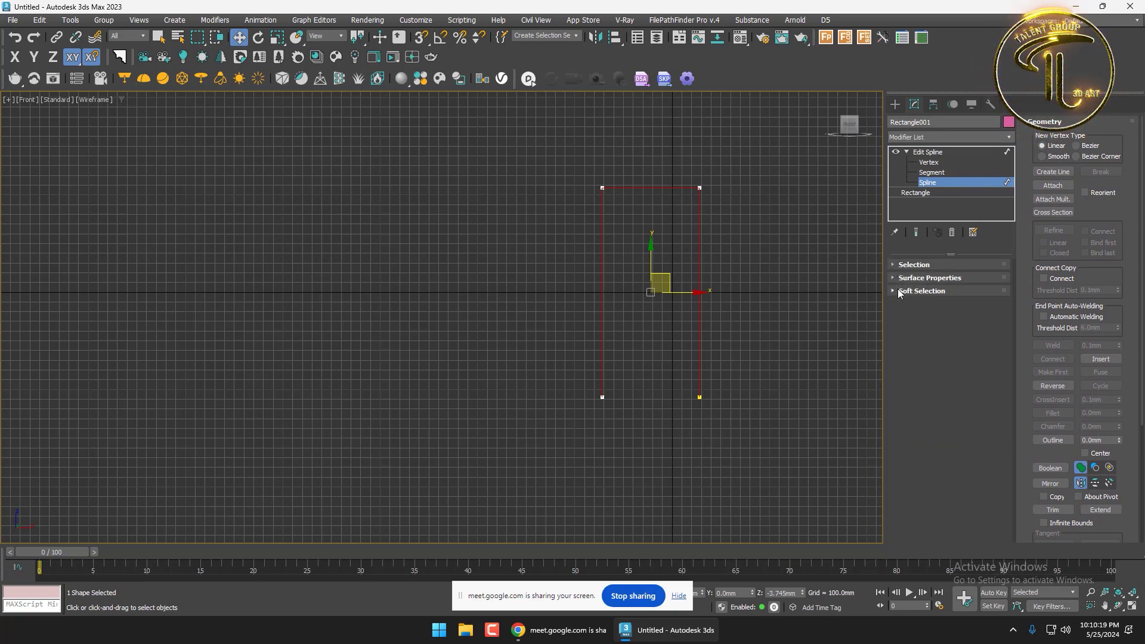
left_click(1035, 122)
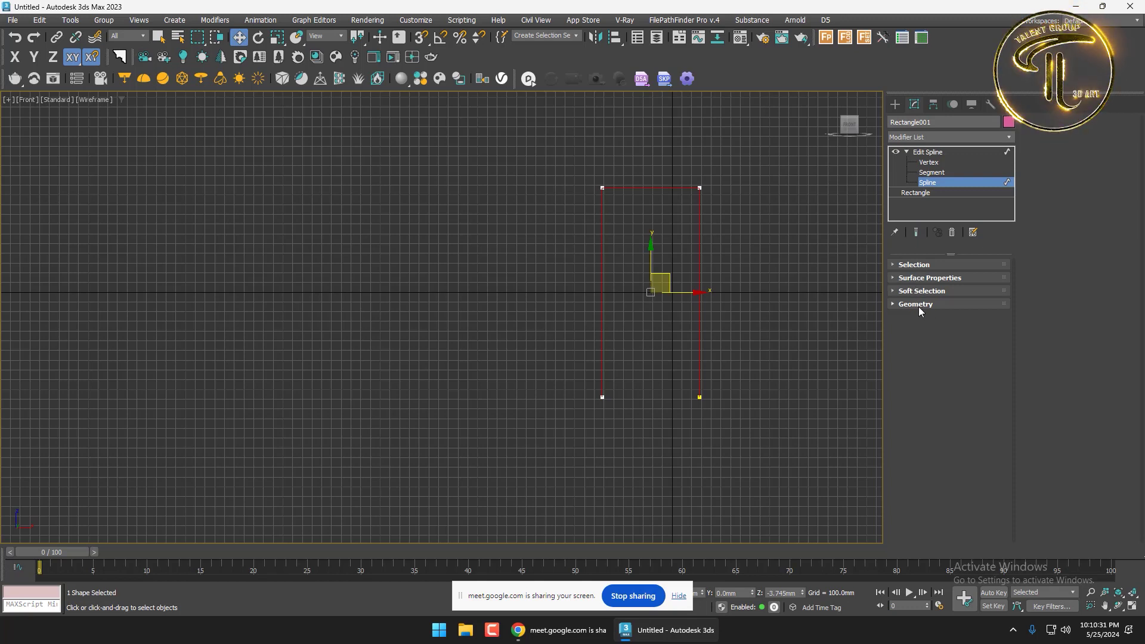
left_click(898, 304)
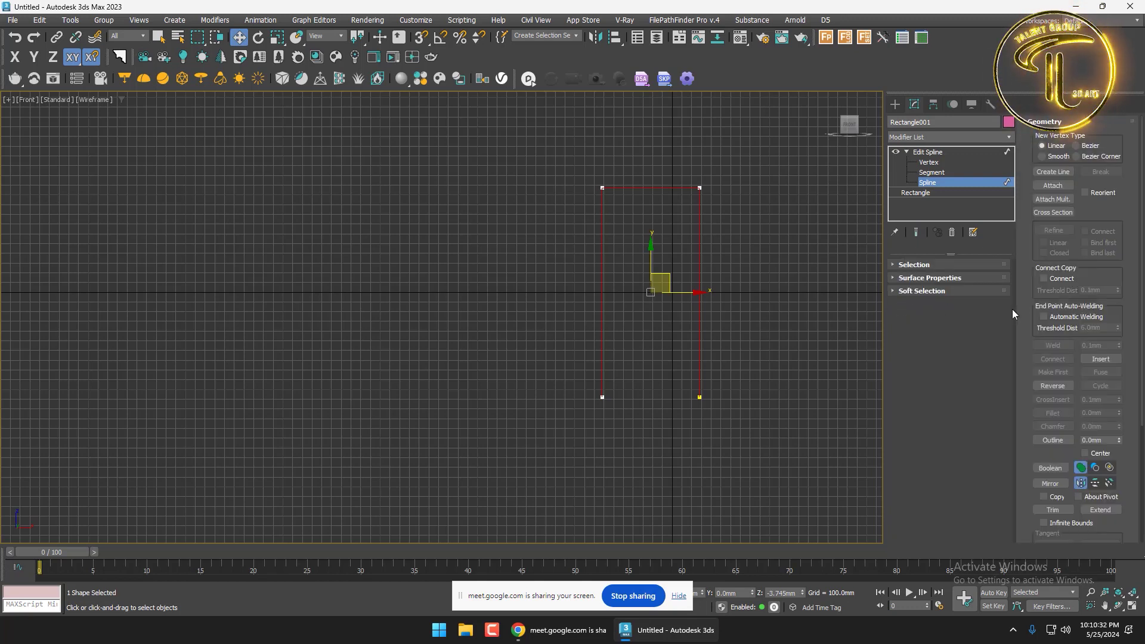
Find the Outline option in the Geometry settings and open its amount for editing
scroll(1025, 276, "down", 4)
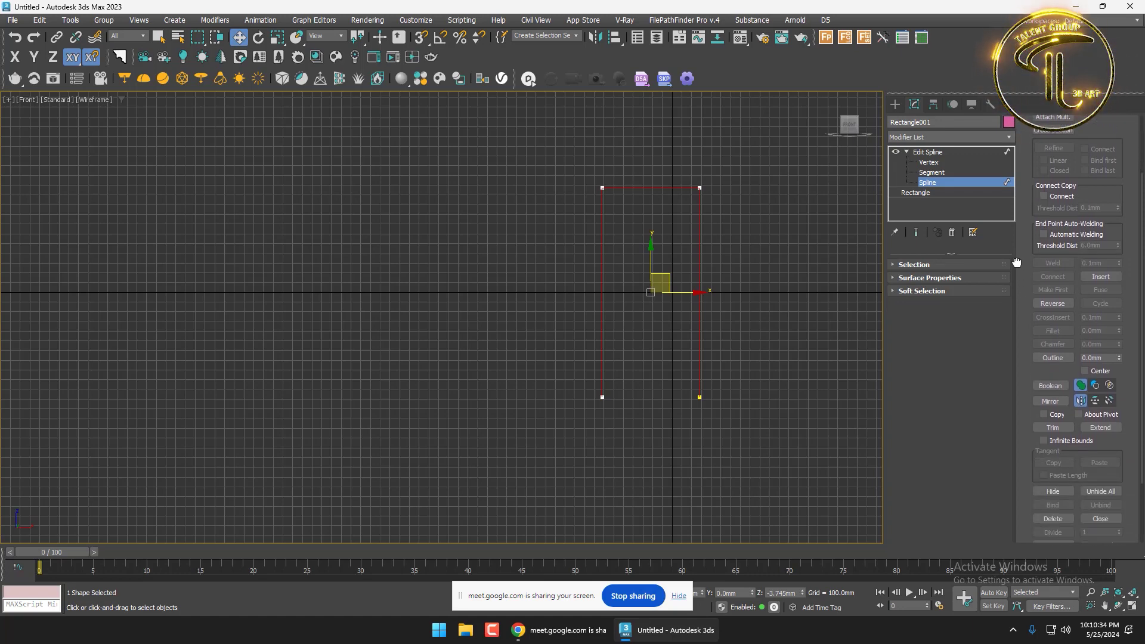
left_click(1050, 358)
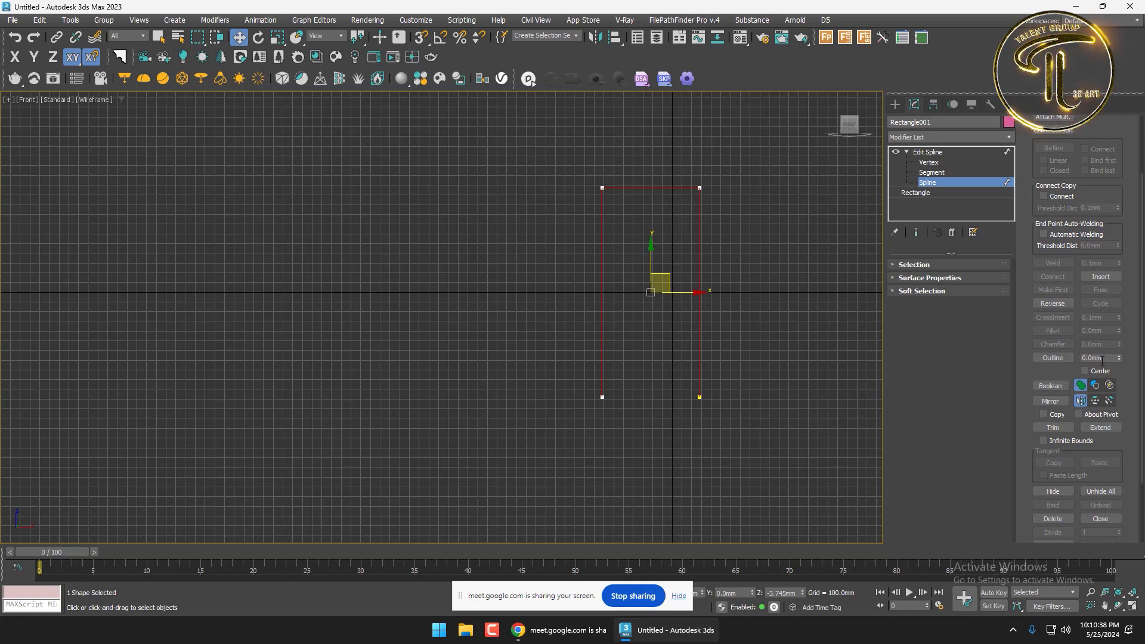
double_click(1088, 357)
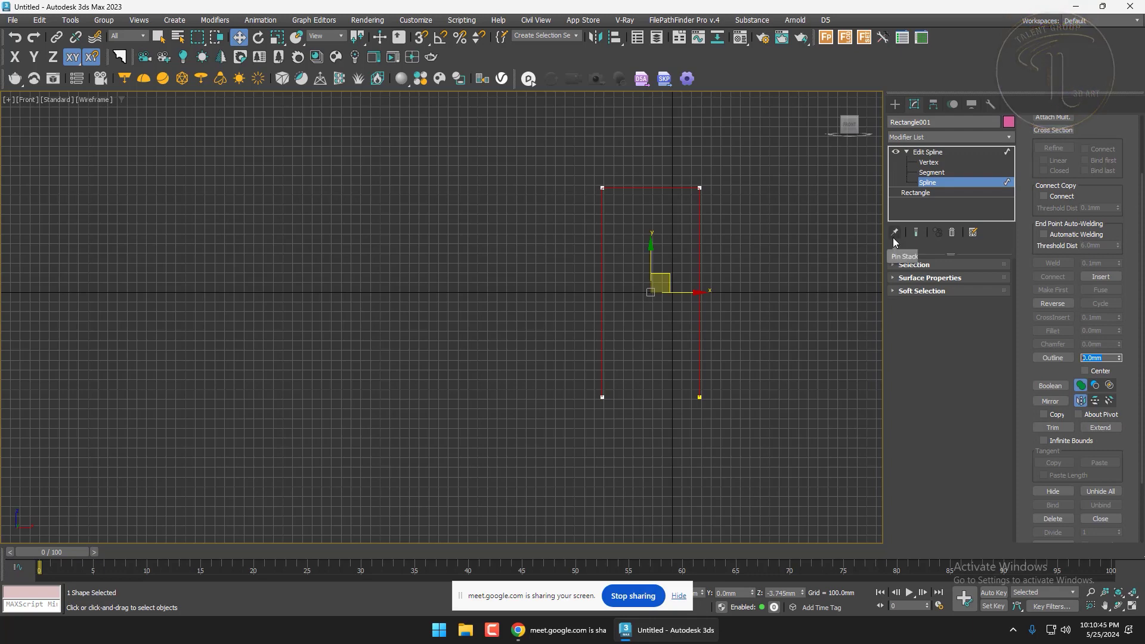
Clear and reselect the open spline, and expand the Selection and Surface Properties settings again
middle_click_drag(740, 268, 743, 278)
scroll(689, 198, "up", 2)
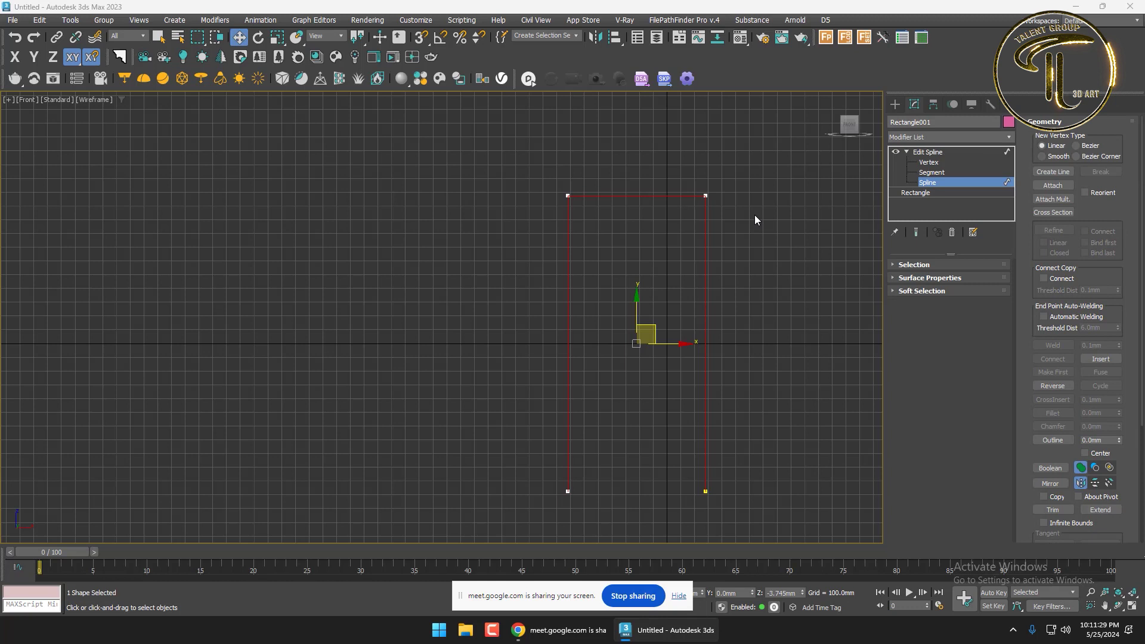
left_click(758, 216)
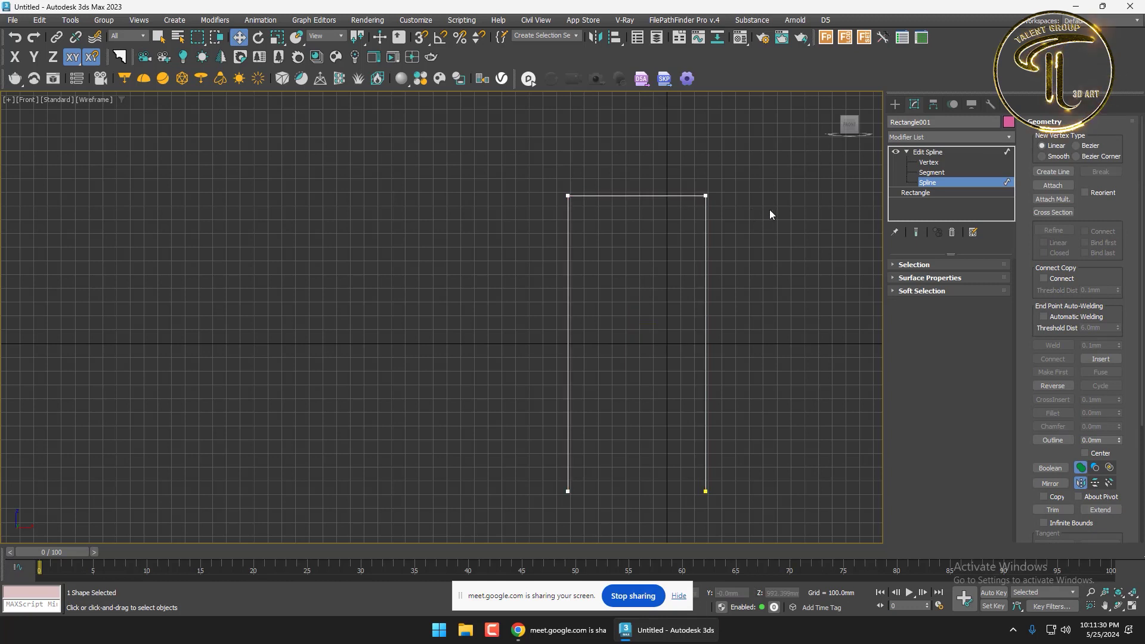
left_click(705, 209)
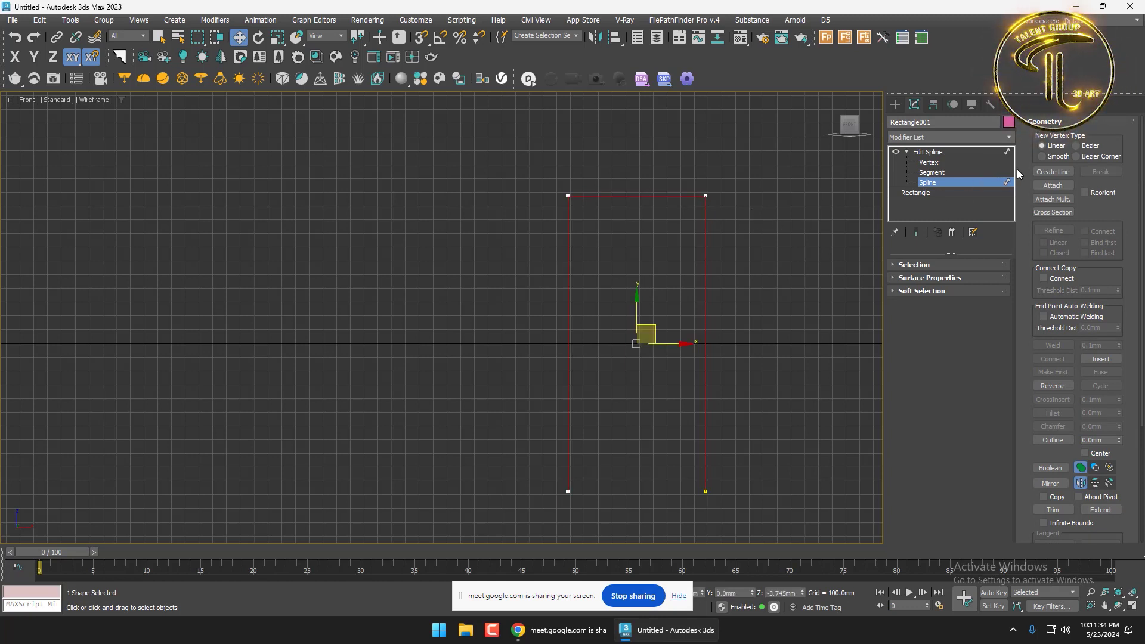
left_click(902, 264)
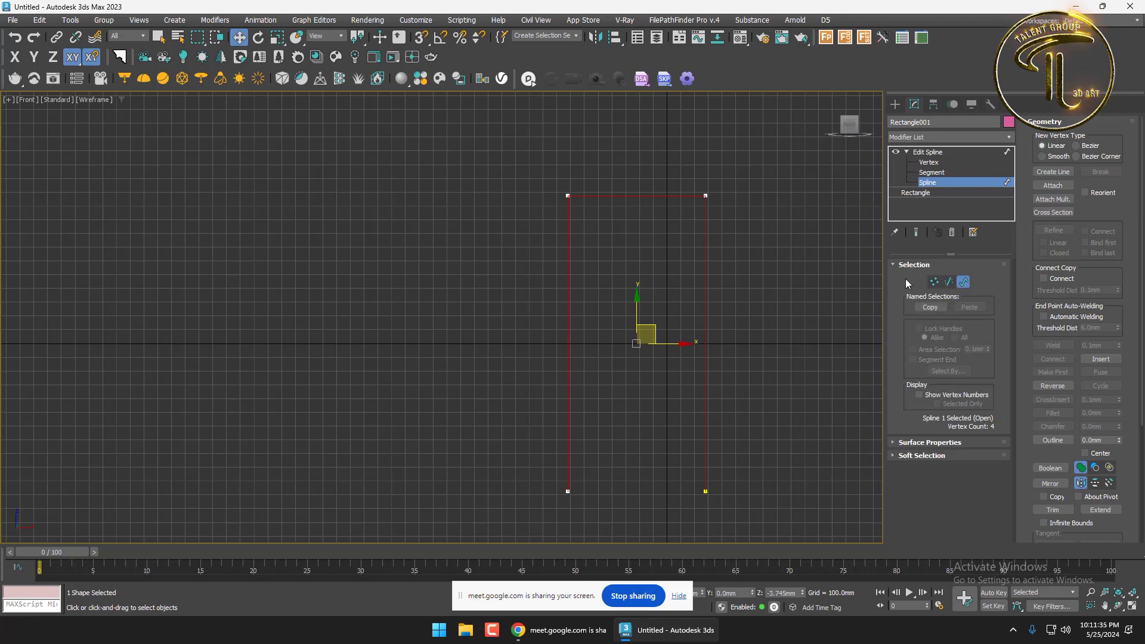
left_click(910, 442)
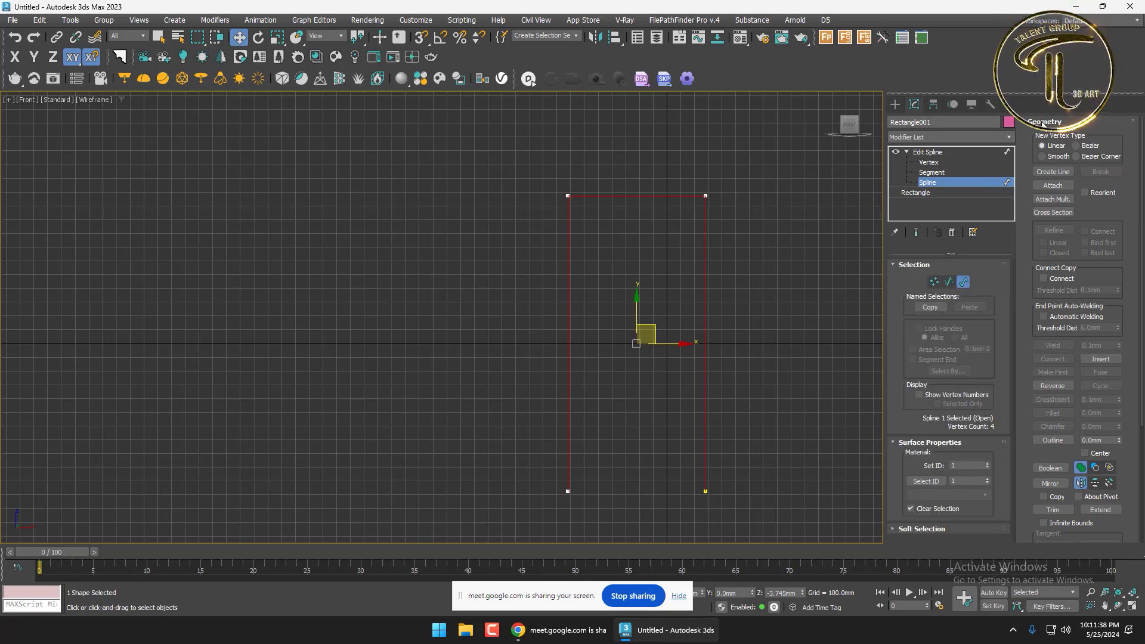
Collapse the Selection, Surface Properties and Soft Selection settings, leaving only the Geometry settings expanded
left_click(906, 528)
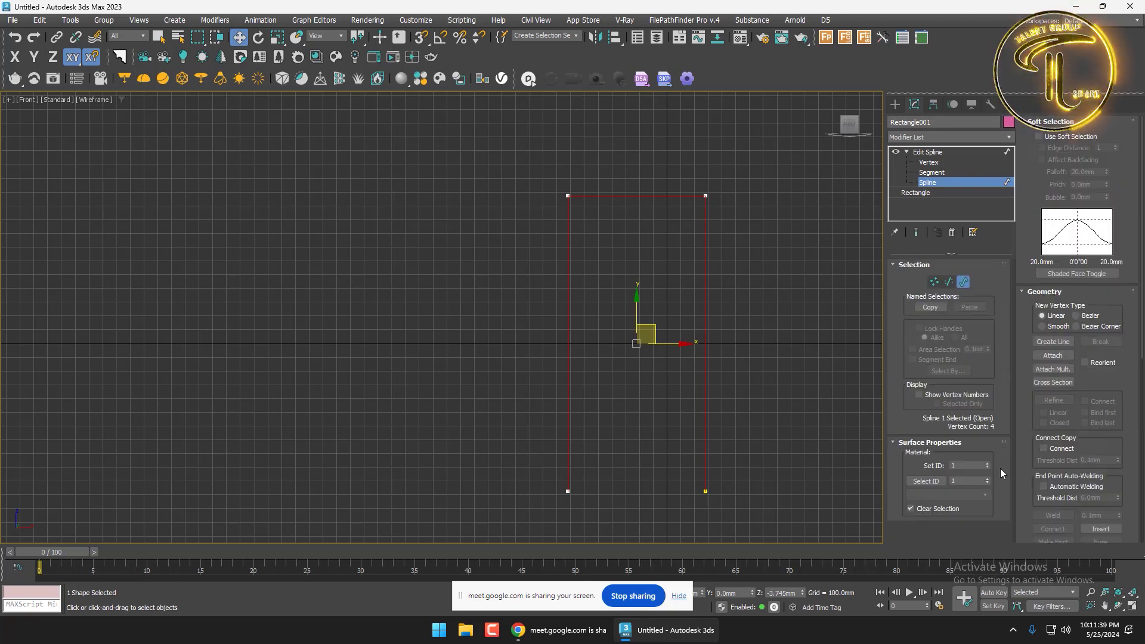
left_click(907, 265)
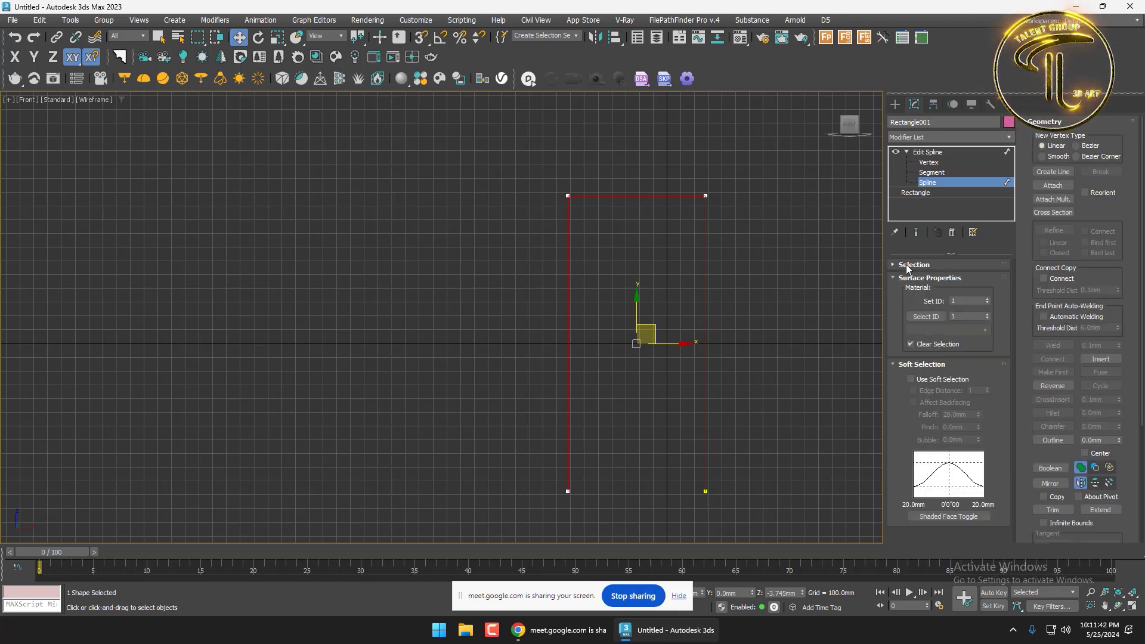
left_click(921, 279)
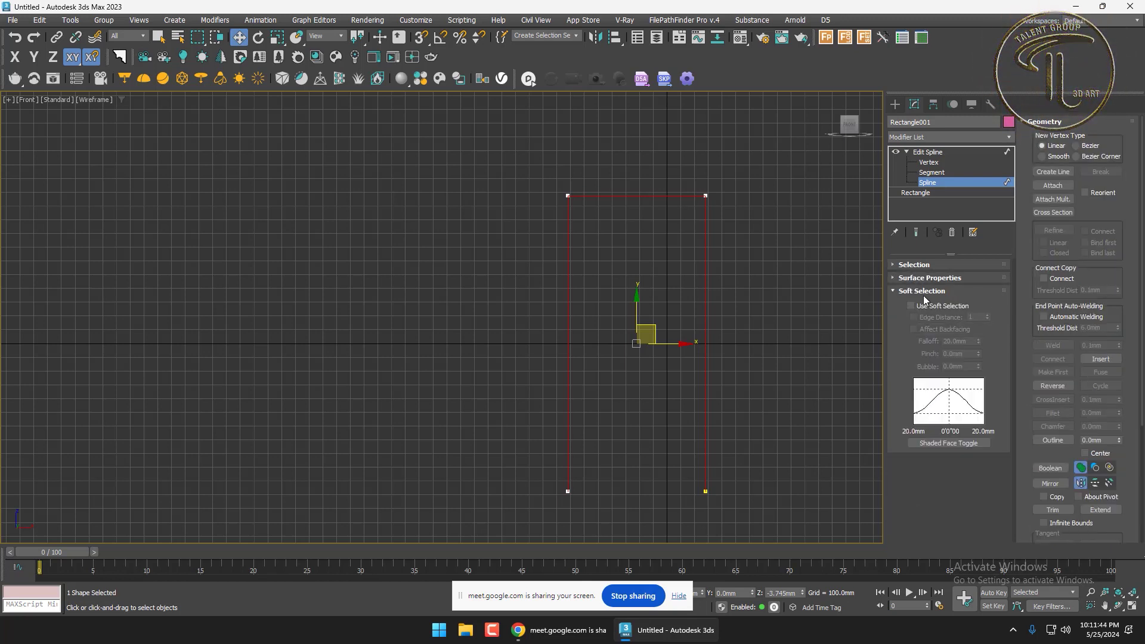
left_click(921, 291)
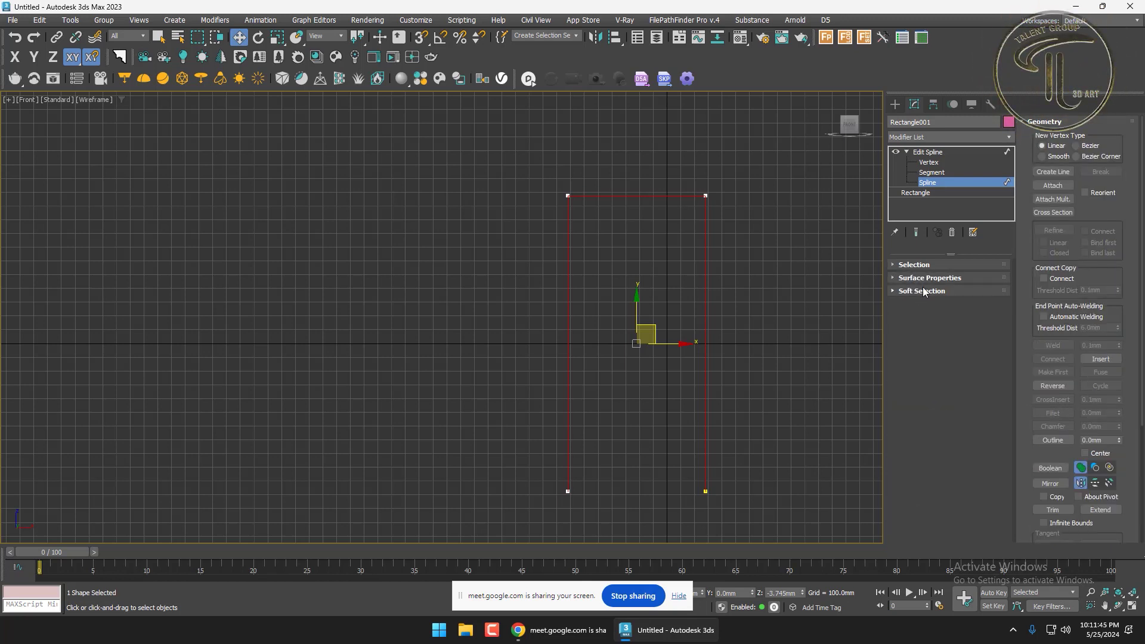
left_click(1059, 122)
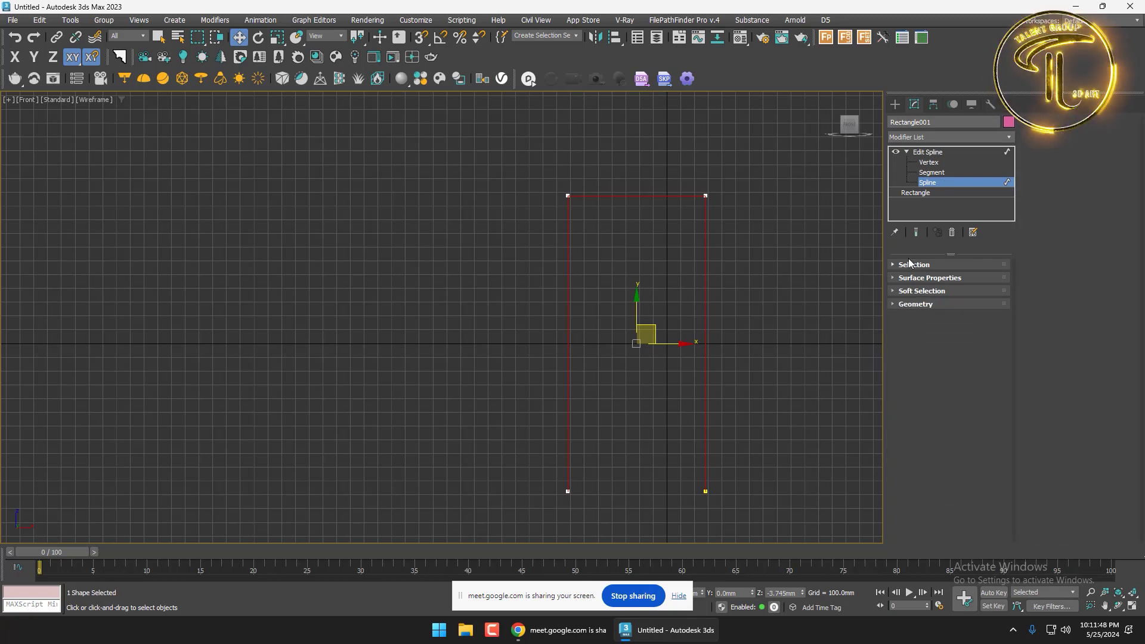
left_click(910, 306)
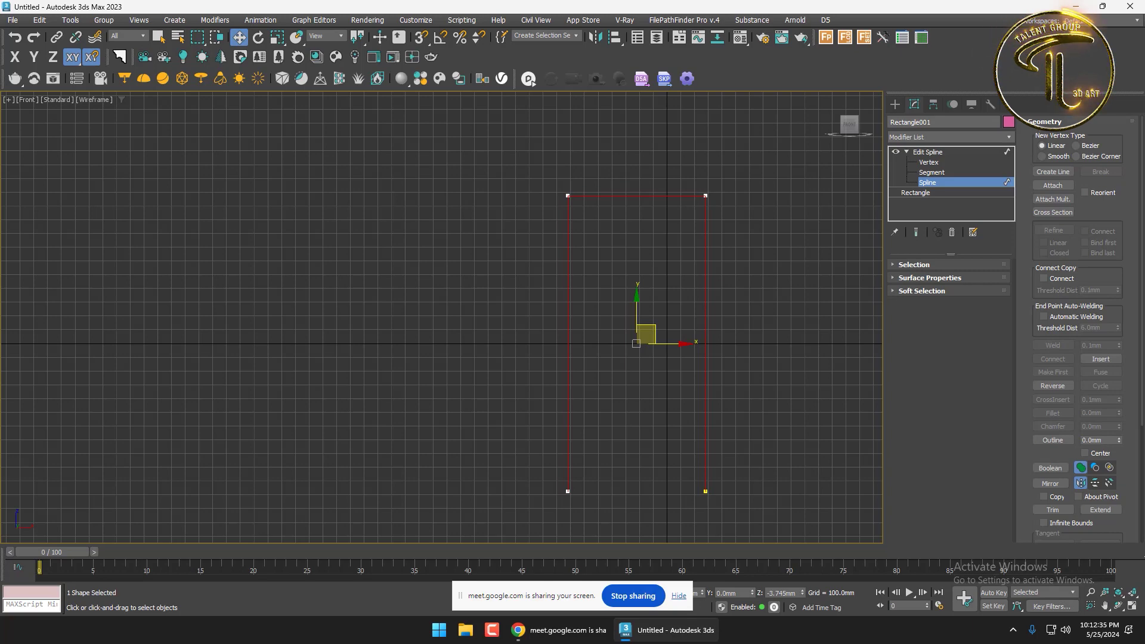
Switch to the Google Meet call in Chrome and maximize its window
key("alt+Tab")
left_click_drag(638, 80, 552, 37)
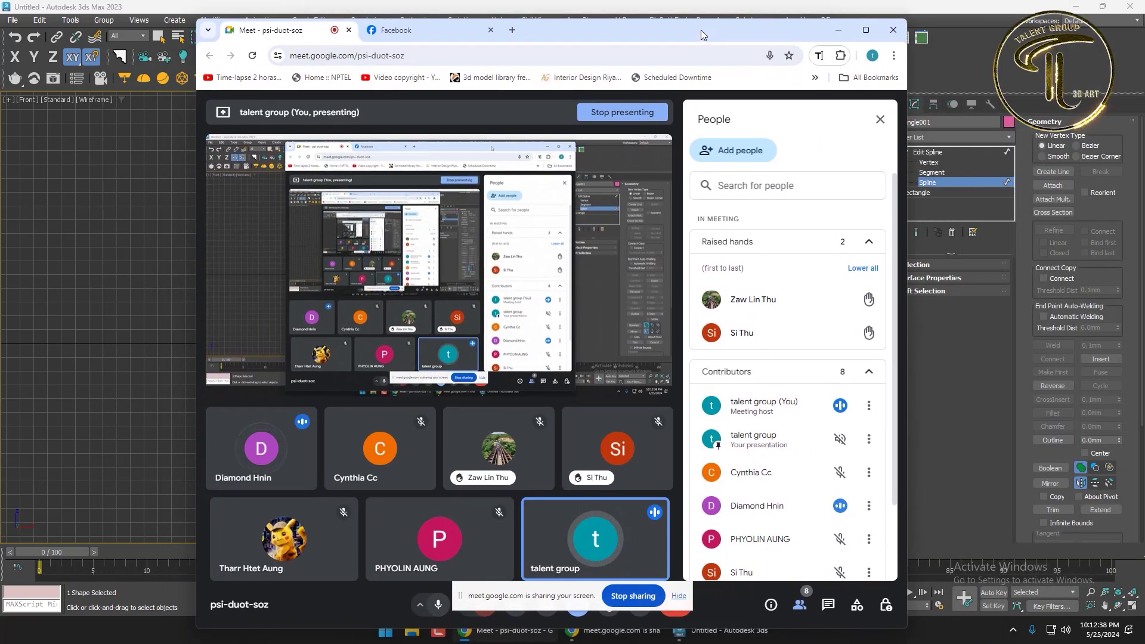
left_click(865, 30)
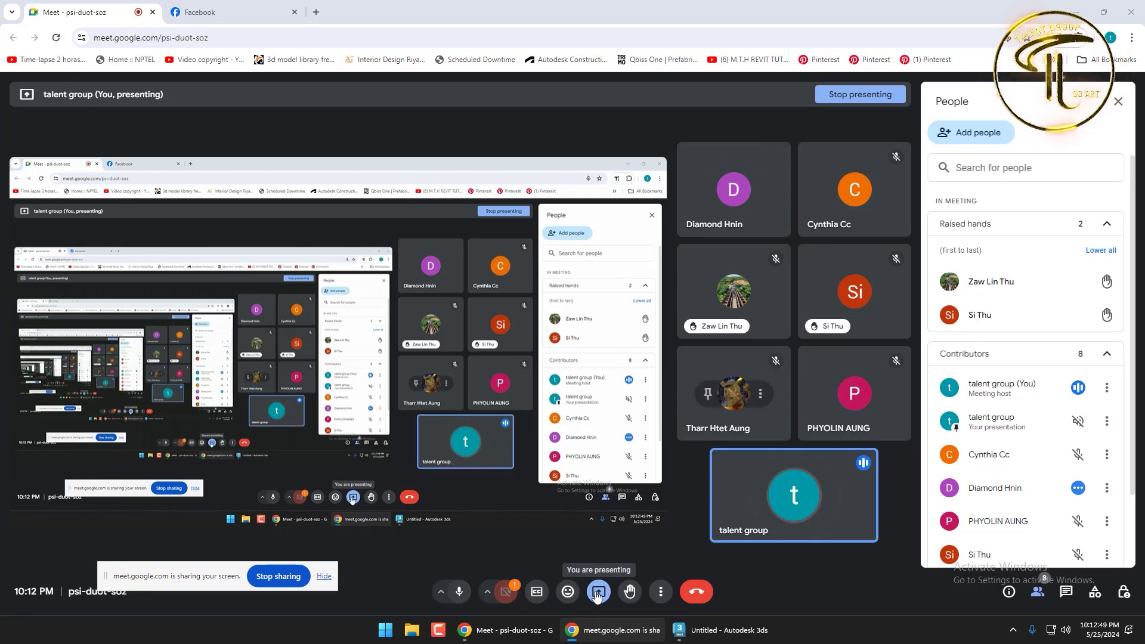
mouse_move(605, 572)
left_mouse_down()
mouse_move(582, 590)
mouse_move(597, 608)
mouse_move(623, 594)
mouse_move(608, 578)
left_mouse_up()
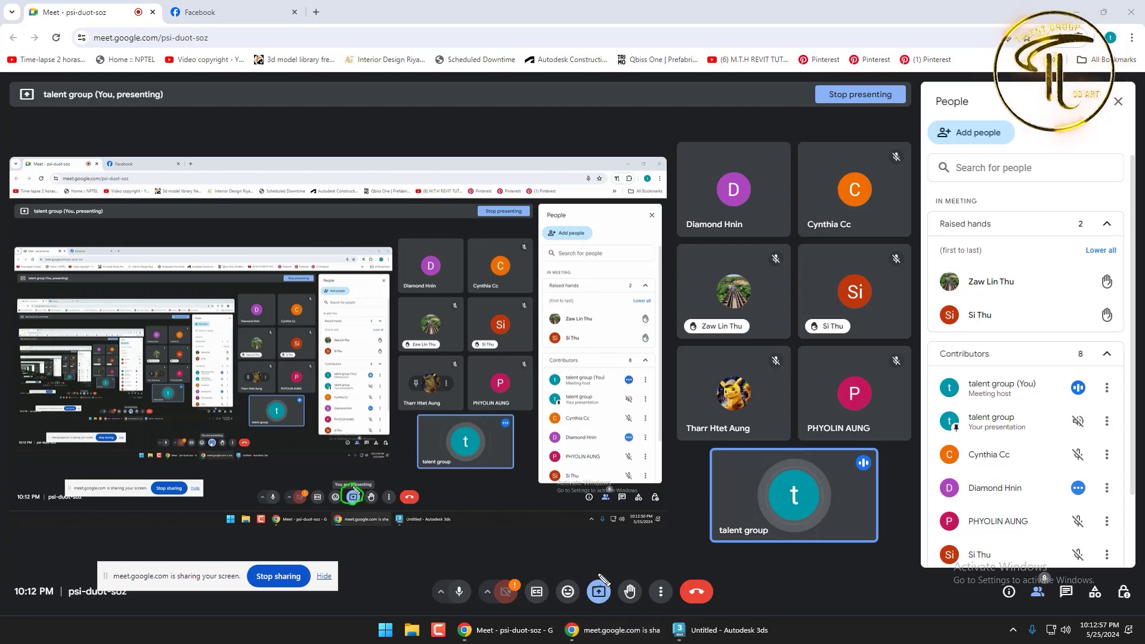
Preview Screen 1 and Screen 2 as Entire Screen choices for presenting something else, cancel the sharing, and return to 3ds Max
left_click(600, 587)
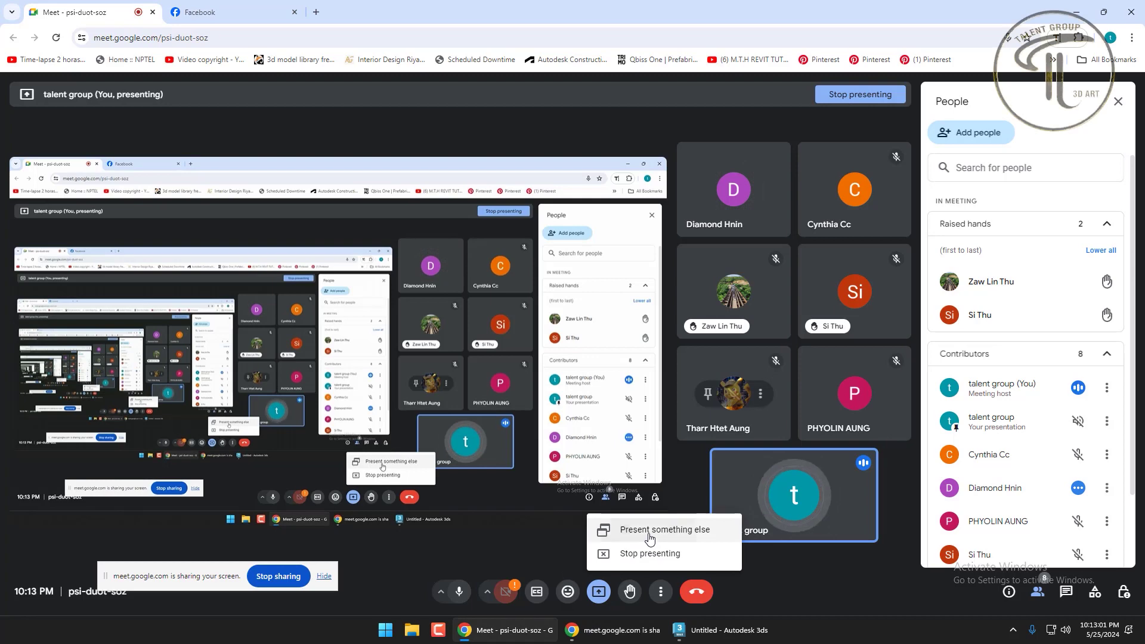
left_click(650, 538)
left_click(676, 108)
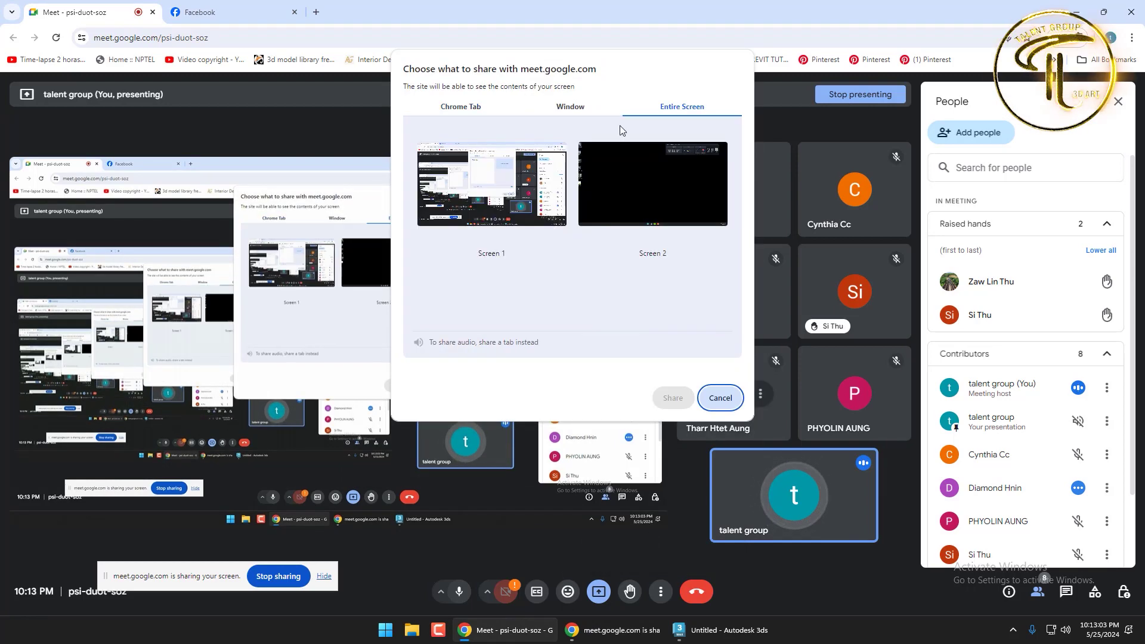
left_click(501, 192)
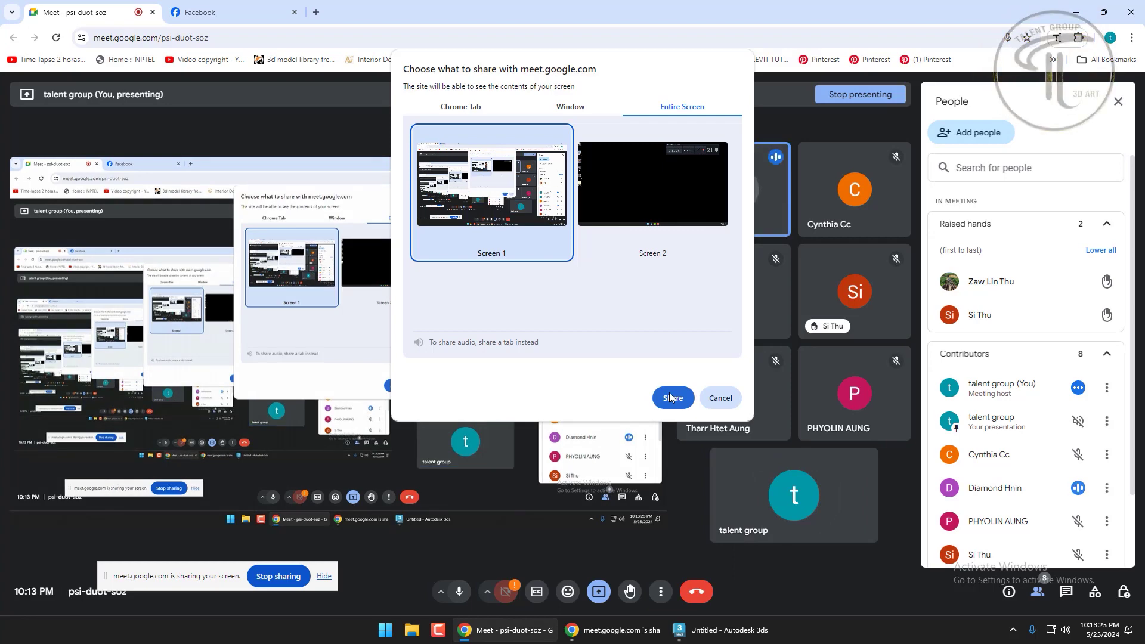
left_click(624, 201)
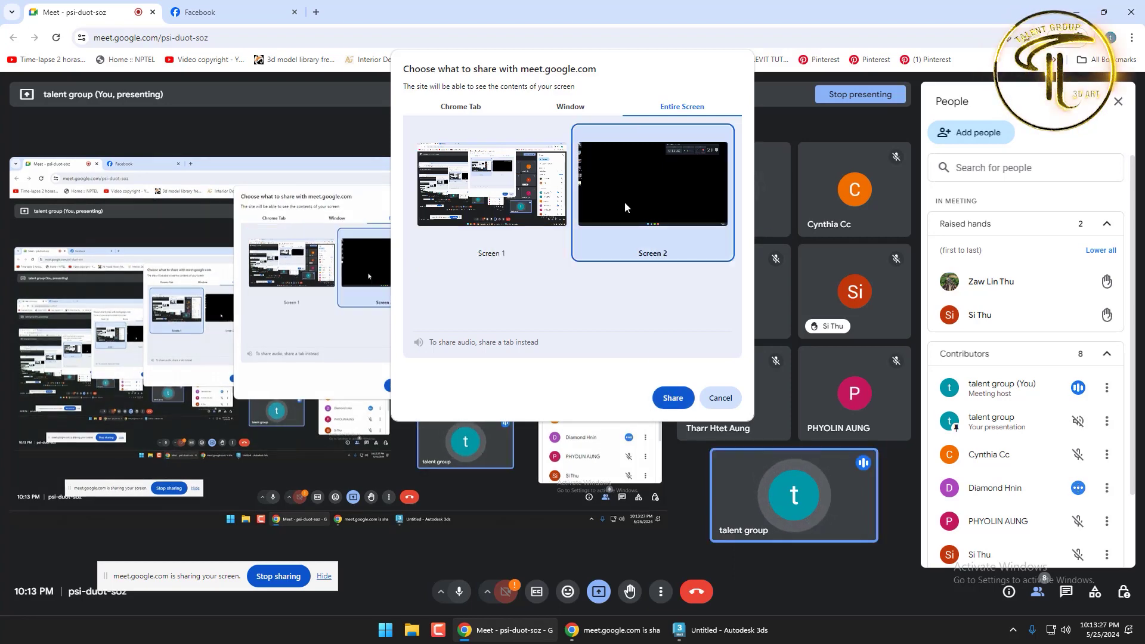
left_click(513, 200)
left_click(631, 210)
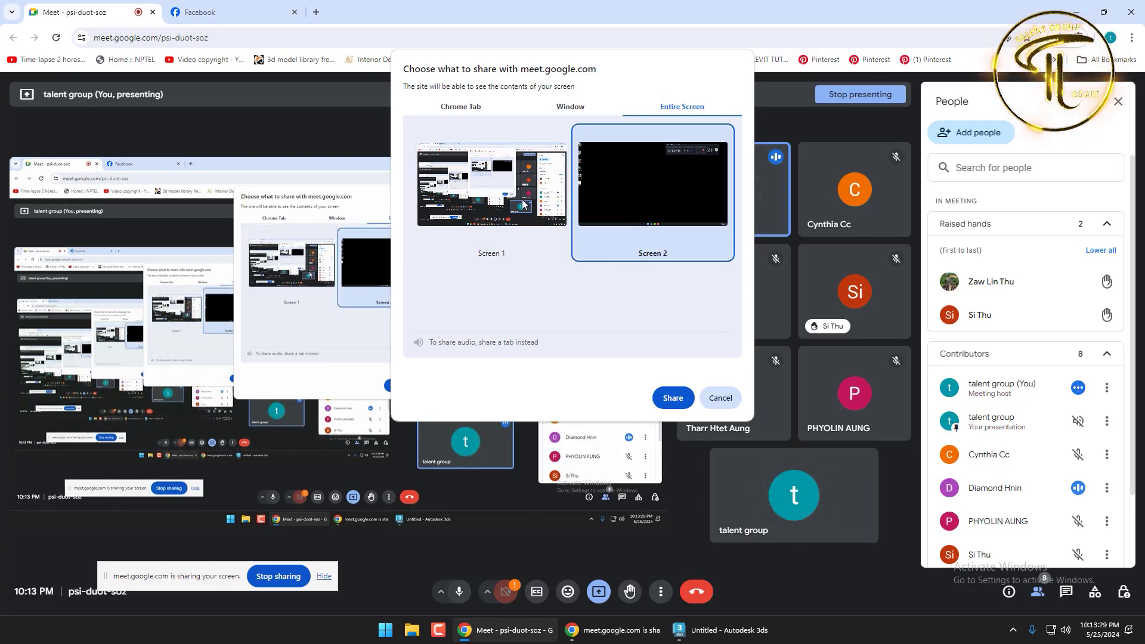
left_click(549, 189)
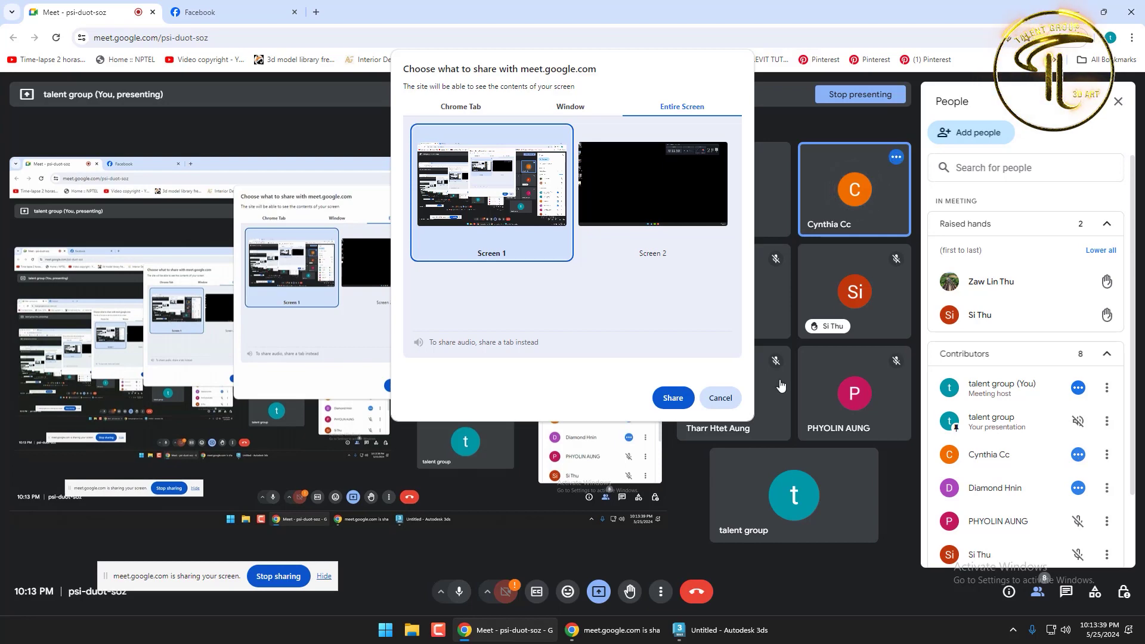
left_click(730, 397)
left_click_drag(649, 5, 1144, 119)
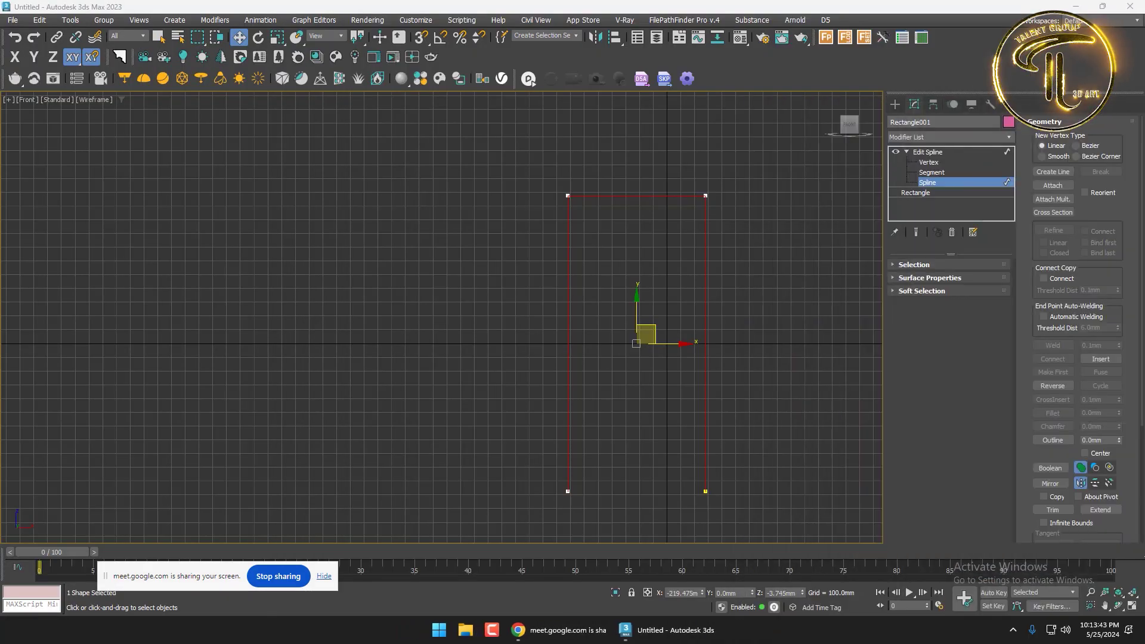
Examine the full set of Geometry options for the Spline level, collapsing and reopening them once
scroll(1049, 333, "down", 3)
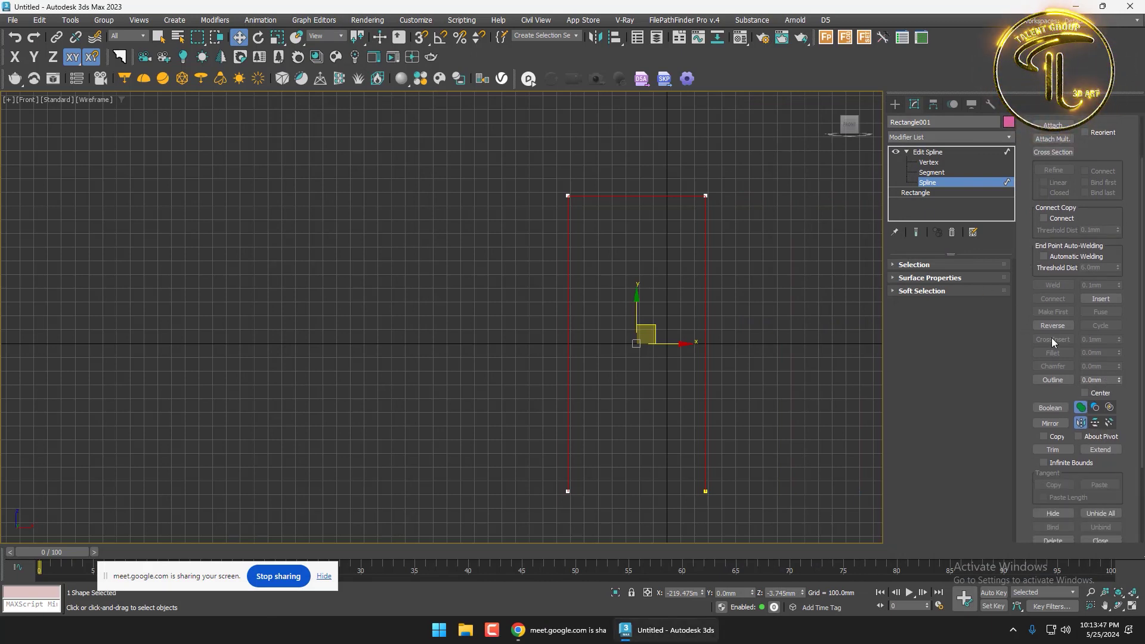
scroll(1025, 394, "up", 3)
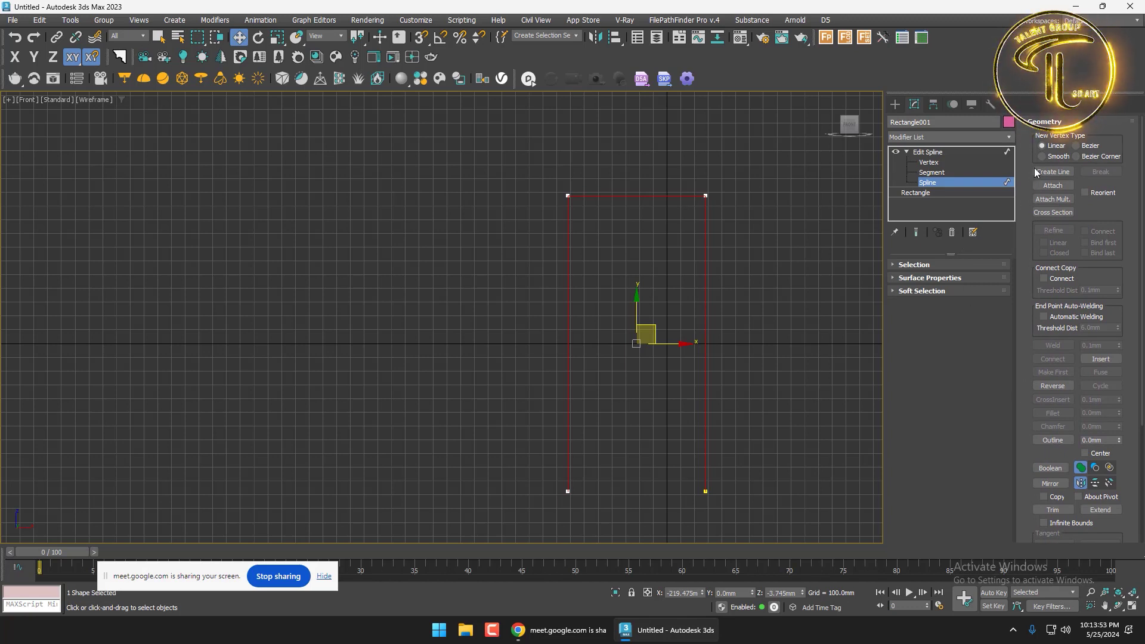
left_click(1037, 122)
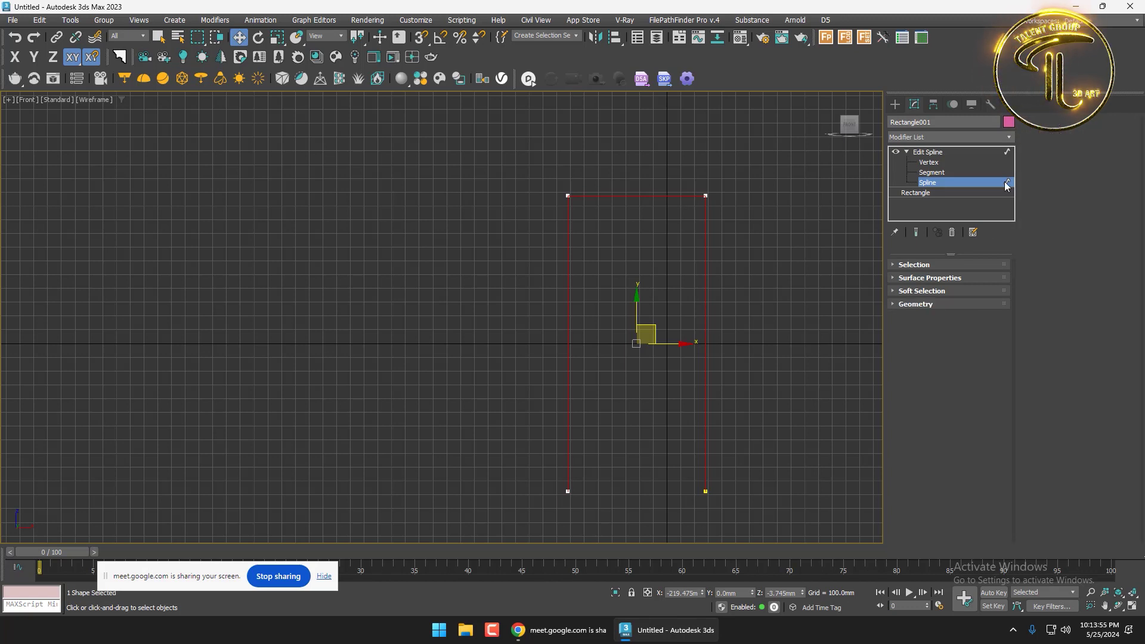
left_click(942, 303)
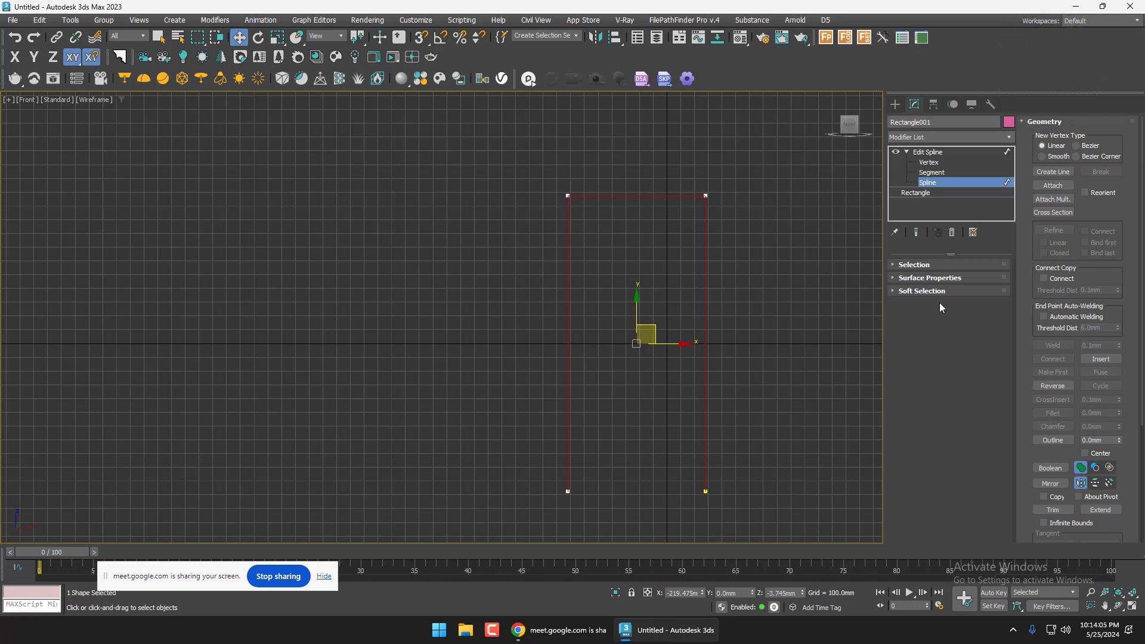
left_click_drag(1033, 446, 1012, 255)
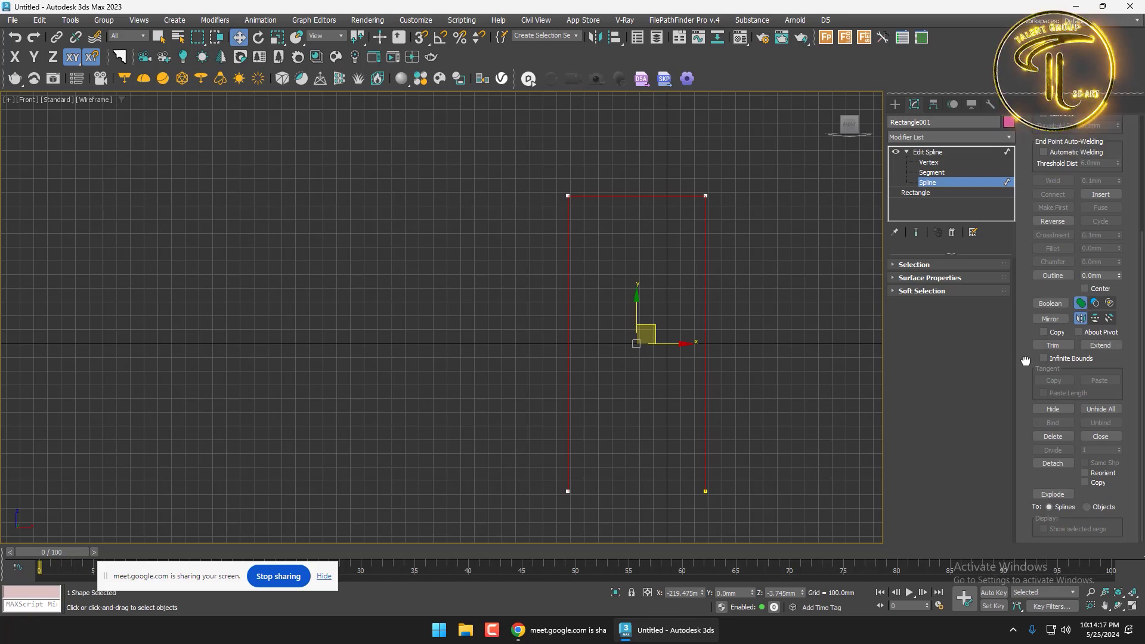
scroll(1016, 373, "up", 1)
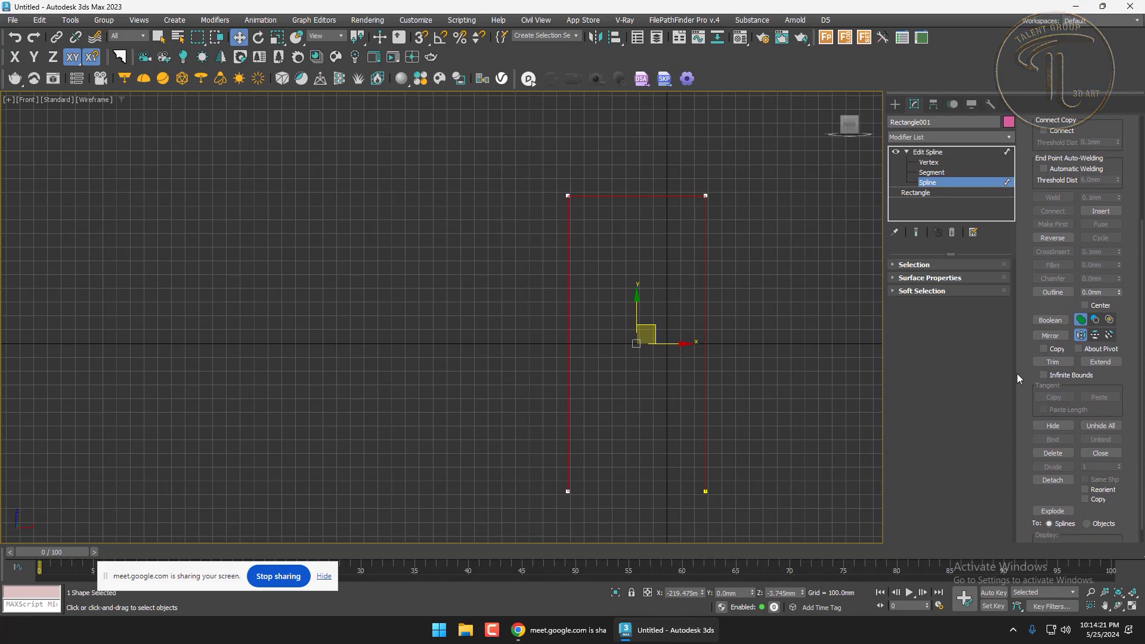
scroll(1023, 373, "up", 5)
scroll(1027, 199, "up", 2)
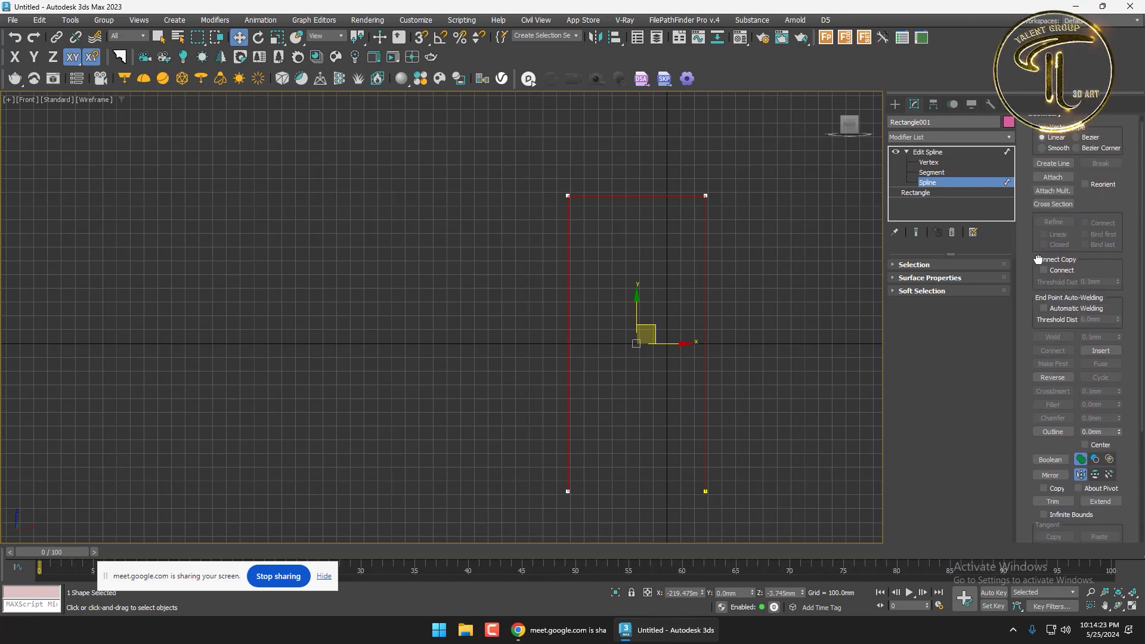
Expand the Selection settings and narrow the command panel to one column, with the Outline option in view
left_click(914, 265)
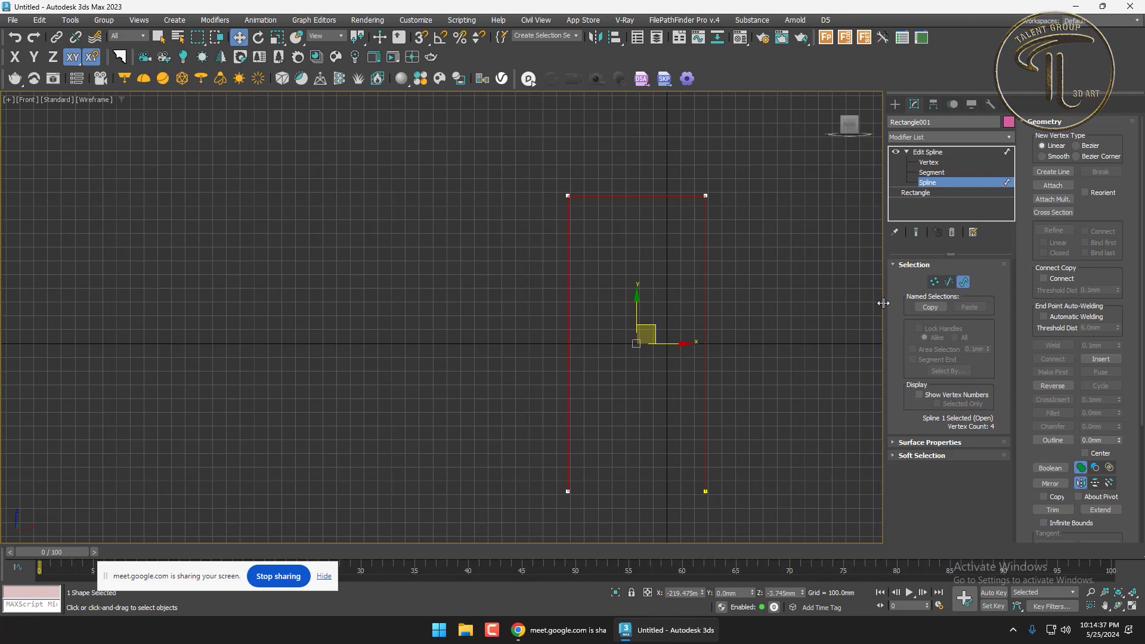
left_click_drag(883, 302, 1027, 320)
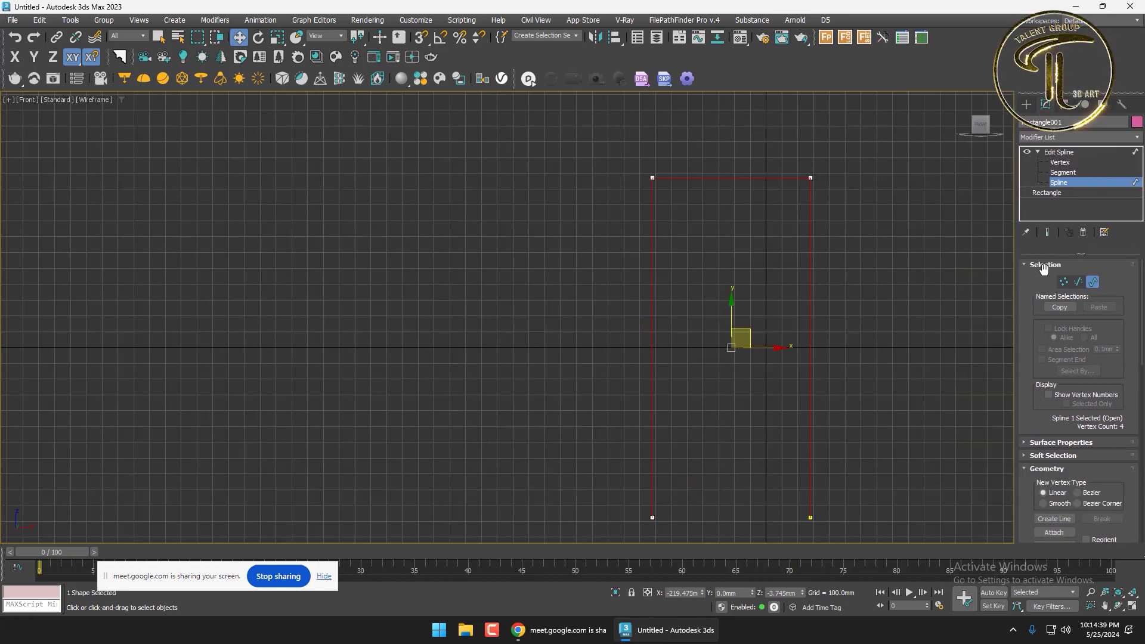
left_click_drag(1029, 412, 1023, 330)
scroll(1023, 331, "down", 2)
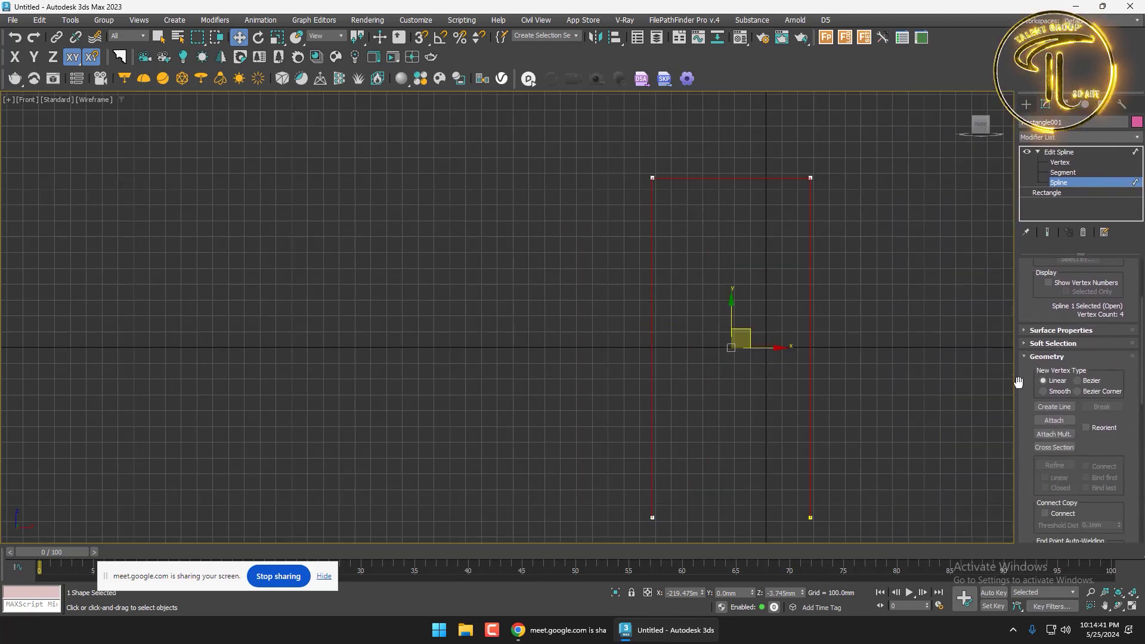
left_click_drag(1023, 385, 1018, 240)
left_click_drag(1107, 401, 1103, 247)
left_click_drag(1022, 385, 1017, 268)
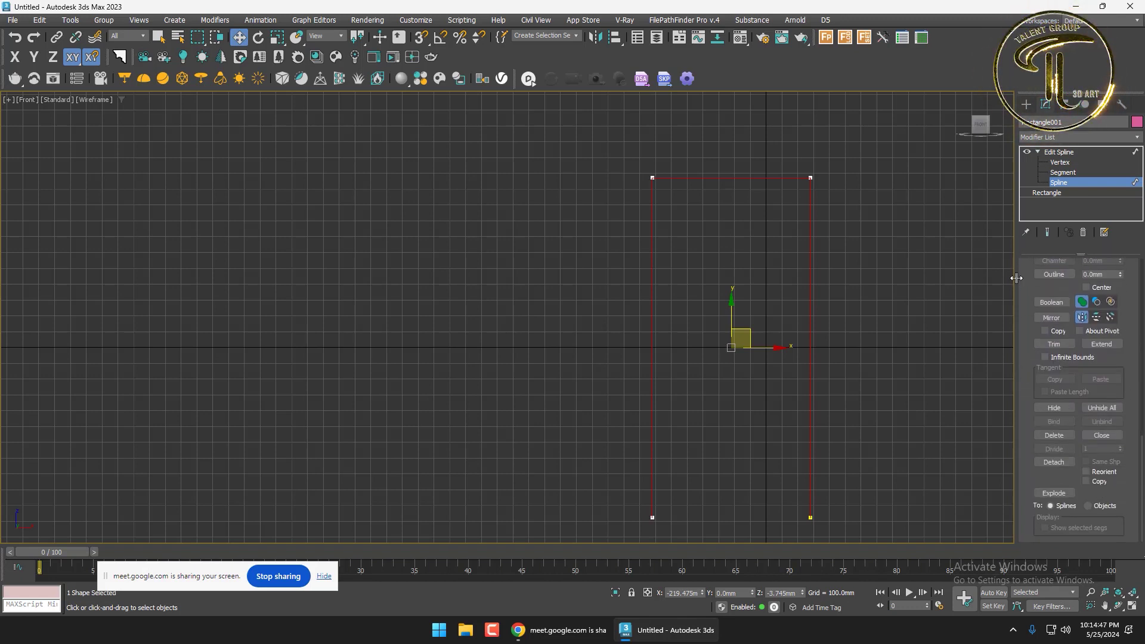
Widen the command panel to several columns, return it to a single column, and find the Outline option again
left_click_drag(1014, 276, 611, 288)
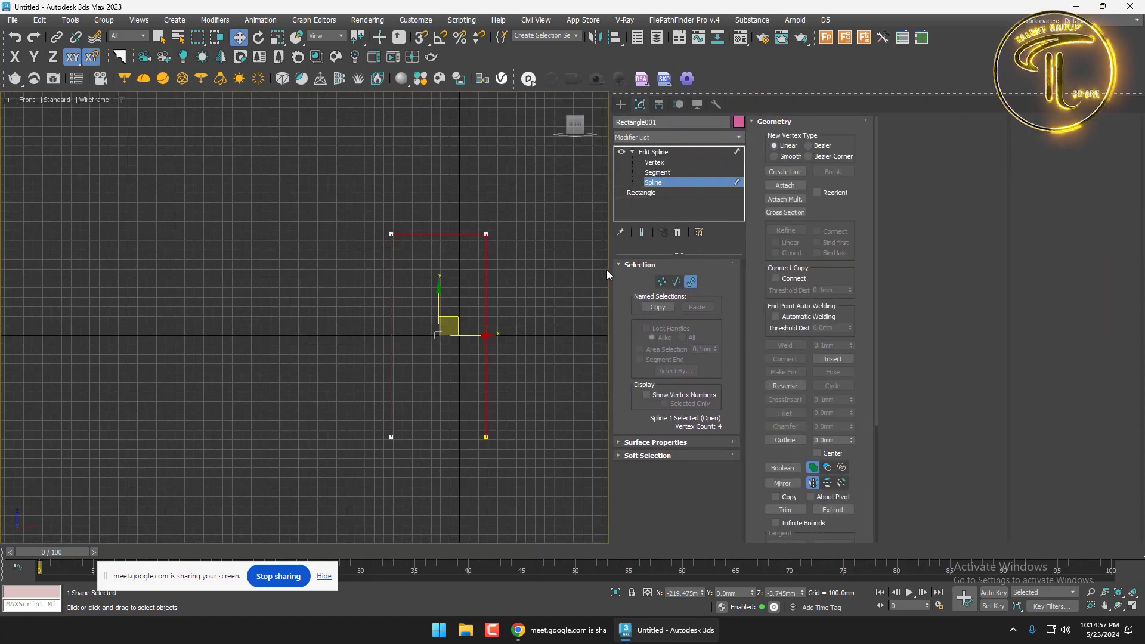
left_click_drag(608, 270, 1004, 264)
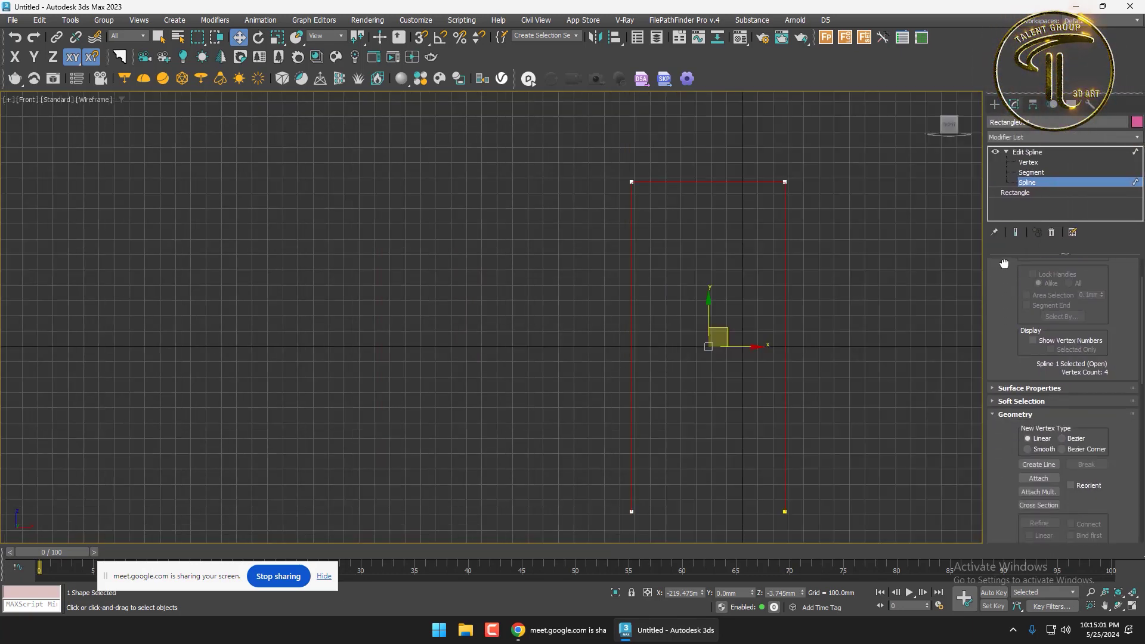
scroll(1007, 304, "down", 3)
scroll(1004, 322, "down", 2)
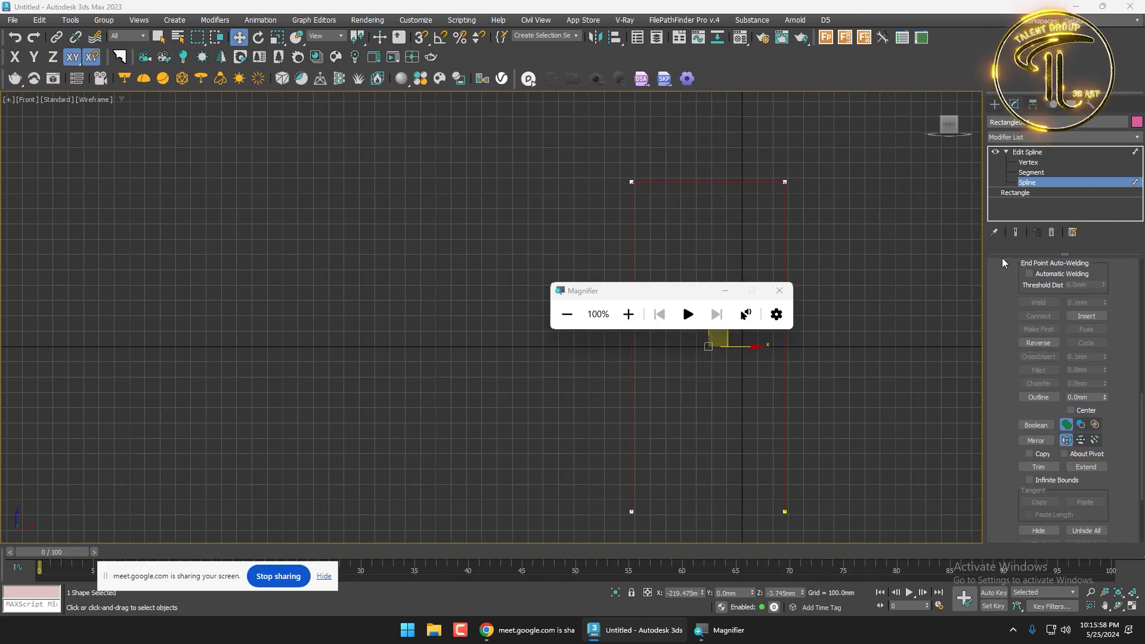
Close the Magnifier and outline the selected open spline by 50 mm
left_click(779, 290)
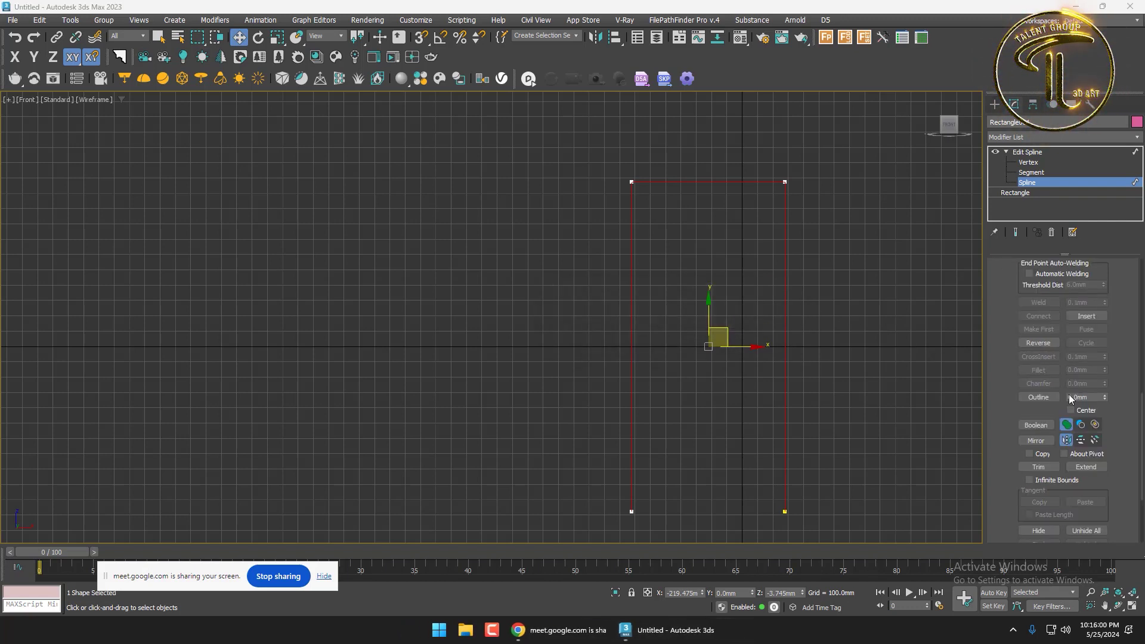
left_click(1089, 398)
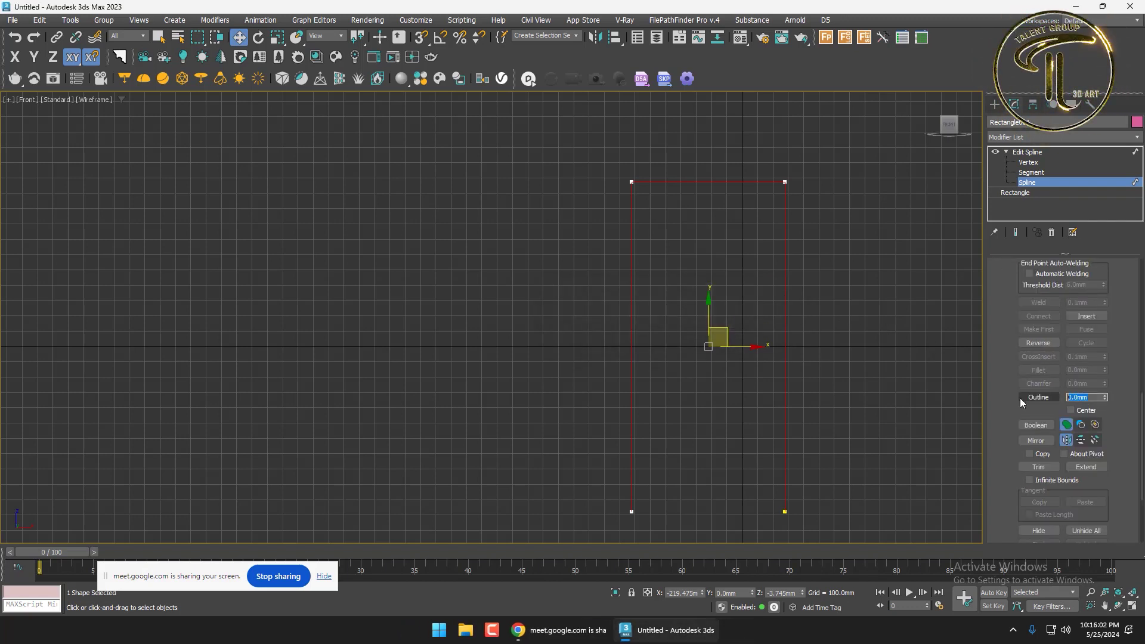
type("50")
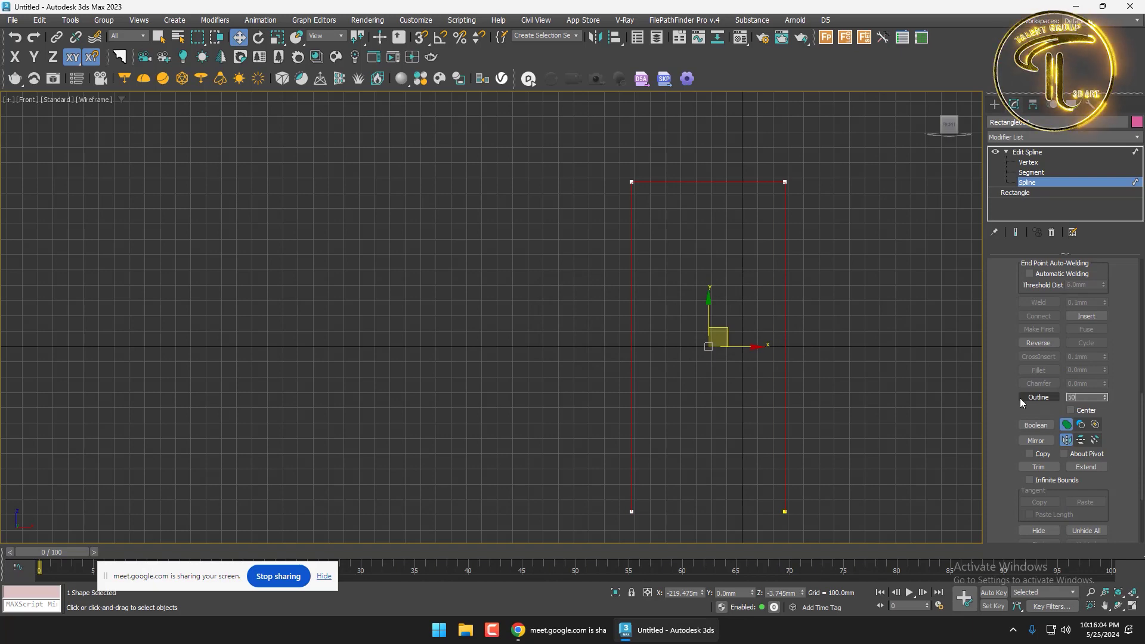
key("Return")
scroll(713, 195, "up", 2)
scroll(713, 195, "up", 1)
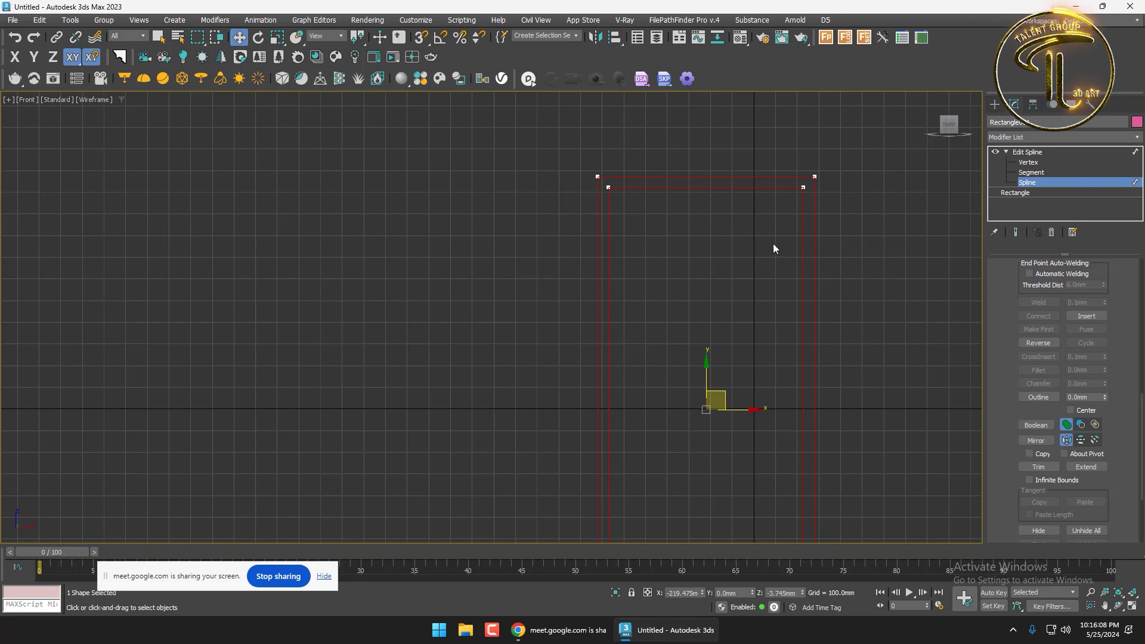
middle_click_drag(773, 248, 775, 233)
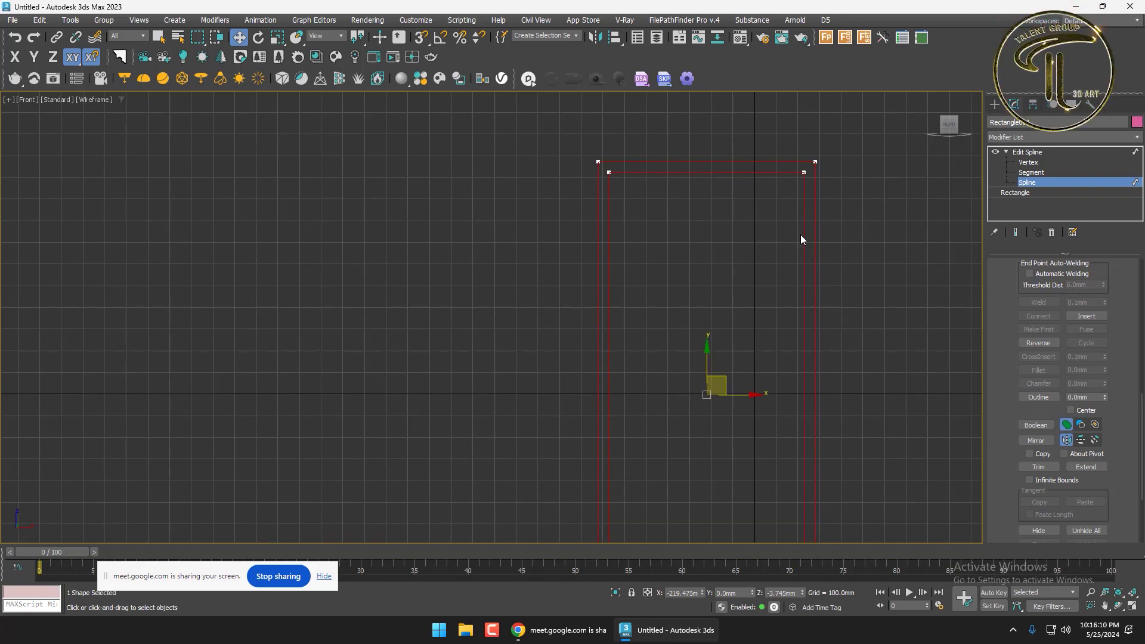
Try outlining the open spline by -50 mm towards the opposite side, and undo that outline
left_click(1092, 397)
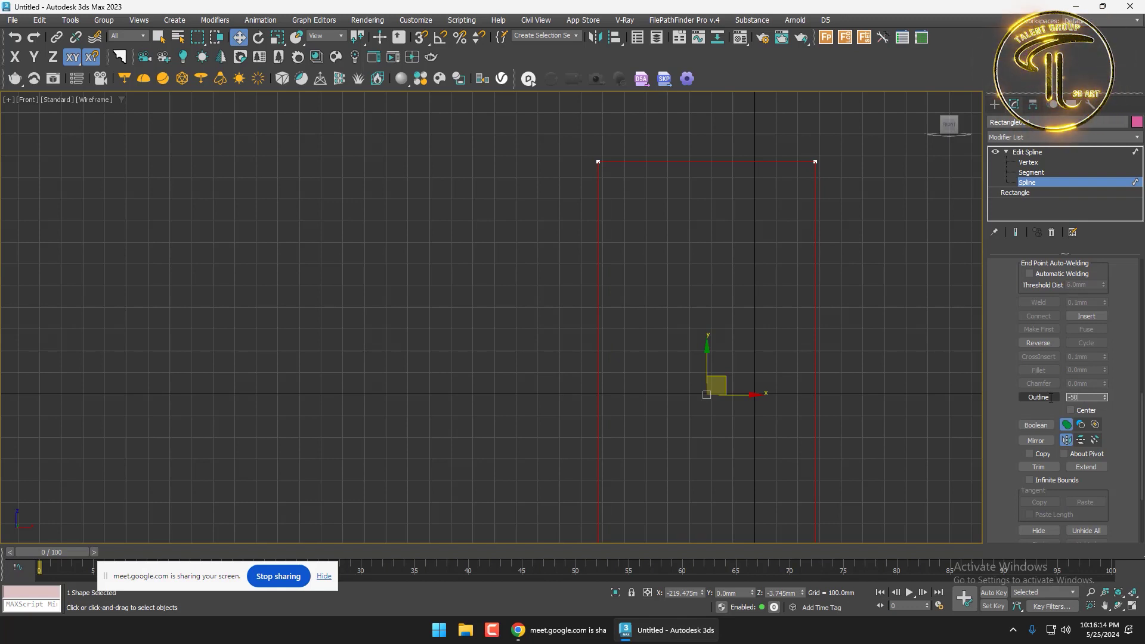
type("-50")
key("Return")
scroll(830, 238, "down", 2)
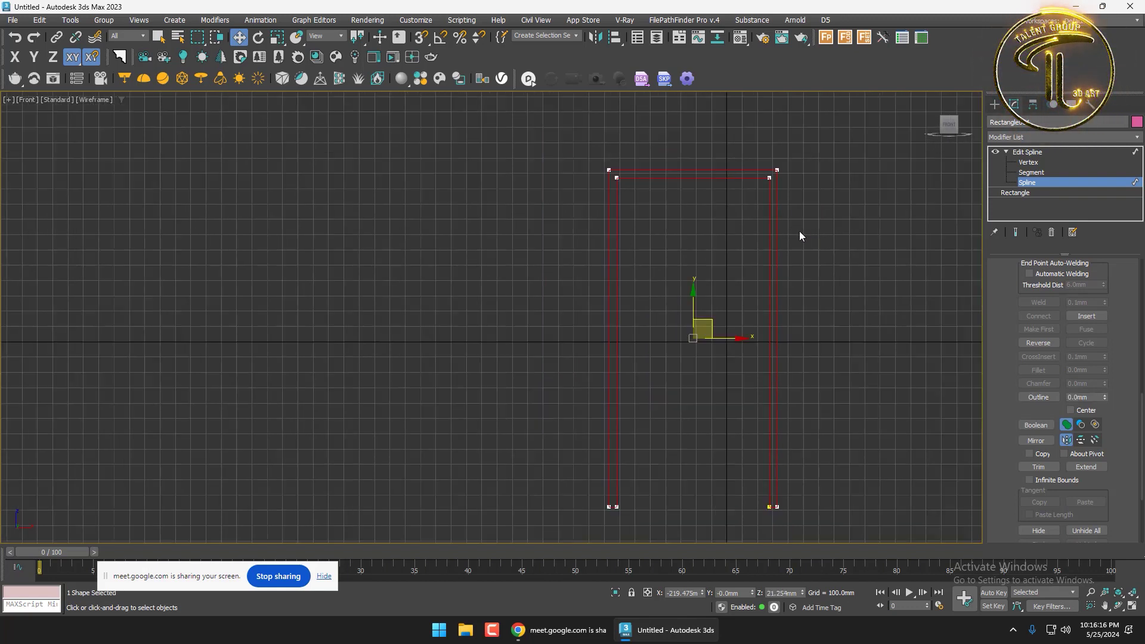
left_click(15, 36)
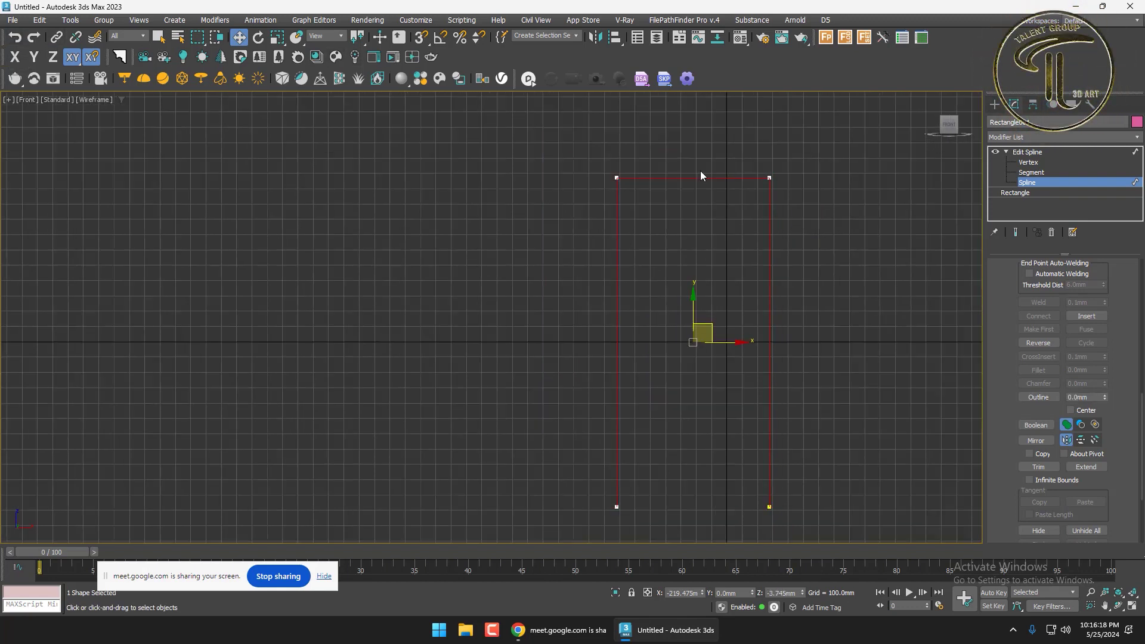
Outline the selected open spline by 50 mm towards the inside of the door frame
left_click(1096, 396)
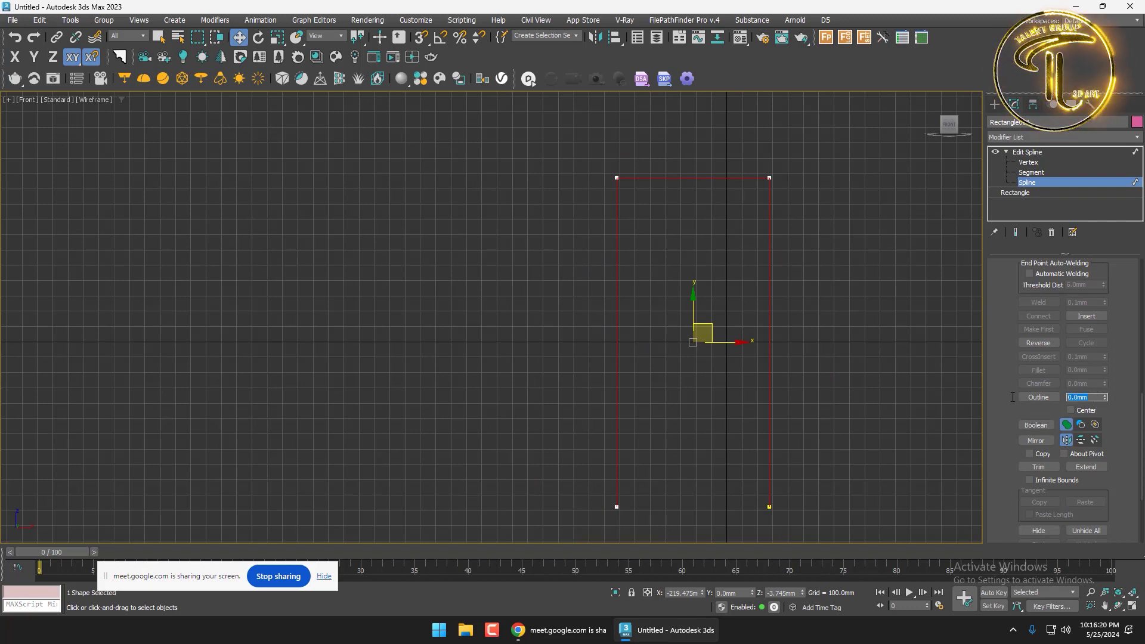
middle_click_drag(844, 327, 878, 324)
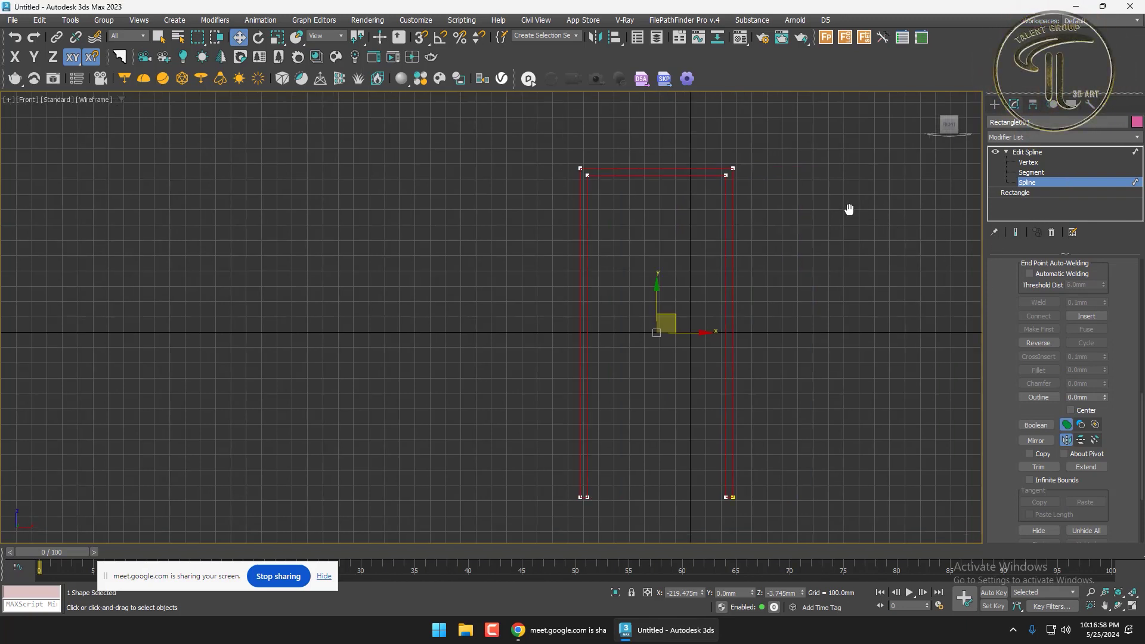
middle_click_drag(954, 295, 869, 285)
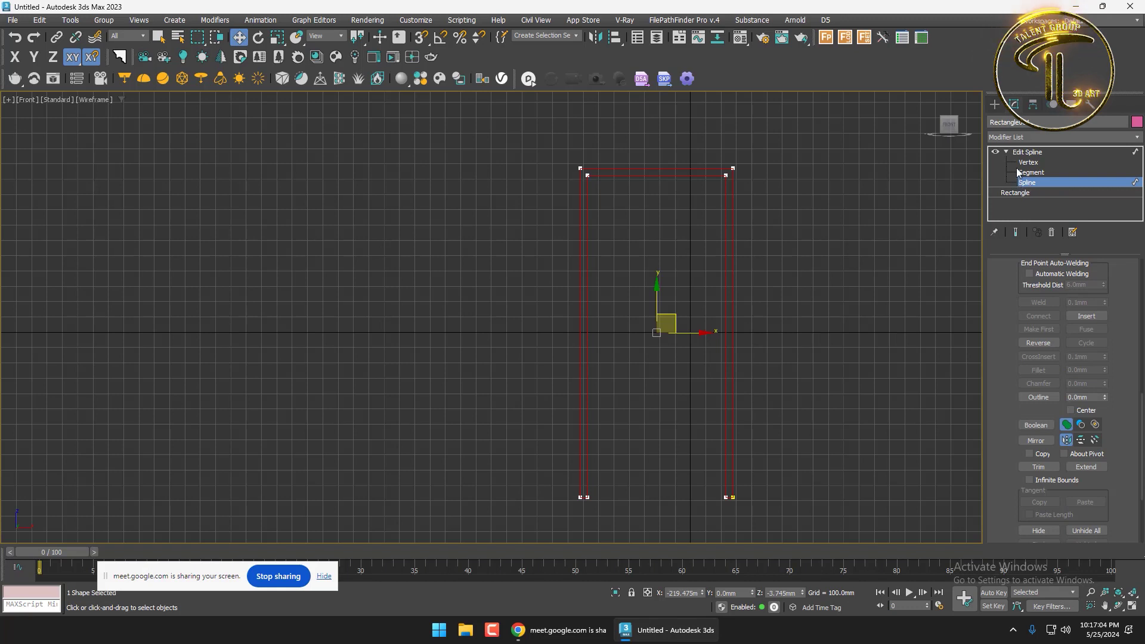
Check the outlined door frame at Spline level by selecting and deselecting its spline
scroll(997, 322, "up", 10)
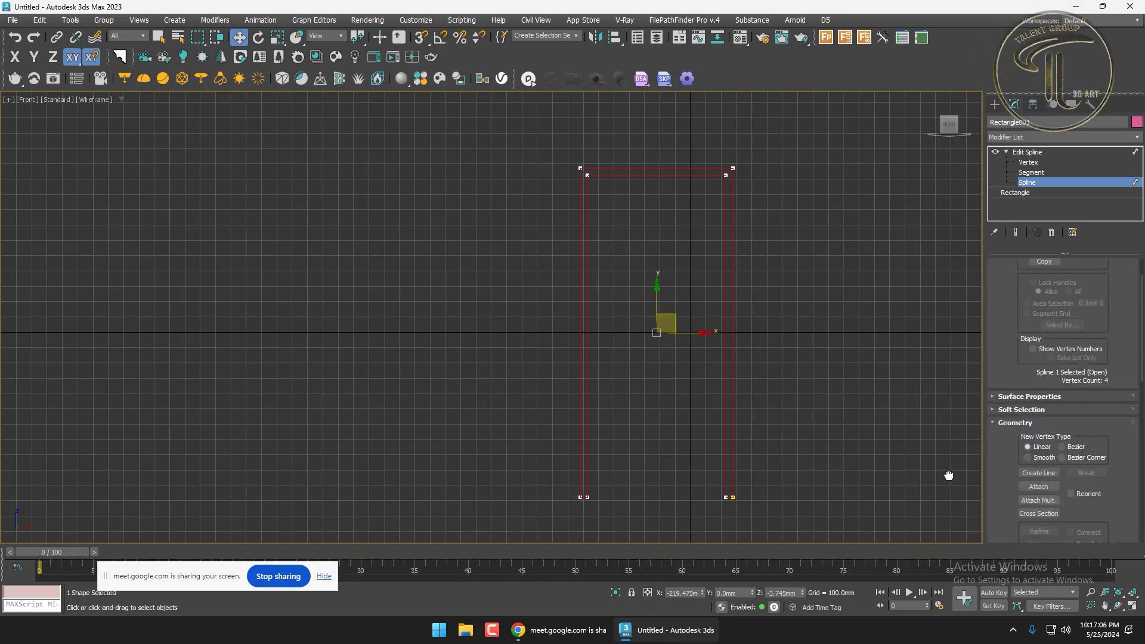
scroll(991, 331, "up", 2)
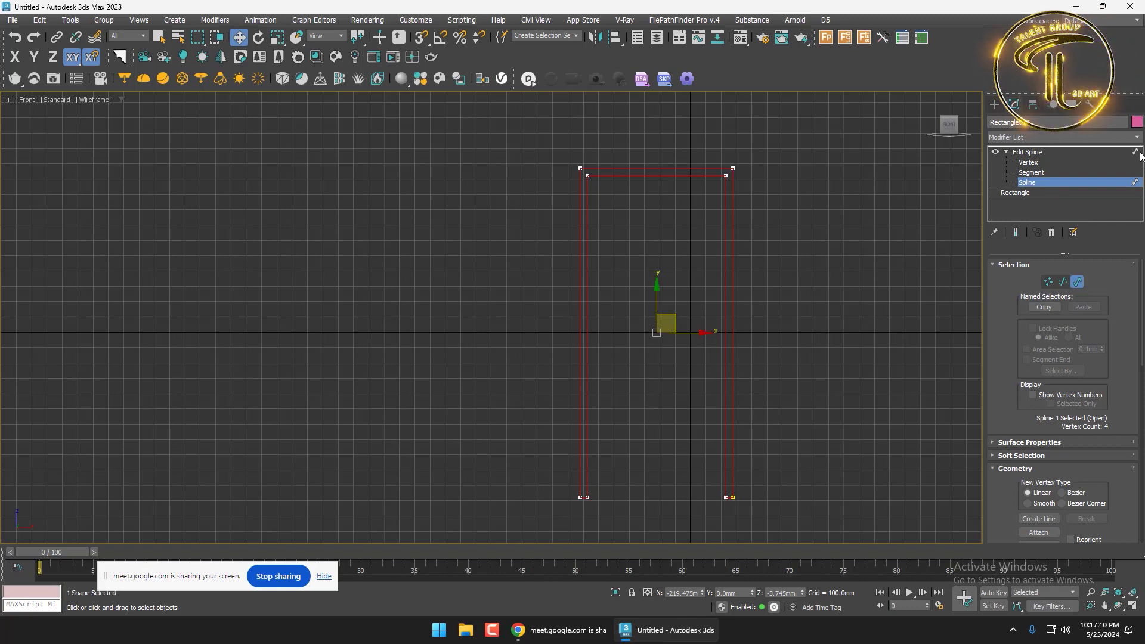
left_click(861, 195)
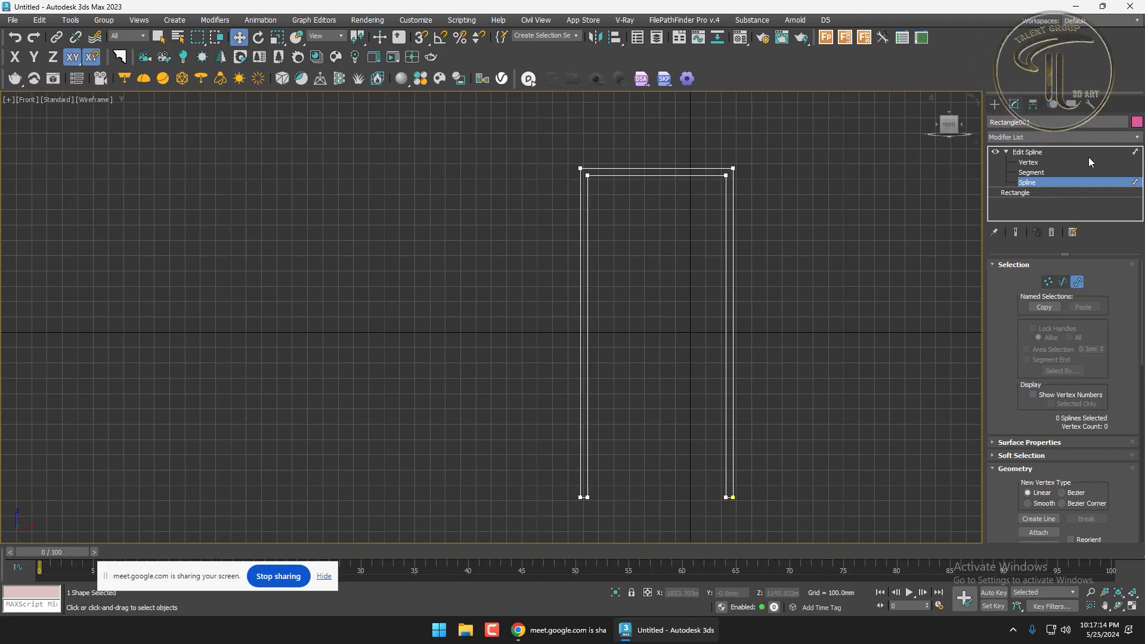
left_click_drag(763, 203, 698, 230)
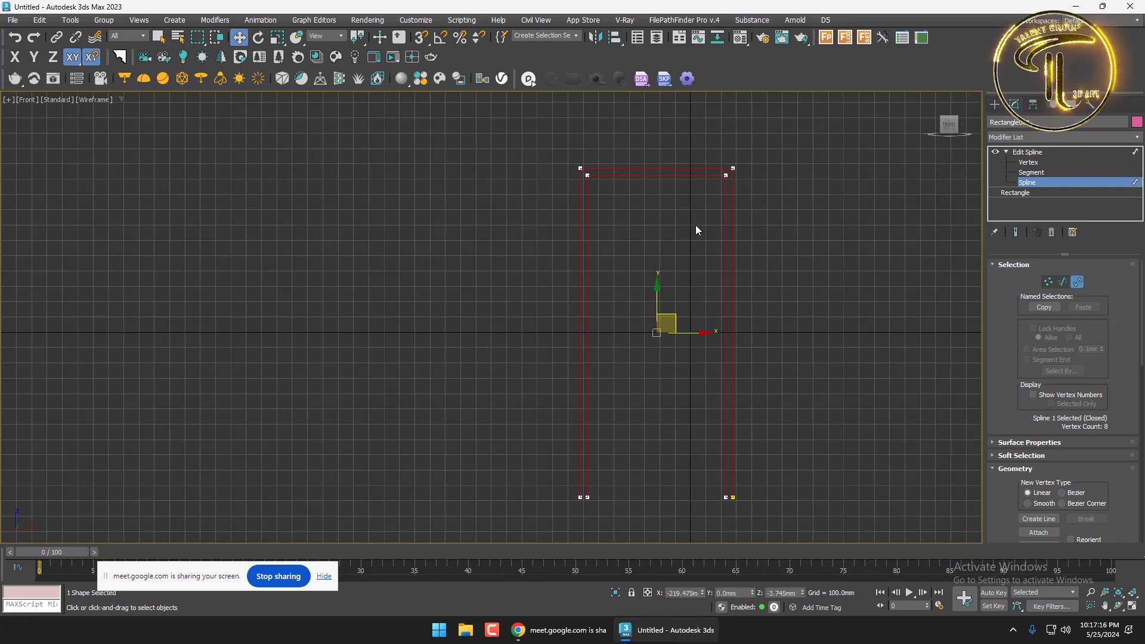
left_click(843, 184)
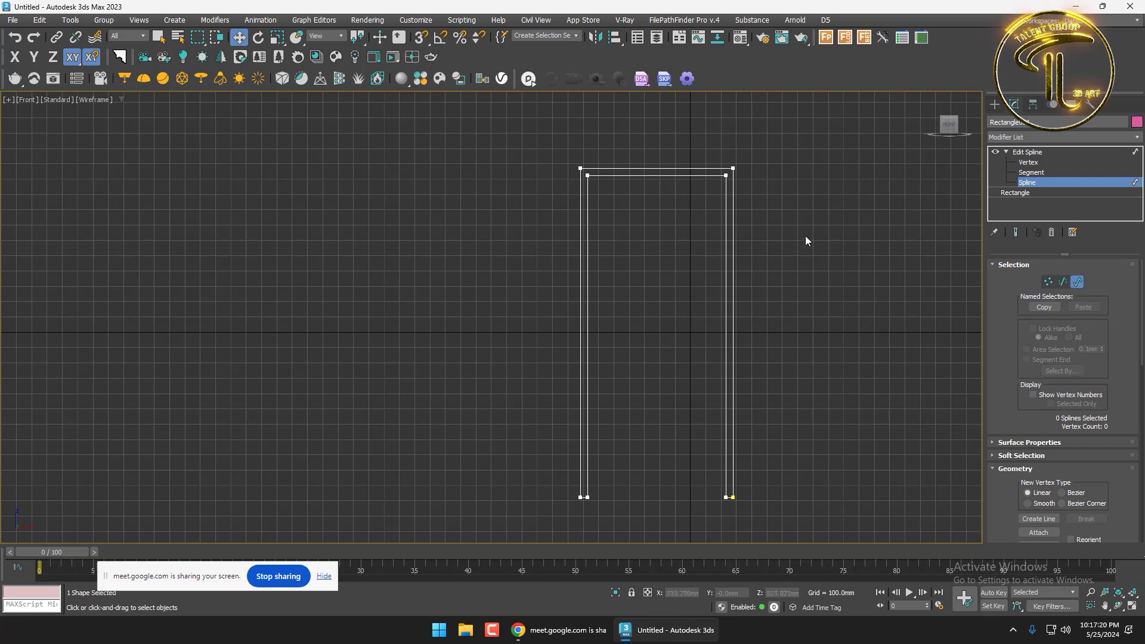
scroll(801, 254, "down", 5)
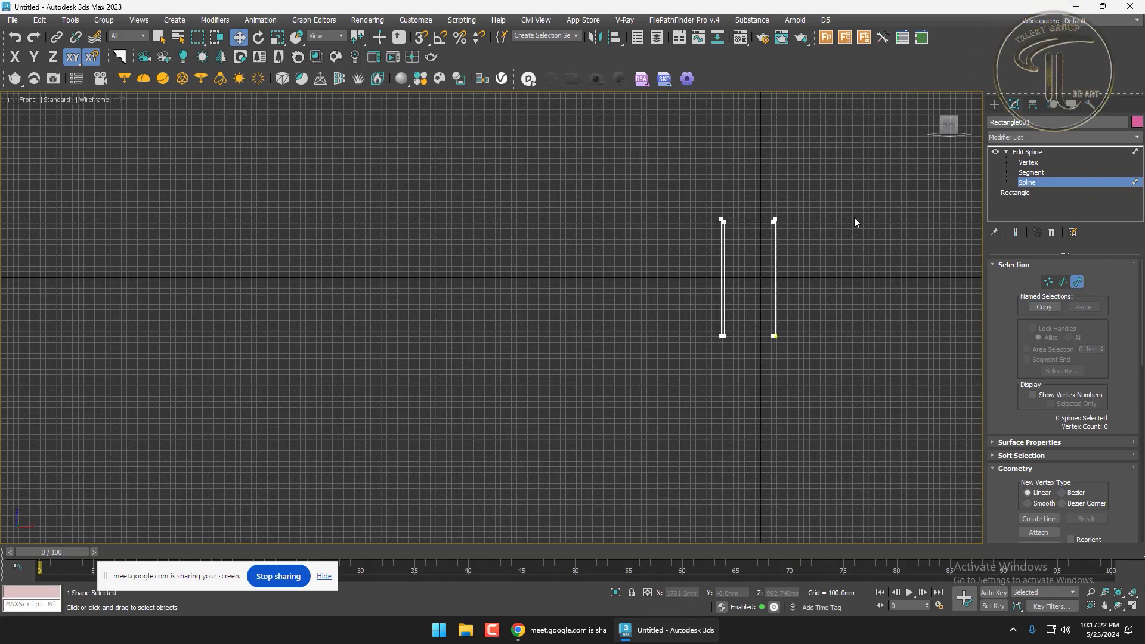
left_click_drag(793, 239, 719, 203)
left_click(274, 334)
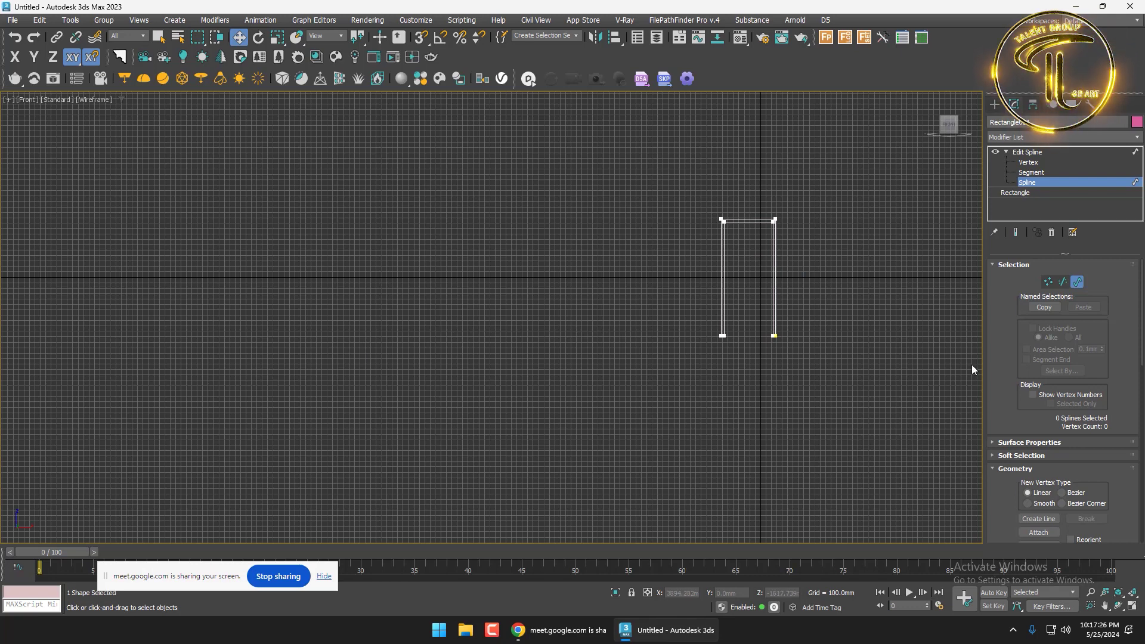
Leave the Spline sub-object level and deselect the door frame shape
left_click(1033, 184)
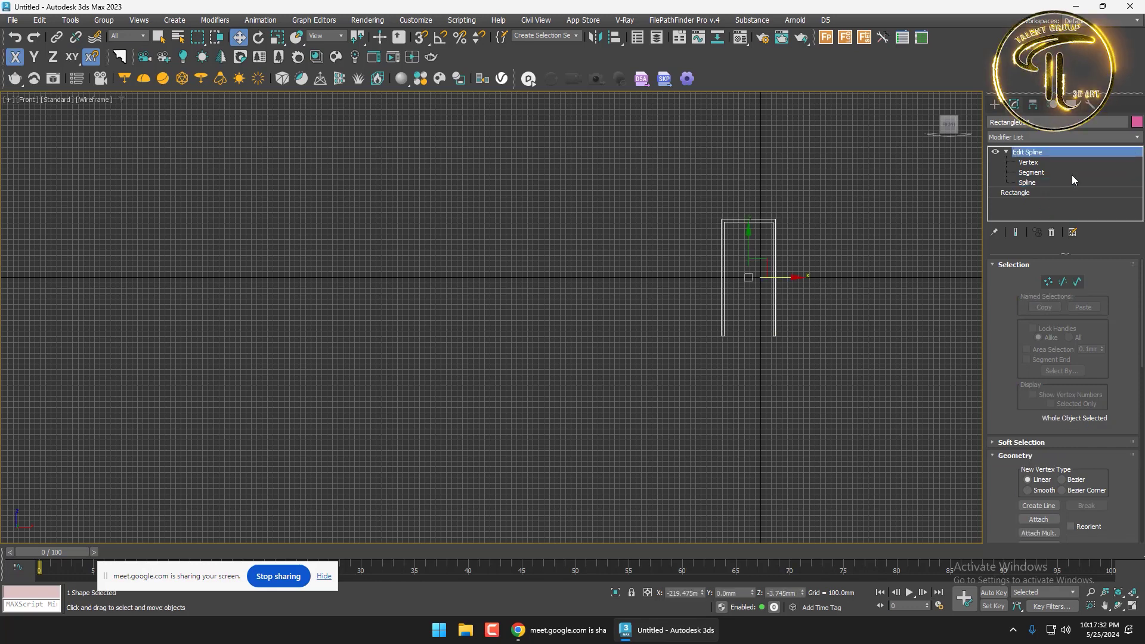
left_click(829, 187)
middle_click_drag(792, 265, 776, 287)
scroll(777, 286, "up", 5)
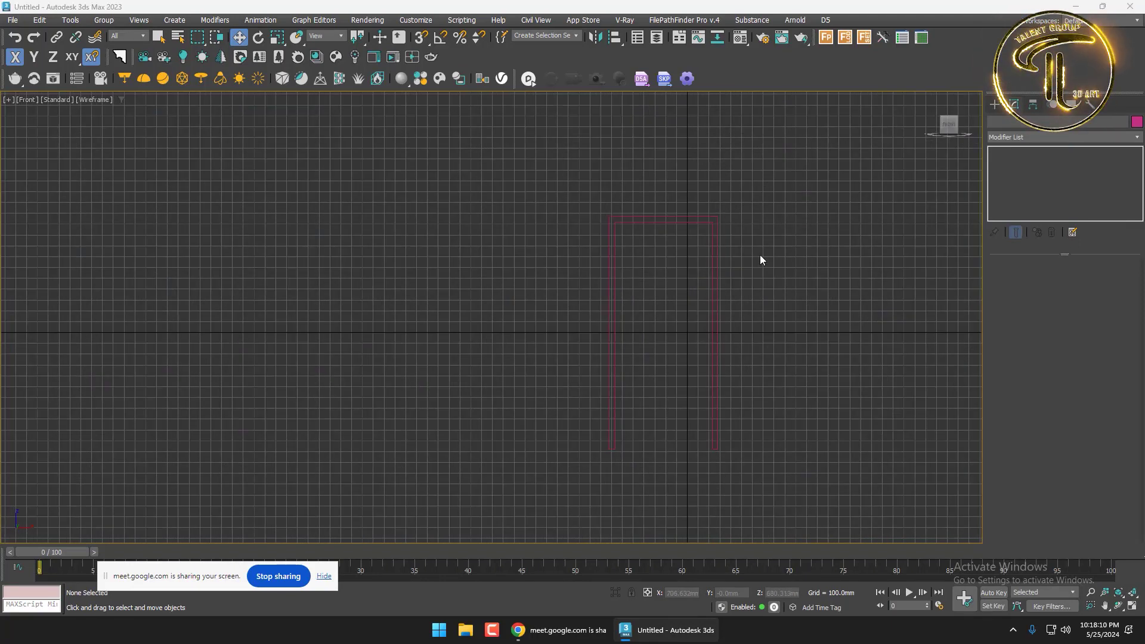
middle_click_drag(745, 241, 719, 235)
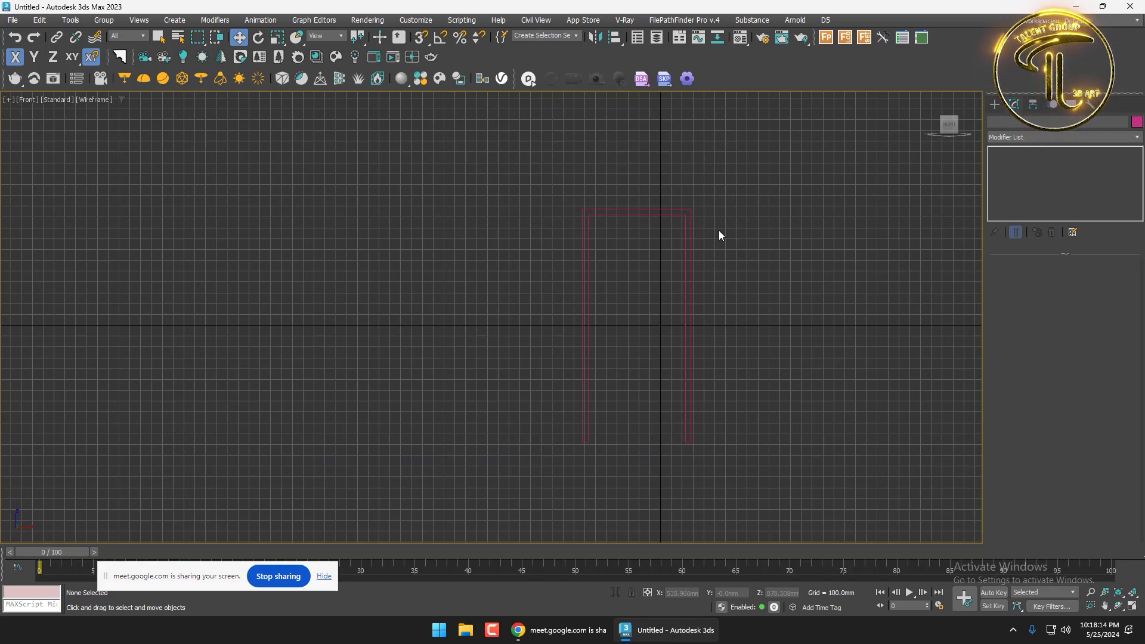
middle_click_drag(665, 248, 661, 239)
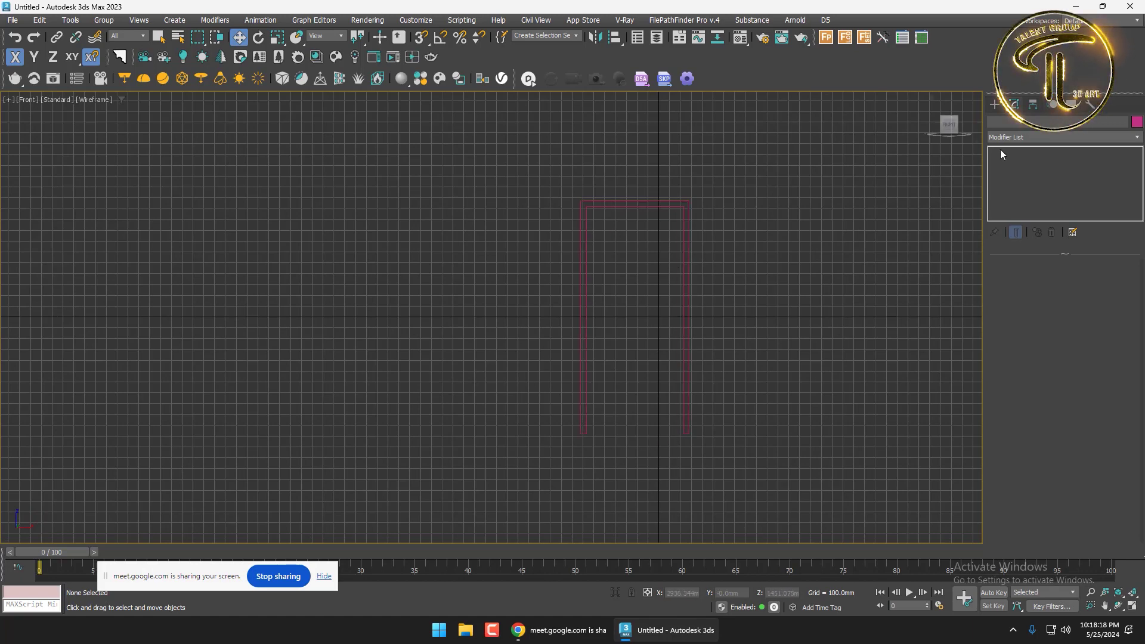
Start the Rectangle spline tool for the door opening and hide the grid in the Front view
left_click(996, 105)
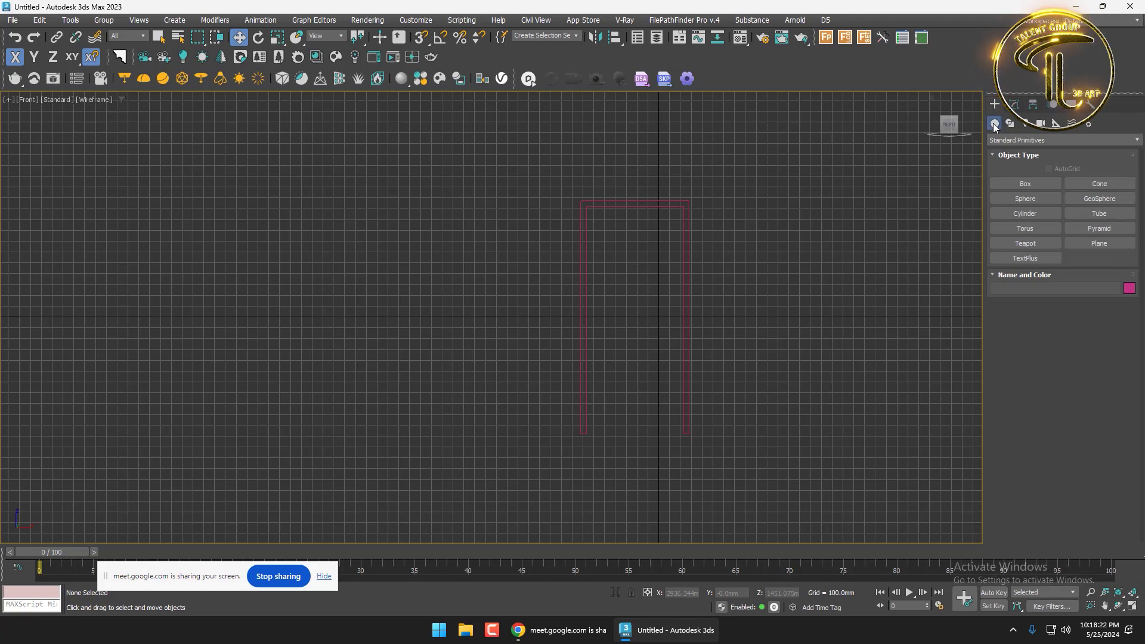
left_click(1008, 124)
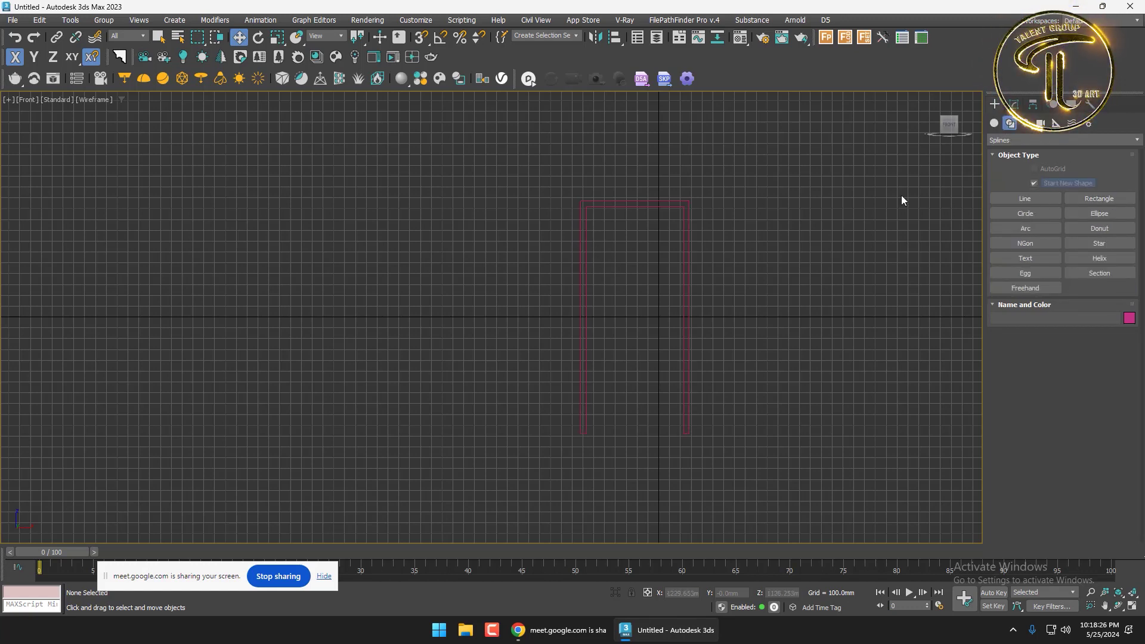
left_click(1098, 197)
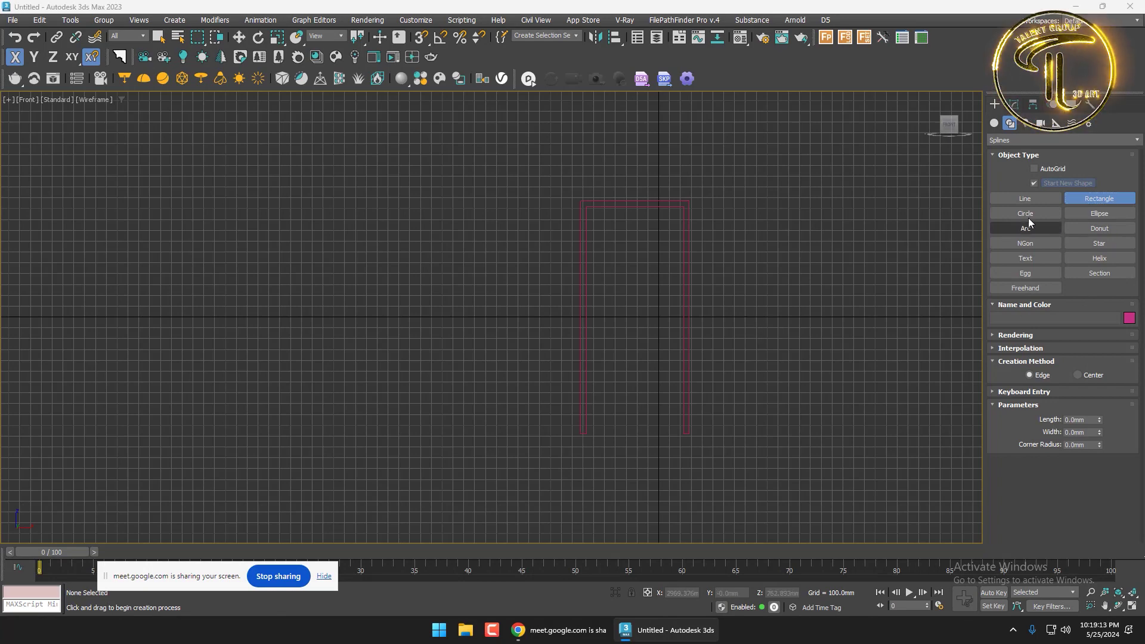
scroll(593, 210, "up", 2)
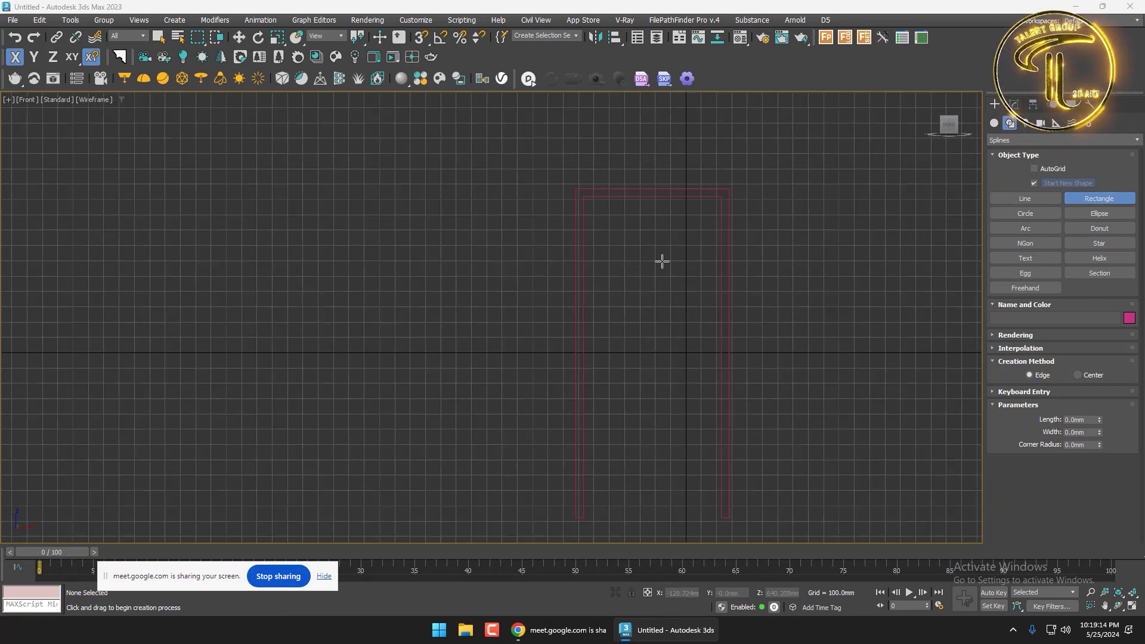
middle_click_drag(654, 281, 649, 272)
key("g")
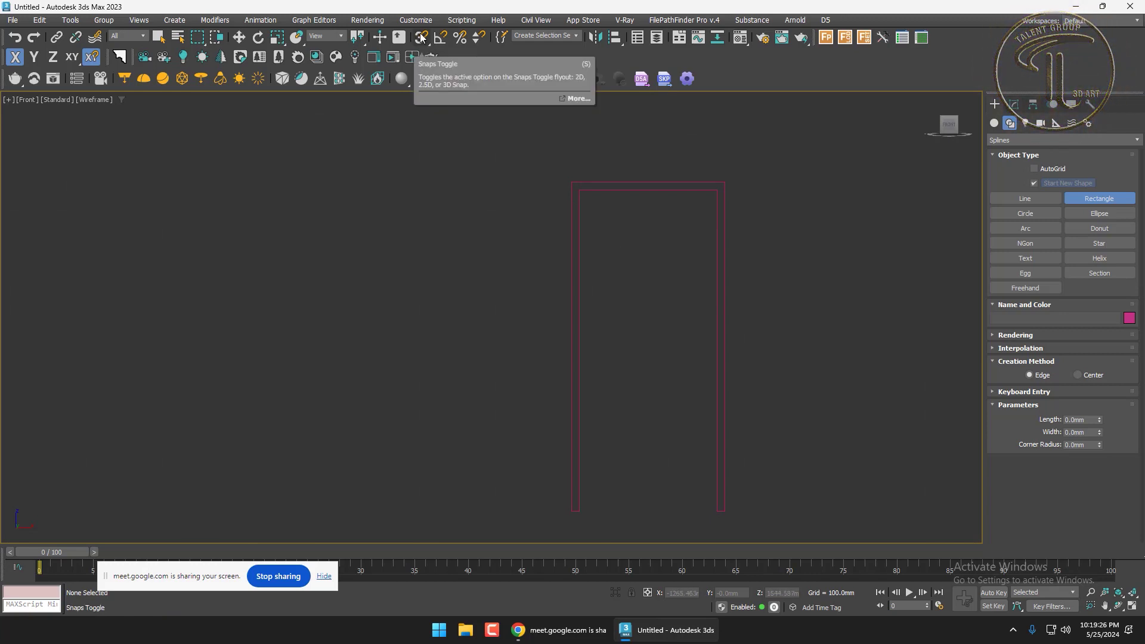
Turn on 3D snapping with only Endpoint and Midpoint as active snap types, and close the snap settings
left_click(421, 37)
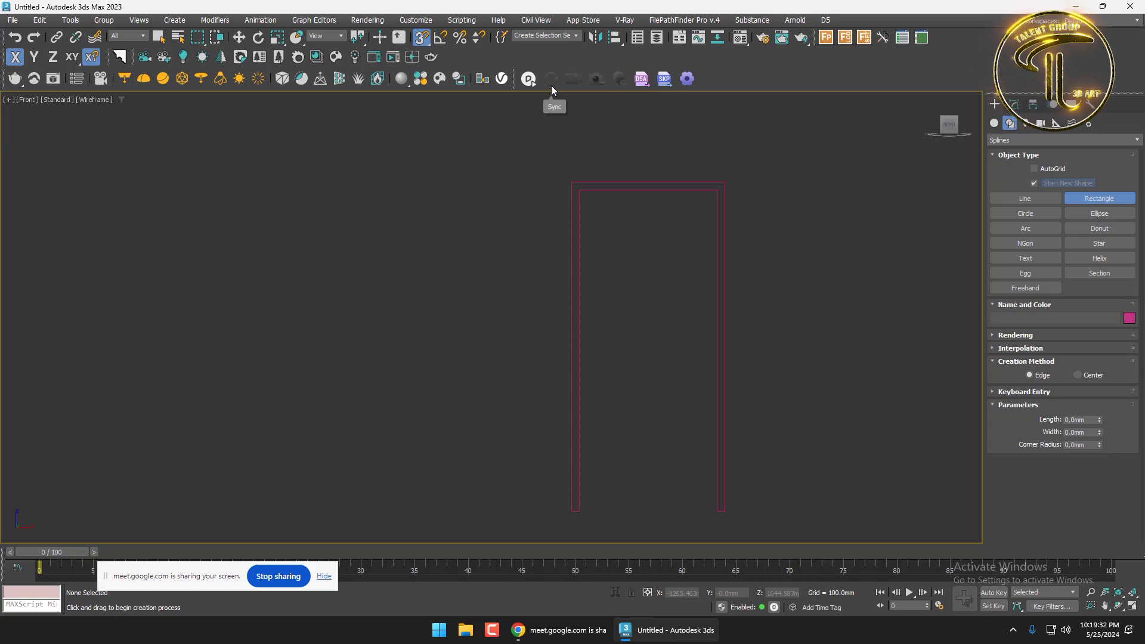
right_click(420, 40)
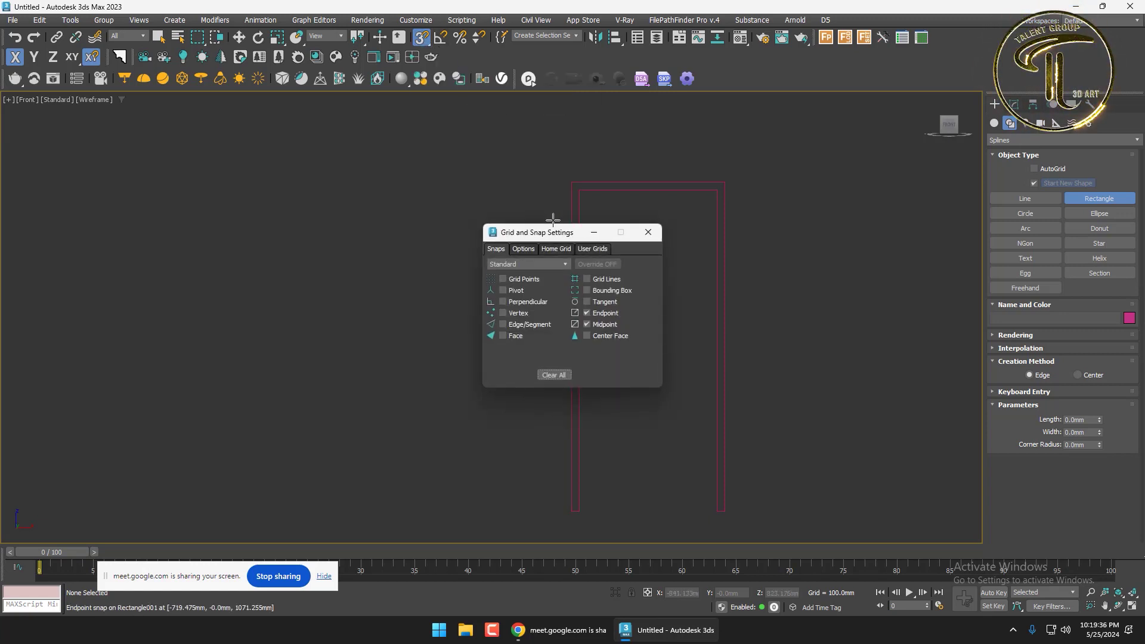
left_click_drag(552, 232, 812, 133)
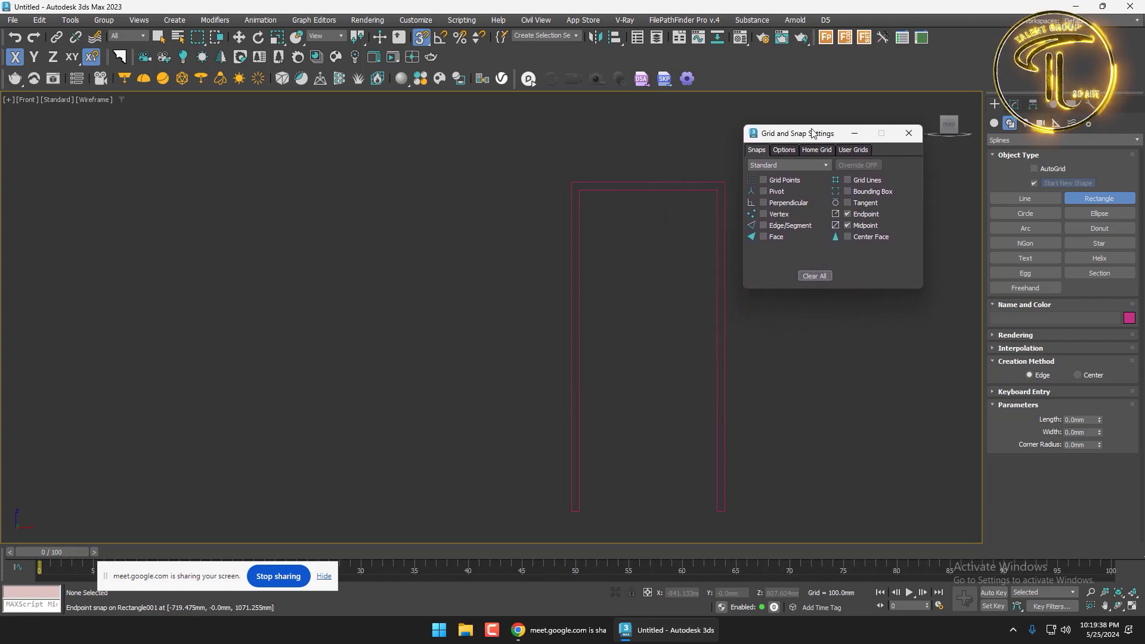
left_click(811, 275)
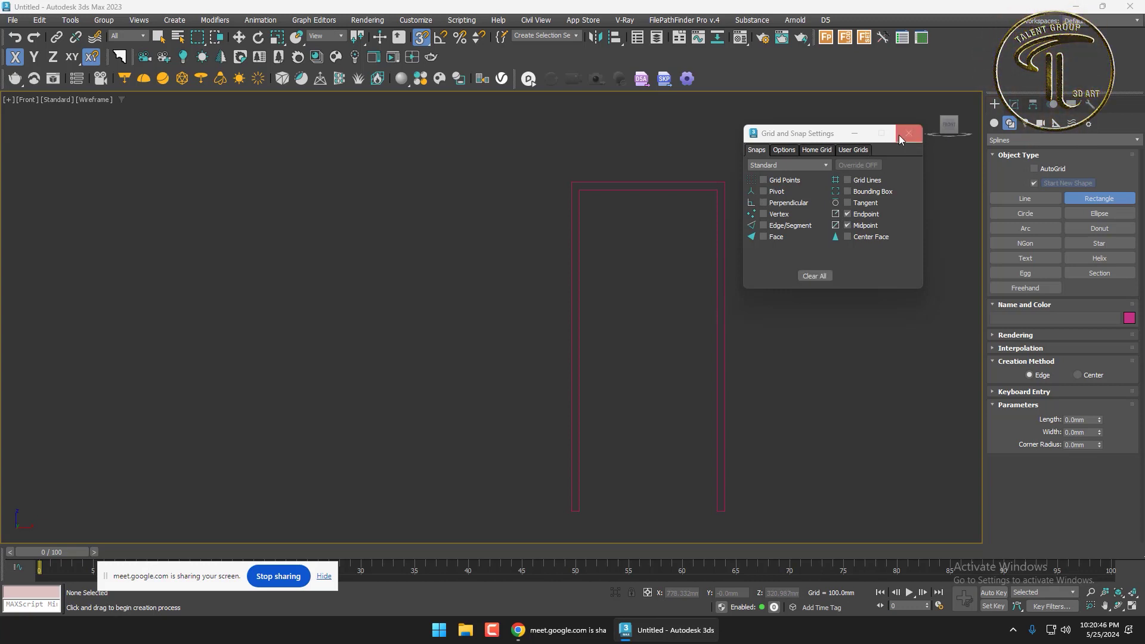
left_click(899, 135)
Draw a rectangle about 2100 mm by 900 mm inside the frame, snapped between its diagonally opposite inner corners, and return to the Move tool
scroll(639, 304, "down", 2)
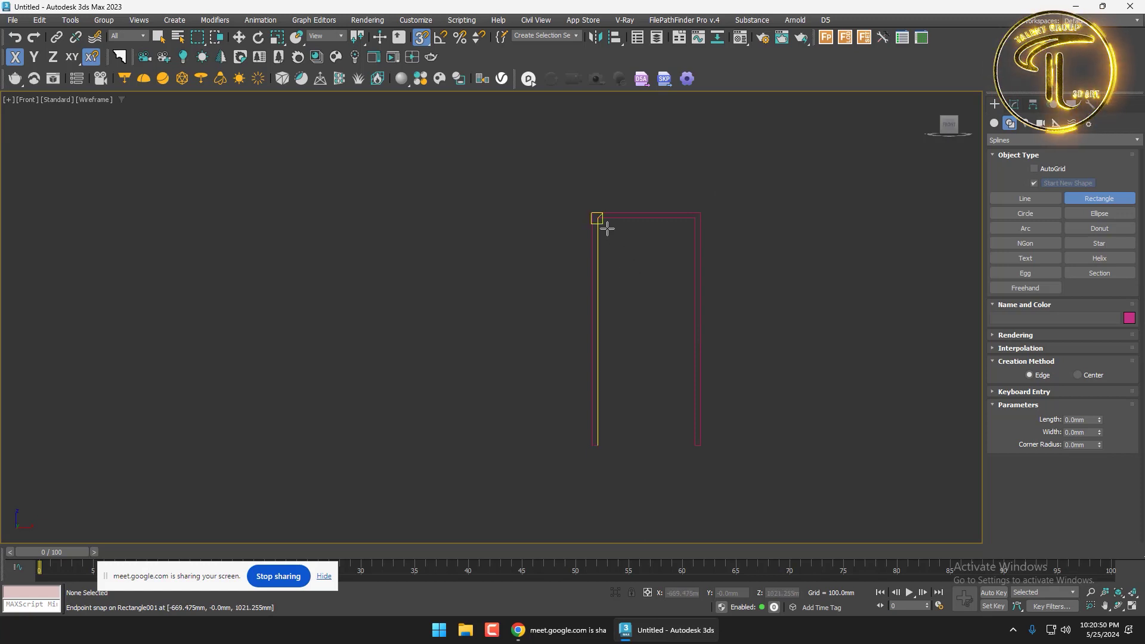
left_click_drag(598, 219, 699, 425)
scroll(693, 442, "up", 4)
scroll(695, 424, "down", 5)
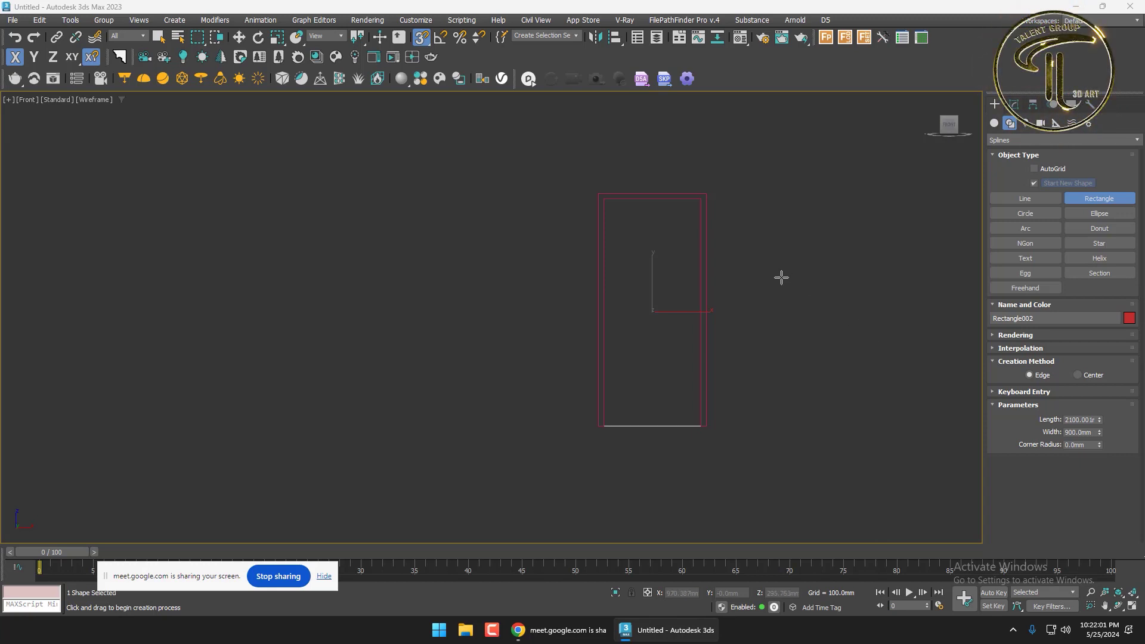
key("w")
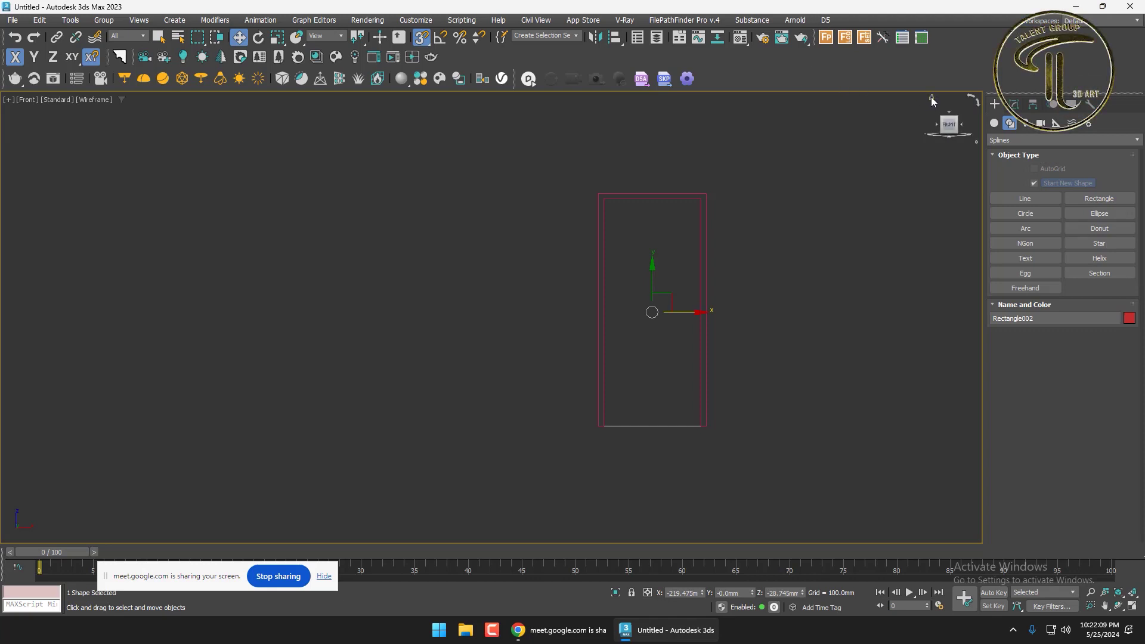
Switch to the Perspective home view and examine the frame and the inner rectangle in 3D
left_click(931, 97)
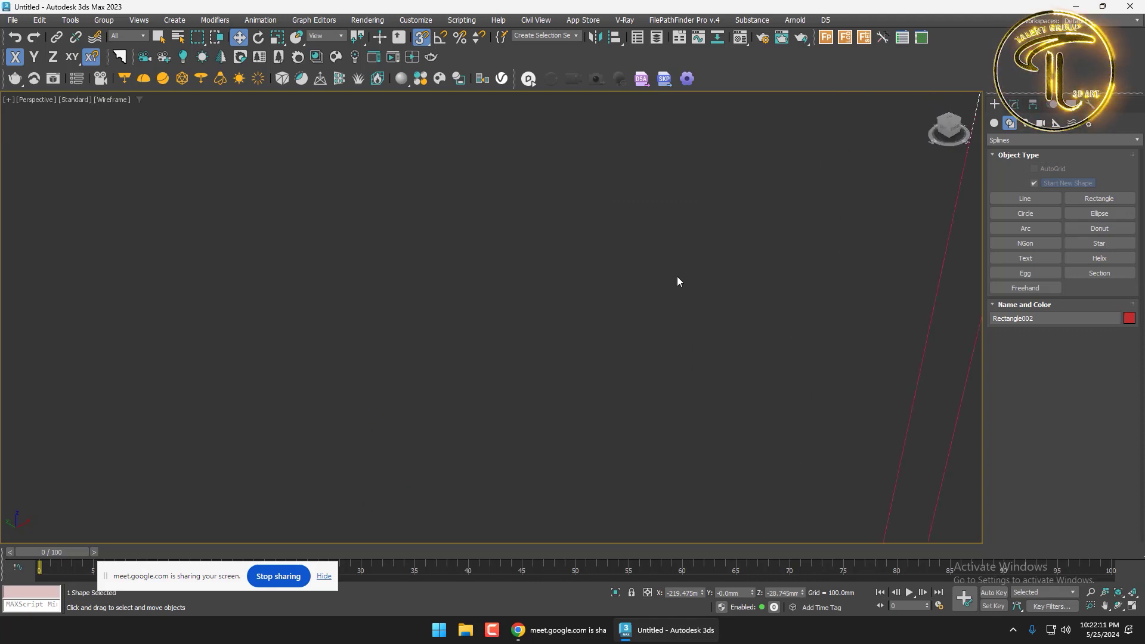
scroll(677, 276, "down", 5)
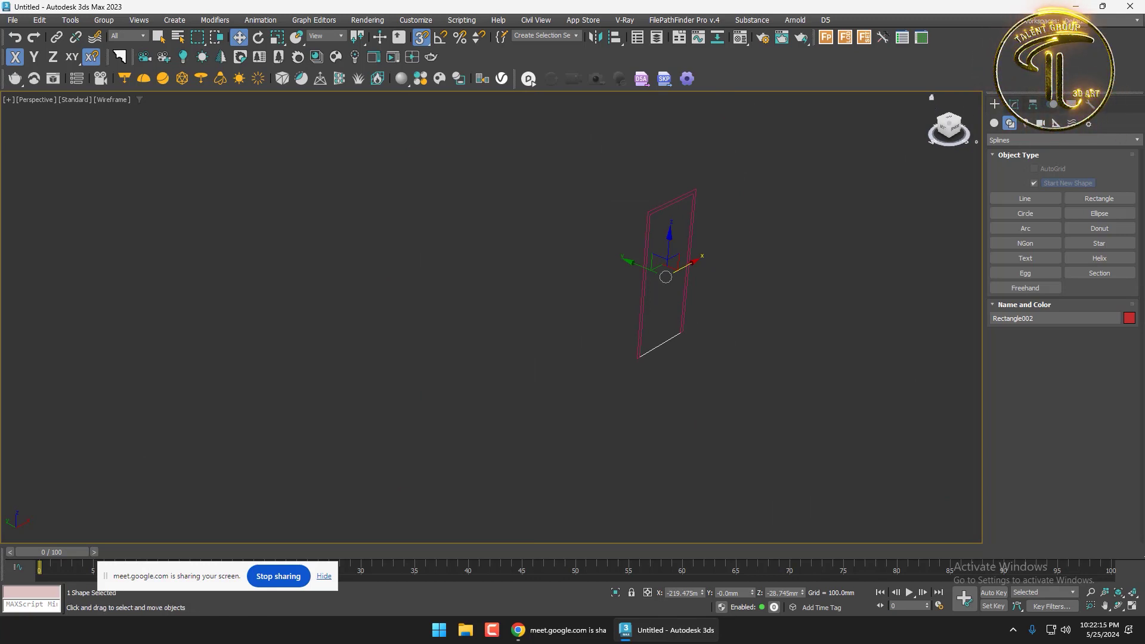
left_click(1099, 198)
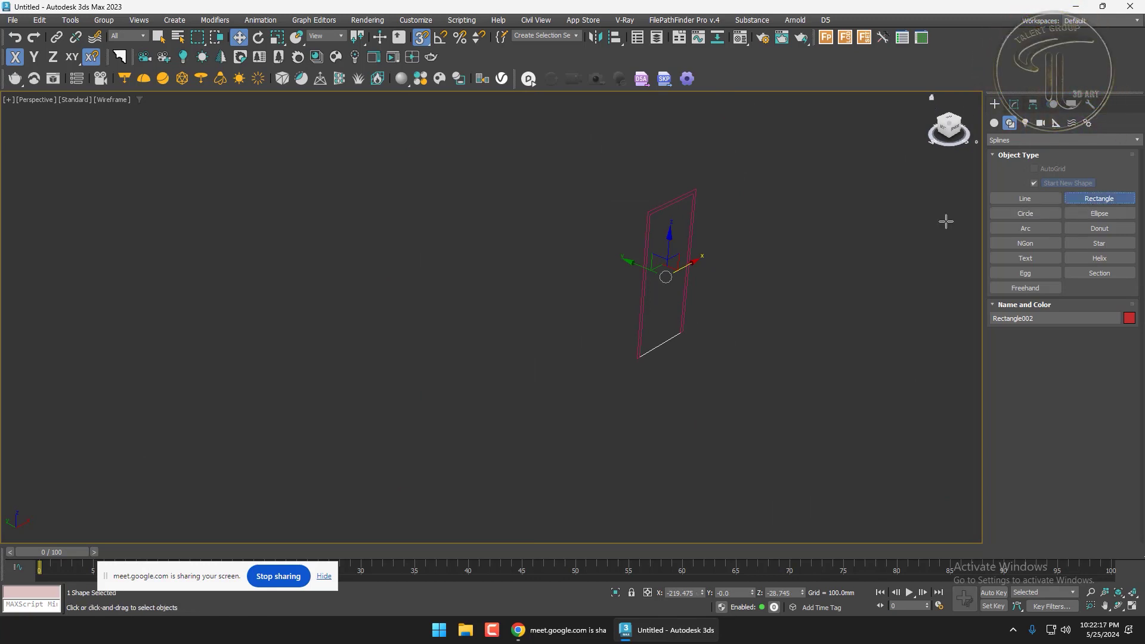
right_click(874, 229)
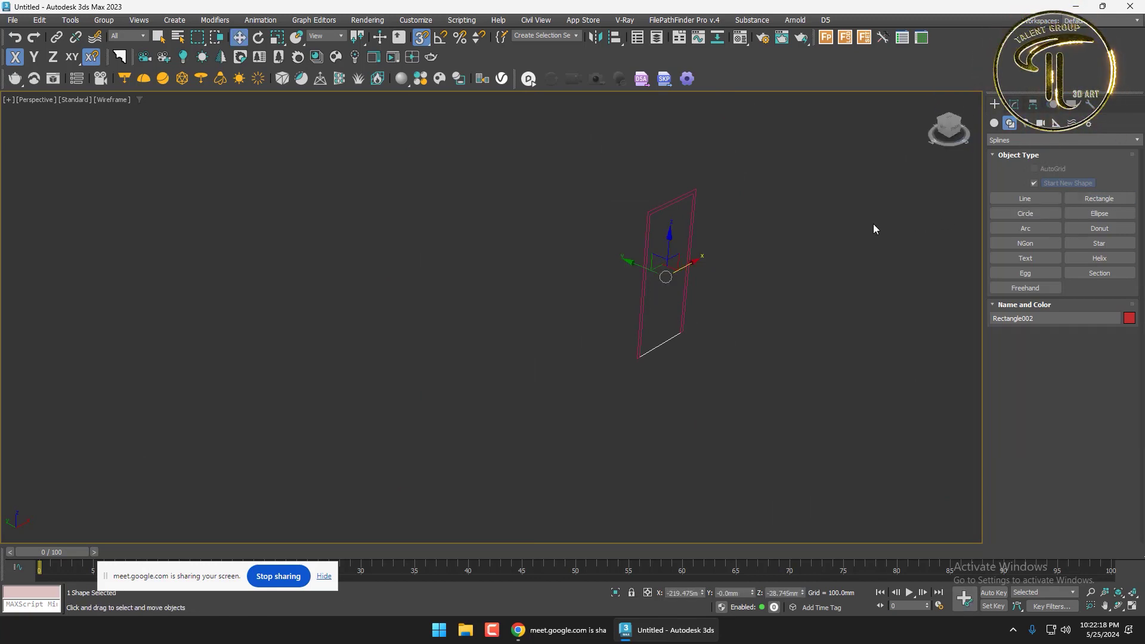
left_click(931, 99)
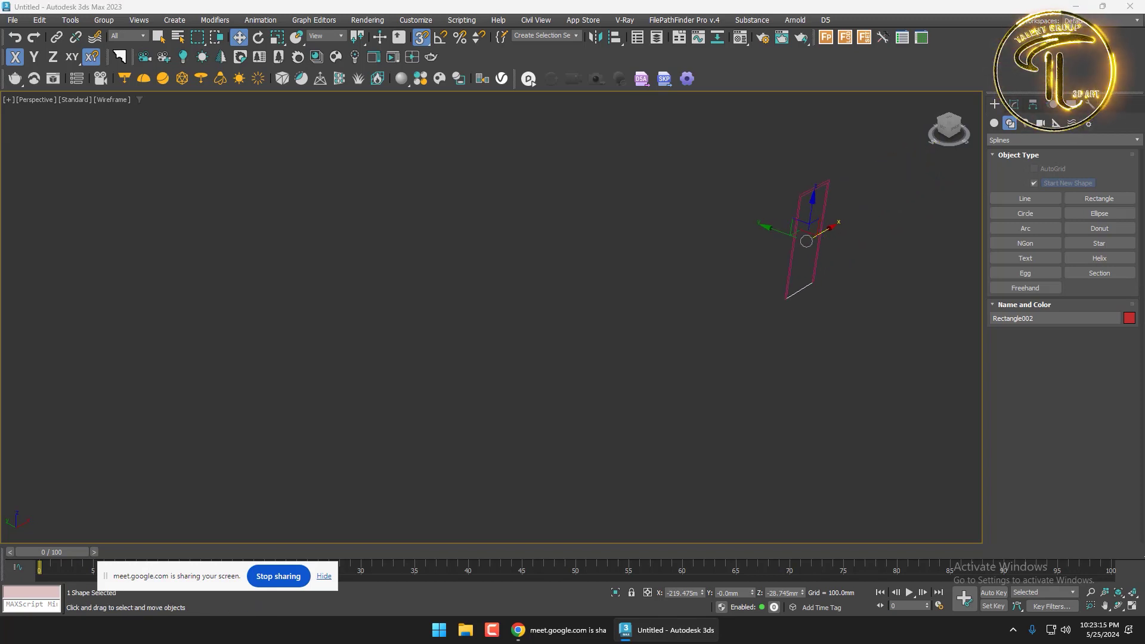
scroll(775, 179, "up", 5)
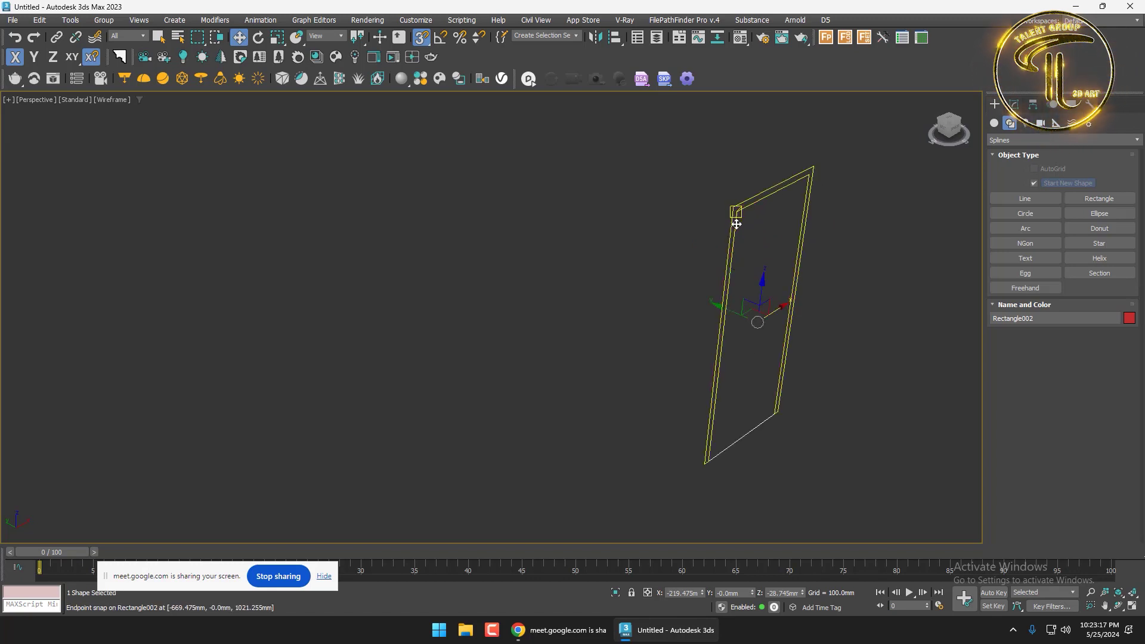
Select the outer frame spline in the Perspective view and rename it "chowket"
scroll(745, 185, "down", 4)
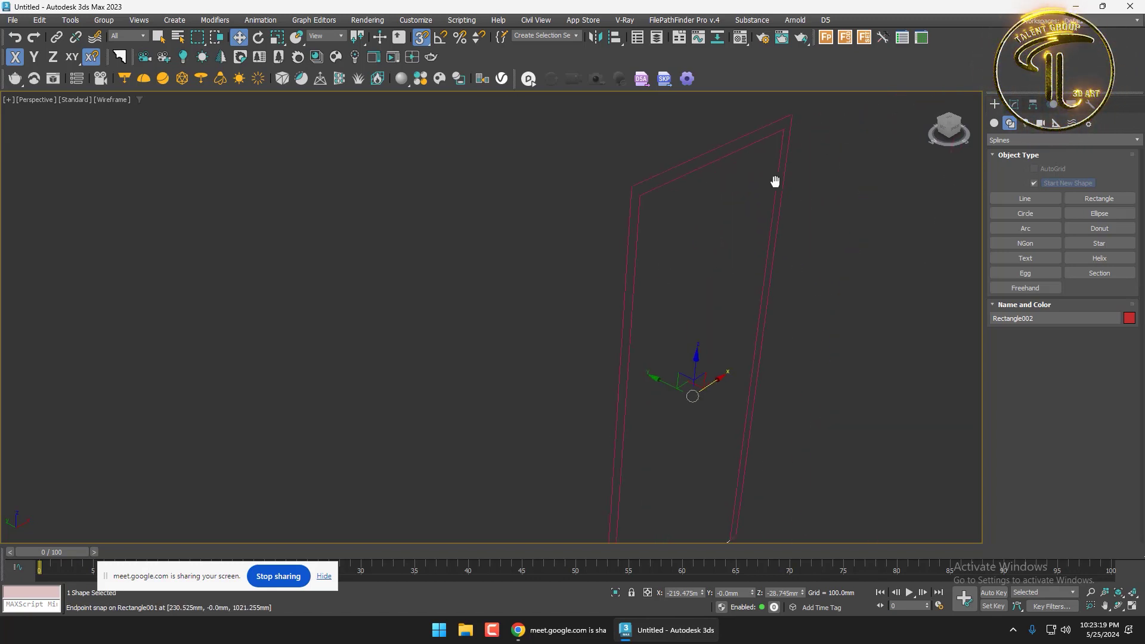
scroll(641, 152, "down", 4)
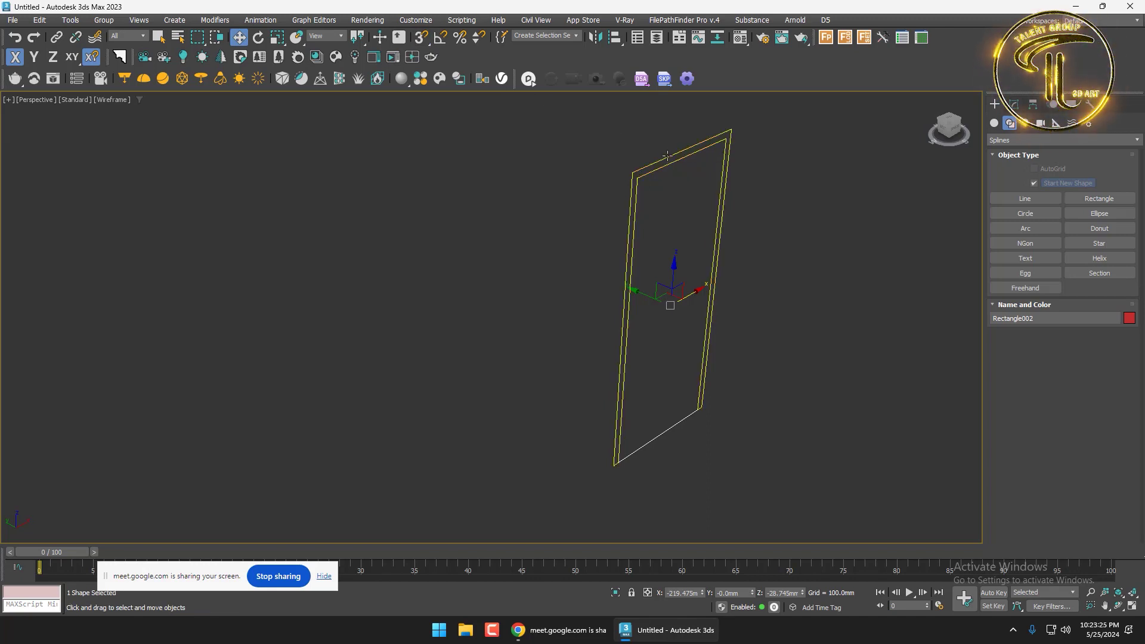
left_click(667, 156)
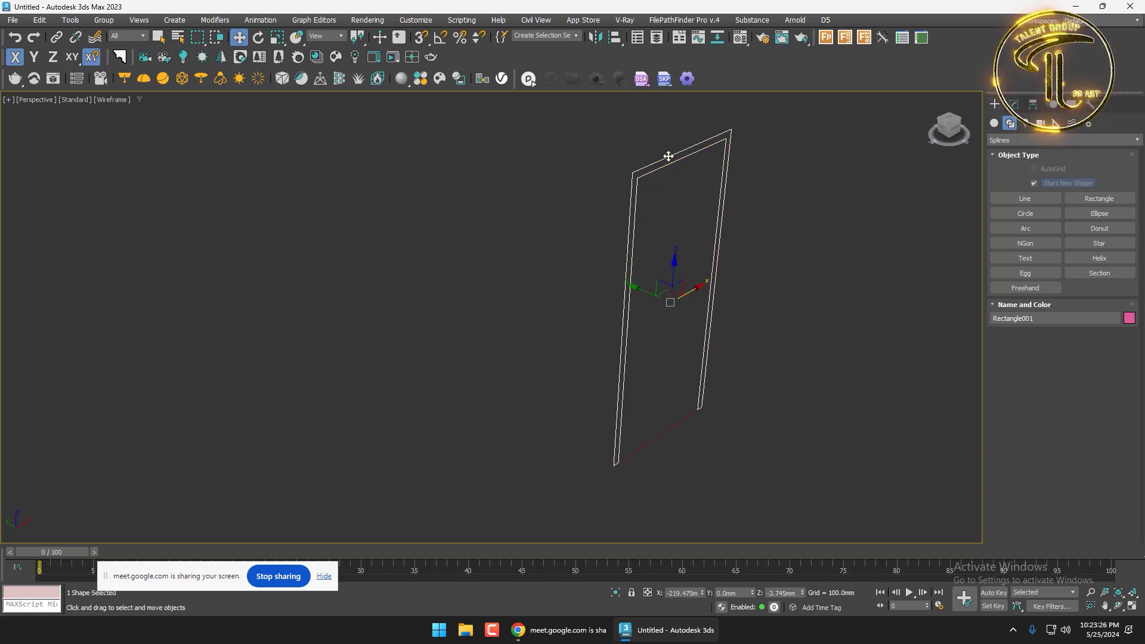
left_click(1016, 105)
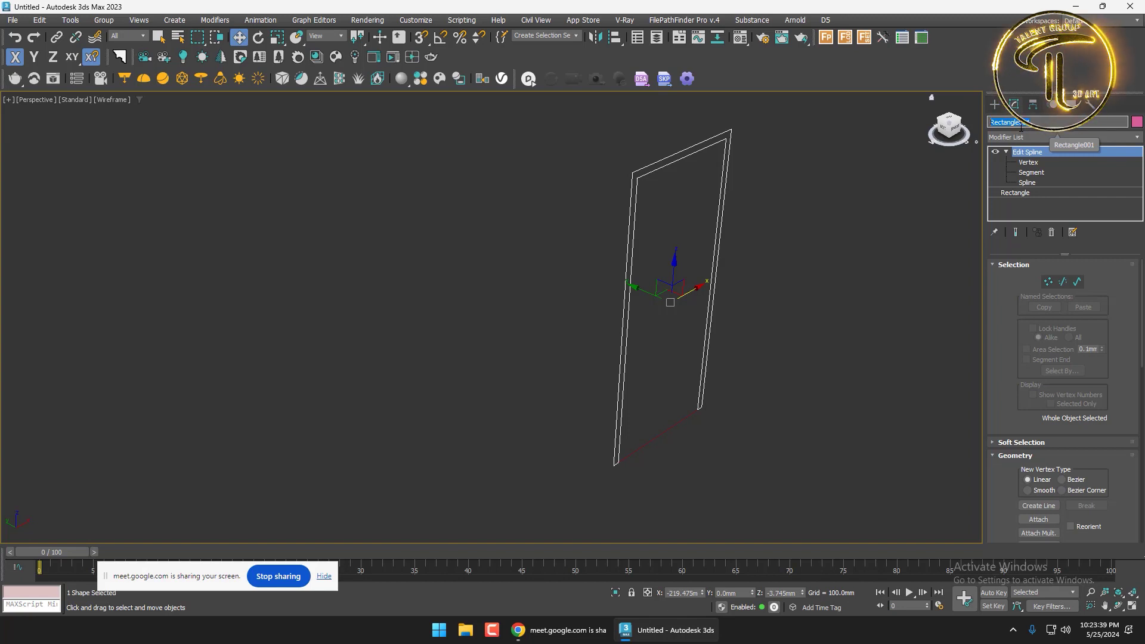
type("ket")
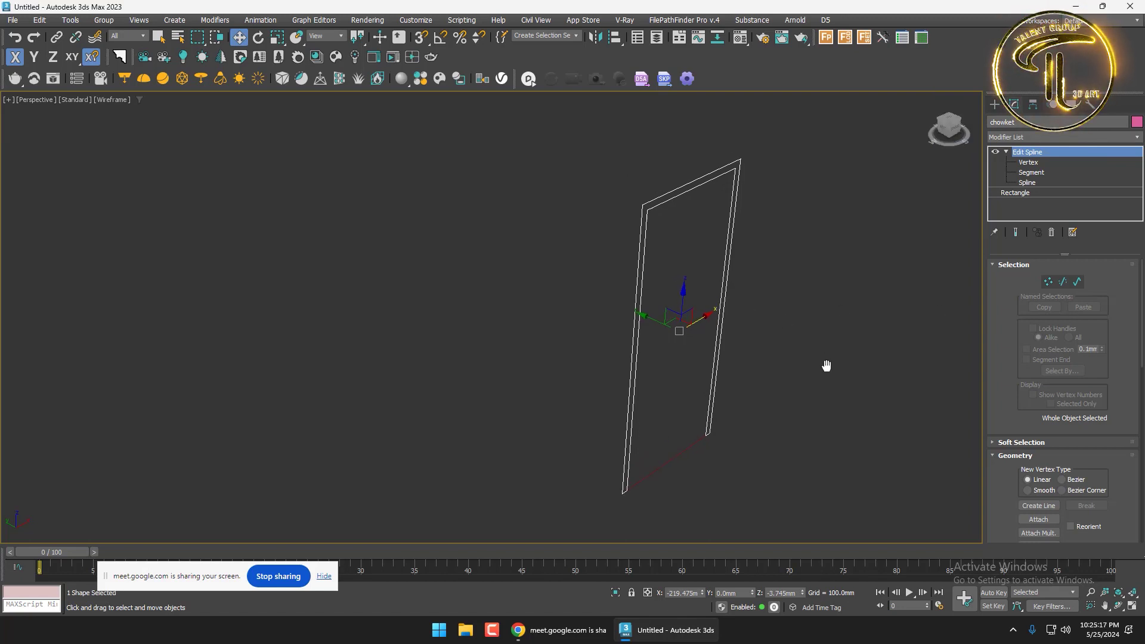
left_click(825, 366)
left_click(741, 159)
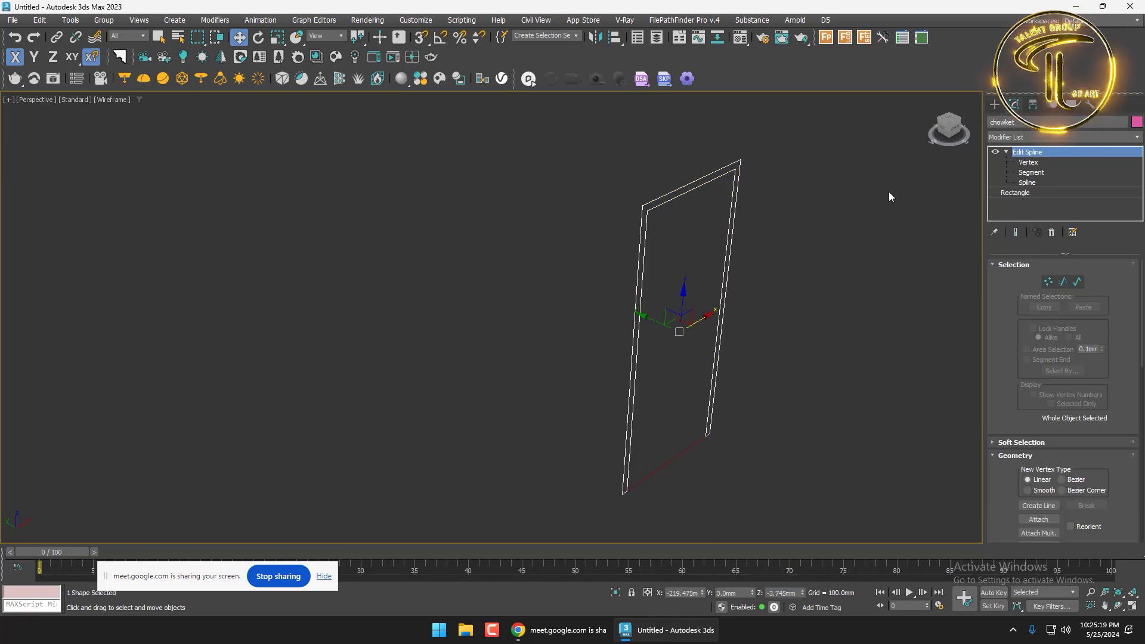
Add an Extrude modifier to the chowket frame with an amount of 150 mm
left_click(1036, 137)
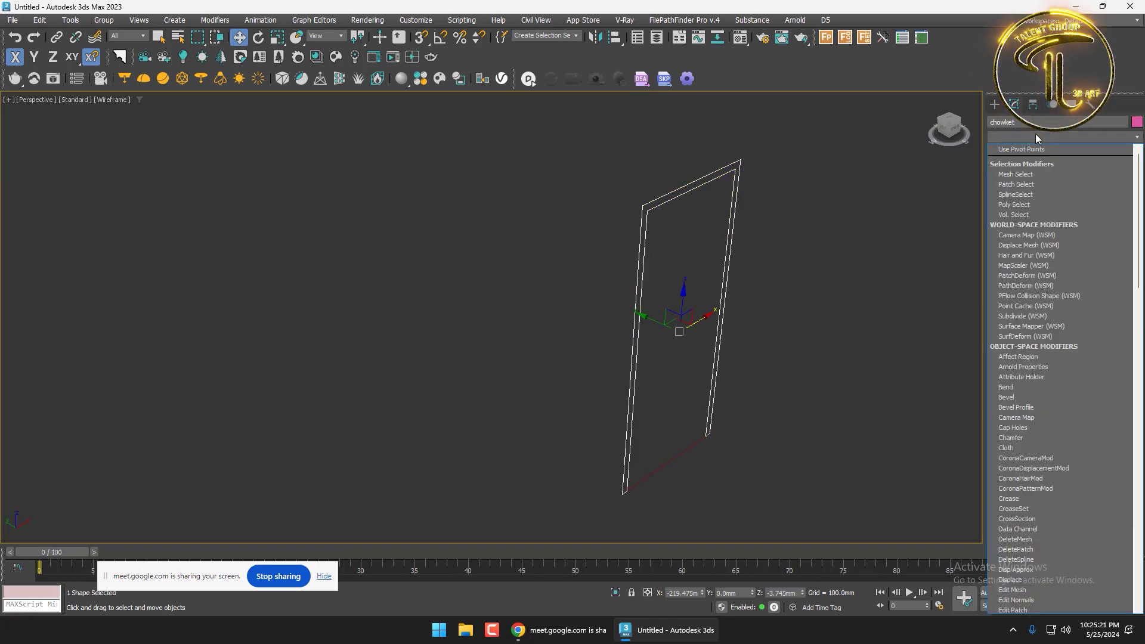
type("ext")
left_click(1029, 149)
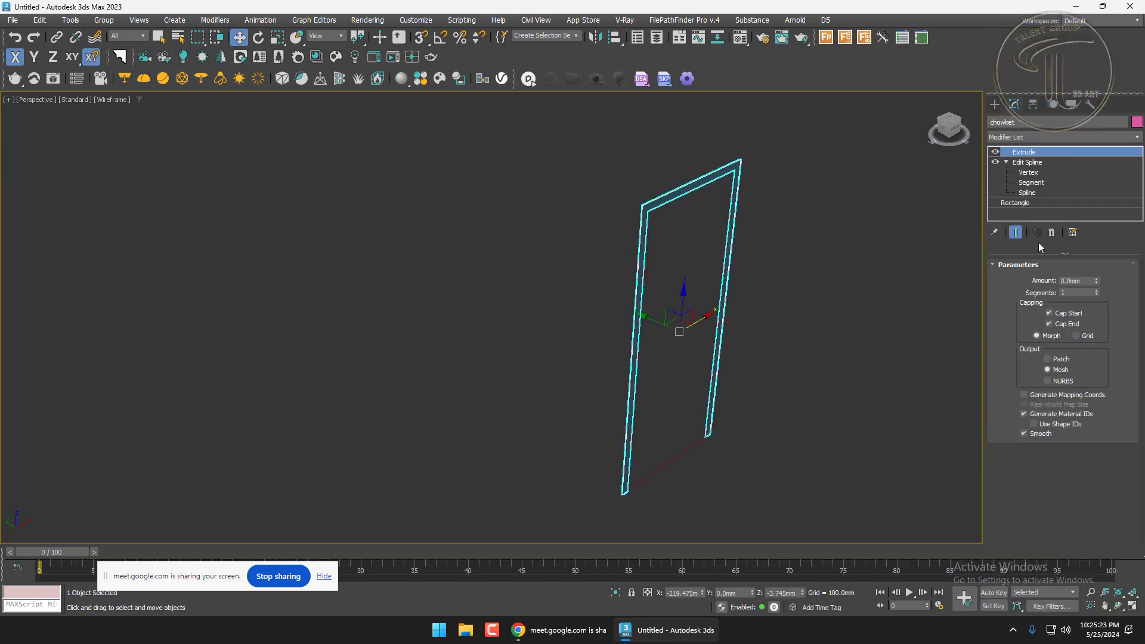
left_click_drag(1088, 280, 1052, 277)
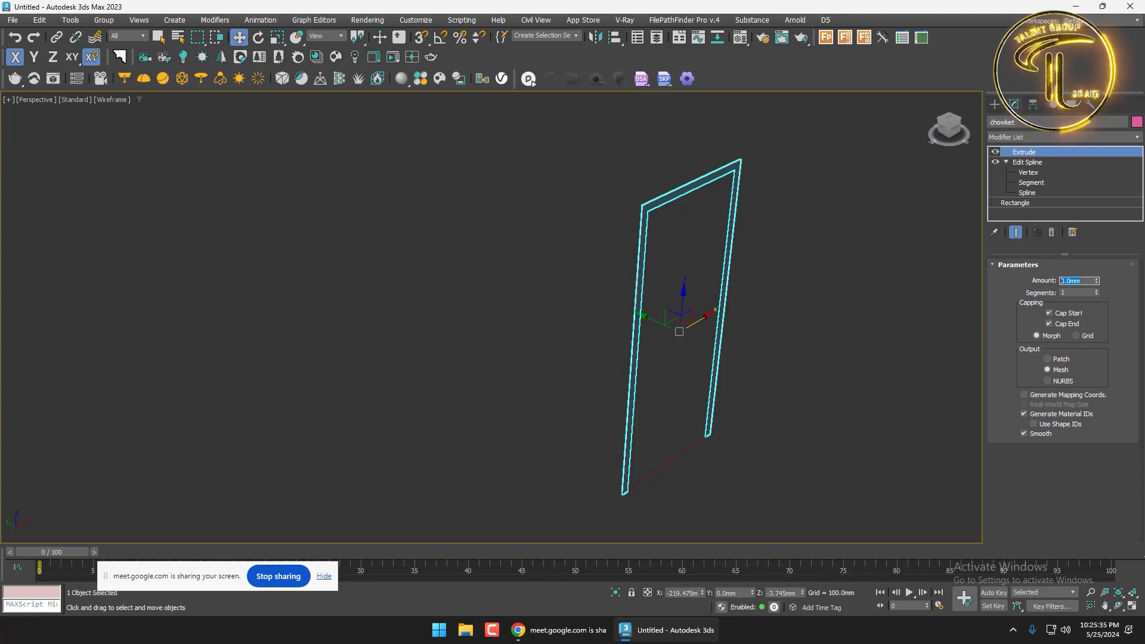
key("Return")
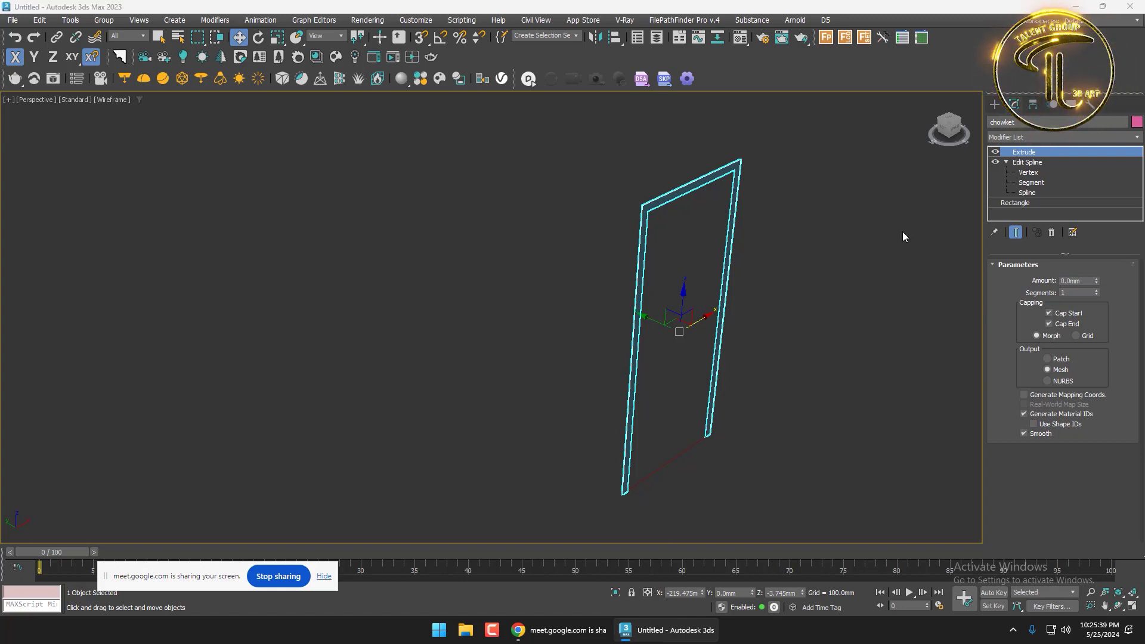
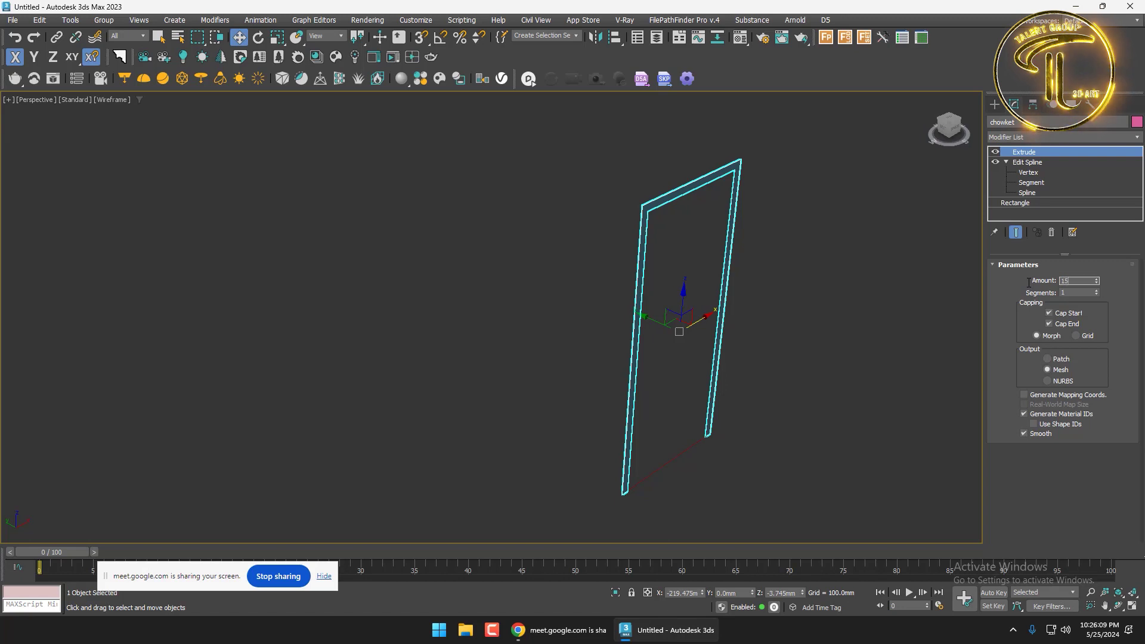
type("0")
key("Return")
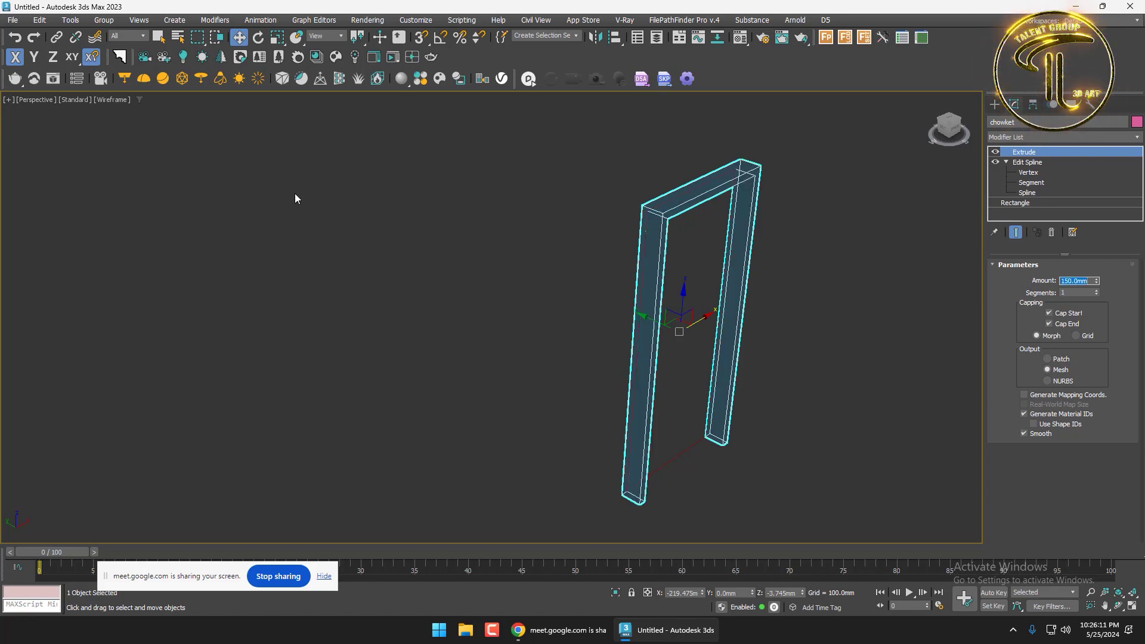
scroll(761, 222, "up", 5)
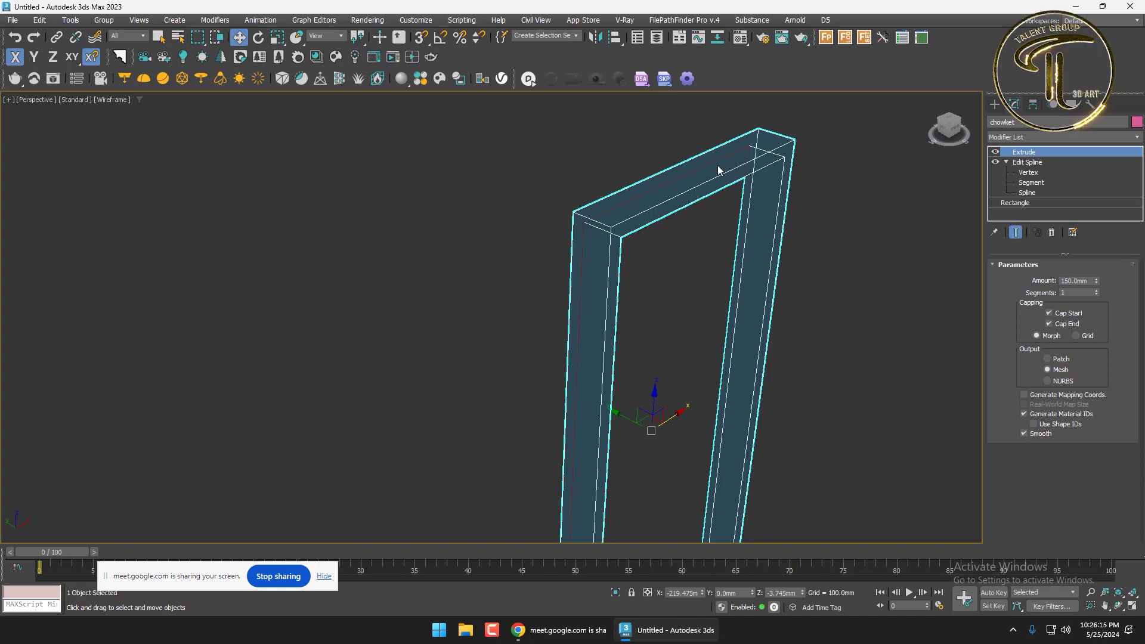
Display the Perspective view with Facets shading and set the chowket's extrusion amount to -150 mm
left_click(111, 100)
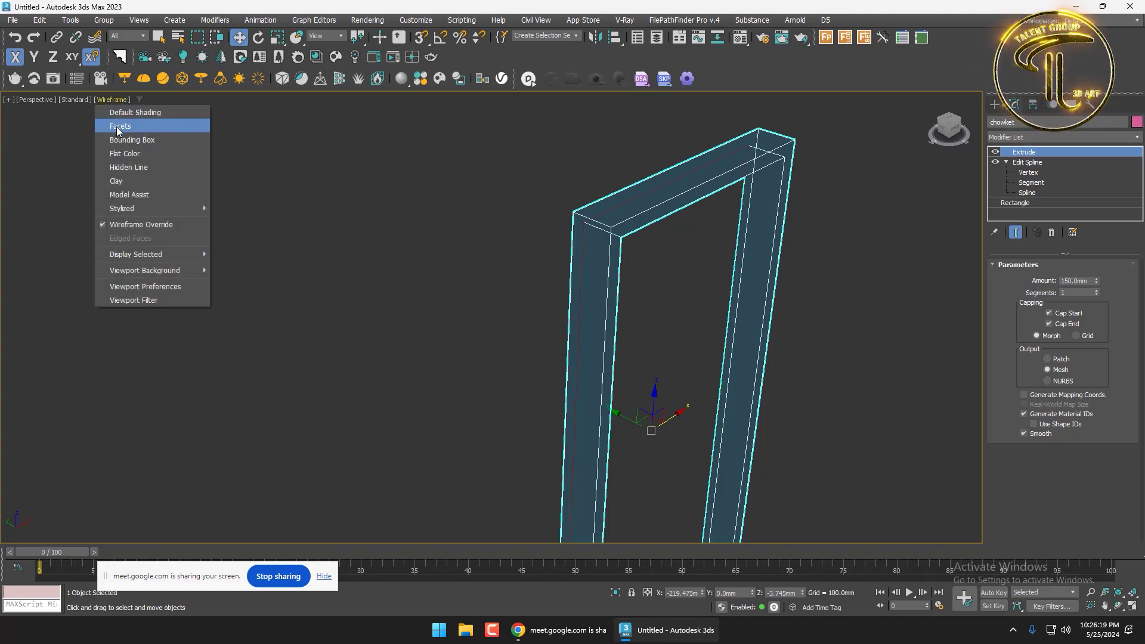
left_click(118, 127)
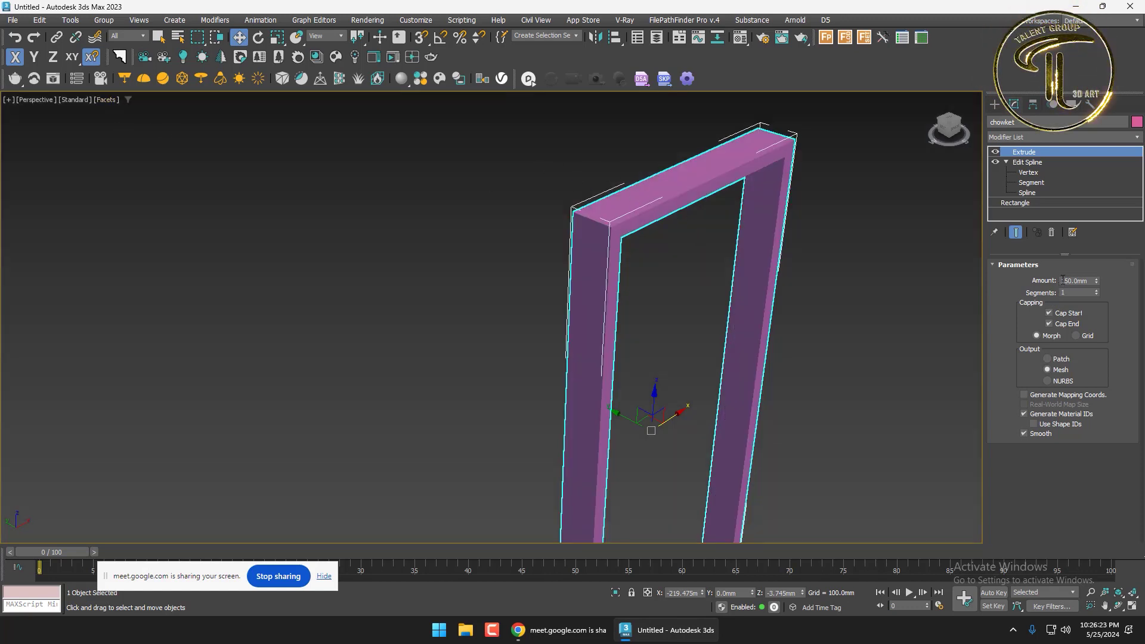
key("Return")
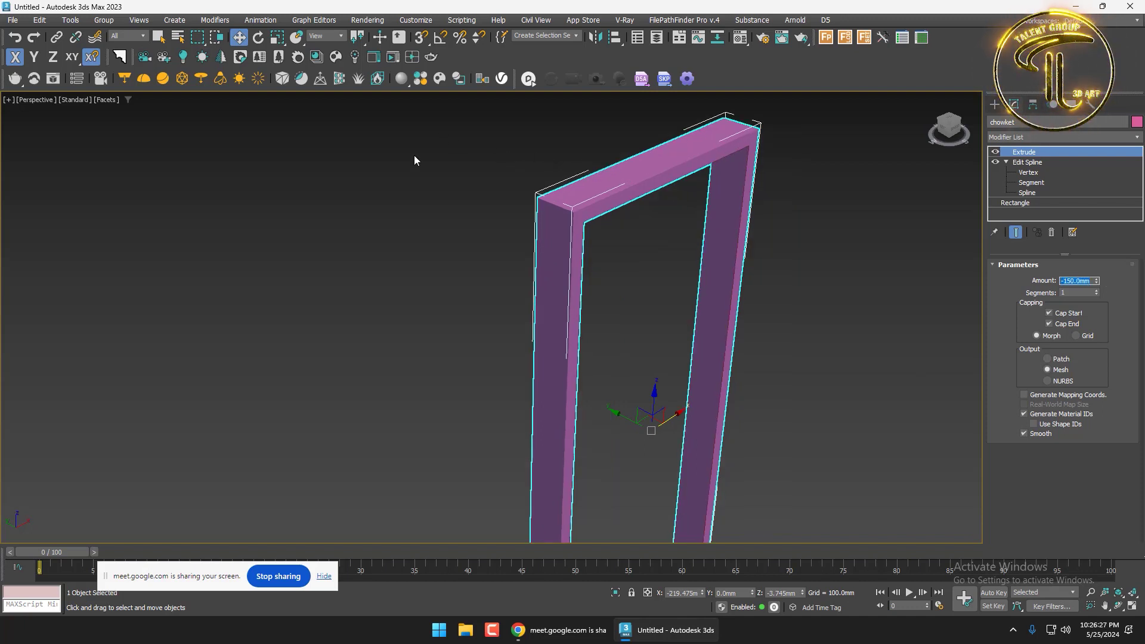
Switch the Perspective view to Wireframe Override and back to Facets, with edged faces displayed
left_click(105, 102)
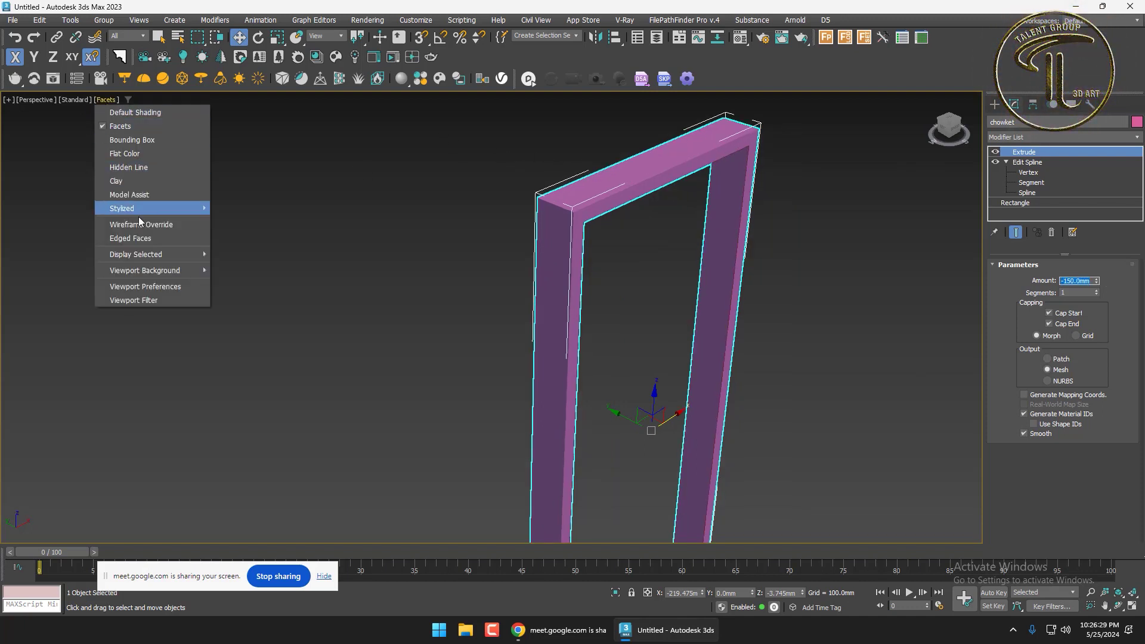
left_click(143, 223)
left_click(113, 101)
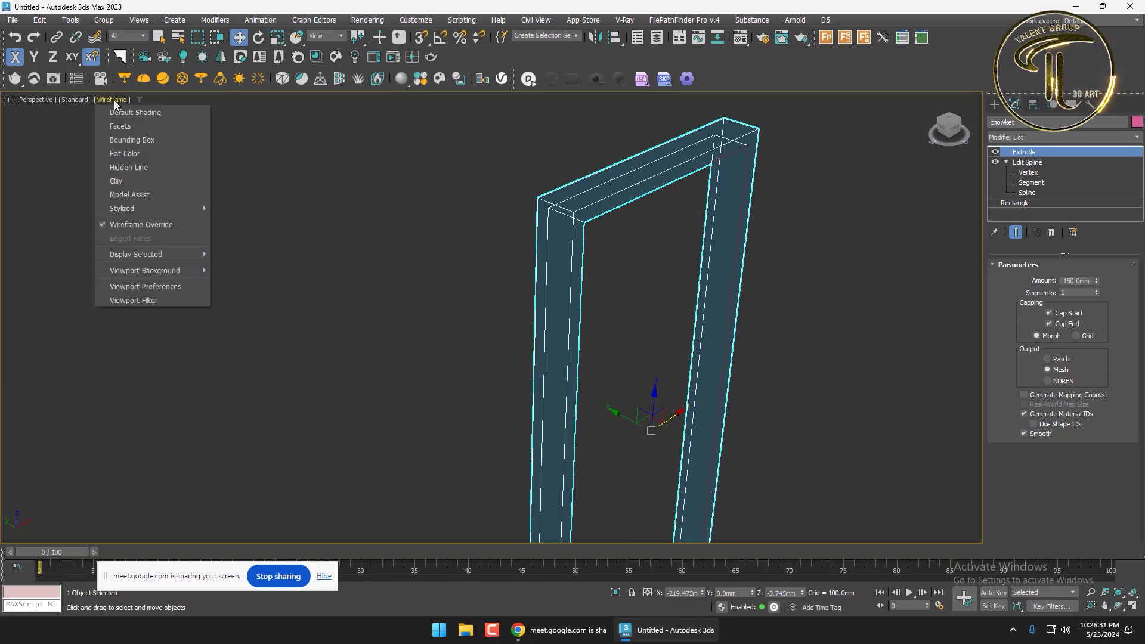
left_click(117, 123)
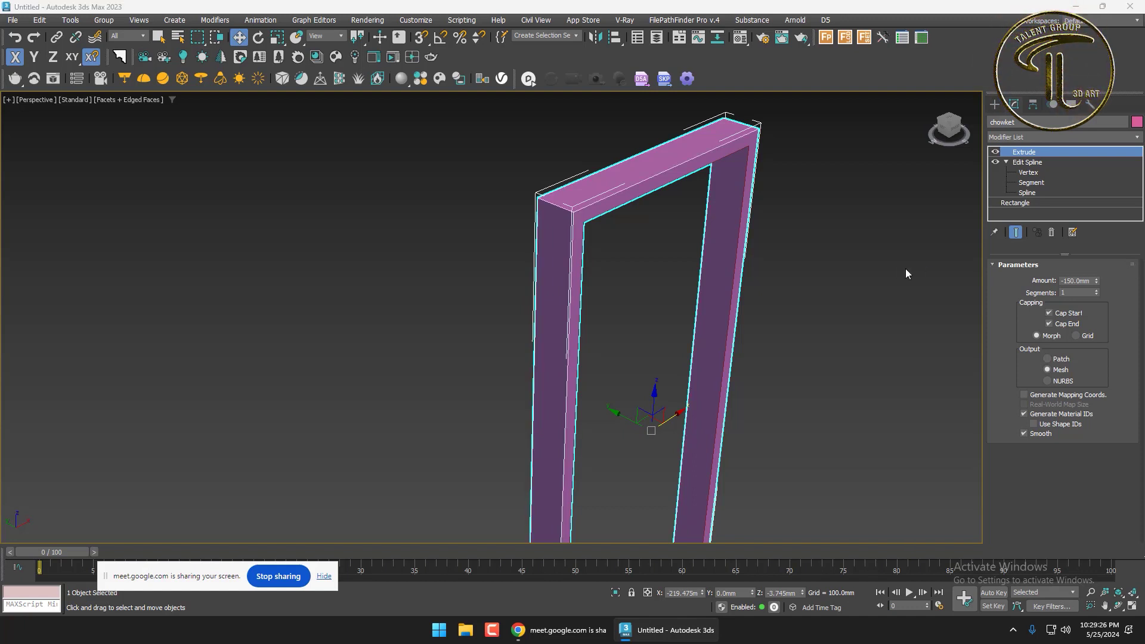
Select the inner rectangle and add an Extrude modifier with an amount of -35 mm
scroll(756, 282, "down", 5)
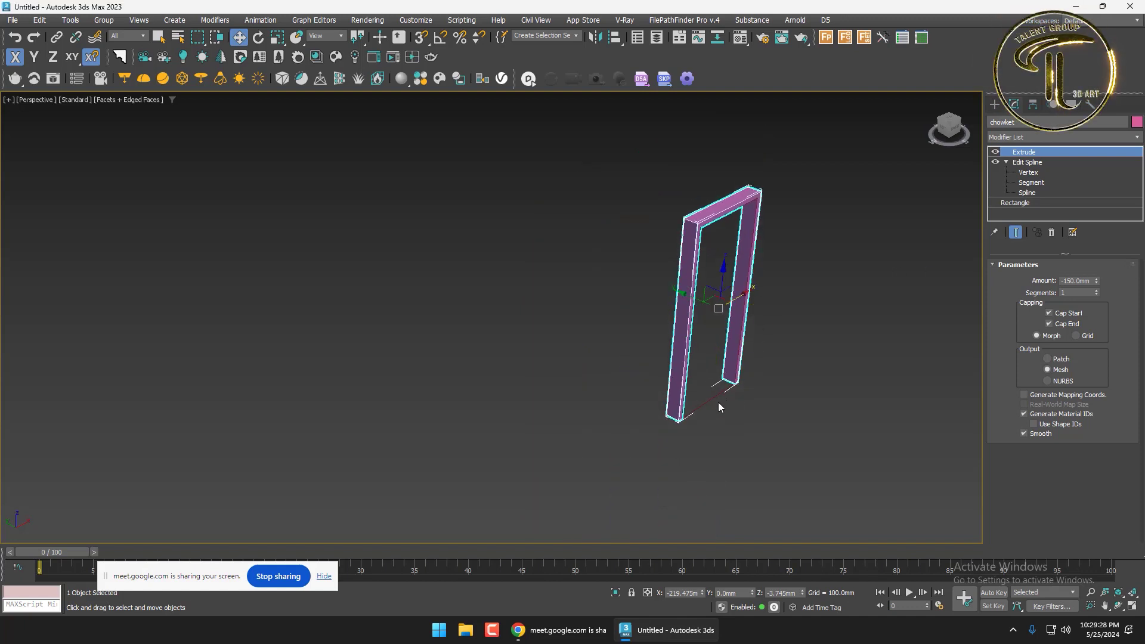
left_click(724, 391)
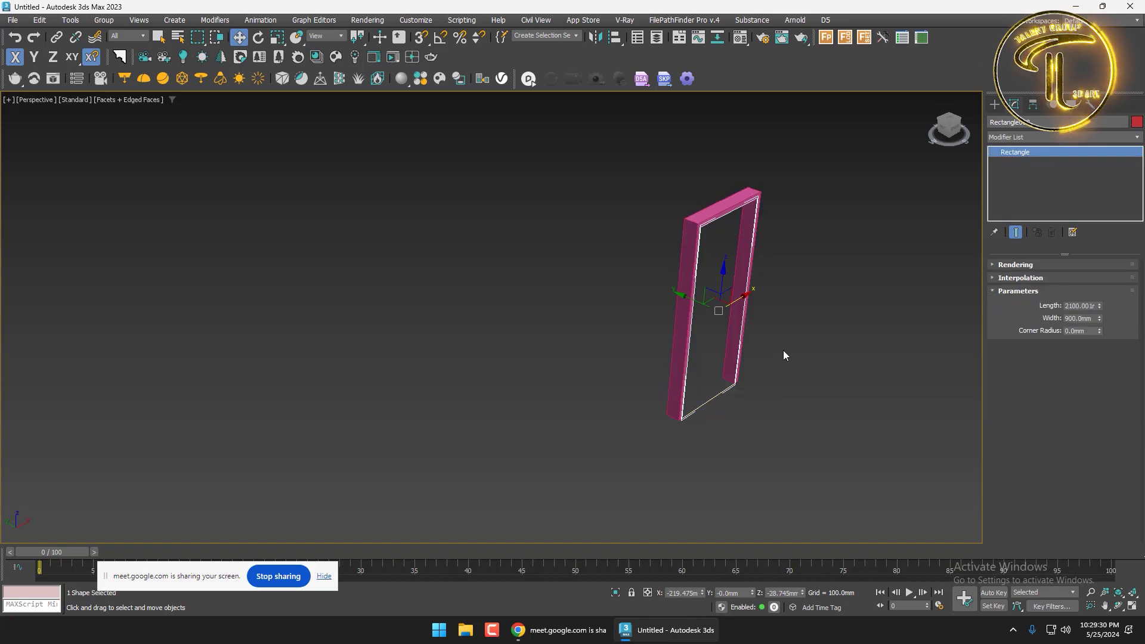
left_click(737, 398)
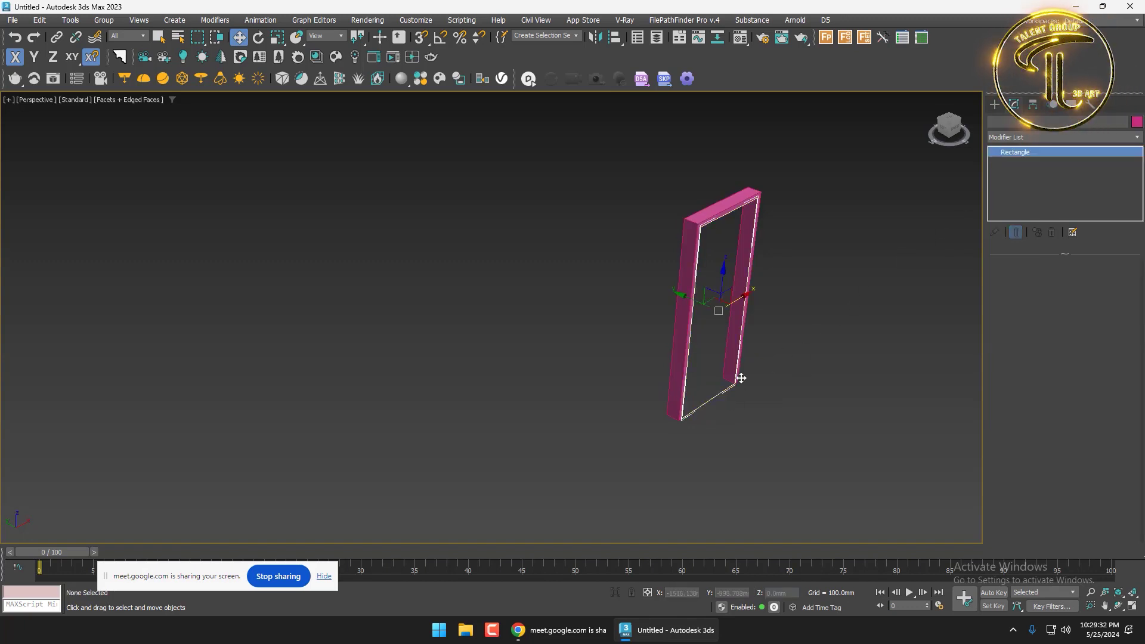
left_click(740, 378)
left_click(1013, 137)
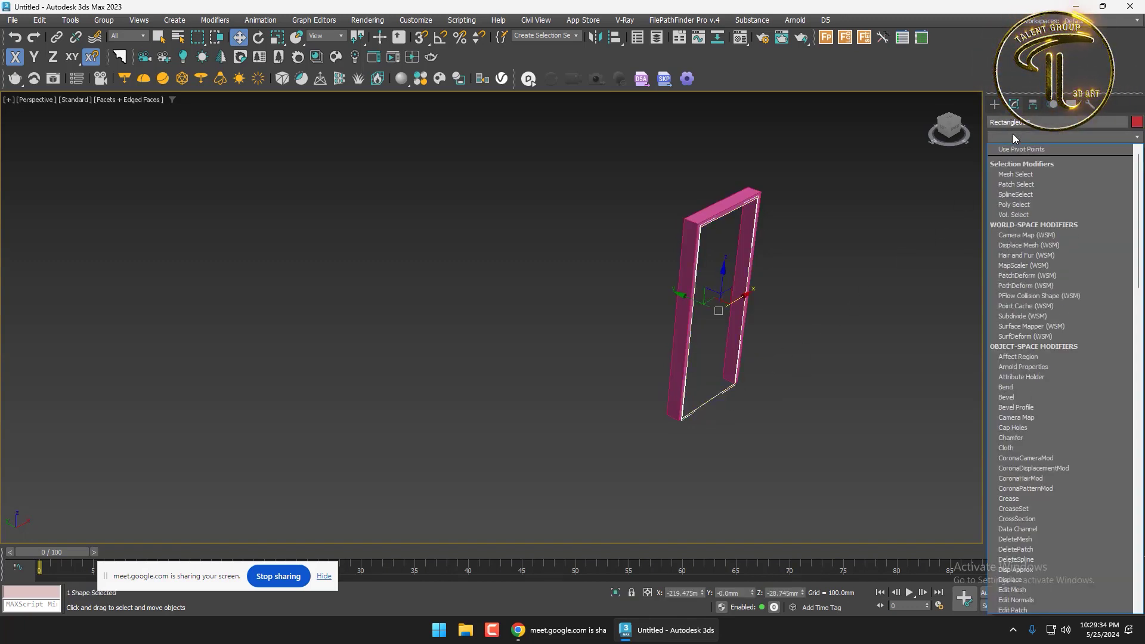
type("ex")
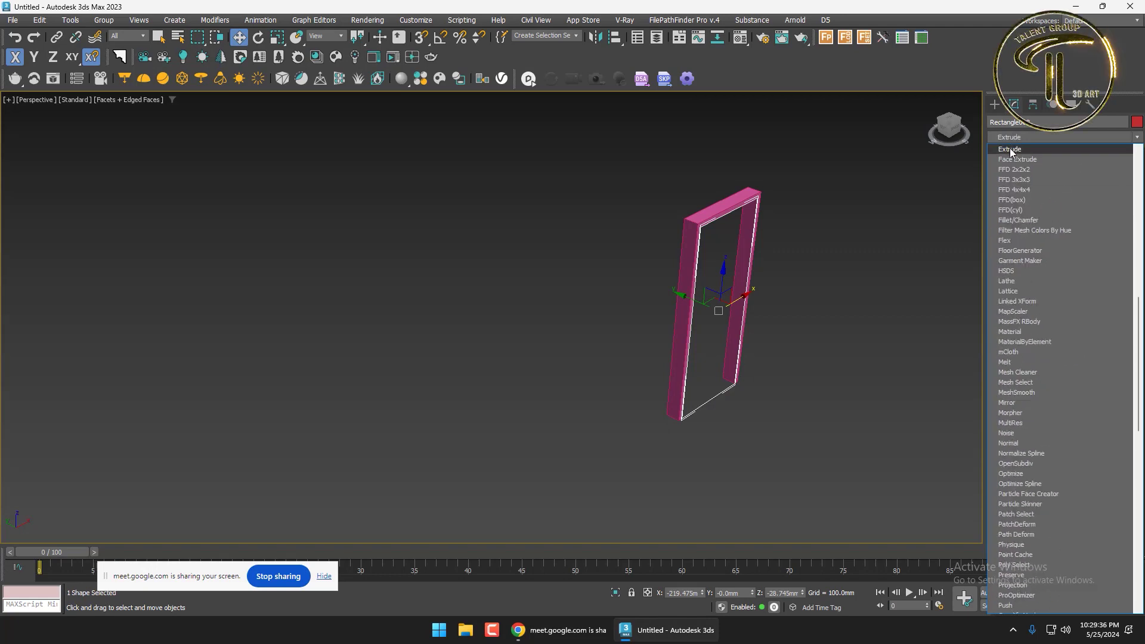
left_click(1012, 149)
scroll(707, 208, "up", 2)
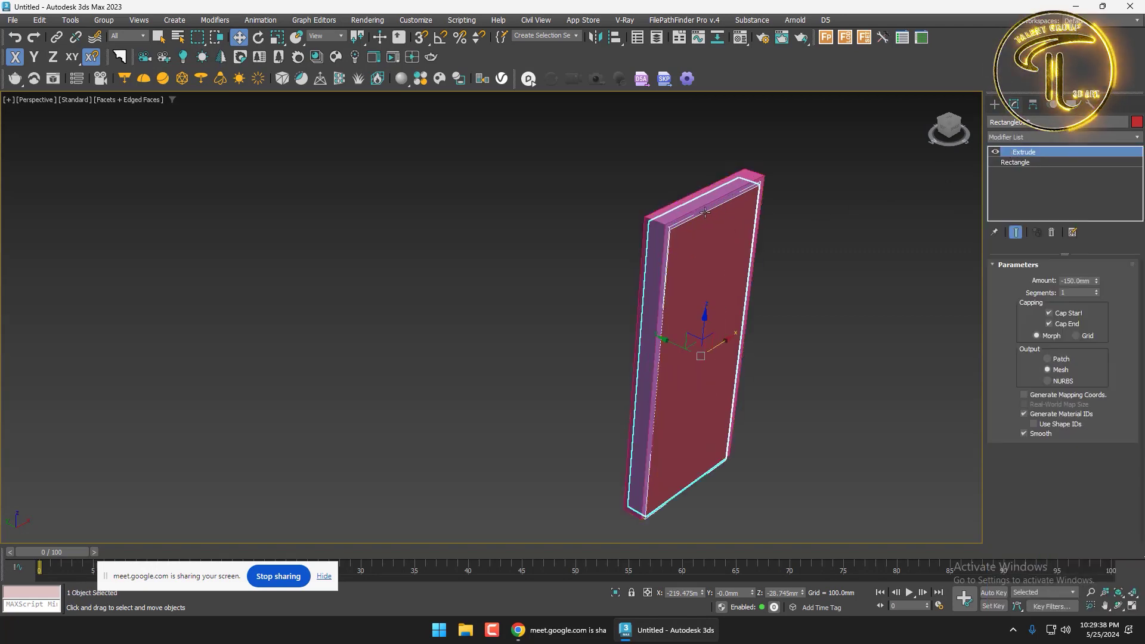
scroll(702, 209, "up", 2)
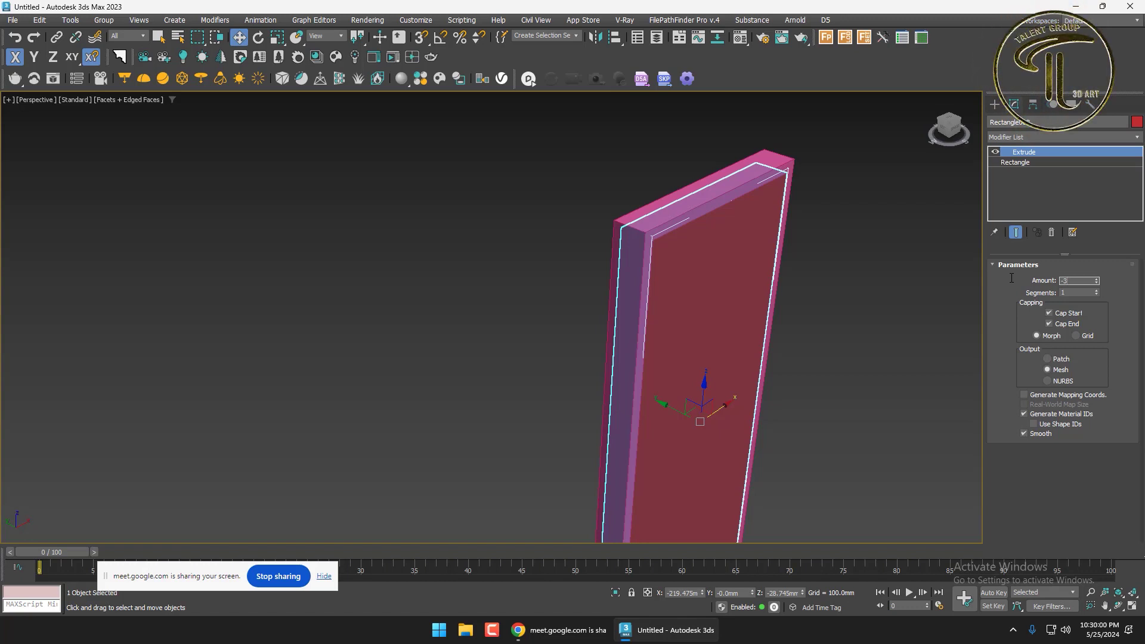
key("Return")
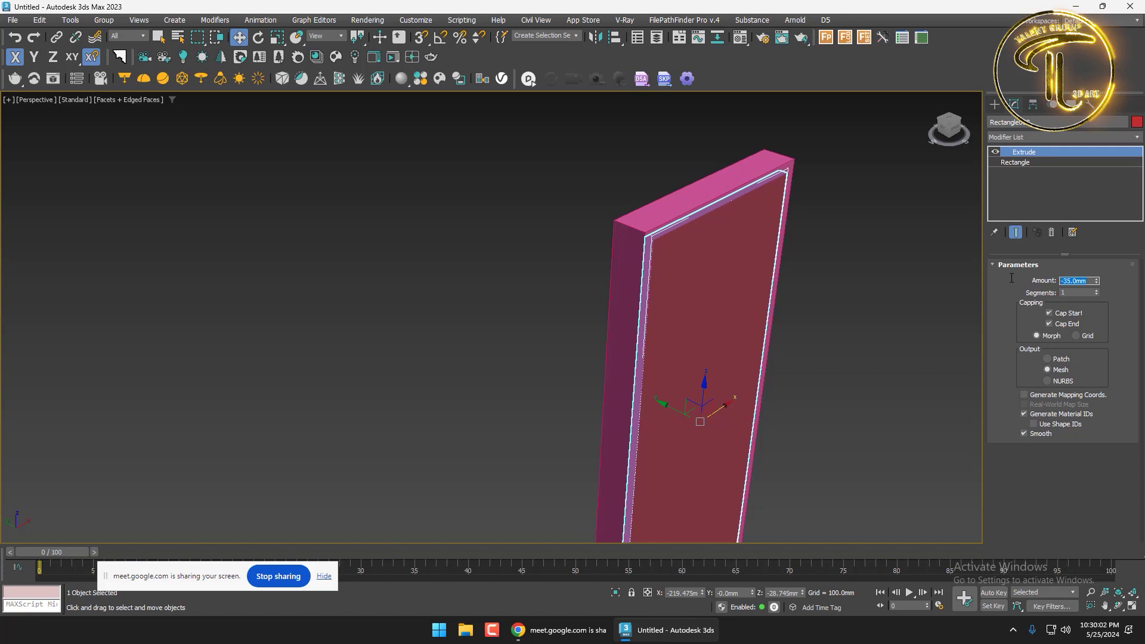
Select the extruded inner rectangle and rename it "Door Panel"
scroll(789, 216, "down", 4)
left_click(829, 231)
scroll(742, 218, "up", 4)
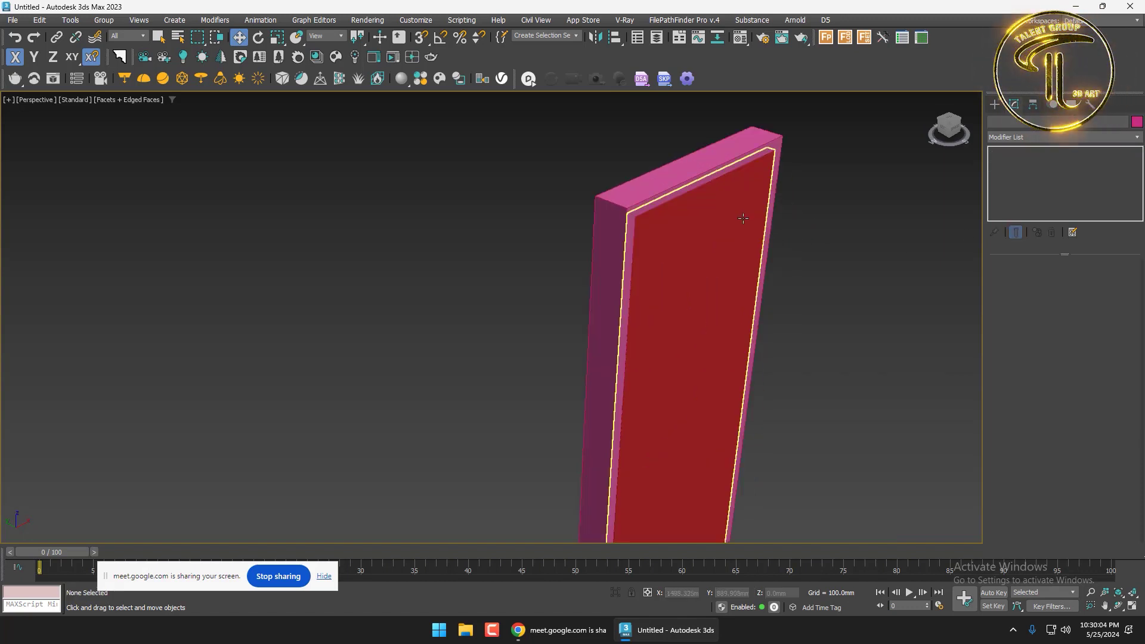
left_click(743, 218)
left_click(1049, 121)
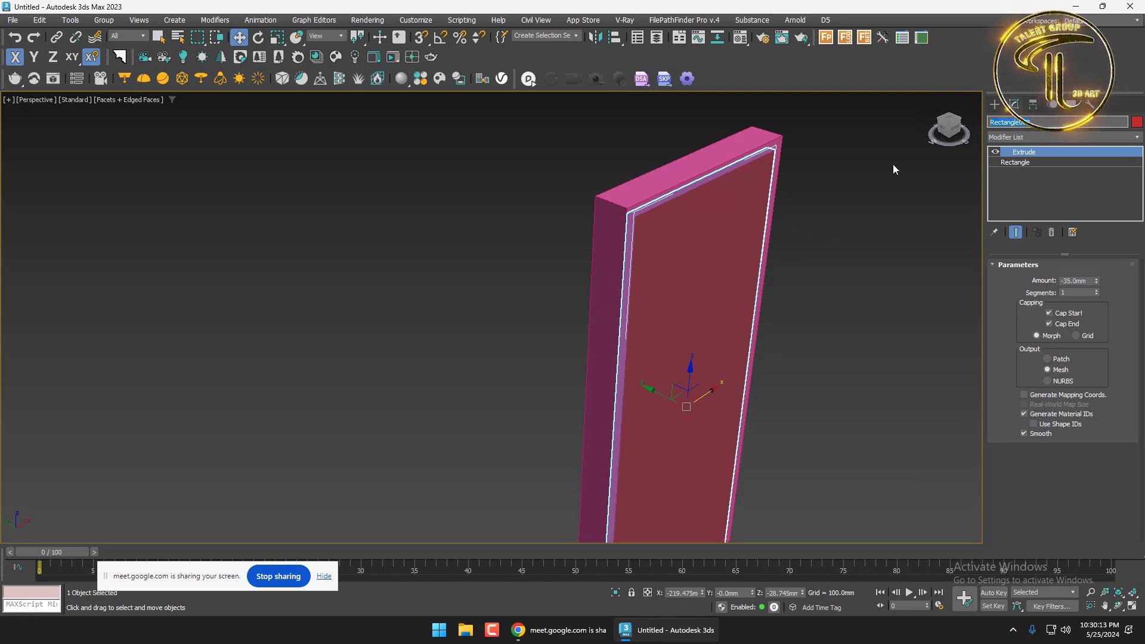
left_click(1035, 122)
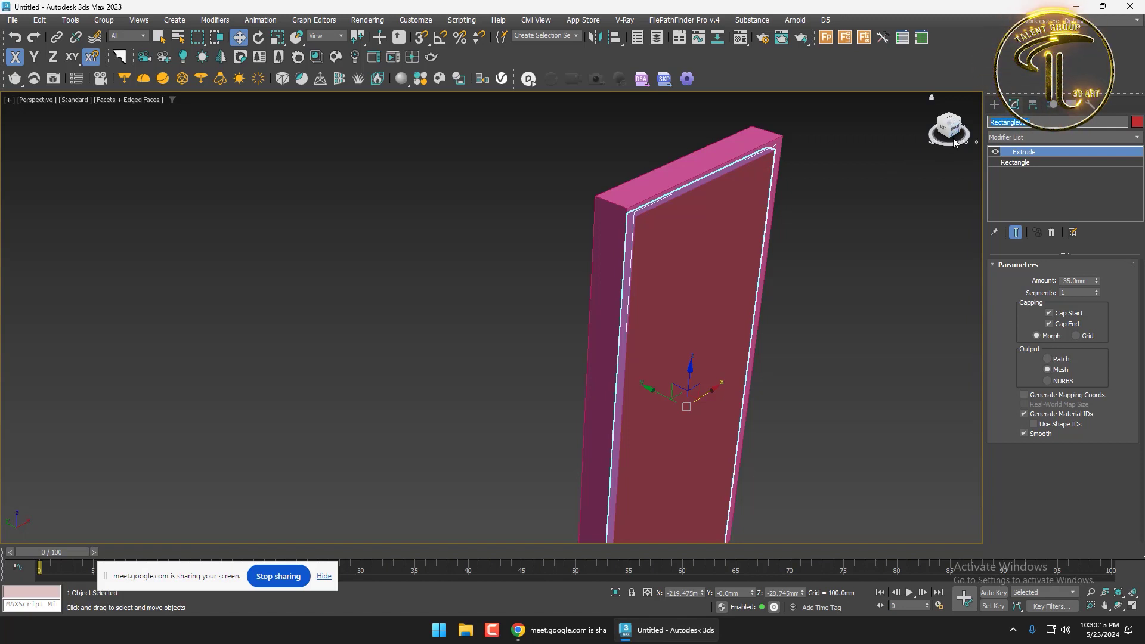
type("Door Panel")
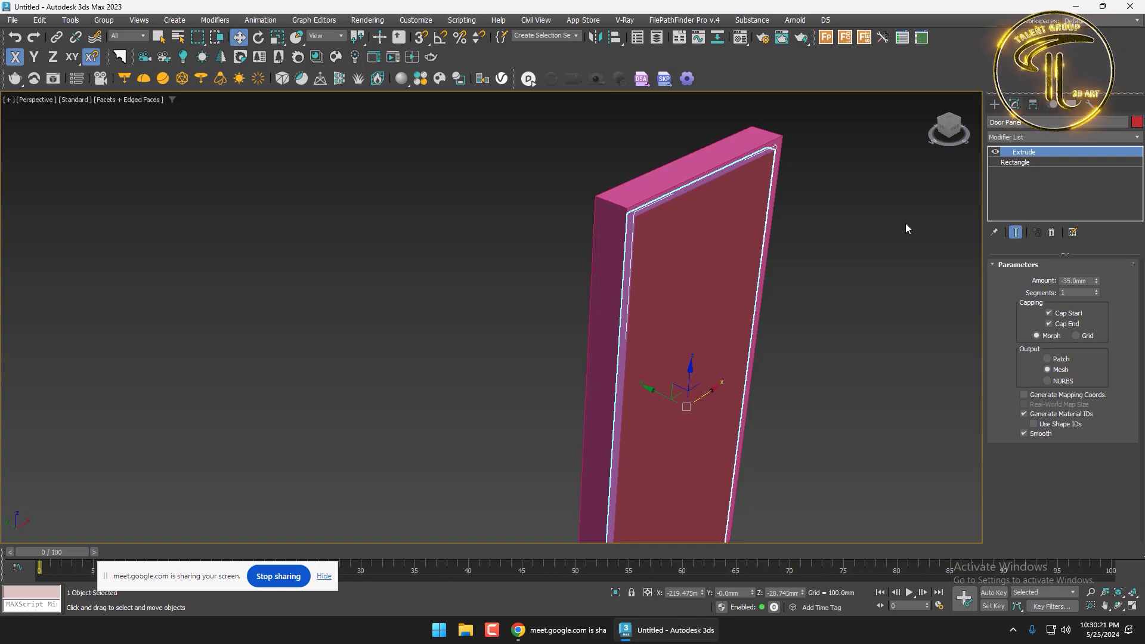
Select the chowket frame and the door panel together and set their object color to light grey
scroll(770, 233, "down", 2)
left_click(770, 234)
scroll(795, 189, "up", 4)
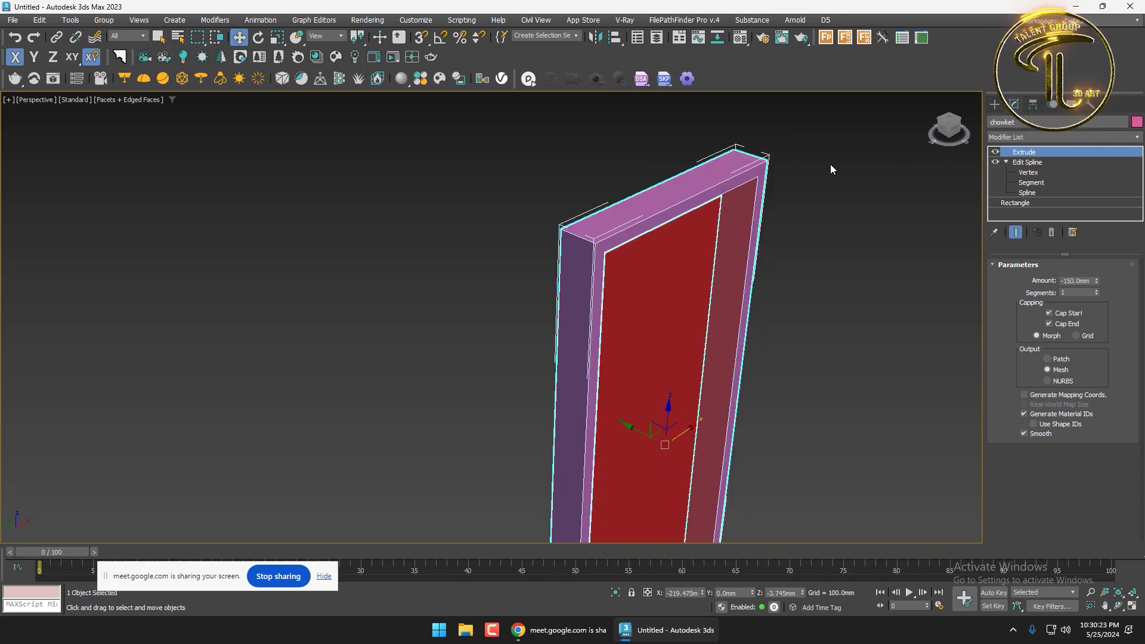
left_click_drag(813, 140, 649, 230)
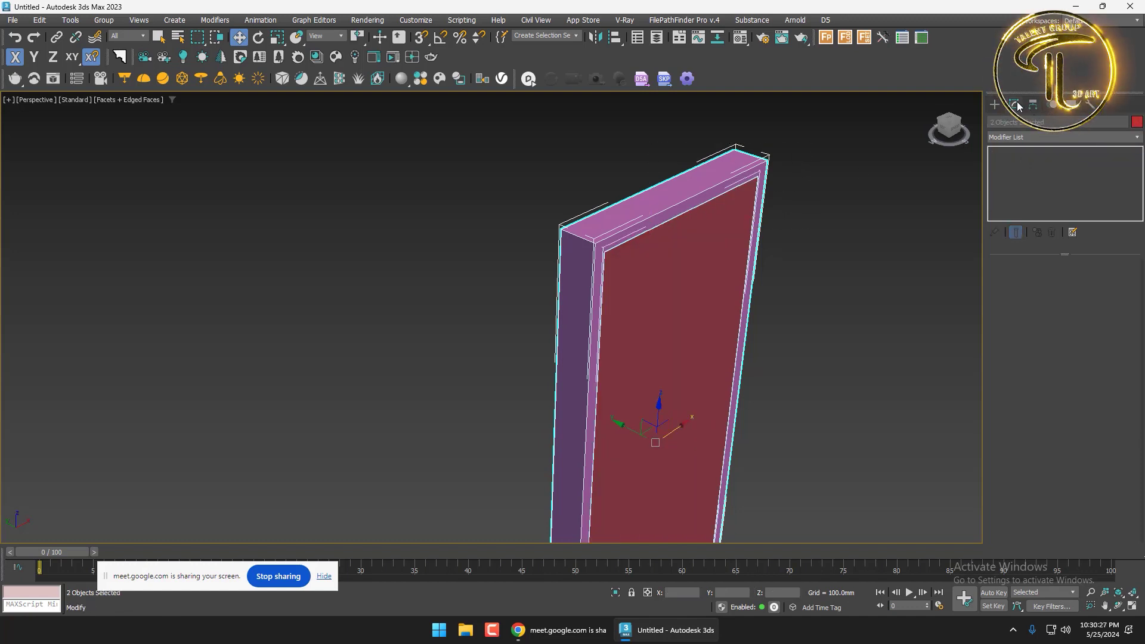
left_click(1135, 121)
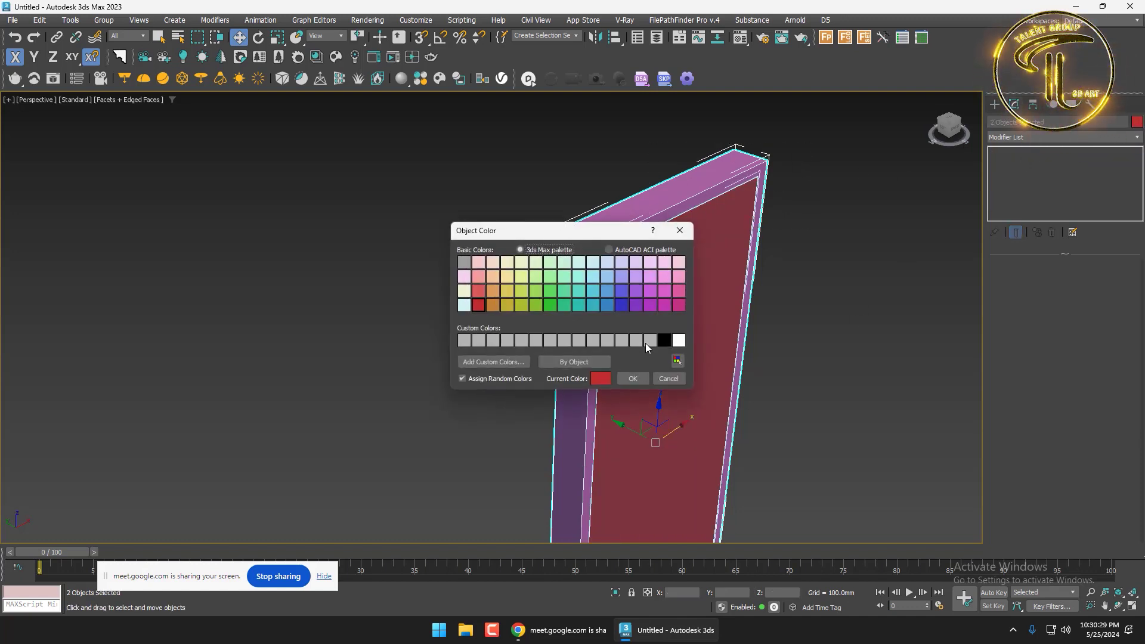
left_click(624, 382)
scroll(624, 382, "down", 5)
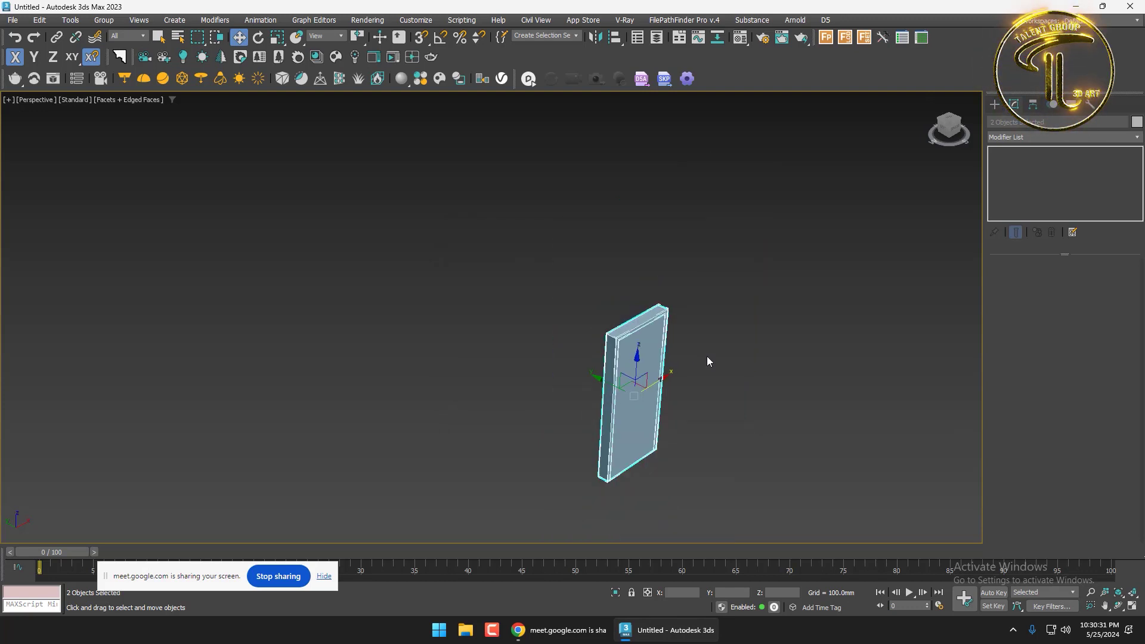
Deselect the door objects, hide the edged faces in the Perspective view and show them again
left_click(706, 356)
scroll(644, 379, "up", 3)
middle_click_drag(643, 379, 711, 308)
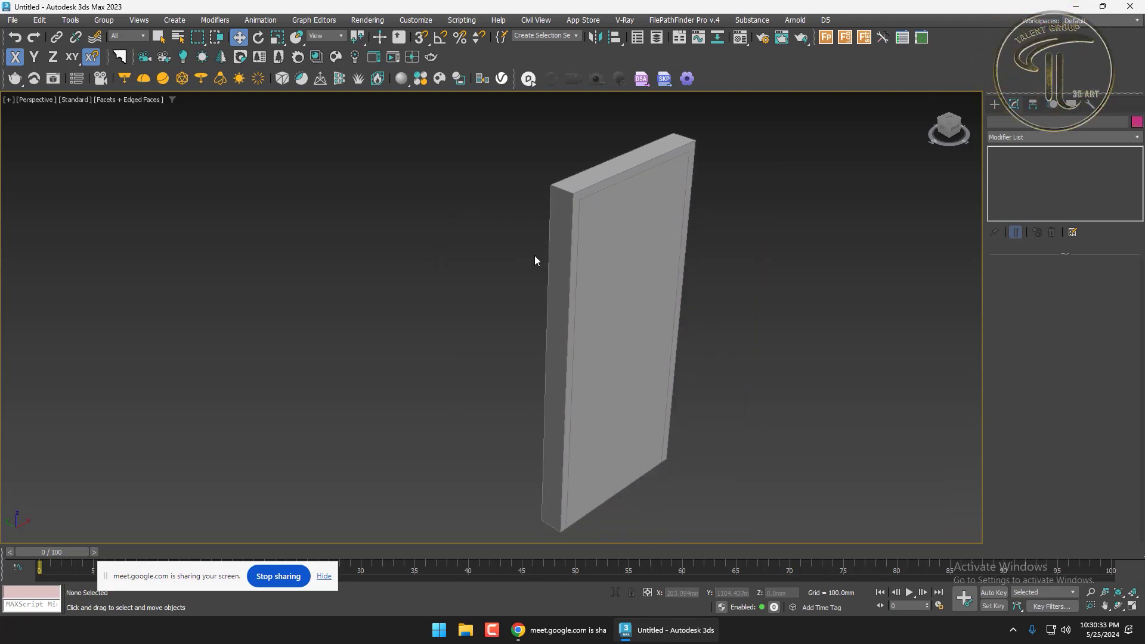
left_click(159, 100)
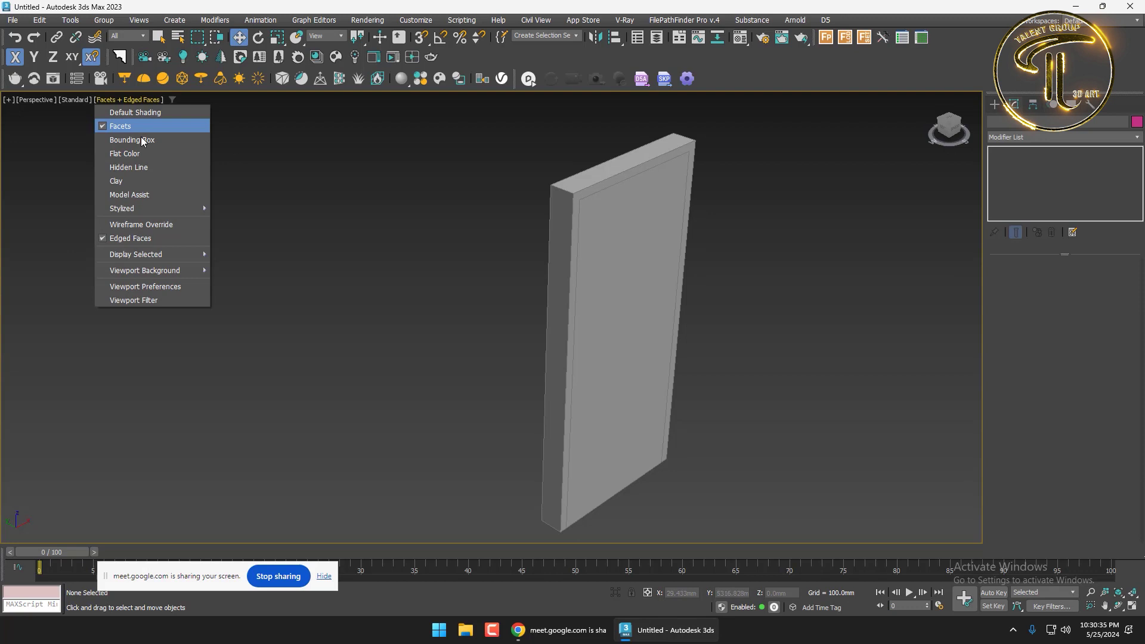
left_click(133, 244)
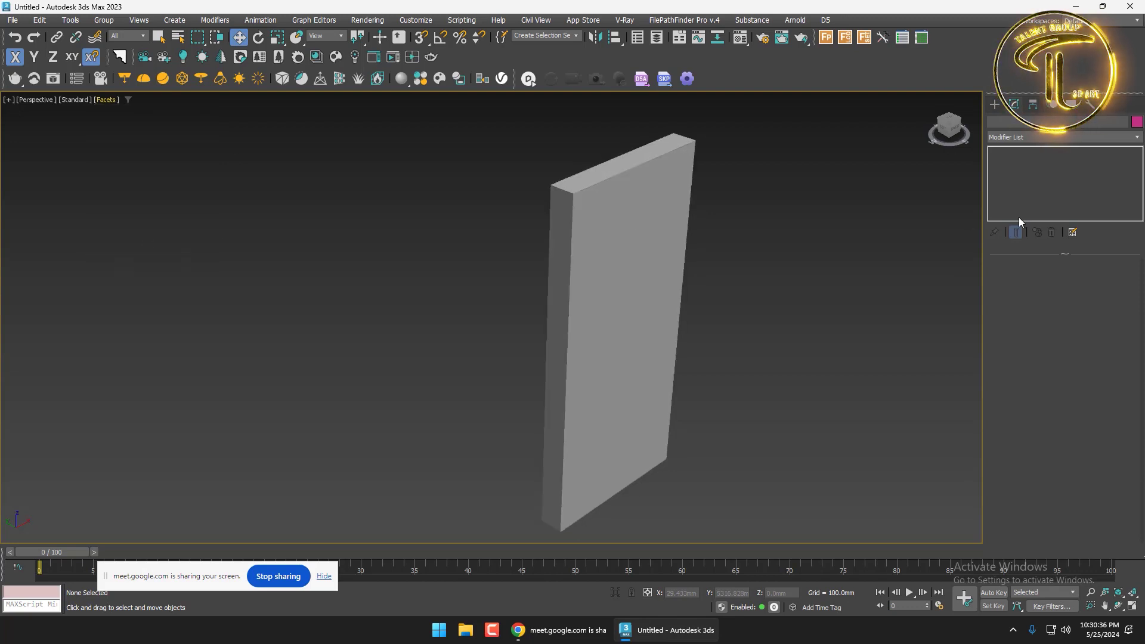
left_click(104, 99)
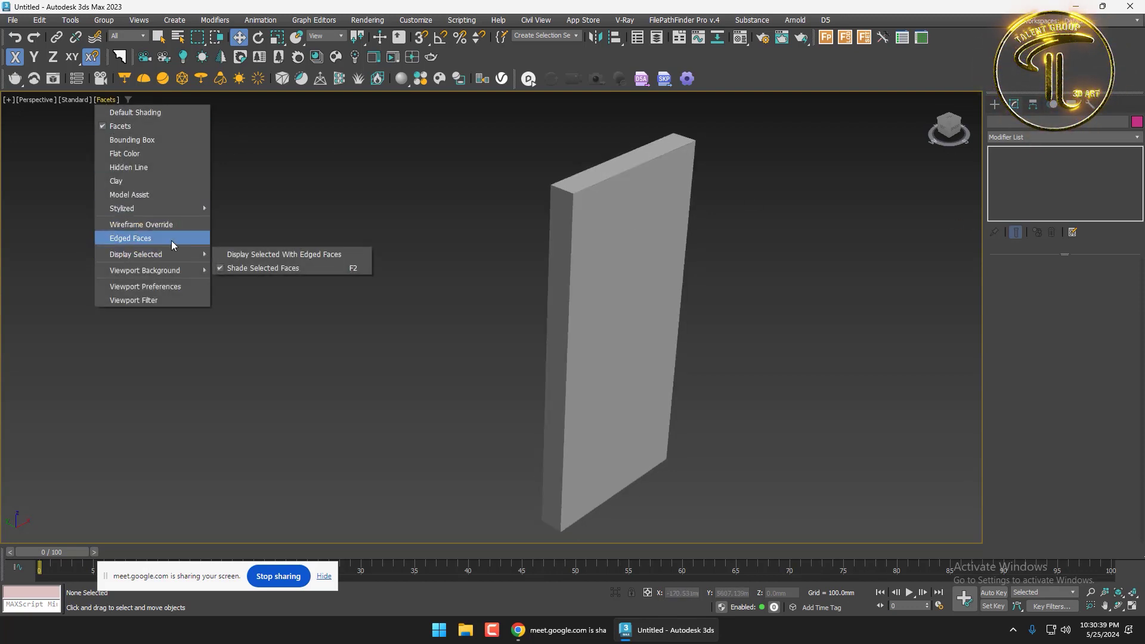
left_click(149, 239)
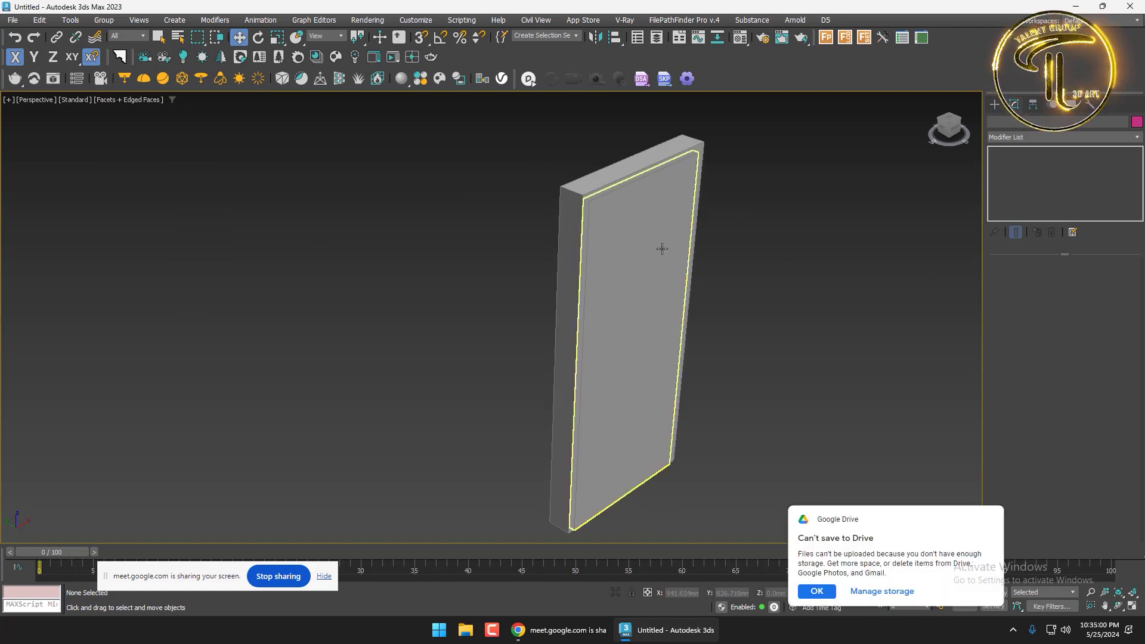
Dismiss the Google Drive notification and examine the upper corner edges of the door panel and frame
left_click(660, 250)
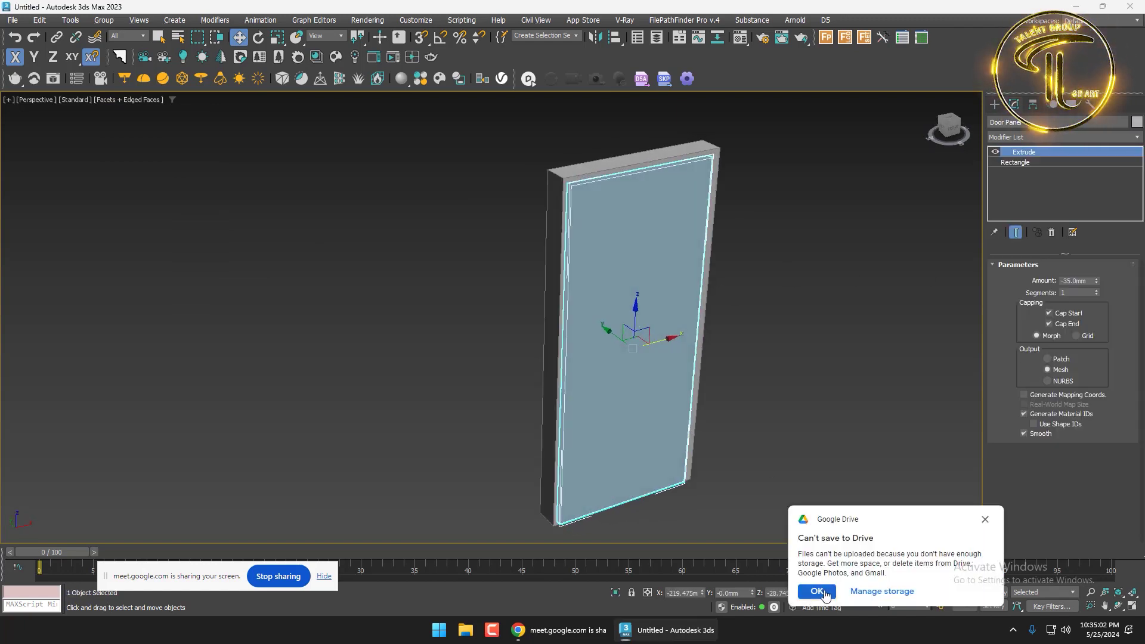
left_click(817, 592)
scroll(803, 173, "up", 5)
left_click(803, 173)
scroll(804, 168, "up", 2)
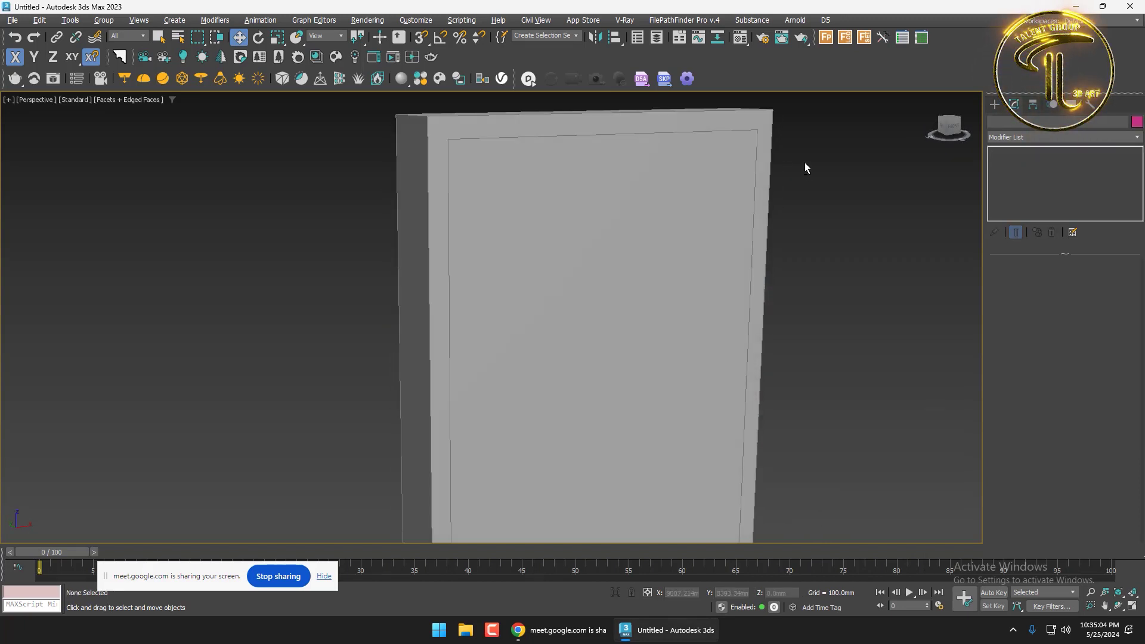
scroll(763, 134, "up", 3)
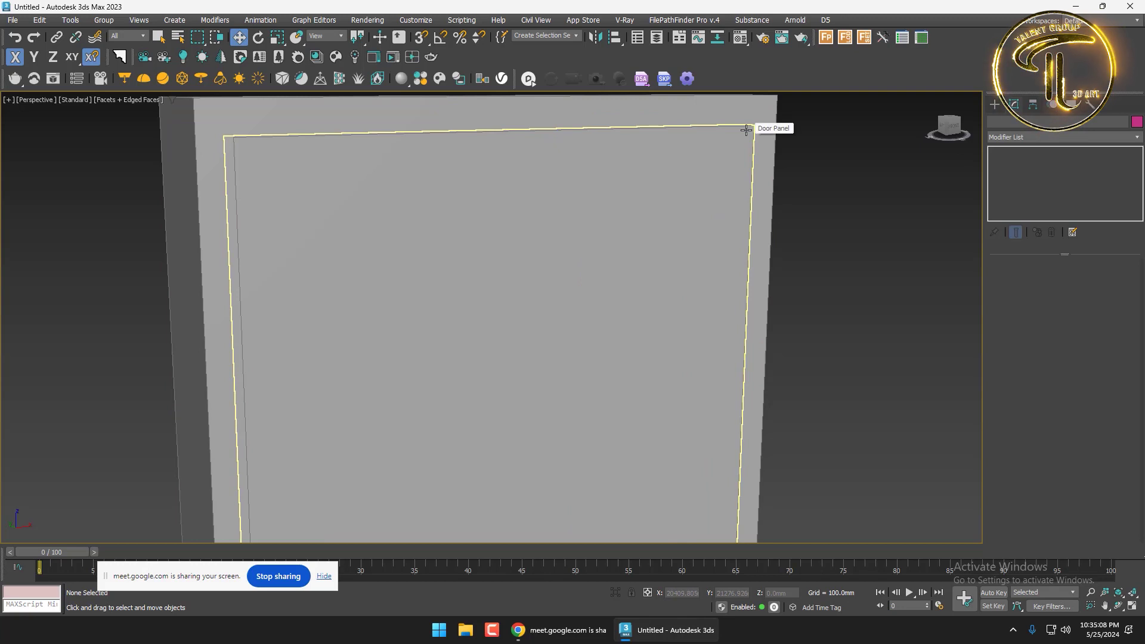
scroll(754, 119, "up", 3)
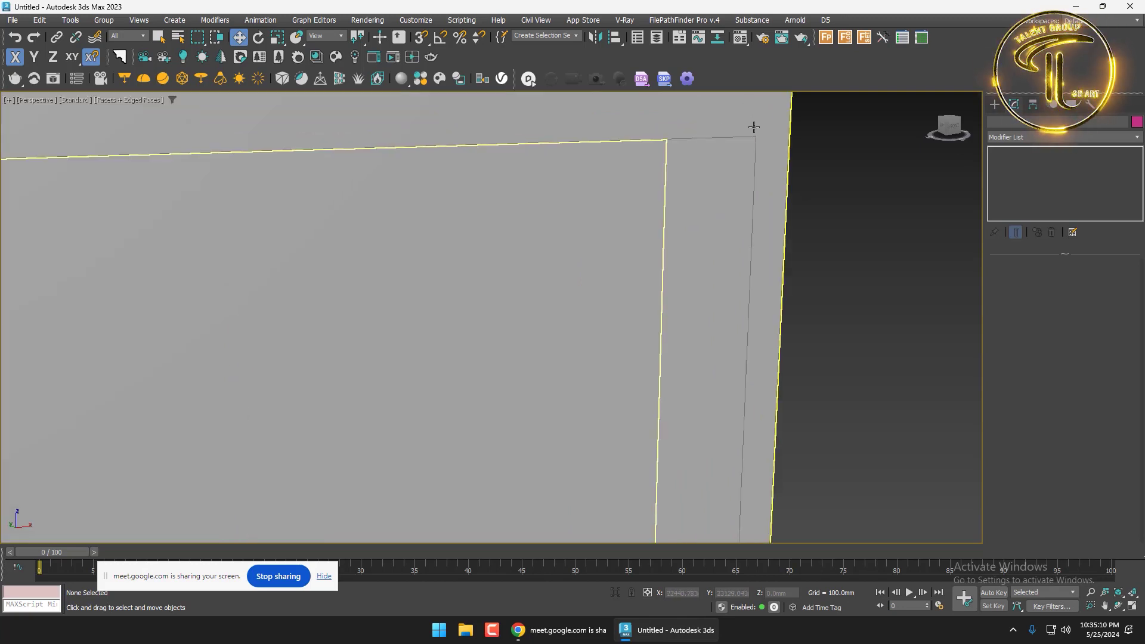
scroll(754, 127, "down", 5)
scroll(775, 179, "up", 2)
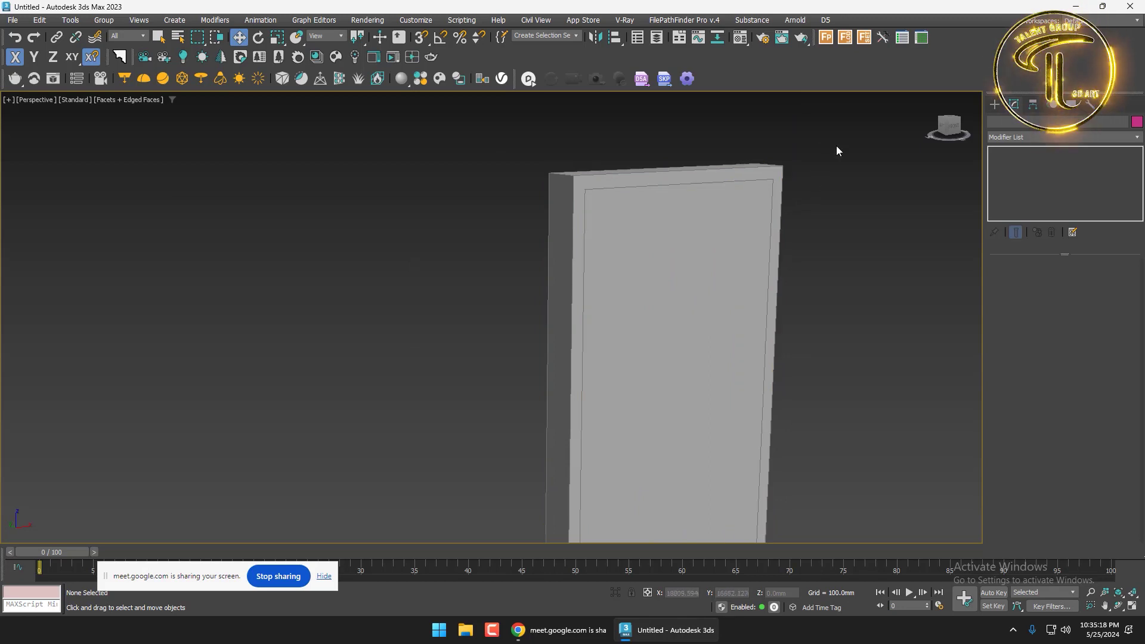
Select the frame and the door panel together and add a Chamfer modifier to both
left_click_drag(838, 136, 661, 260)
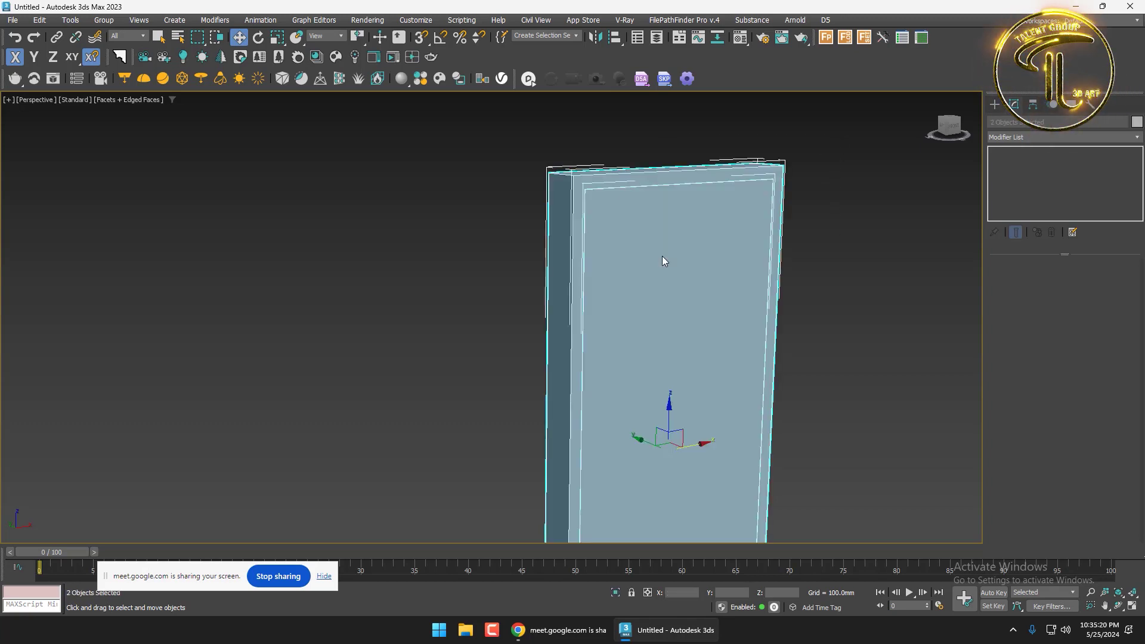
left_click(1019, 138)
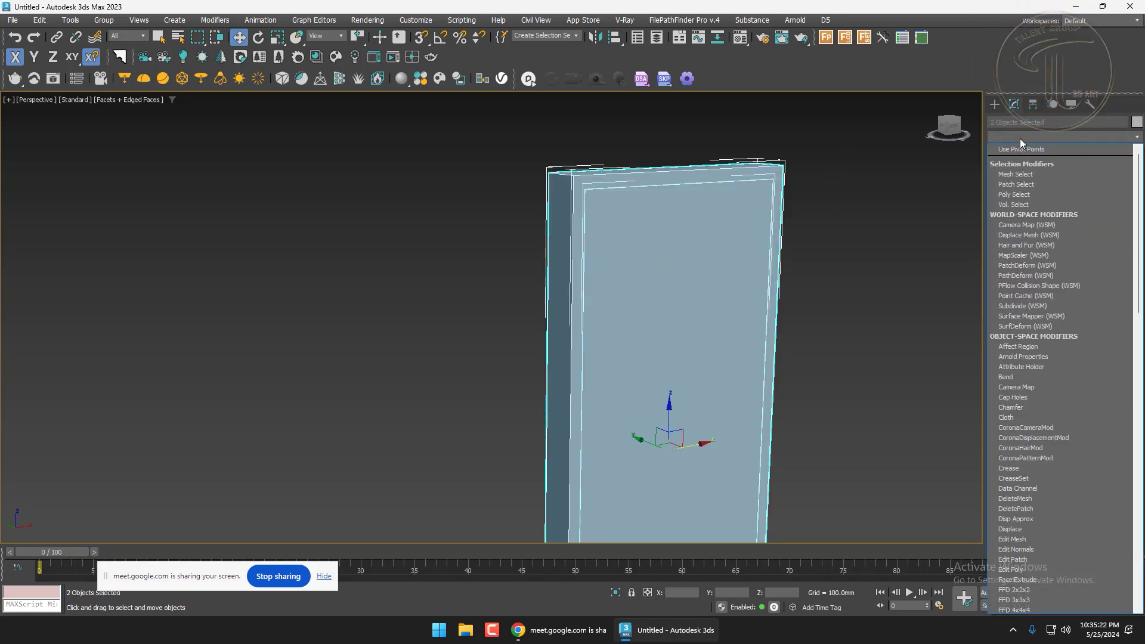
type("ch")
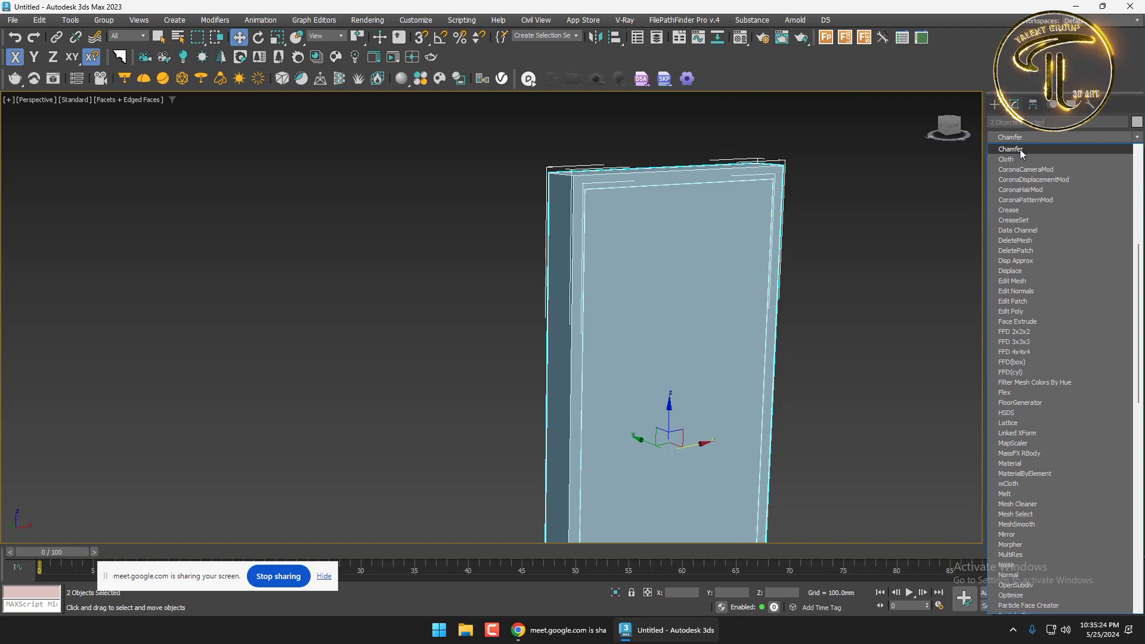
left_click(1020, 151)
middle_click_drag(850, 204, 889, 205)
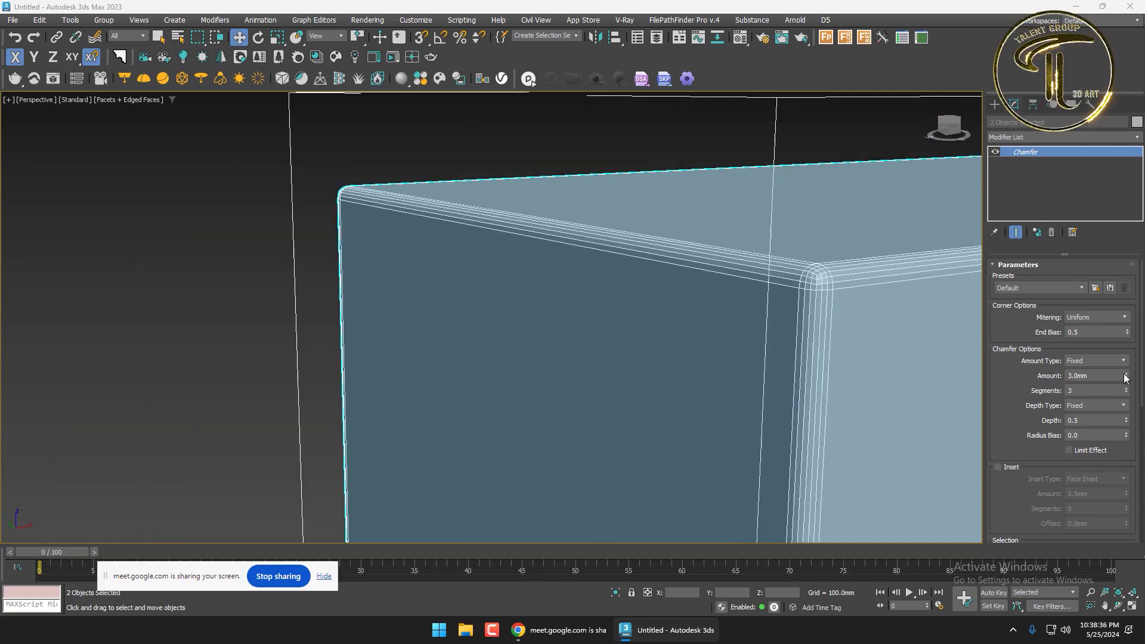
Try a chamfer amount of 6.13 mm with different segment counts from 0 to 3
left_click_drag(1124, 378, 1097, 343)
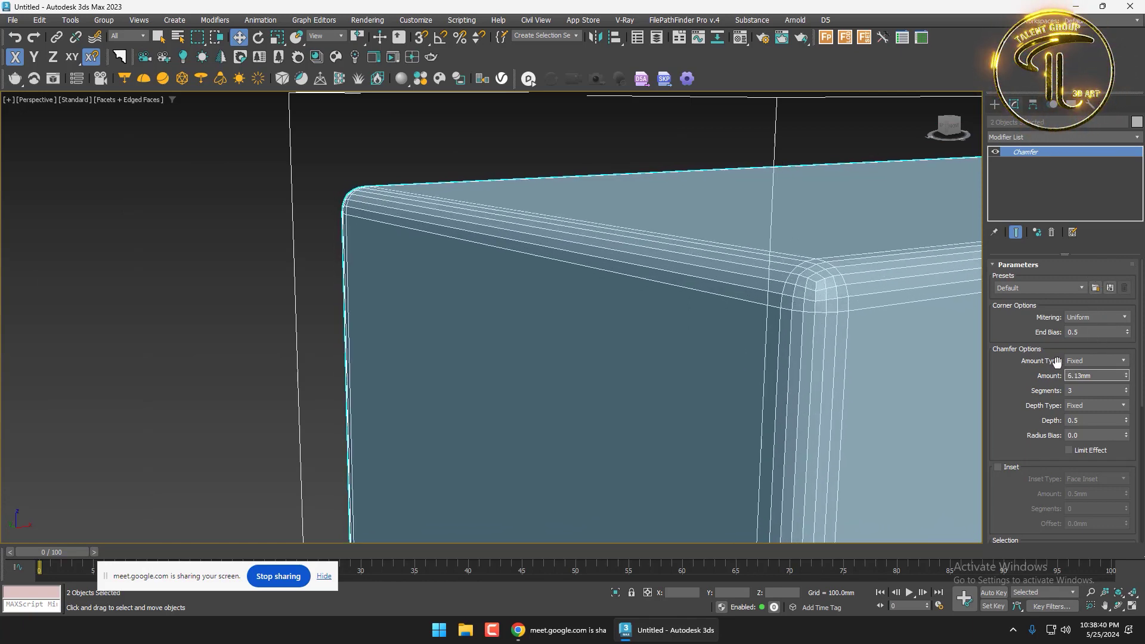
right_click(1125, 395)
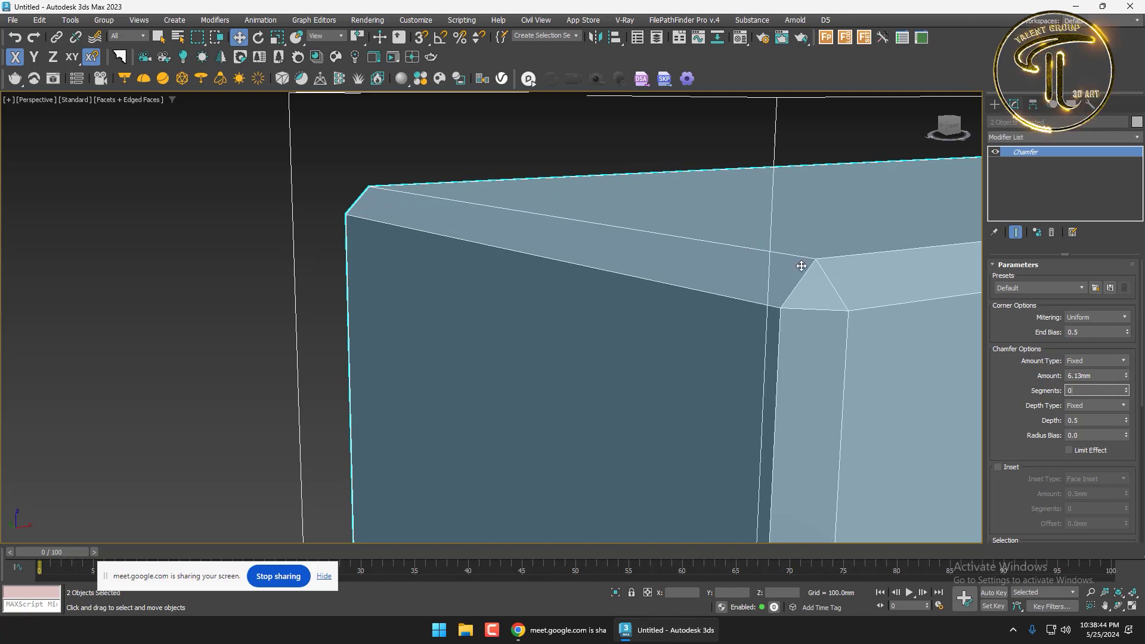
left_click(1126, 388)
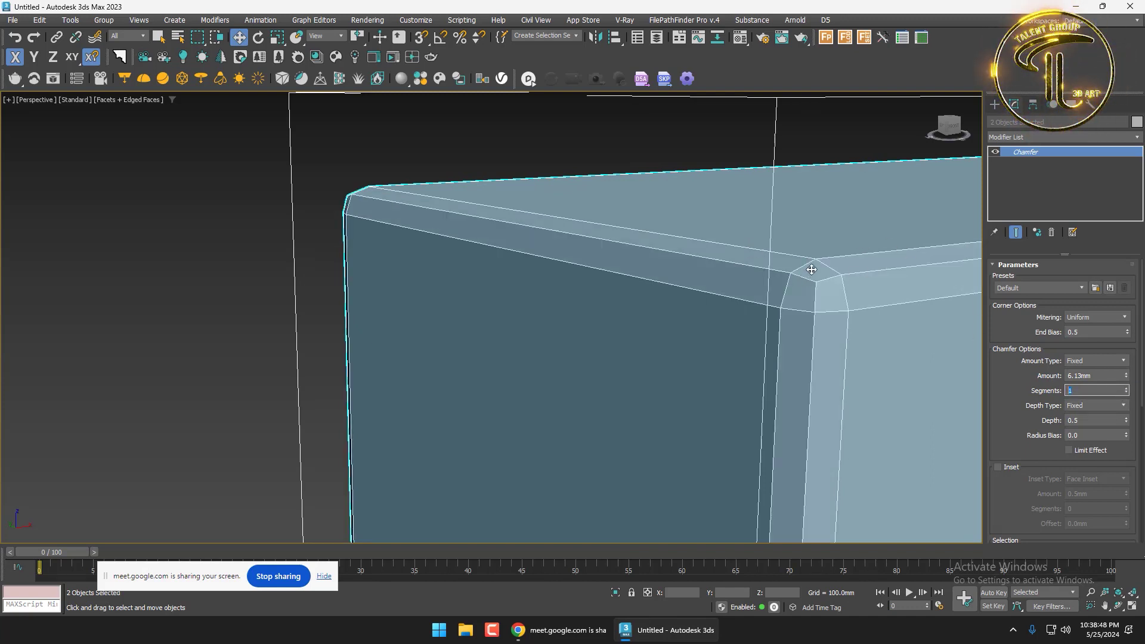
left_click(1126, 388)
left_click(1126, 389)
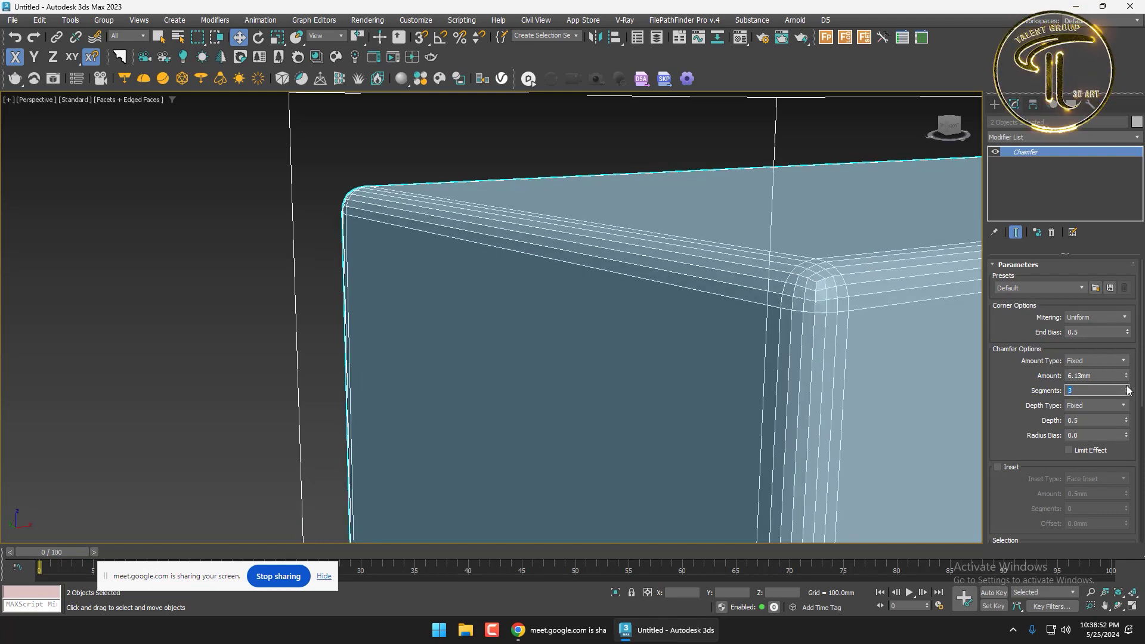
left_click(1126, 388)
right_click(1127, 391)
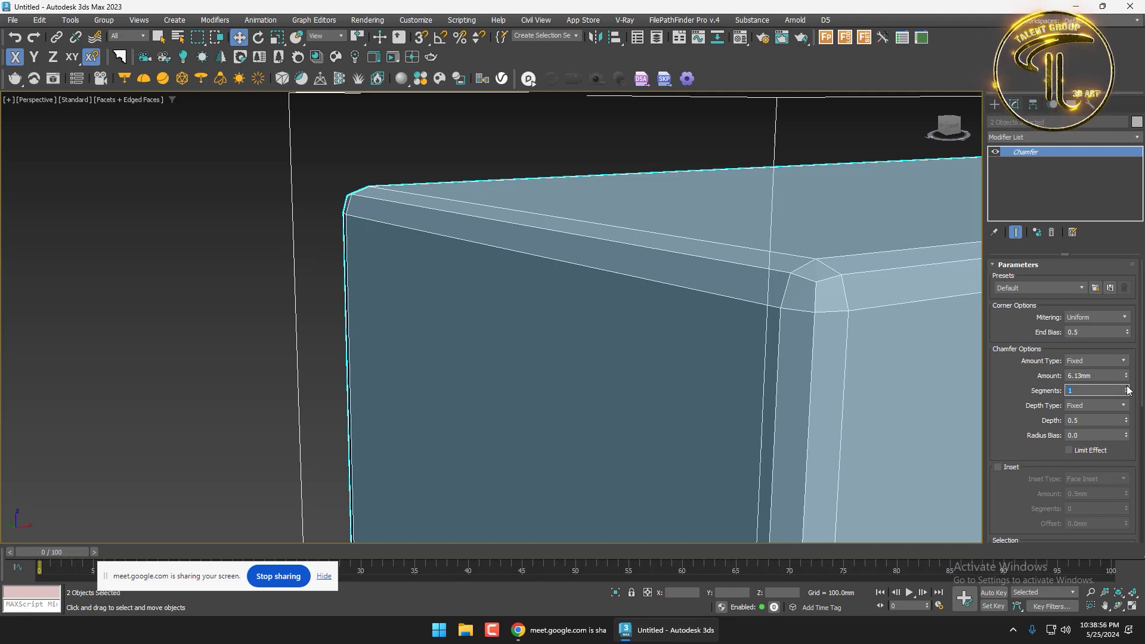
left_click(1126, 388)
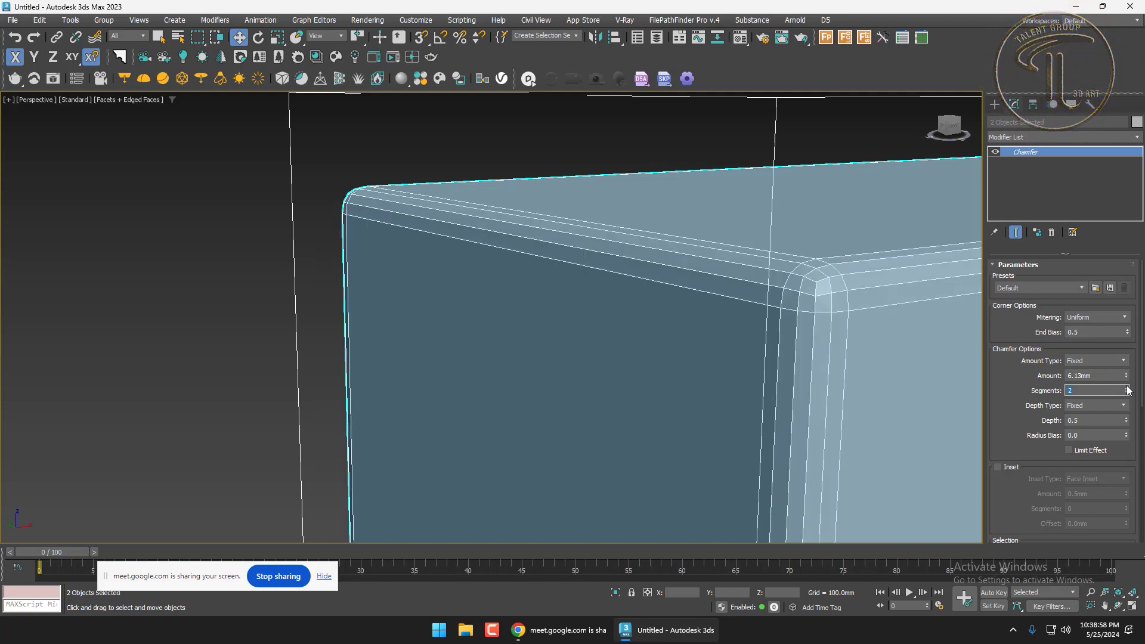
left_click(1126, 388)
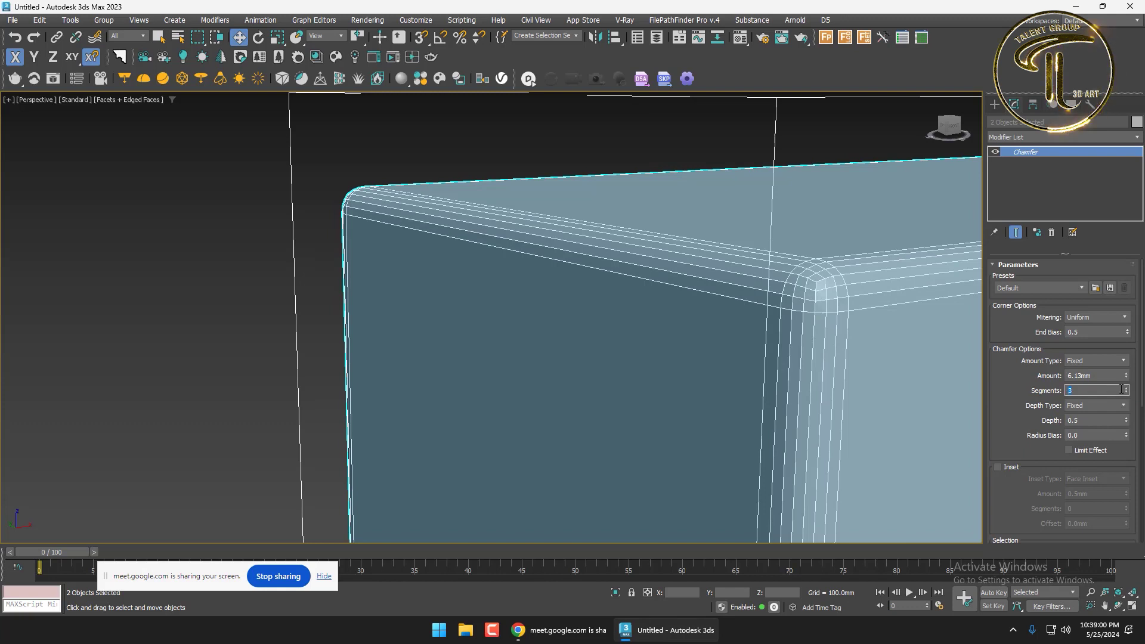
Set the chamfer on the frame and door panel to 2 segments and an amount of 3 mm
left_click(1126, 393)
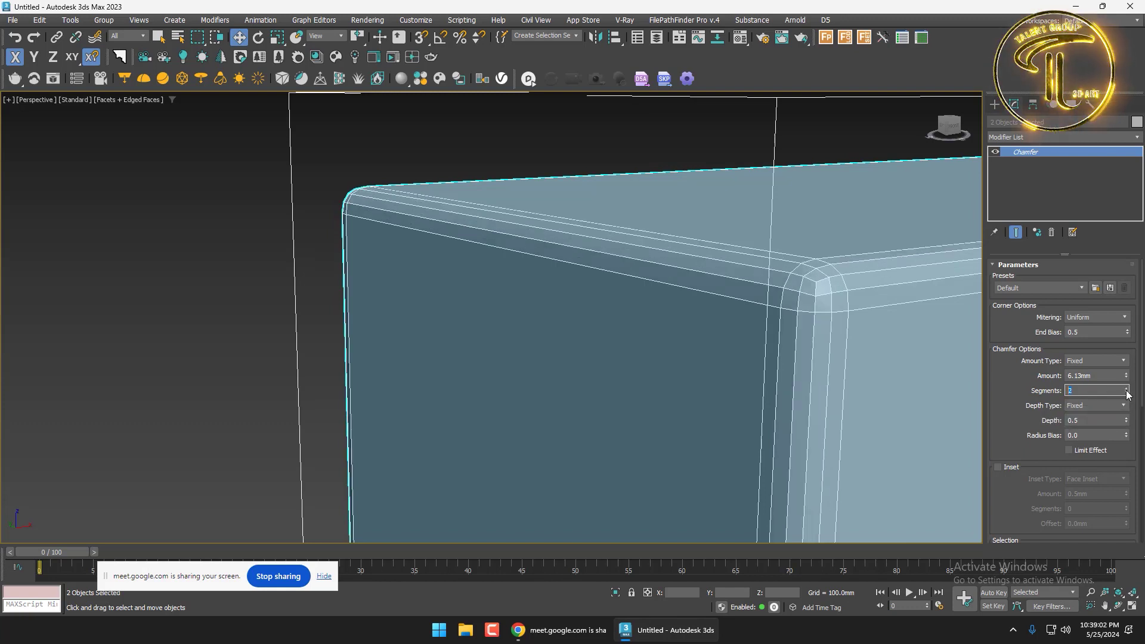
left_click_drag(1126, 377, 1117, 399)
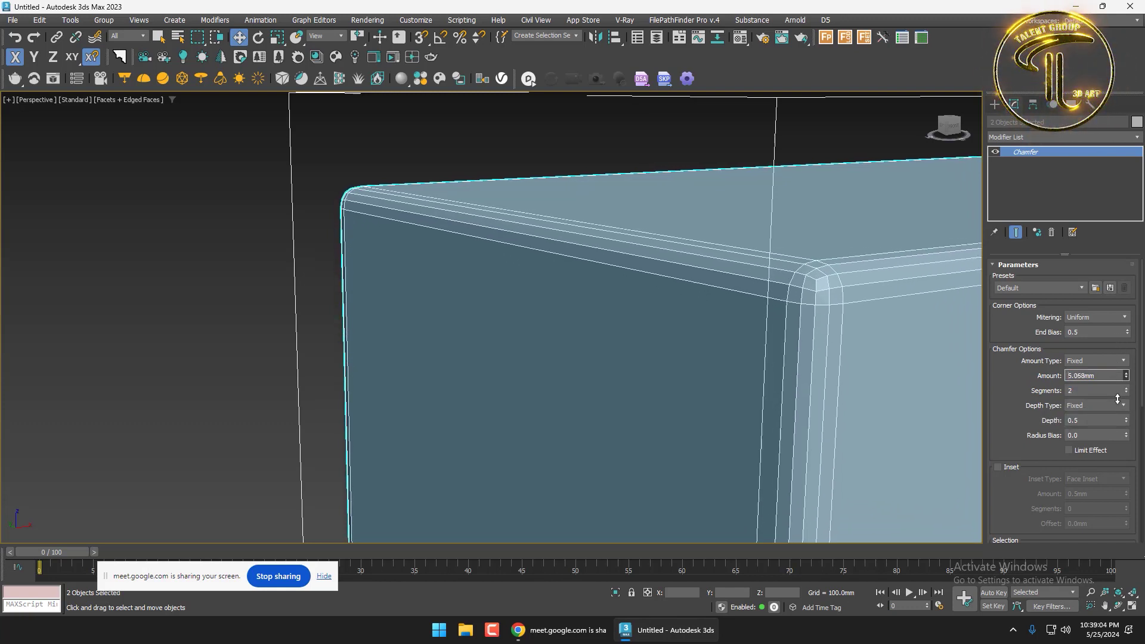
key("Return")
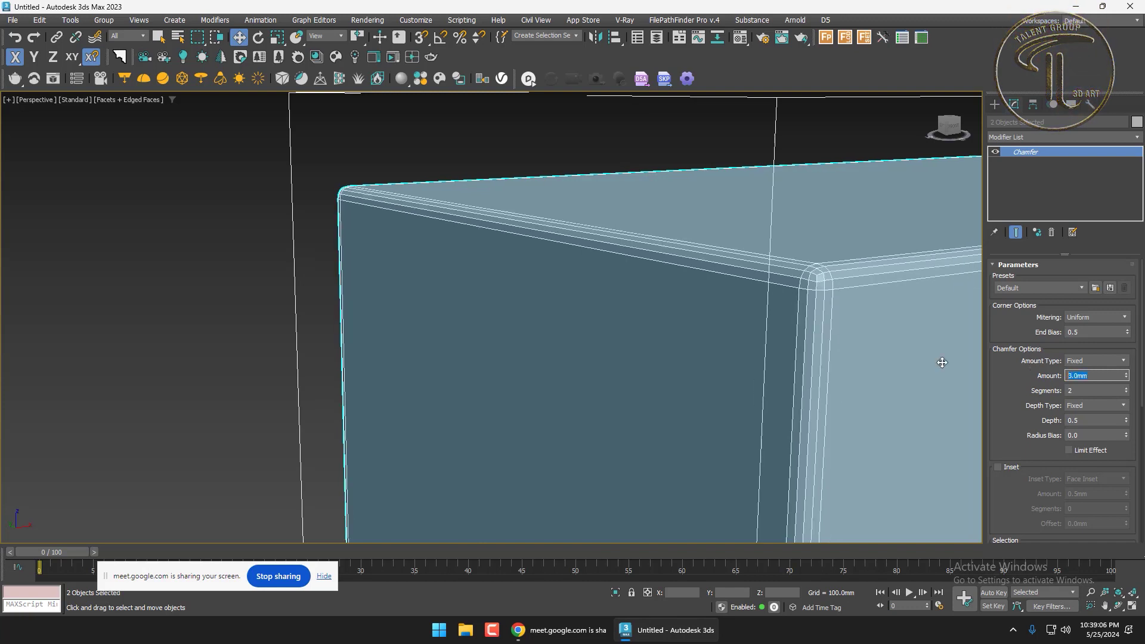
middle_click_drag(940, 358, 795, 304, "alt")
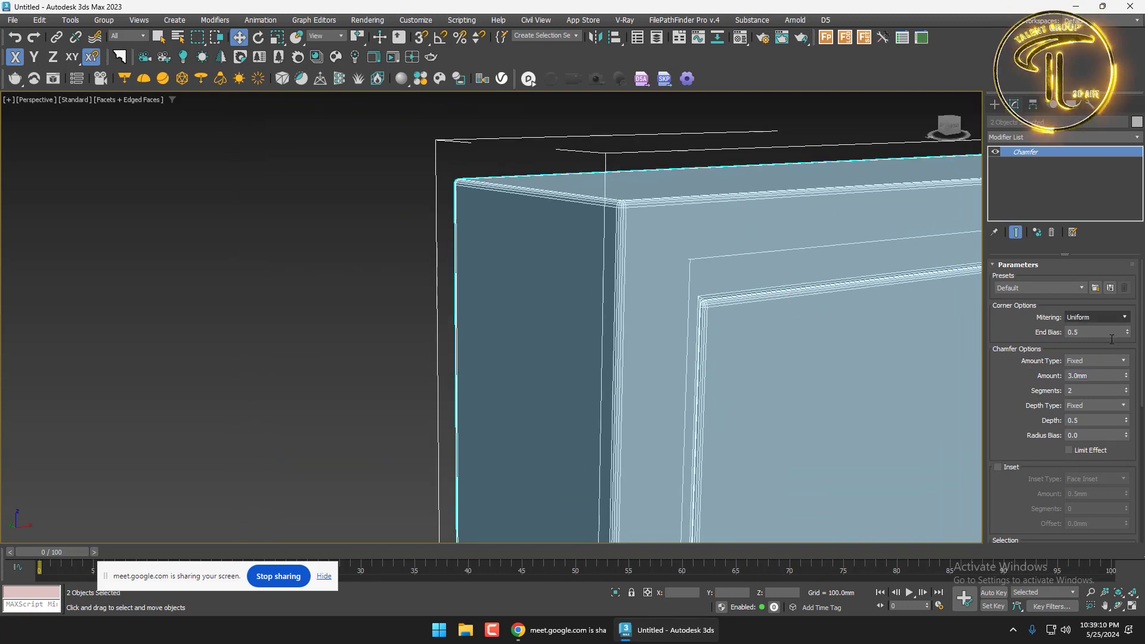
double_click(1097, 375)
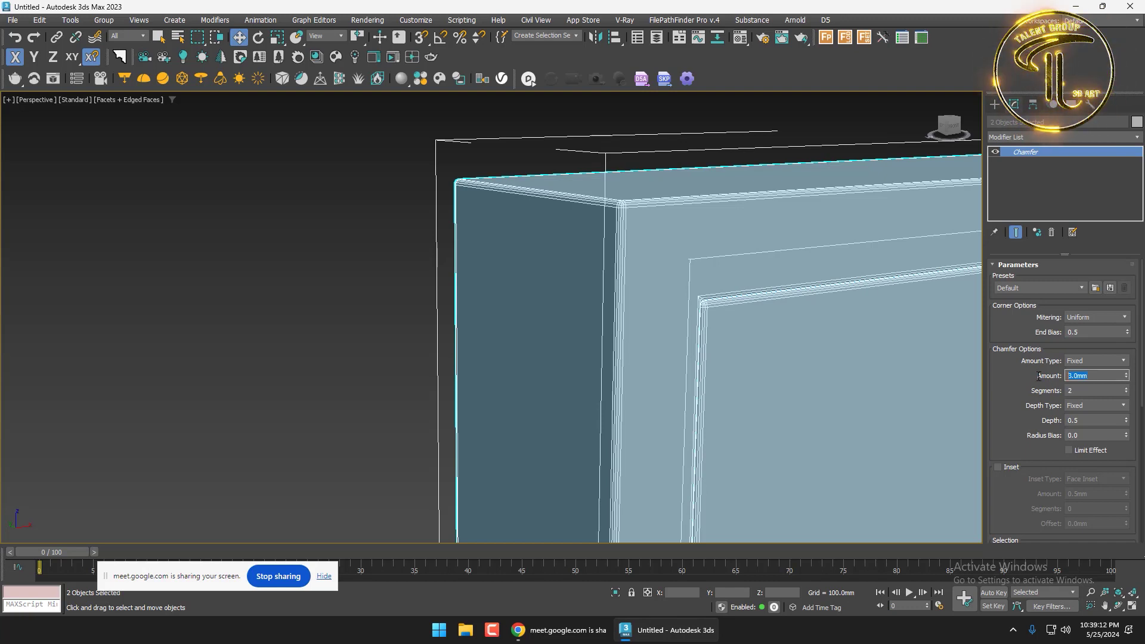
left_click(1086, 388)
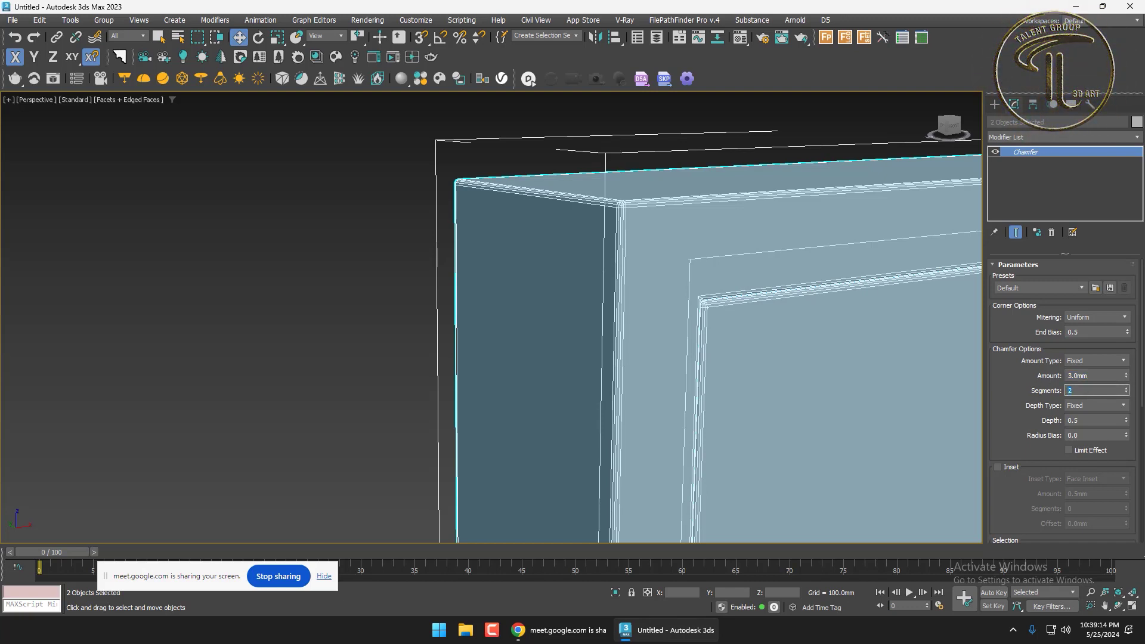
key("Return")
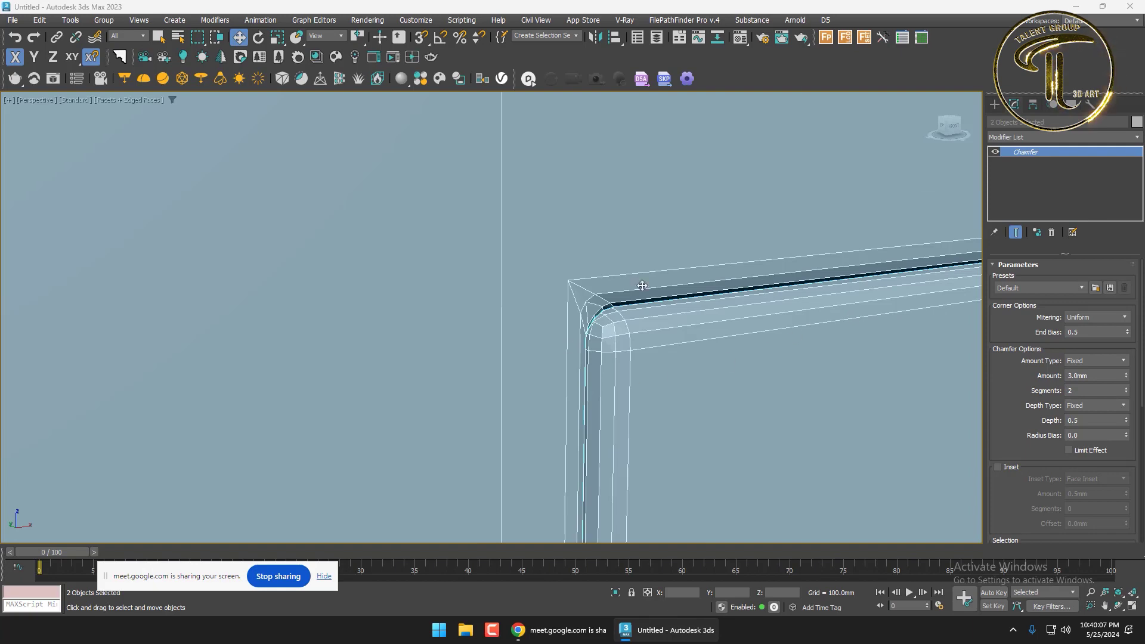
Check the chamfered corners, turn off edged faces in the Perspective view and select the door panel
scroll(642, 285, "down", 5)
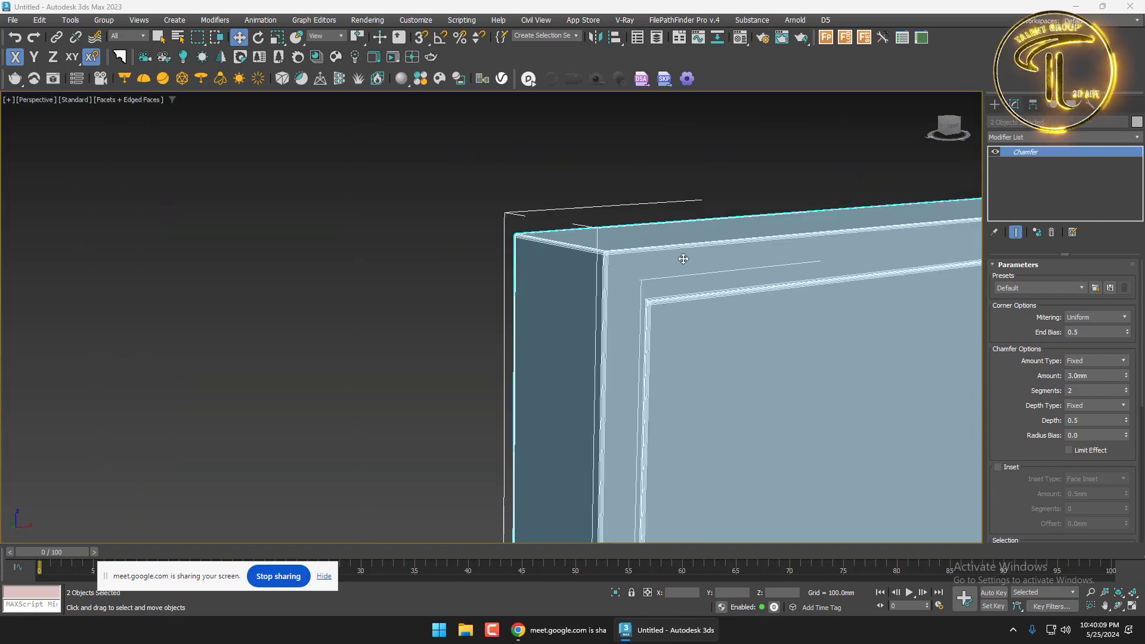
scroll(656, 280, "up", 5)
scroll(640, 322, "up", 2)
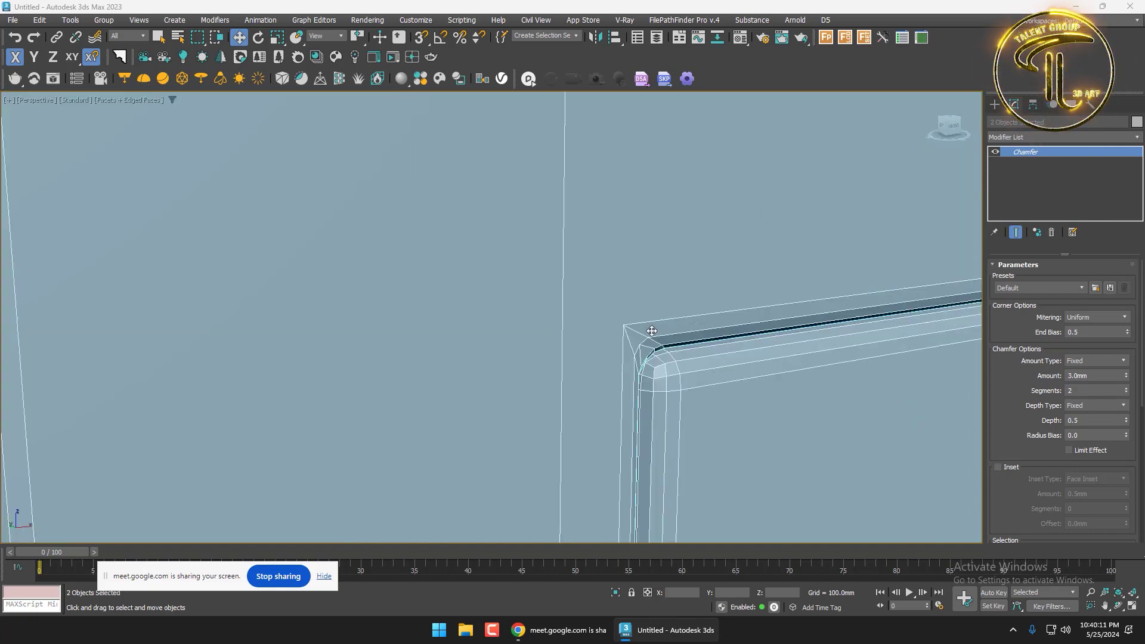
scroll(637, 325, "down", 6)
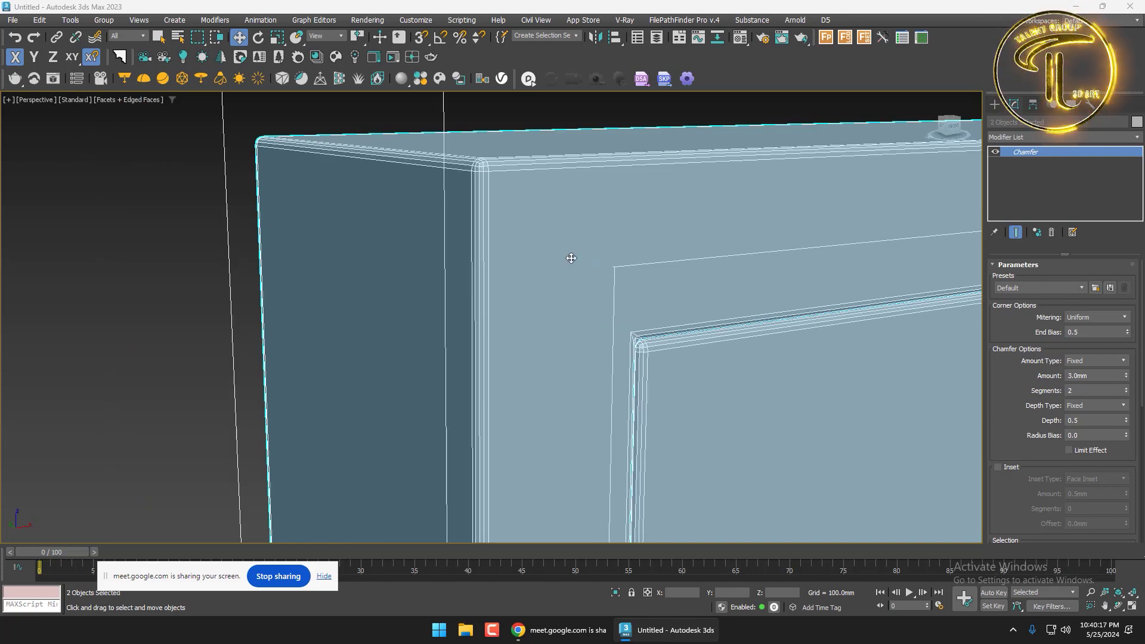
scroll(597, 272, "down", 3)
scroll(732, 279, "down", 5)
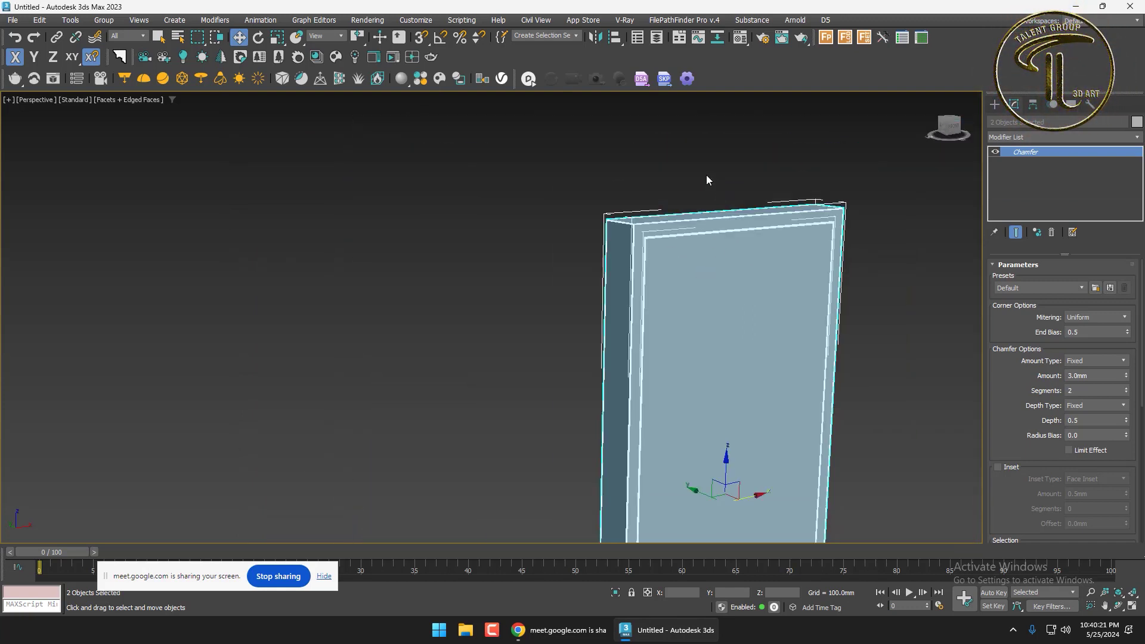
left_click(893, 144)
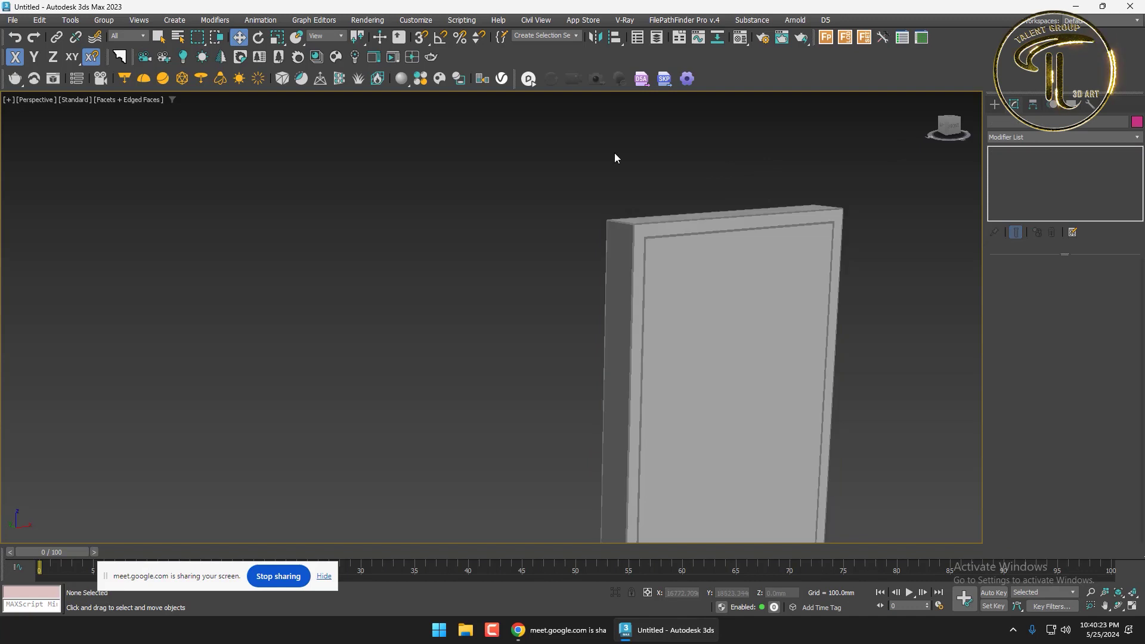
left_click(134, 102)
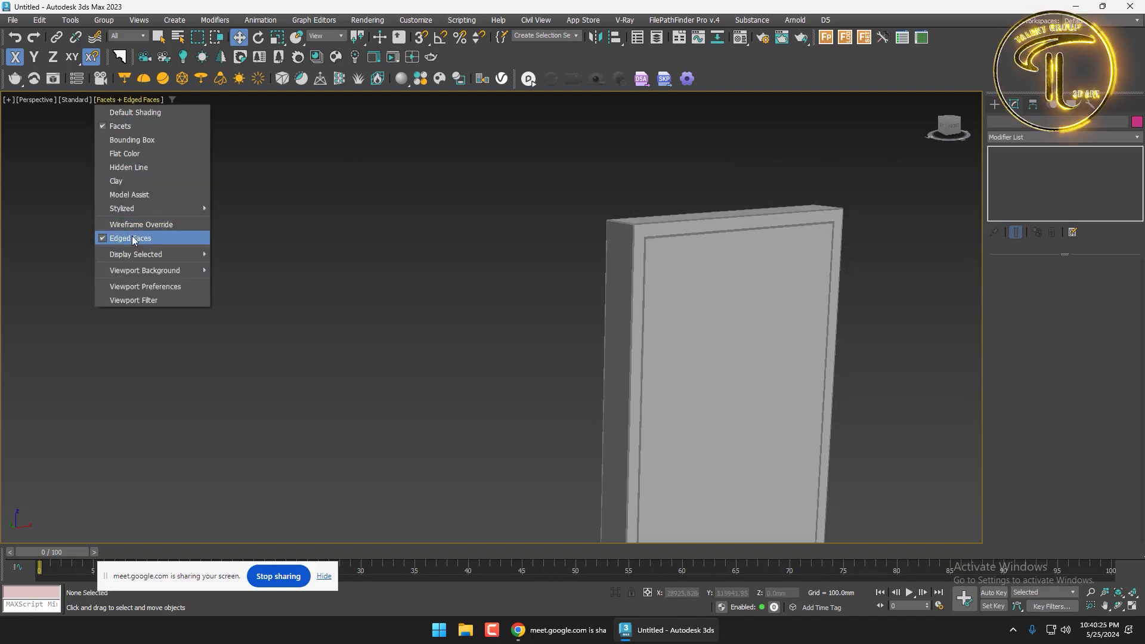
left_click(152, 241)
left_click(705, 232)
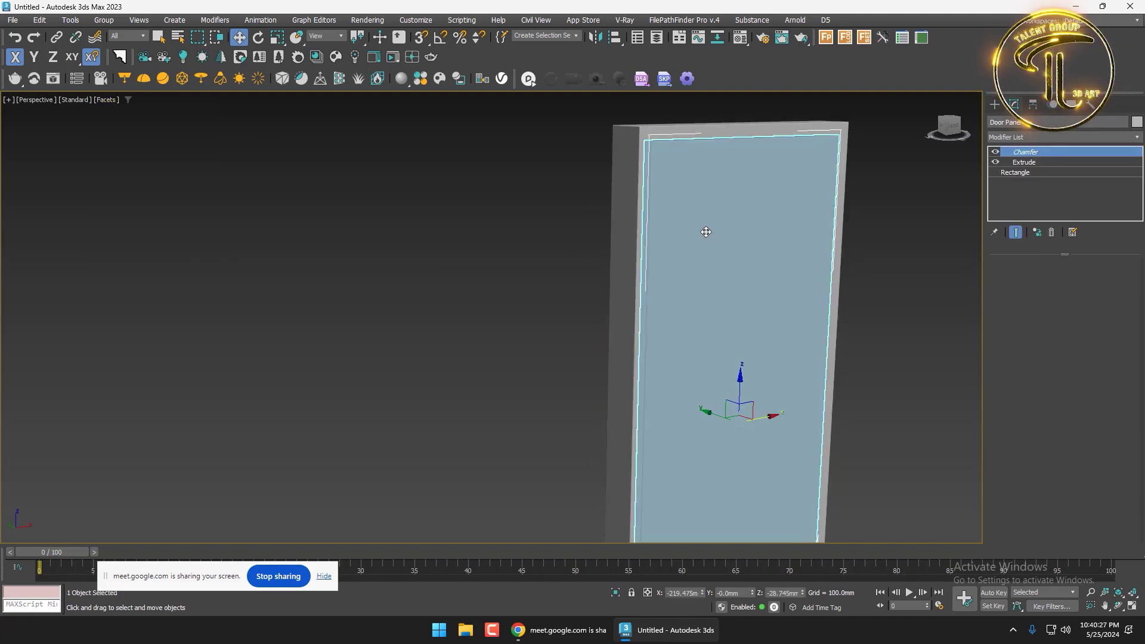
Clear the selection and switch the Perspective view from Facets to Default Shading
left_click(577, 223)
scroll(649, 232, "up", 5)
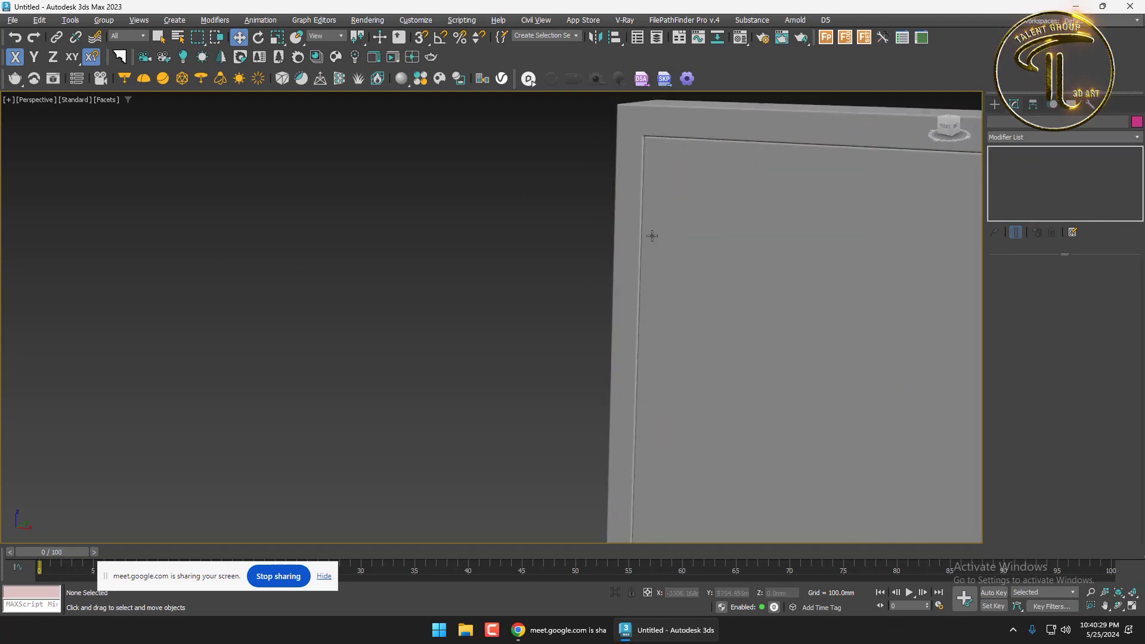
scroll(677, 205, "down", 5)
scroll(690, 248, "up", 4)
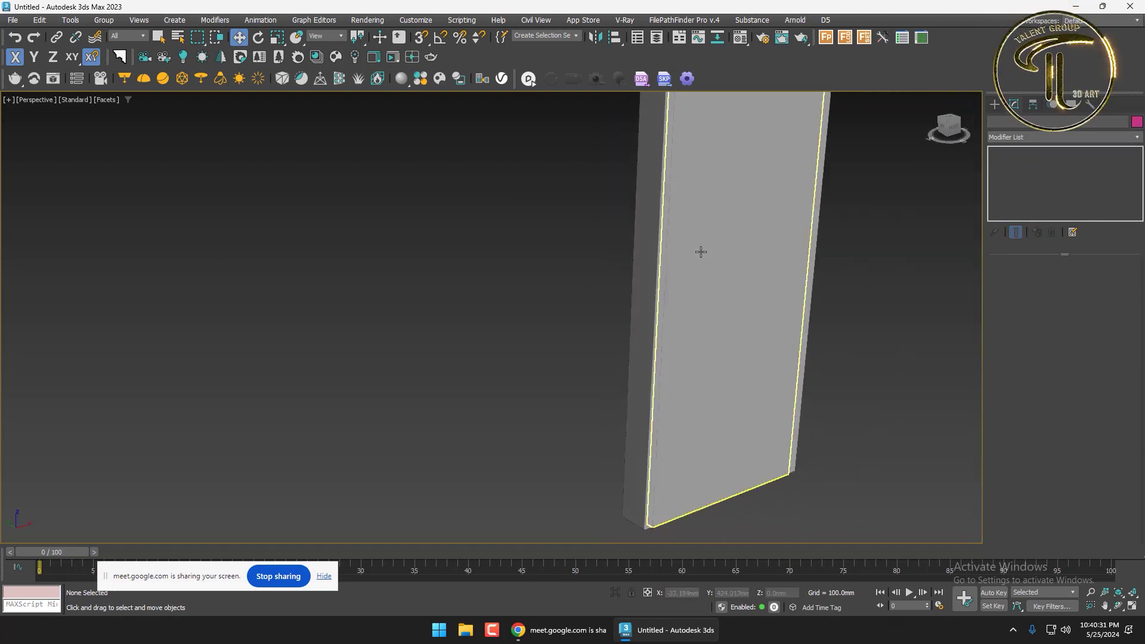
scroll(695, 283, "up", 3)
scroll(682, 276, "down", 7)
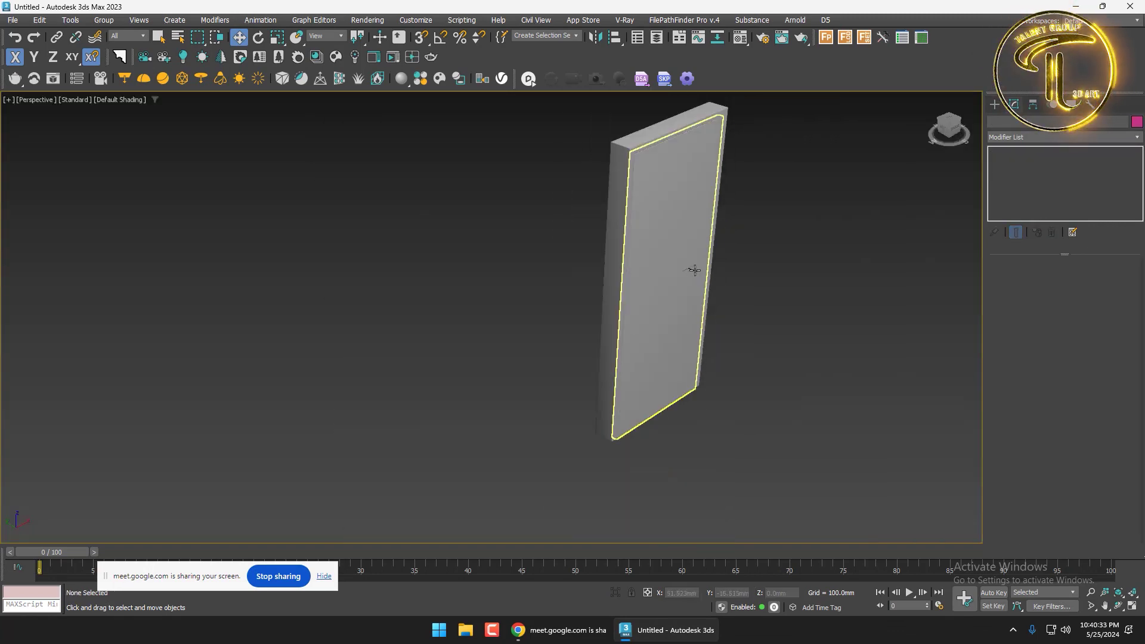
Examine the chamfered edges of the frame and door panel at the upper and lower corners
scroll(529, 182, "up", 5)
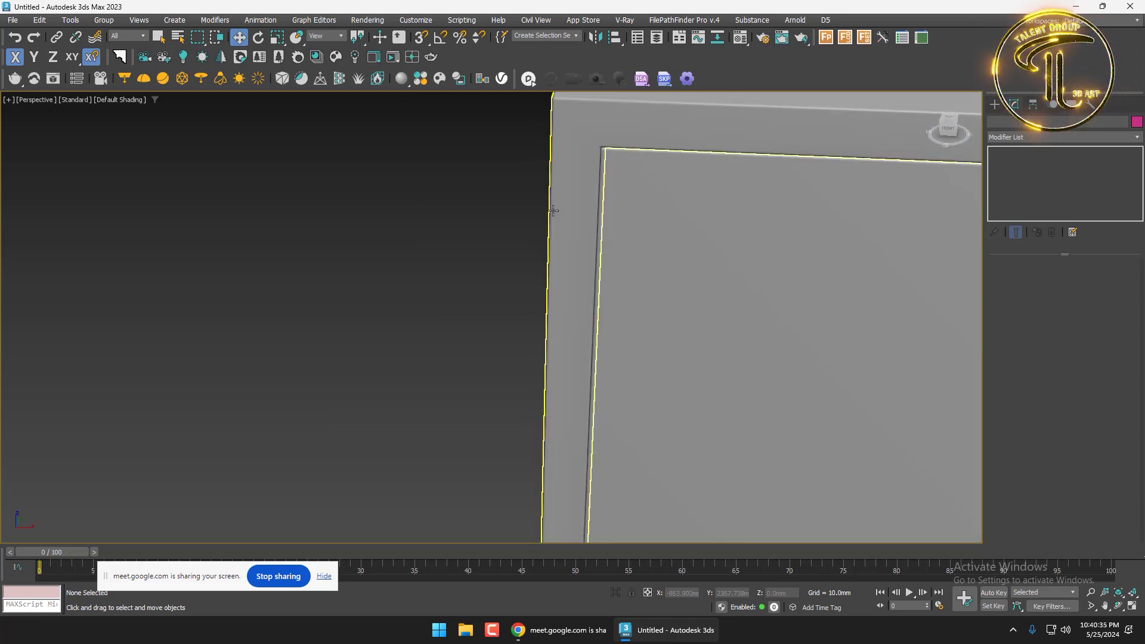
scroll(597, 167, "up", 2)
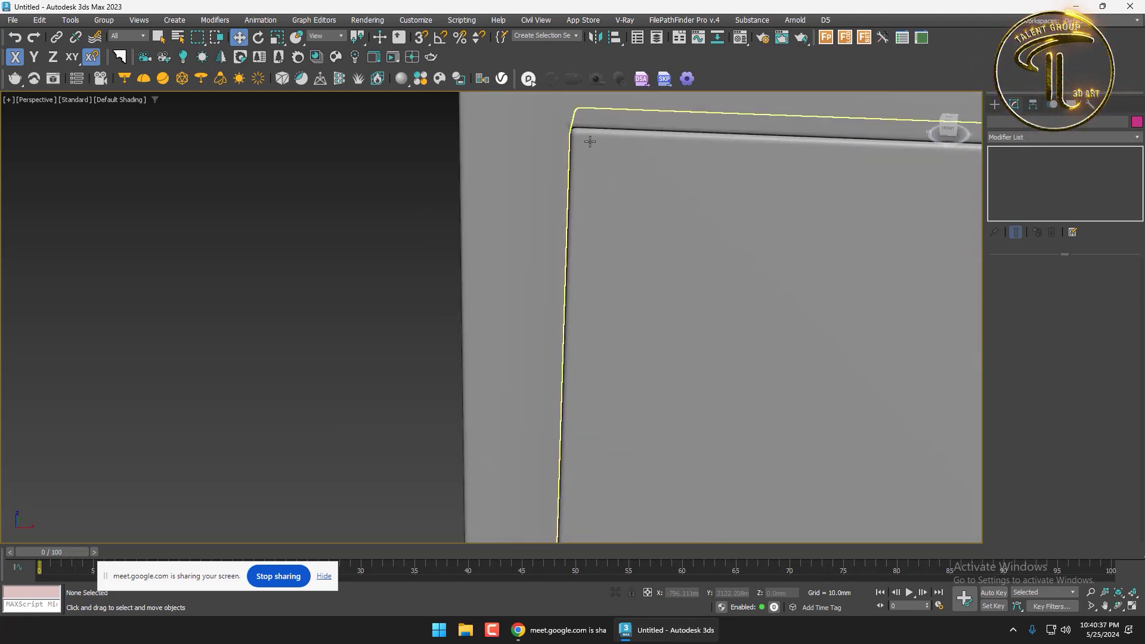
scroll(590, 141, "up", 2)
scroll(588, 195, "down", 8)
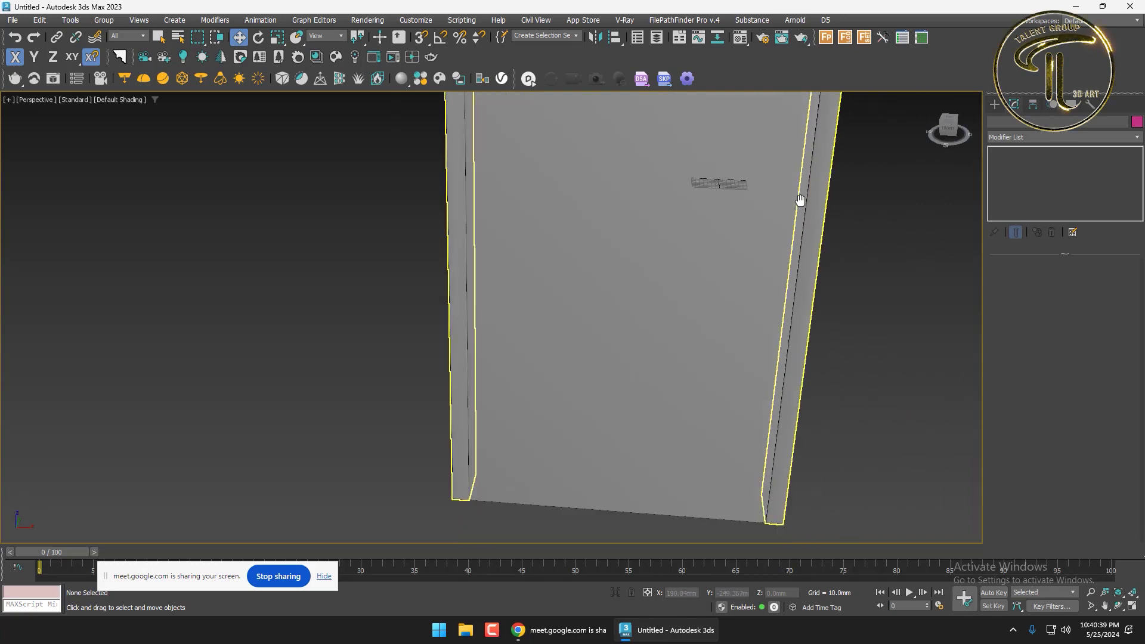
scroll(765, 434, "up", 5)
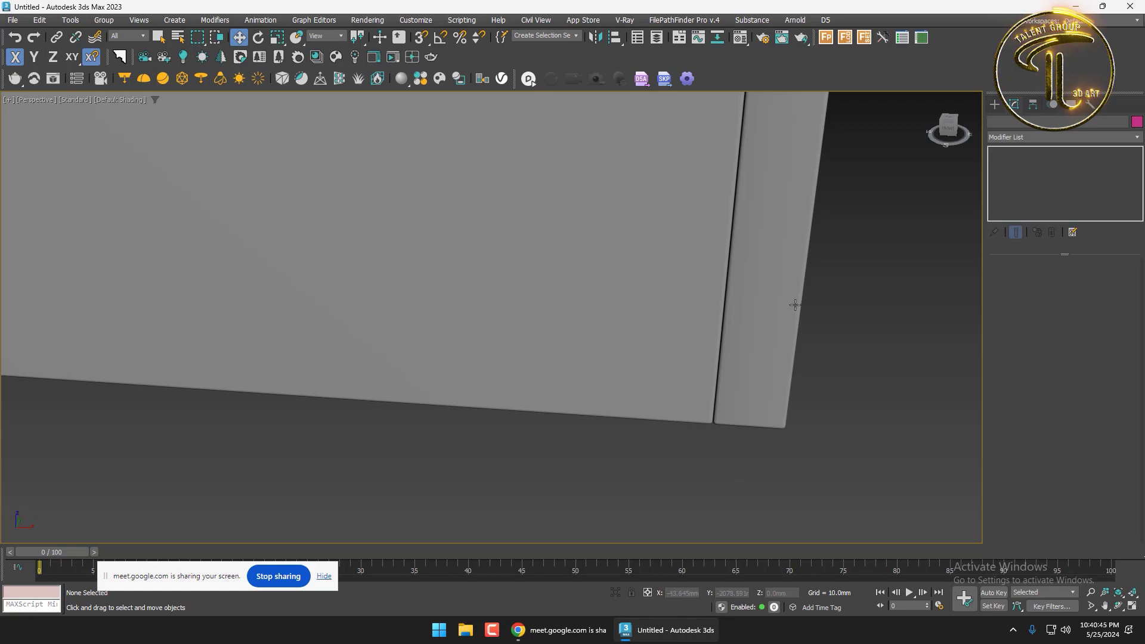
scroll(471, 475, "down", 5)
Select the door panel and turn on edged faces in the Perspective view
left_click(442, 400)
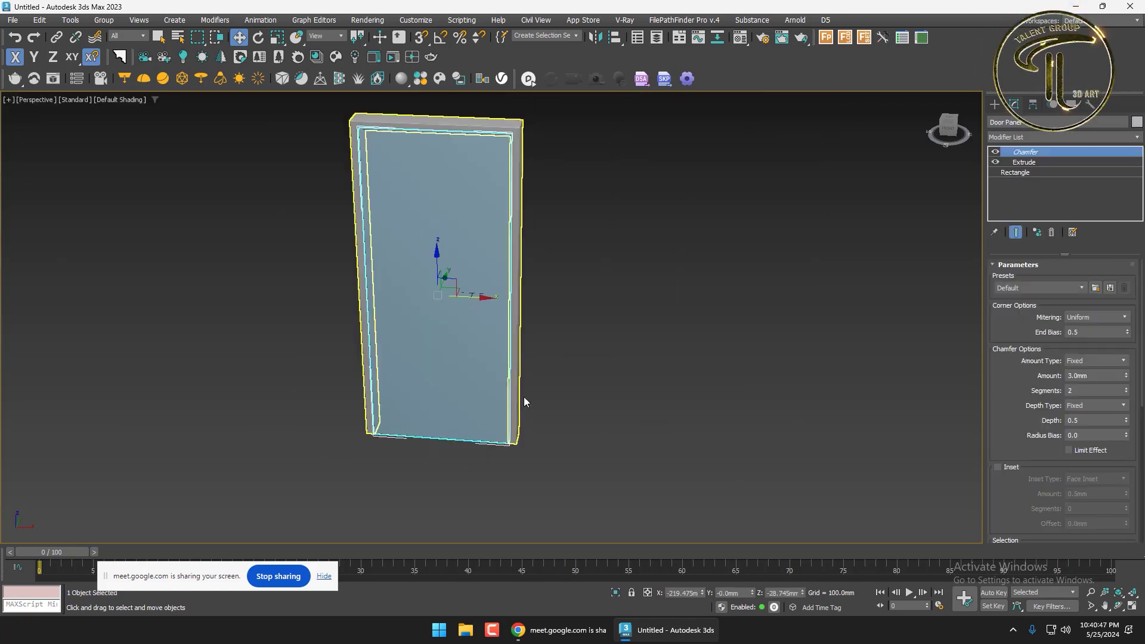
middle_click_drag(523, 400, 554, 334, "alt")
scroll(511, 191, "up", 4)
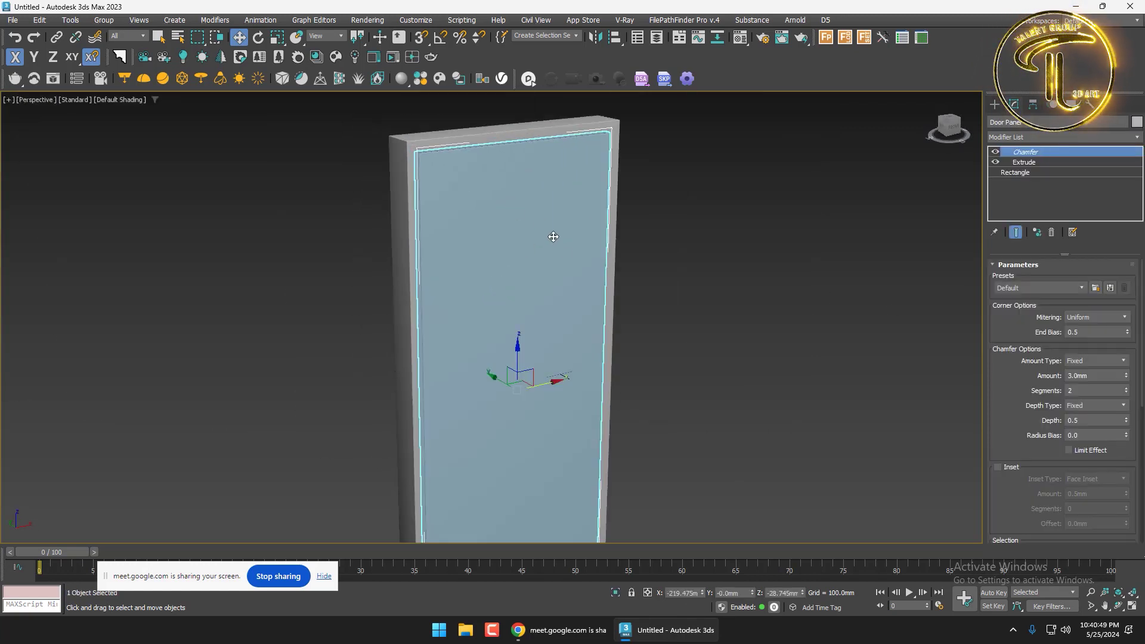
scroll(553, 237, "up", 3)
middle_click_drag(516, 217, 590, 332)
key("F4")
scroll(435, 226, "up", 6)
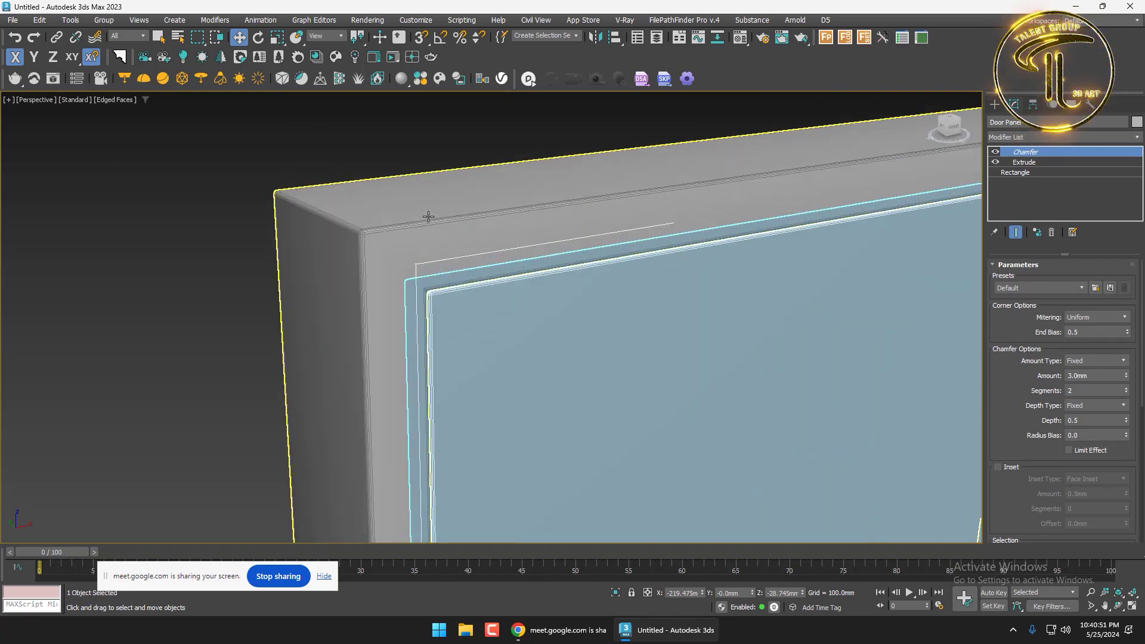
Select the frame and examine its chamfer segments at the upper corner
left_click(396, 235)
scroll(394, 259, "up", 2)
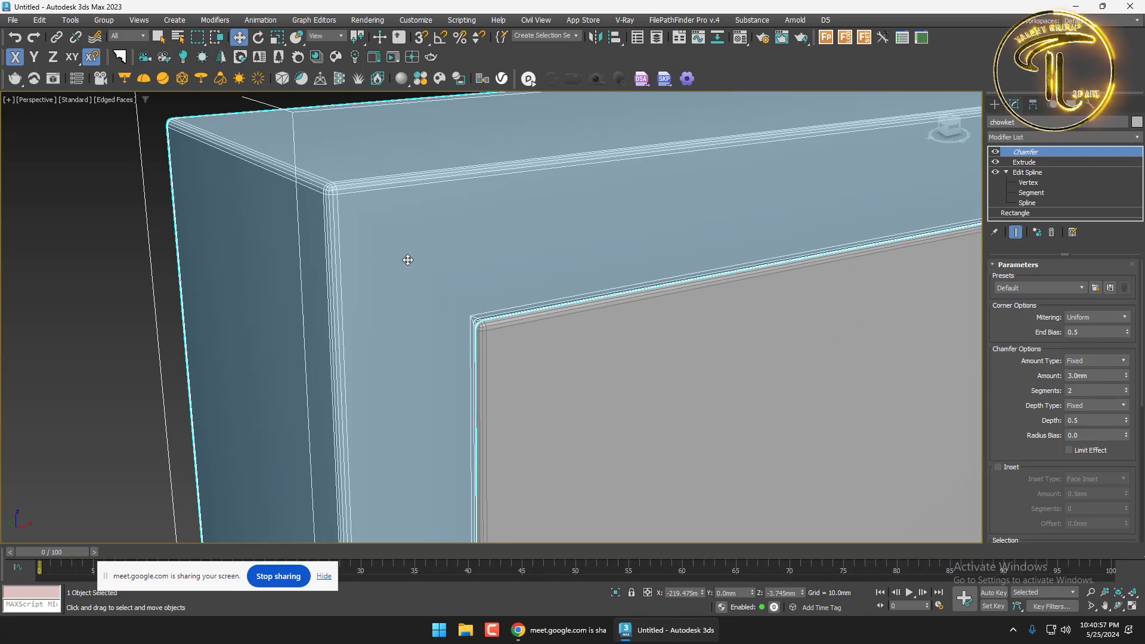
scroll(408, 259, "down", 6)
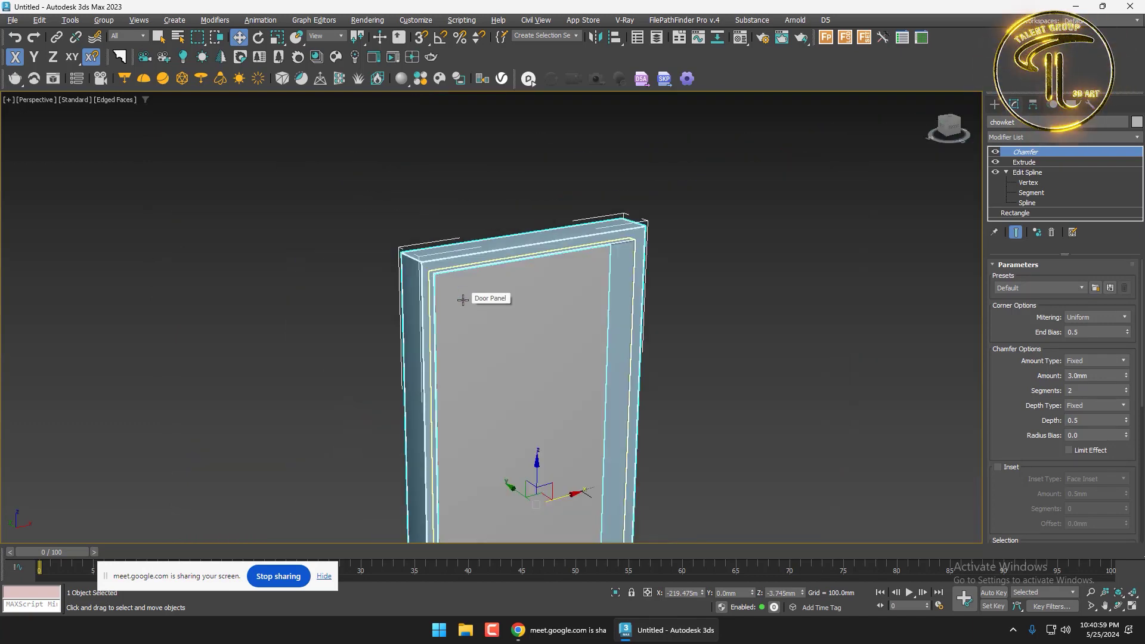
Sketch temporary green annotations of two uprights with a head piece across them, plus a second frame outline beside them
mouse_move(517, 170)
left_mouse_down()
mouse_move(513, 374)
mouse_move(528, 173)
mouse_move(544, 287)
mouse_move(508, 352)
left_mouse_up()
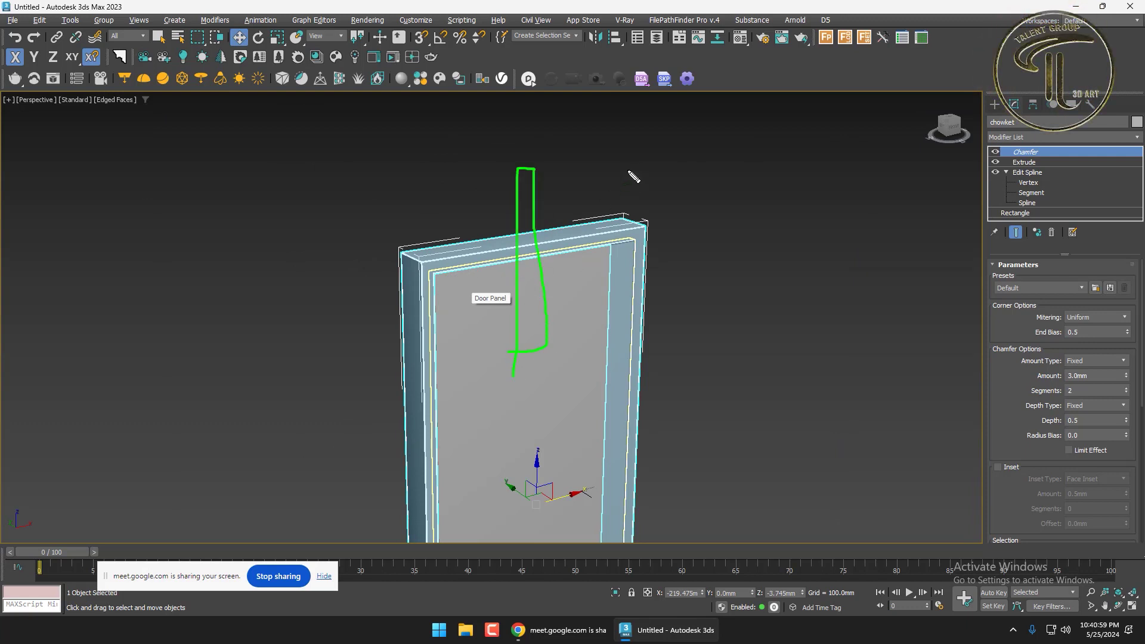
mouse_move(627, 172)
left_mouse_down()
mouse_move(632, 343)
mouse_move(645, 176)
mouse_move(667, 324)
mouse_move(644, 316)
left_mouse_up()
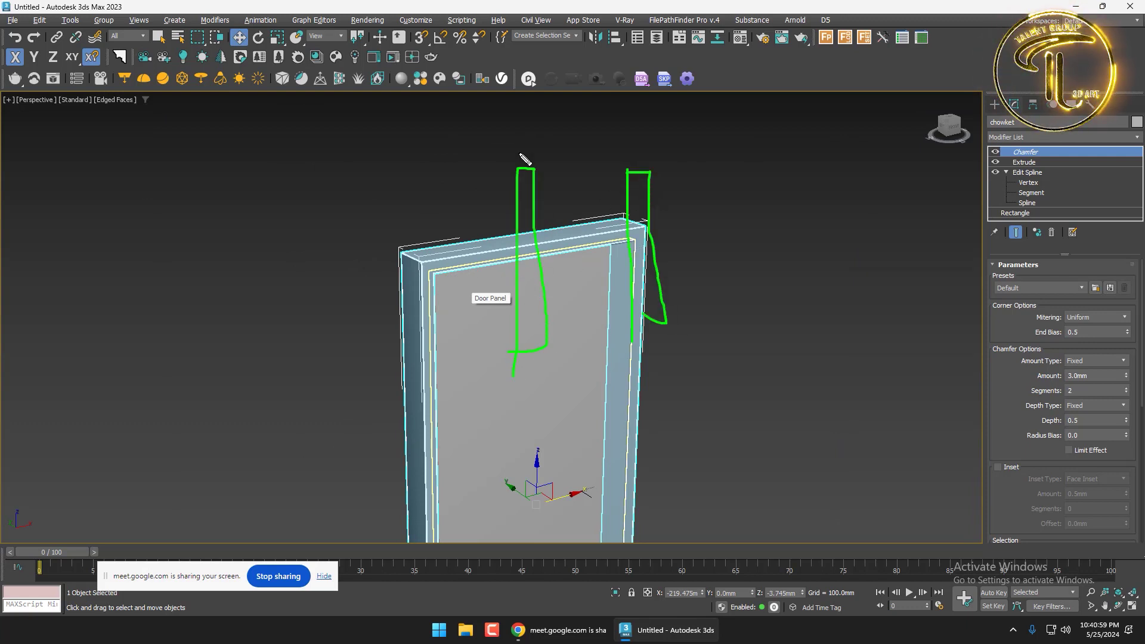
mouse_move(518, 169)
left_mouse_down()
mouse_move(520, 147)
mouse_move(619, 147)
mouse_move(655, 169)
mouse_move(541, 172)
left_mouse_up()
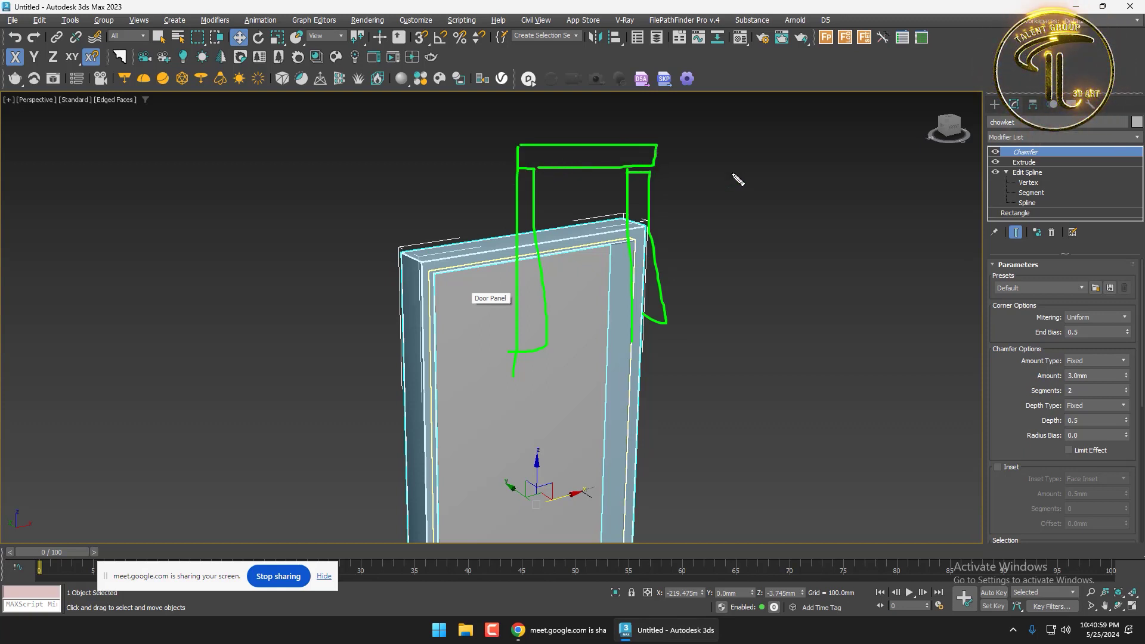
left_click_drag(731, 128, 741, 320)
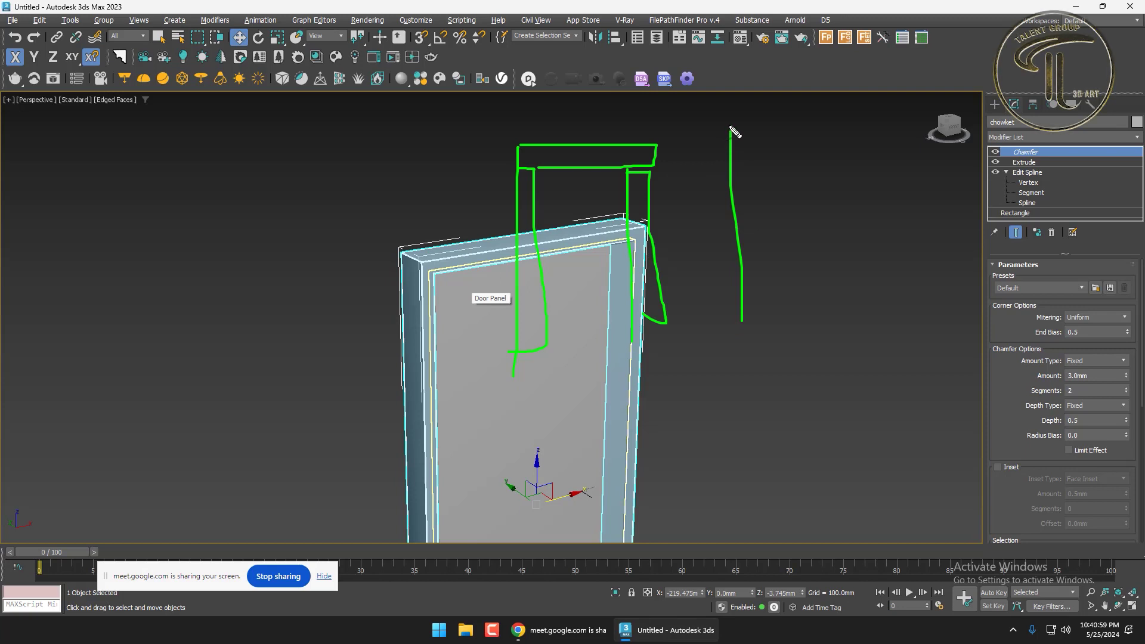
mouse_move(728, 125)
left_mouse_down()
mouse_move(756, 141)
mouse_move(732, 122)
mouse_move(848, 119)
left_mouse_up()
mouse_move(761, 143)
left_mouse_down()
mouse_move(765, 322)
mouse_move(742, 333)
mouse_move(797, 312)
left_mouse_up()
left_click_drag(807, 142, 861, 139)
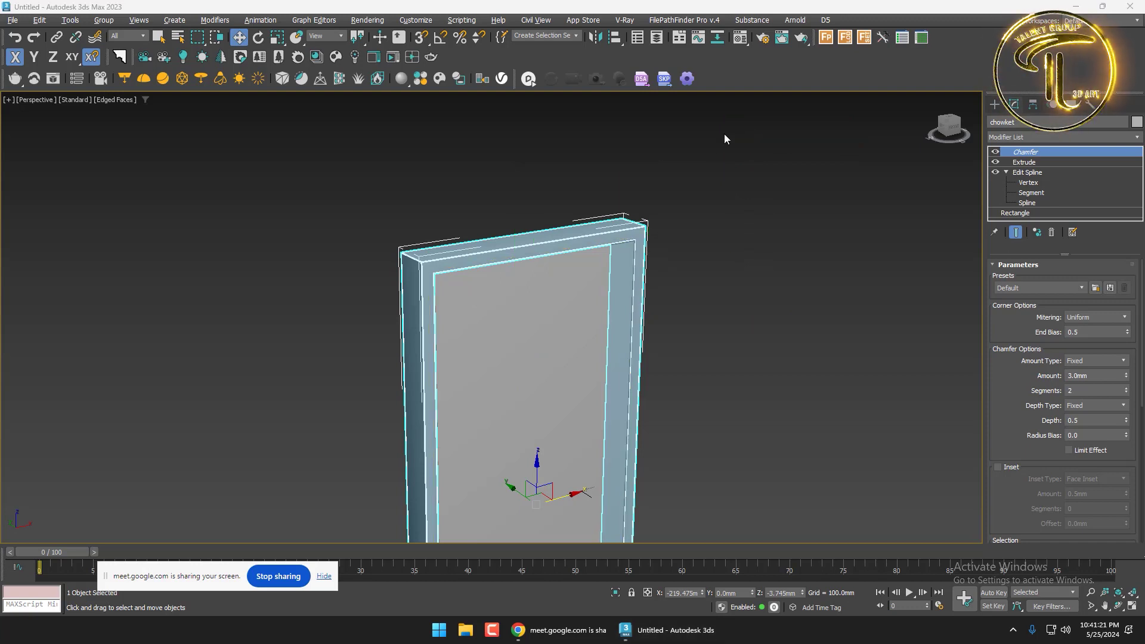
Mark the diagonal between the outer and inner corners of the frame with the annotation pen and clear it
scroll(428, 273, "up", 4)
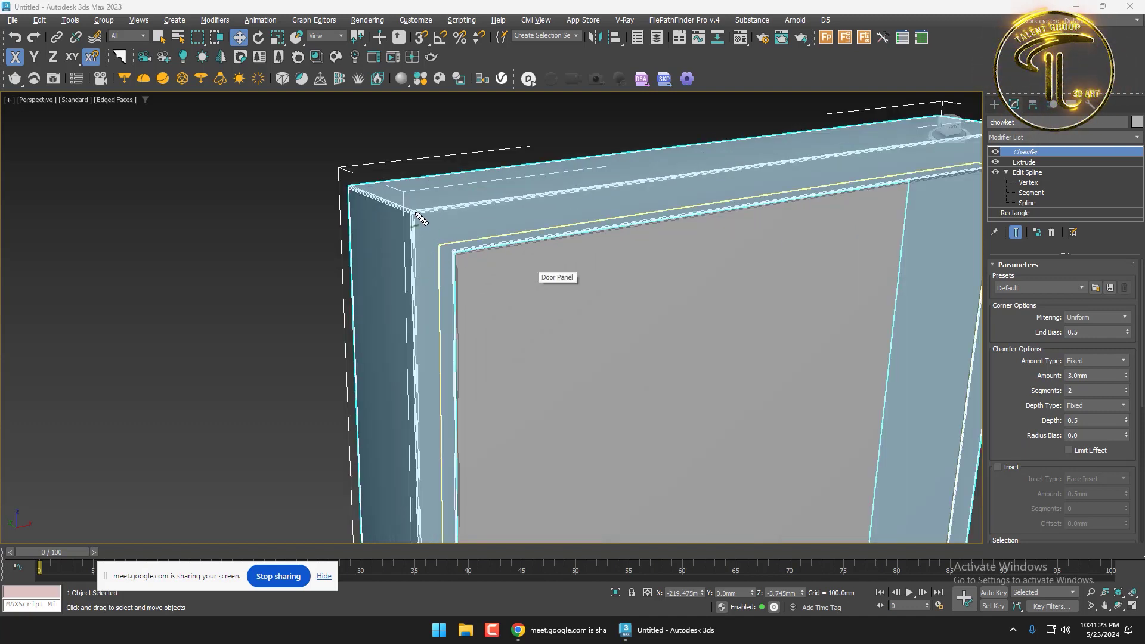
left_click_drag(415, 213, 458, 246)
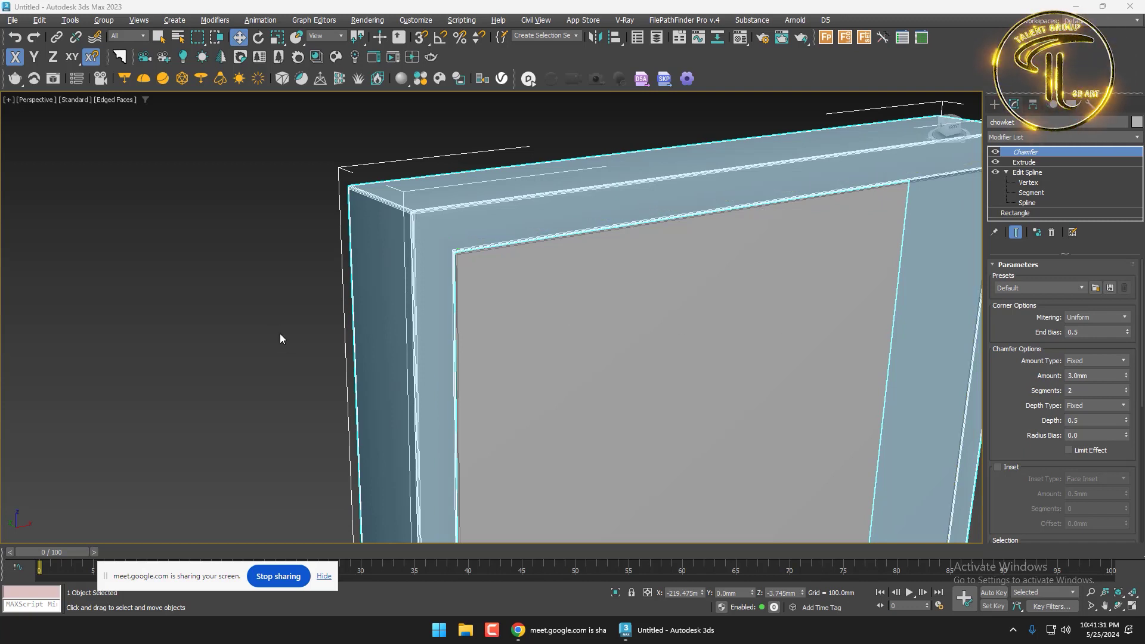
scroll(528, 300, "down", 5)
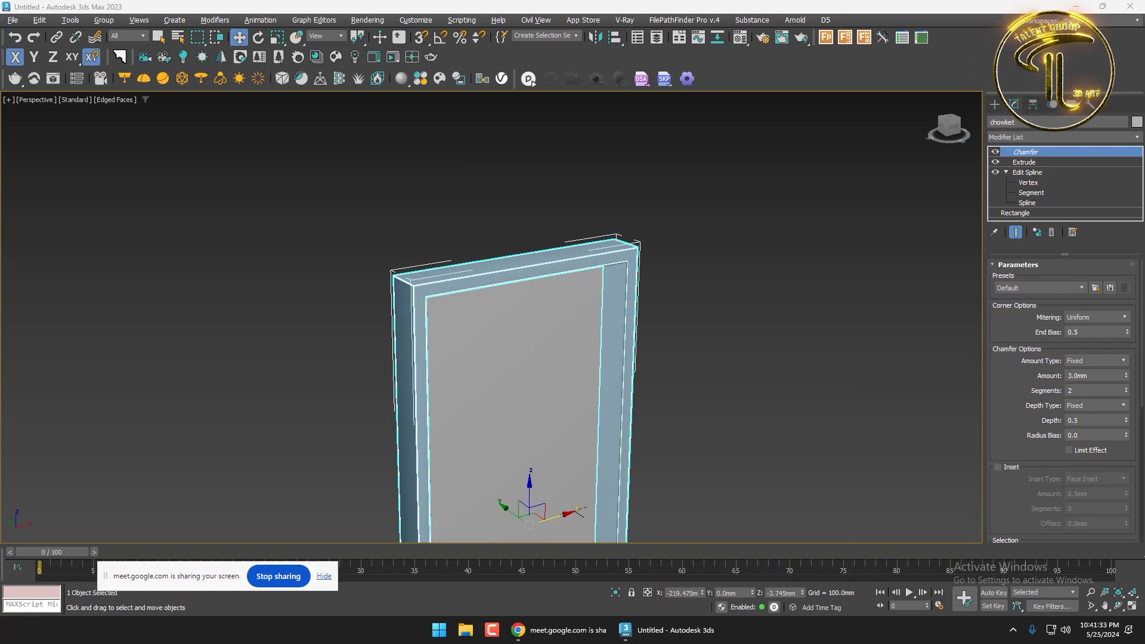
Select the door panel and the frame in turn and inspect the door from its upper corners to its base
left_click(749, 342)
left_click(567, 329)
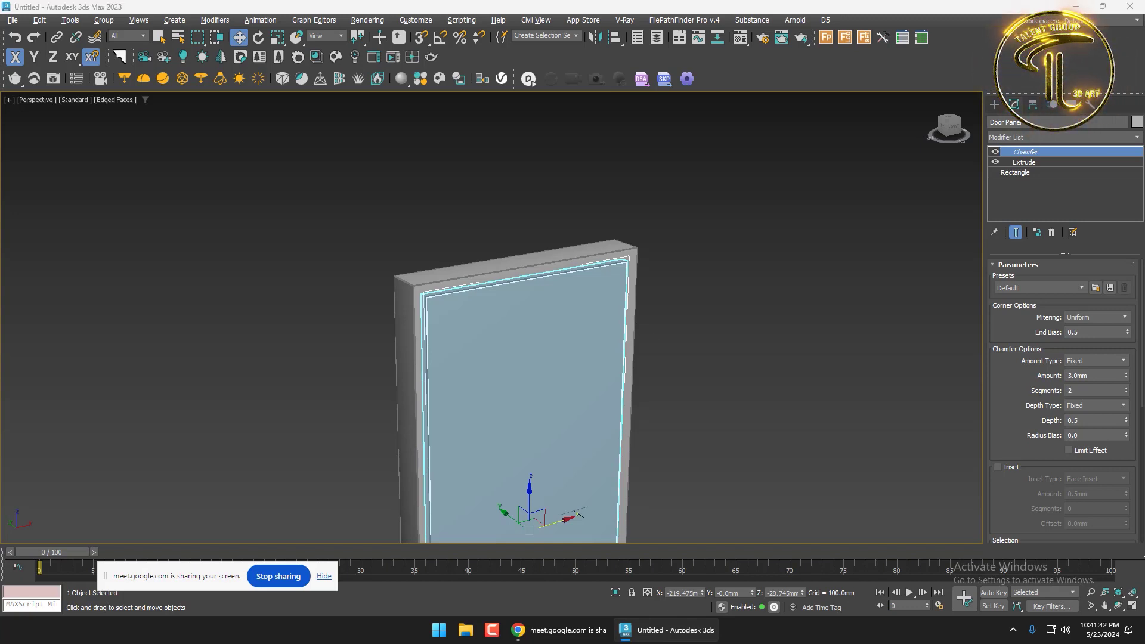
scroll(656, 238, "down", 2)
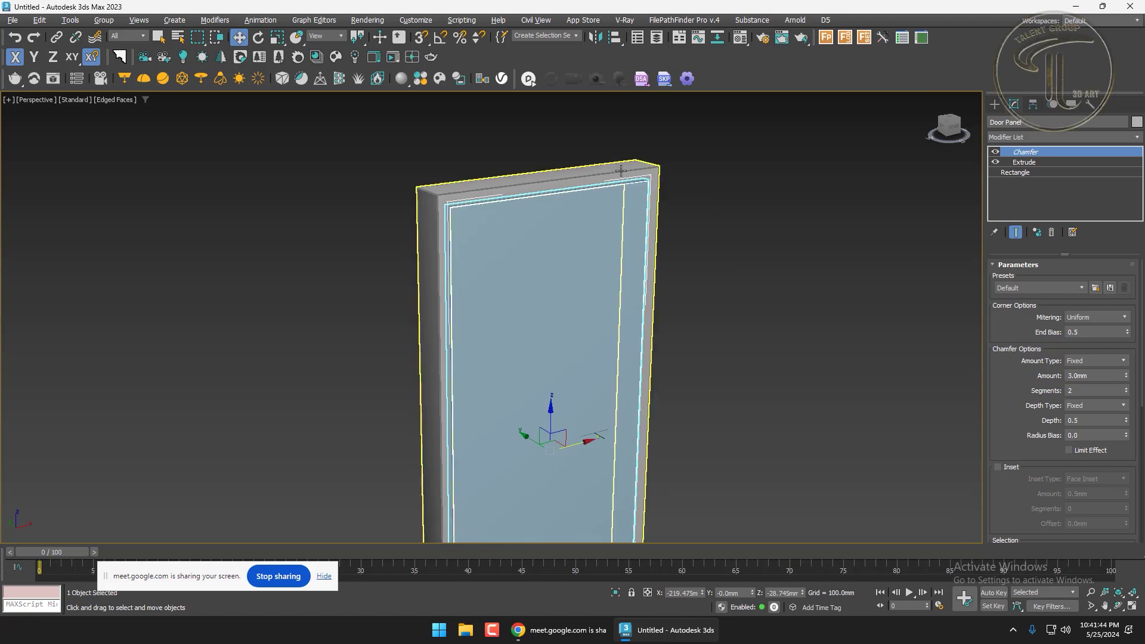
left_click(635, 245)
scroll(641, 245, "down", 5)
scroll(638, 256, "up", 4)
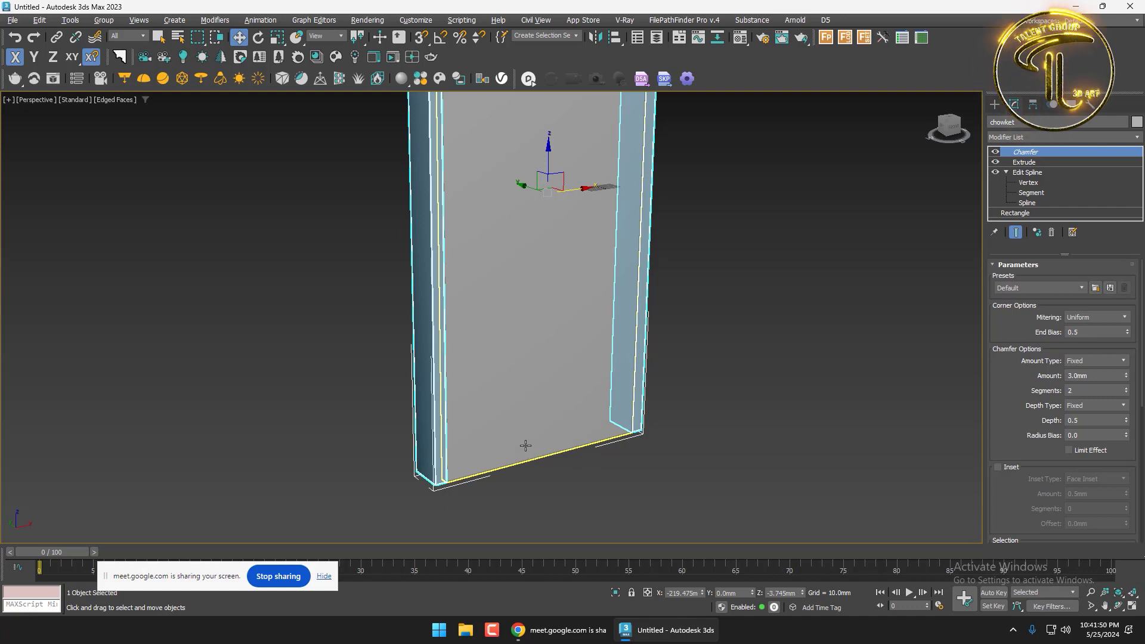
scroll(524, 444, "down", 5)
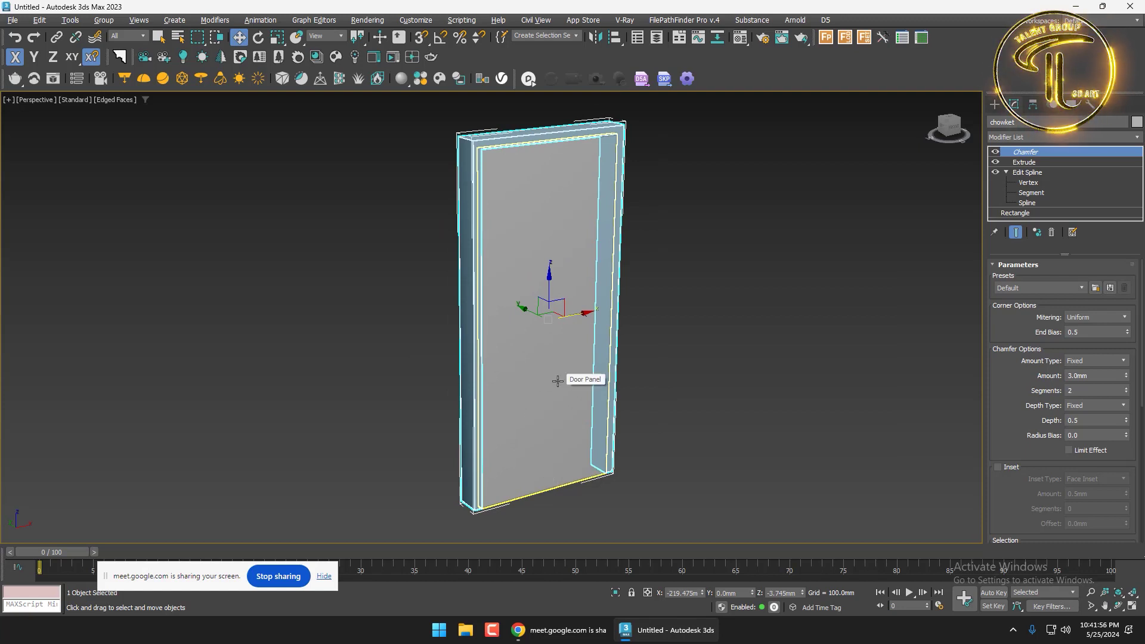
scroll(534, 320, "down", 4)
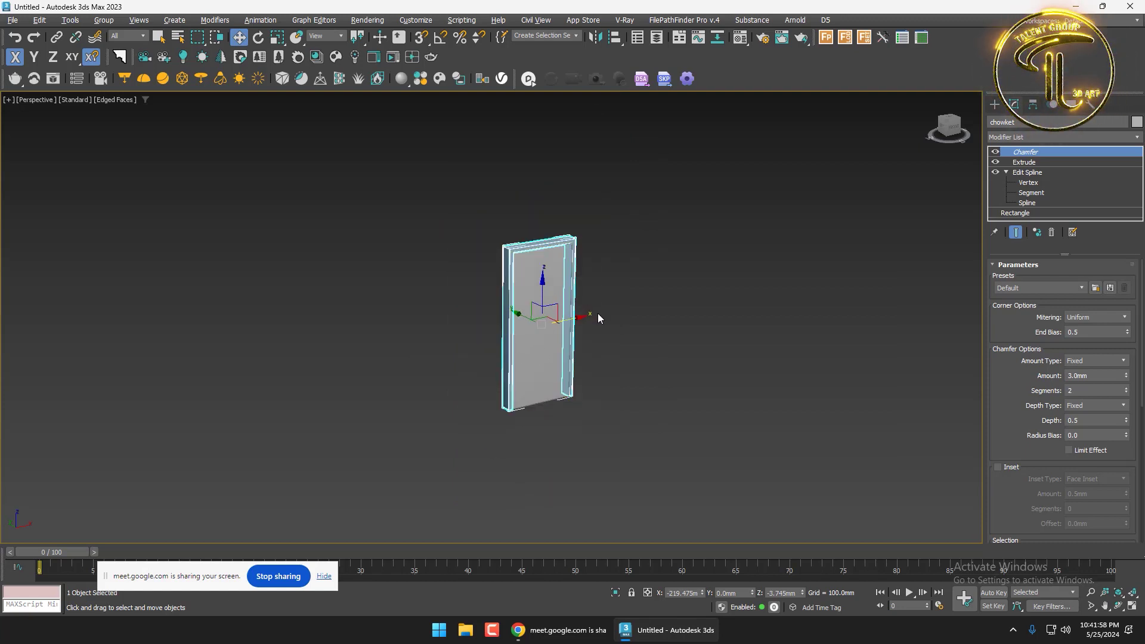